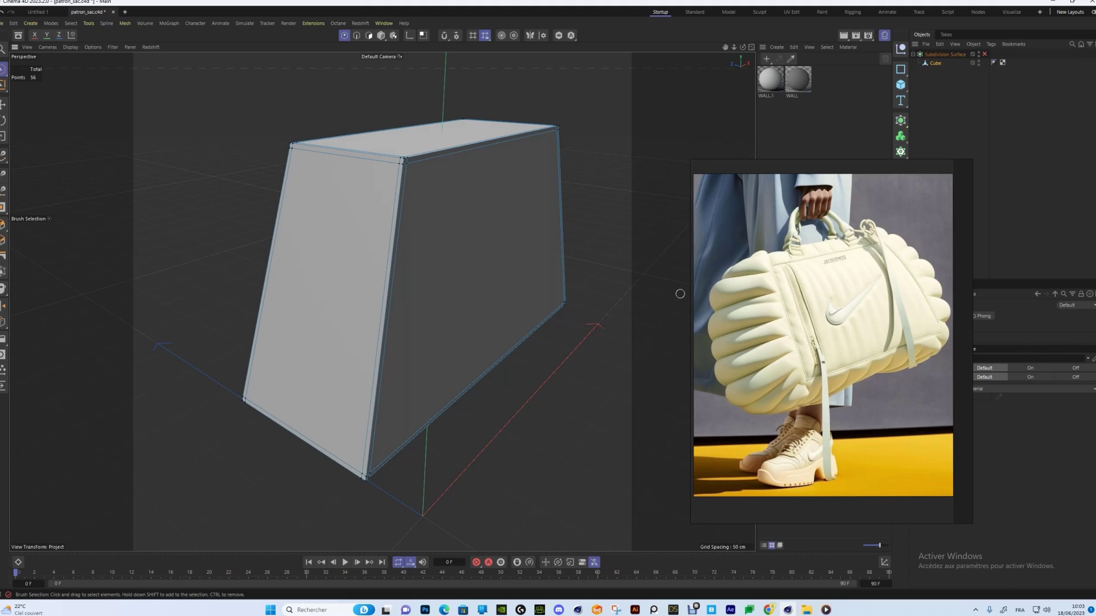
# Examine the support edge loops around the block's upper corner, previewing cuts with the Loop/Path Cut tool.
pyautogui.keyDown('alt'); pyautogui.moveTo(479, 223); pyautogui.dragTo(409, 249); pyautogui.keyUp('alt')
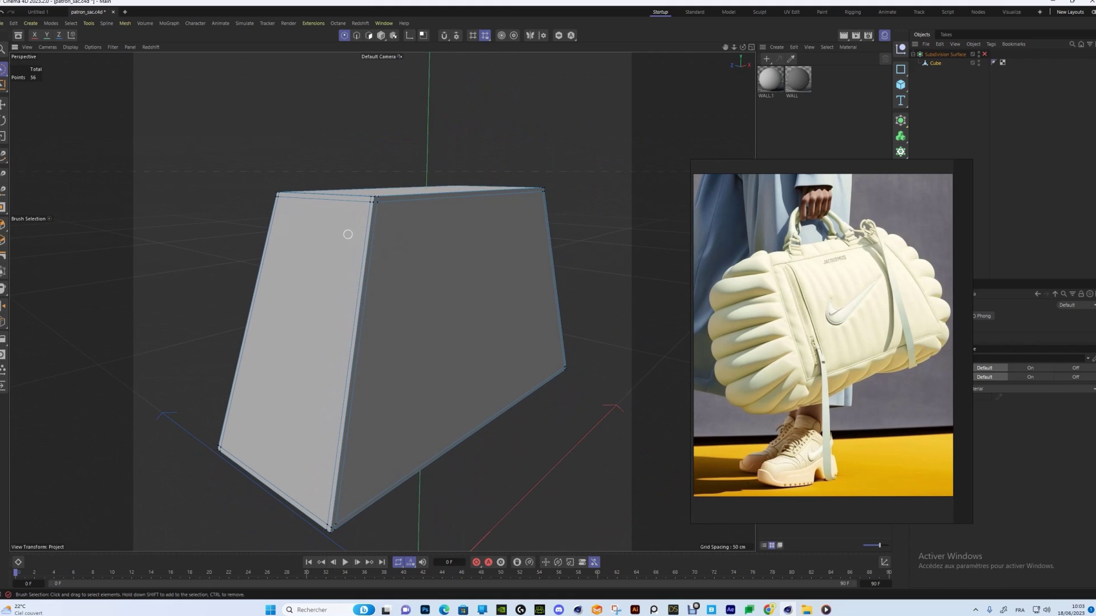
pyautogui.scroll(5, 368, 203)
pyautogui.moveTo(388, 200)
pyautogui.keyDown('alt'); pyautogui.mouseDown()
pyautogui.moveTo(357, 188)
pyautogui.moveTo(382, 188)
pyautogui.mouseUp(); pyautogui.keyUp('alt')
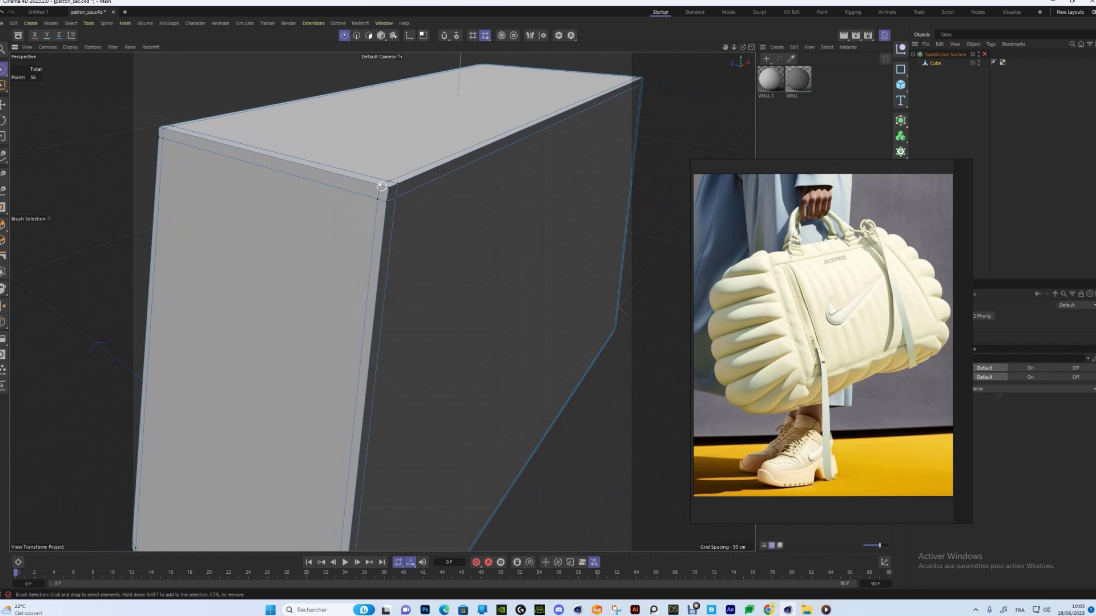
pyautogui.press('k')
pyautogui.press('l')
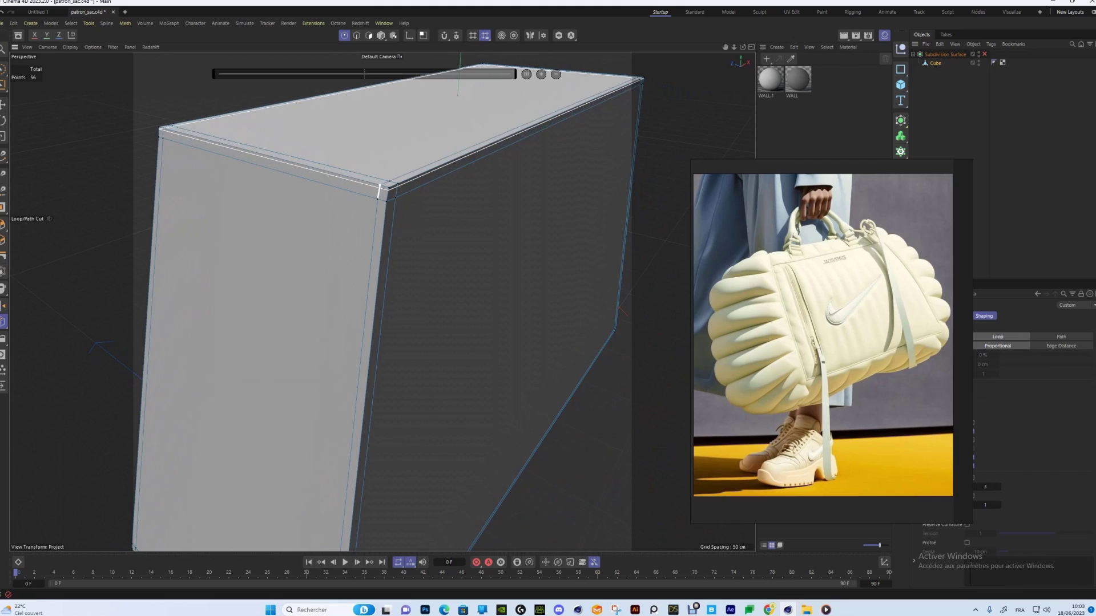
pyautogui.scroll(4, 380, 191)
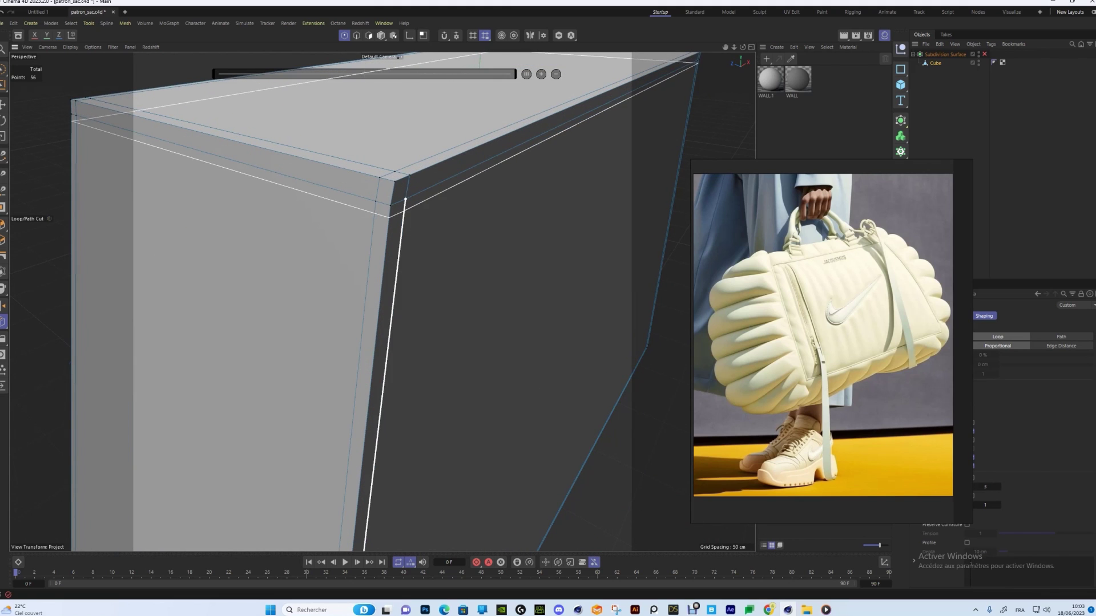
pyautogui.scroll(-5, 389, 184)
pyautogui.keyDown('alt'); pyautogui.moveTo(366, 332); pyautogui.dragTo(363, 265); pyautogui.keyUp('alt')
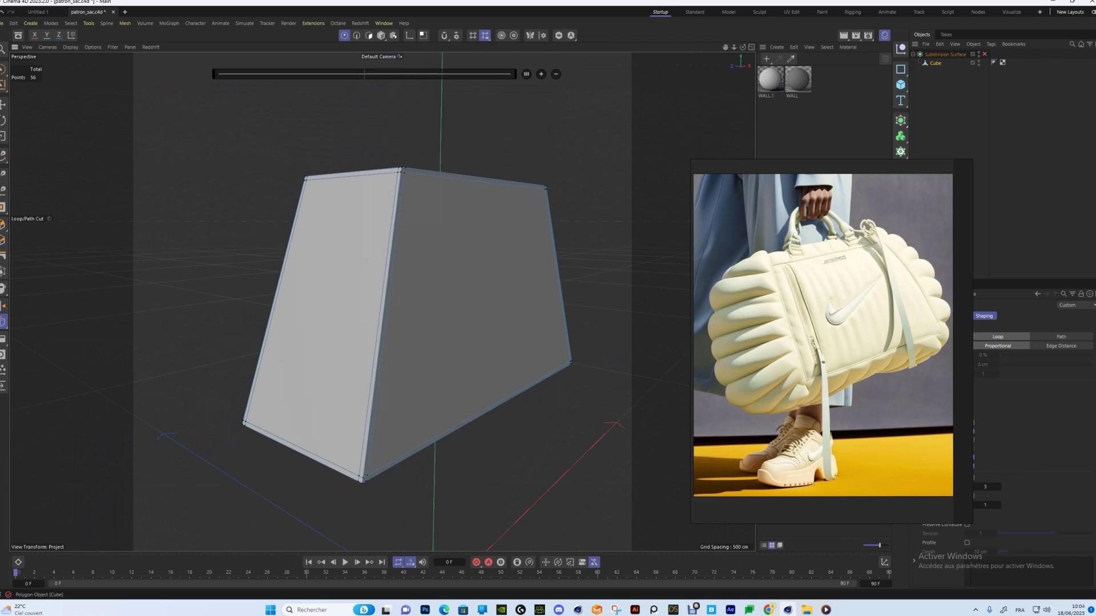
# Enable the Subdivision Surface on the cube and examine the block's smoothed edges and corners.
pyautogui.click(984, 54)
pyautogui.click(945, 54)
pyautogui.keyDown('alt'); pyautogui.moveTo(413, 194); pyautogui.dragTo(410, 254); pyautogui.keyUp('alt')
pyautogui.scroll(8, 387, 190)
pyautogui.keyDown('alt'); pyautogui.moveTo(386, 190); pyautogui.dragTo(343, 252, button='middle'); pyautogui.keyUp('alt')
pyautogui.moveTo(431, 176)
pyautogui.keyDown('alt'); pyautogui.mouseDown()
pyautogui.moveTo(514, 131)
pyautogui.moveTo(456, 135)
pyautogui.moveTo(439, 174)
pyautogui.moveTo(319, 188)
pyautogui.moveTo(425, 177)
pyautogui.mouseUp(); pyautogui.keyUp('alt')
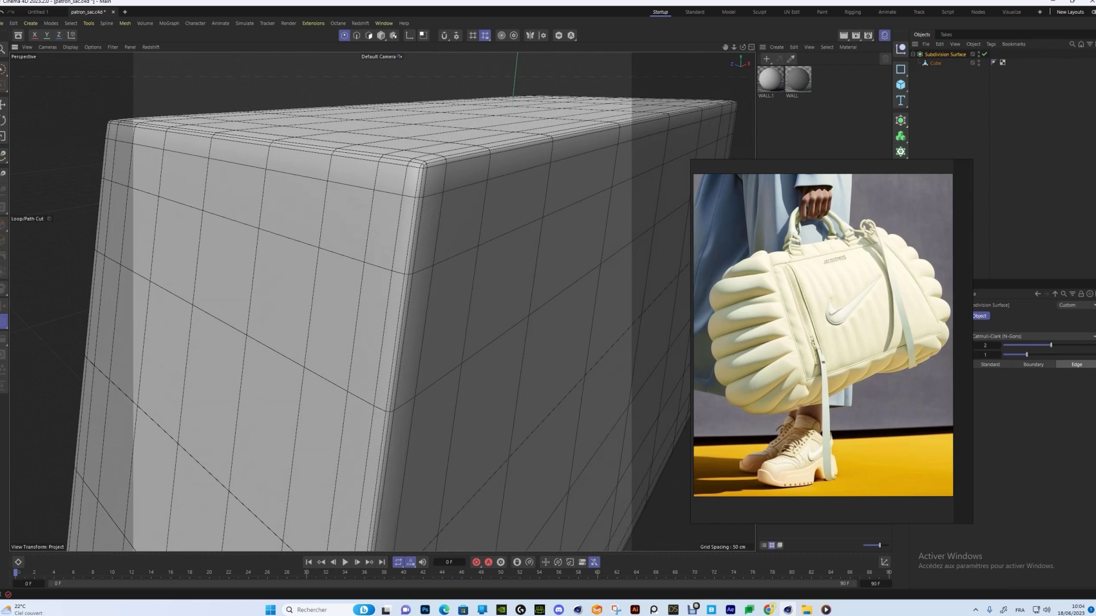
pyautogui.scroll(-10, 374, 291)
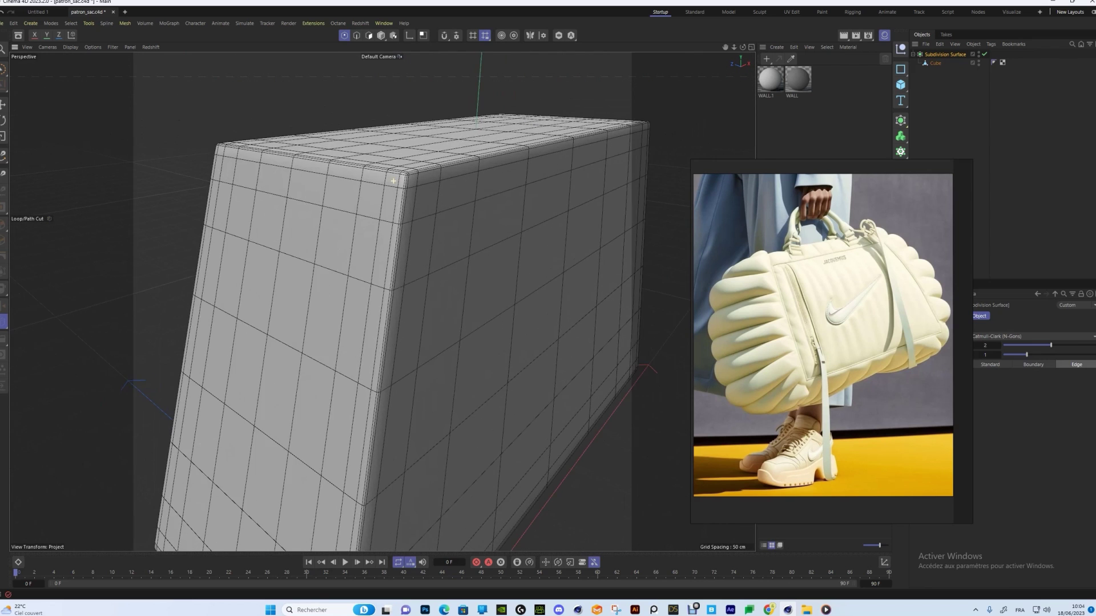
pyautogui.keyDown('alt'); pyautogui.moveTo(369, 282); pyautogui.dragTo(380, 283); pyautogui.keyUp('alt')
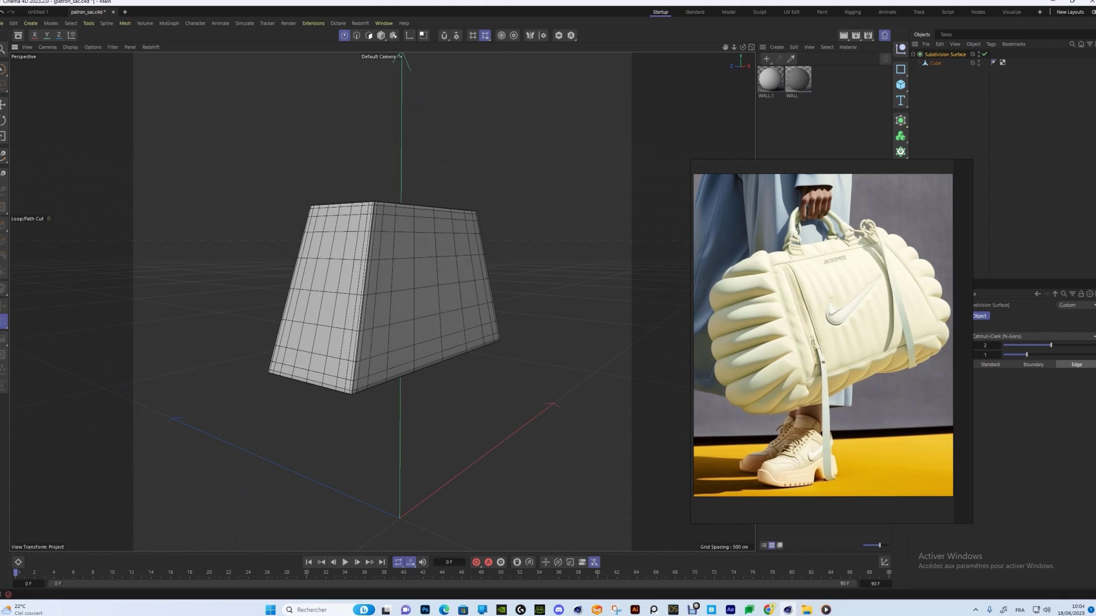
pyautogui.keyDown('alt'); pyautogui.moveTo(403, 197); pyautogui.dragTo(428, 243); pyautogui.keyUp('alt')
pyautogui.scroll(4, 377, 259)
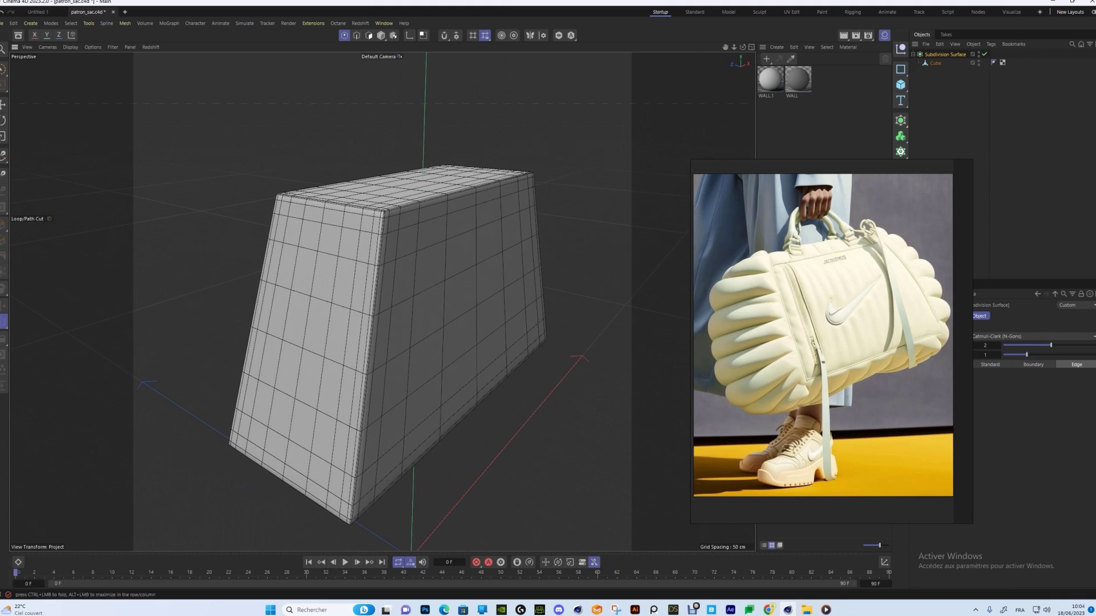
# Export the subdivided trapezoidal block from the project.
pyautogui.click(2, 23)
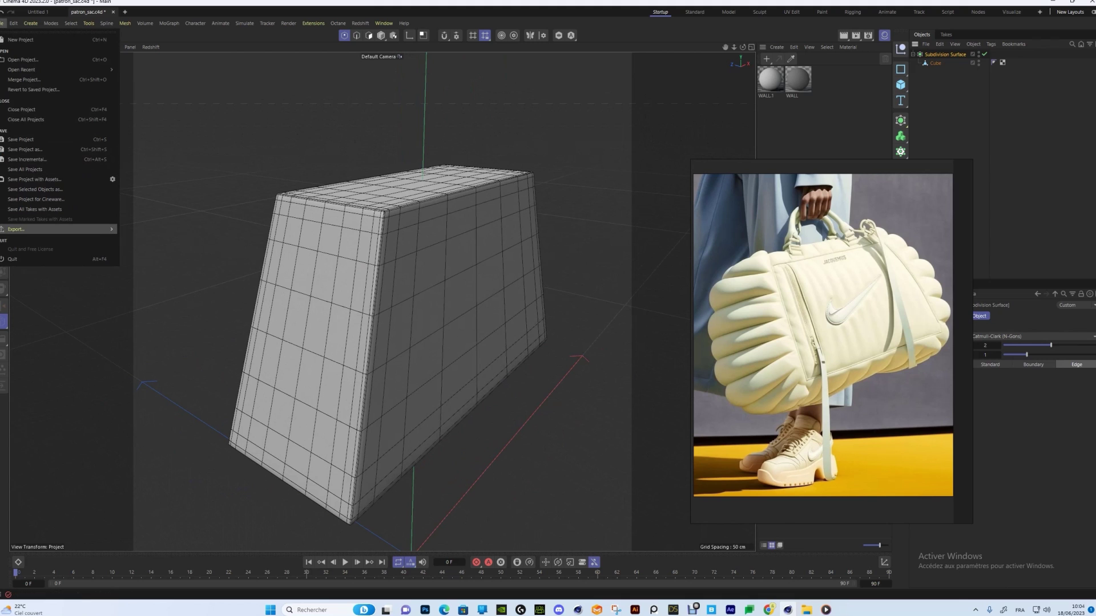
pyautogui.moveTo(57, 228)
pyautogui.click(140, 310)
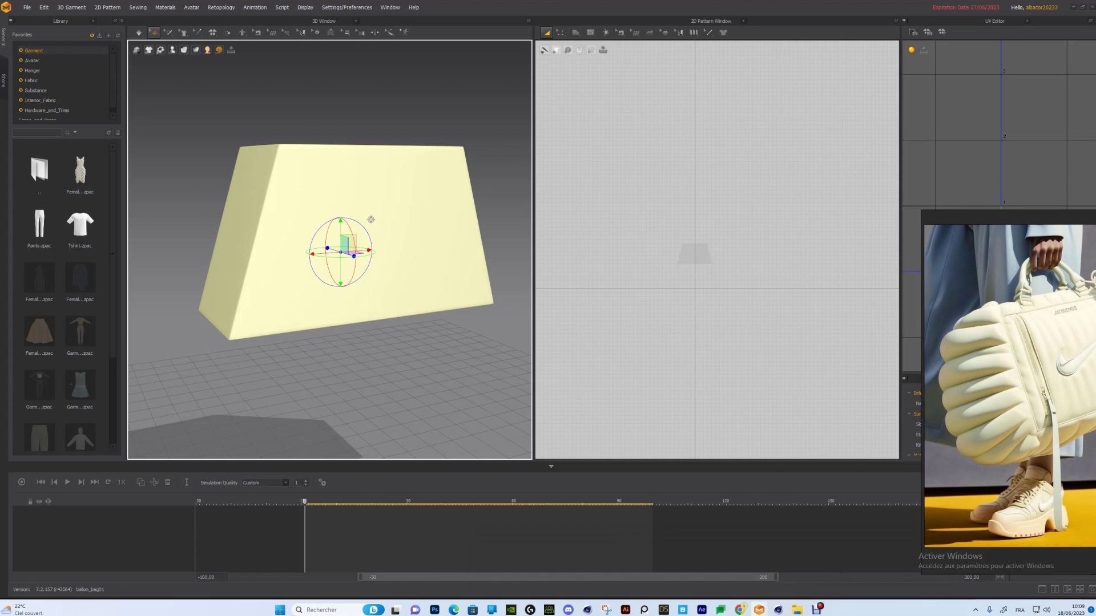
# Switch to Marvelous Designer and examine the imported trapezoidal block in the 3D scene.
pyautogui.press('Escape')
pyautogui.moveTo(329, 250); pyautogui.dragTo(365, 274, button='right')
pyautogui.moveTo(329, 250); pyautogui.dragTo(354, 293, button='middle')
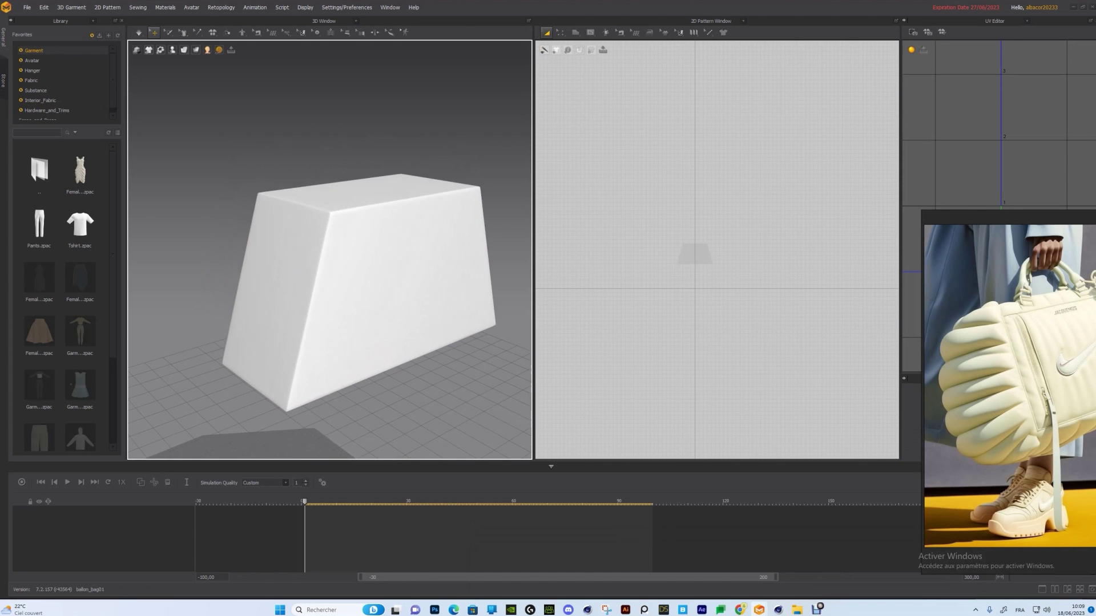
pyautogui.moveTo(400, 273); pyautogui.dragTo(362, 238, button='right')
pyautogui.click(362, 238)
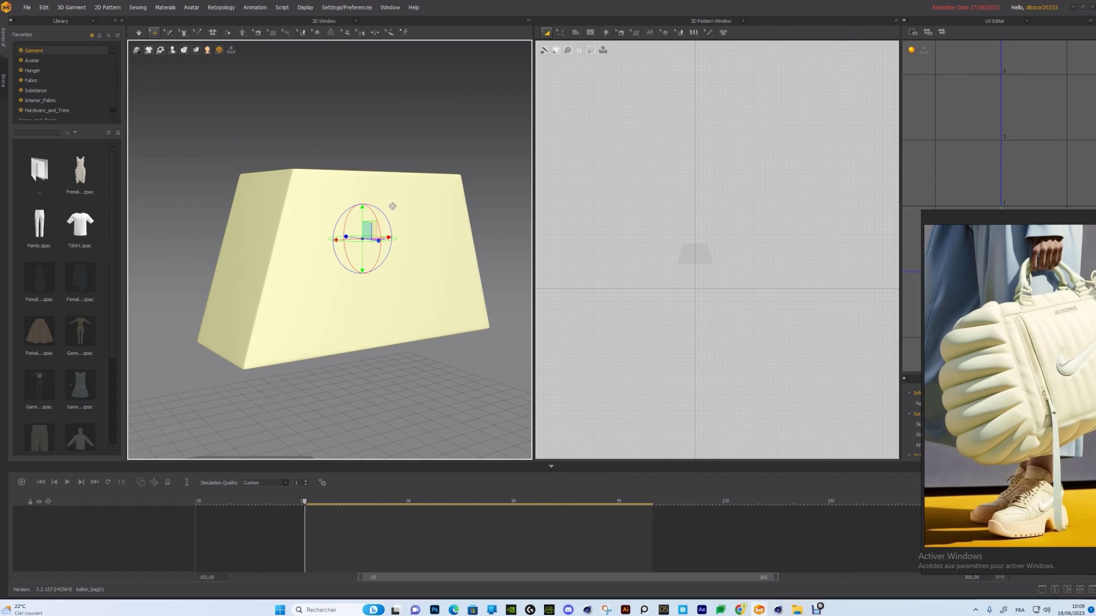
# Check which file formats are available for importing a model.
pyautogui.click(27, 7)
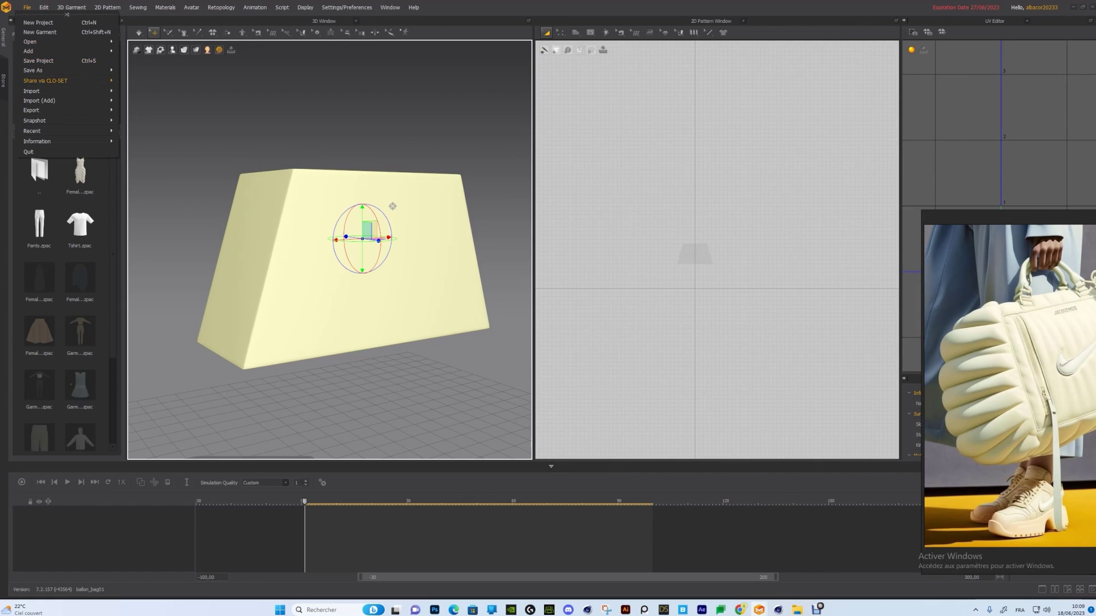
pyautogui.press('Right')
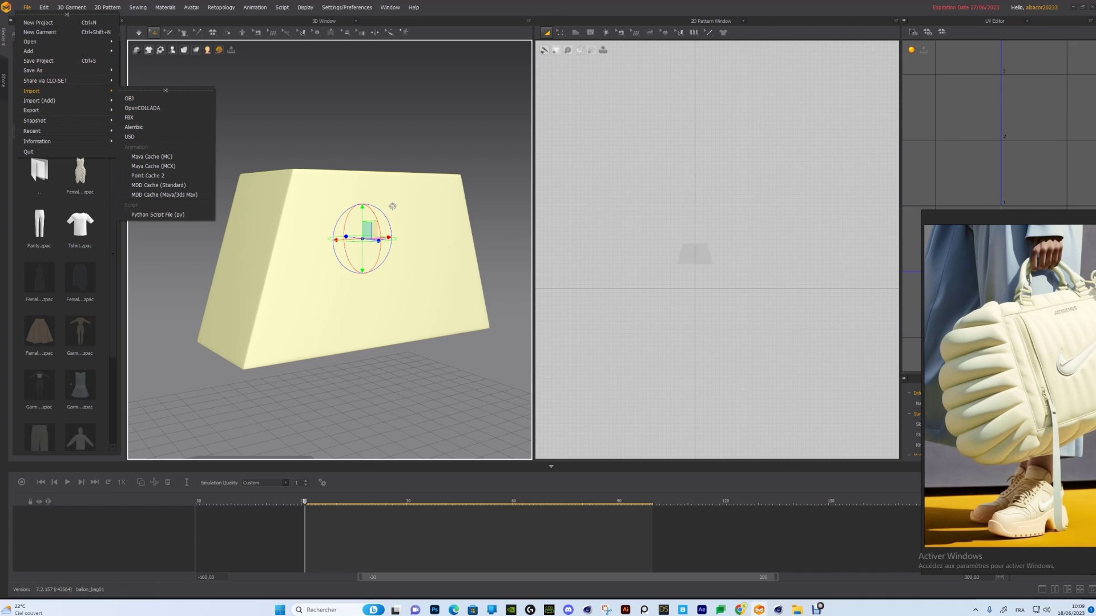
pyautogui.press('Escape')
pyautogui.press('Escape')
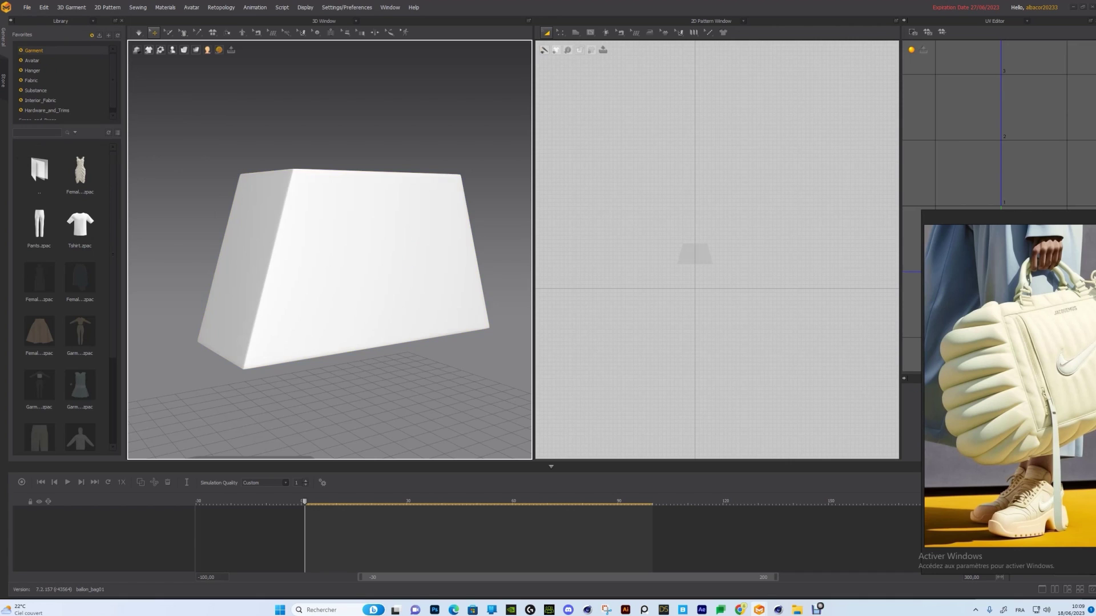
# Examine the trapezoidal block's shape and its placement above the floor grid from several distances and angles.
pyautogui.moveTo(329, 249); pyautogui.dragTo(348, 291, button='right')
pyautogui.scroll(-3, 329, 249)
pyautogui.moveTo(330, 250); pyautogui.dragTo(346, 231, button='right')
pyautogui.scroll(-3, 326, 287)
pyautogui.moveTo(326, 287); pyautogui.dragTo(324, 299, button='middle')
pyautogui.moveTo(325, 299); pyautogui.dragTo(154, 274, button='right')
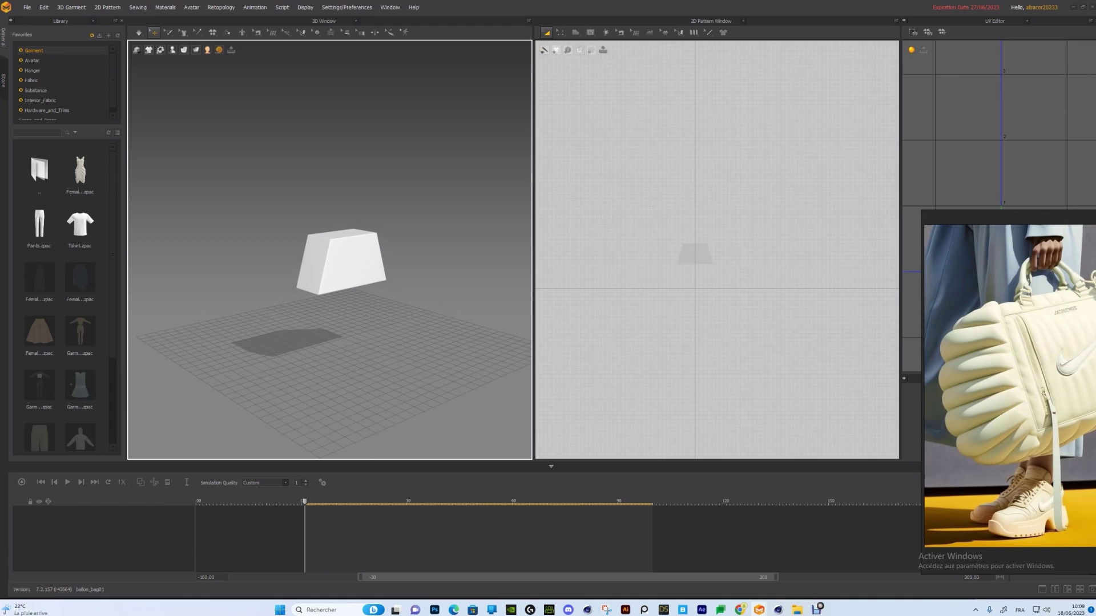
pyautogui.click(364, 264)
pyautogui.moveTo(365, 265)
pyautogui.mouseDown(button='right')
pyautogui.moveTo(406, 261)
pyautogui.moveTo(368, 260)
pyautogui.moveTo(357, 245)
pyautogui.mouseUp(button='right')
pyautogui.scroll(1, 414, 238)
pyautogui.scroll(3, 413, 238)
pyautogui.scroll(-3, 413, 239)
pyautogui.scroll(6, 457, 257)
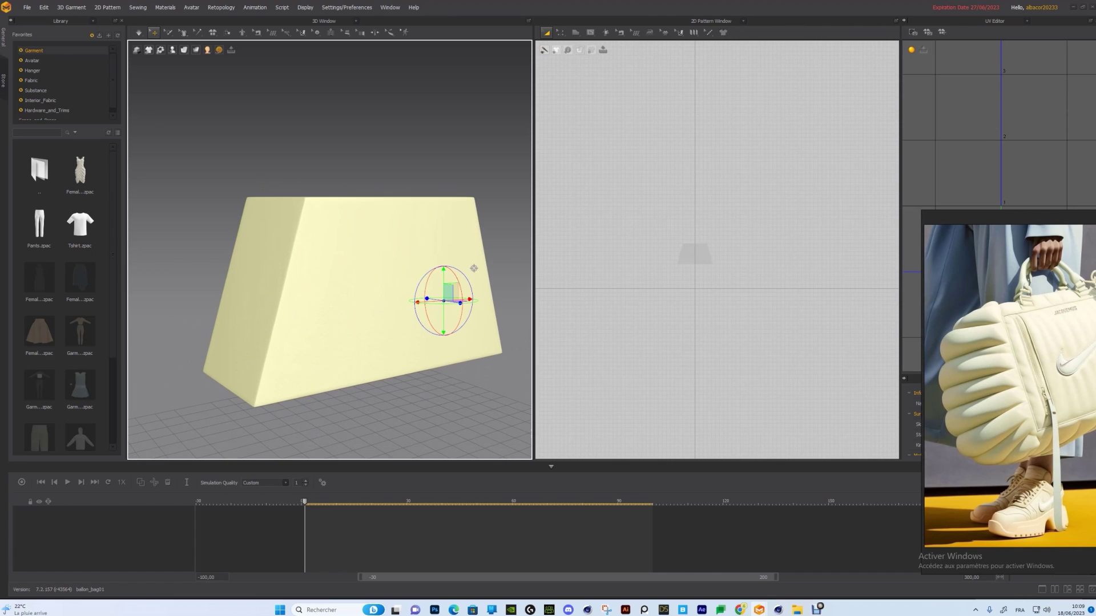
pyautogui.moveTo(457, 256); pyautogui.dragTo(422, 207, button='middle')
pyautogui.moveTo(423, 208)
pyautogui.mouseDown(button='right')
pyautogui.moveTo(337, 196)
pyautogui.moveTo(422, 207)
pyautogui.mouseUp(button='right')
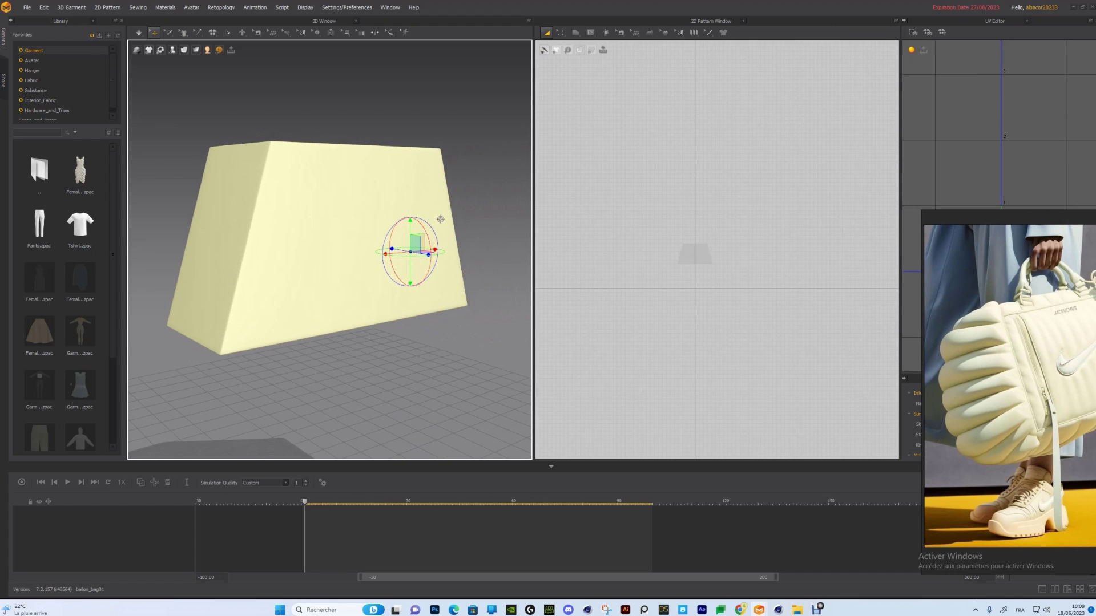
pyautogui.moveTo(423, 207); pyautogui.dragTo(433, 208, button='middle')
# Trace the block's trapezoid silhouette as a closed polygon pattern, about 878 wide at the base with sides about 523 long.
pyautogui.click(348, 232)
pyautogui.moveTo(379, 200); pyautogui.dragTo(331, 199, button='right')
pyautogui.scroll(3, 744, 254)
pyautogui.moveTo(744, 254); pyautogui.dragTo(793, 248, button='middle')
pyautogui.scroll(5, 690, 243)
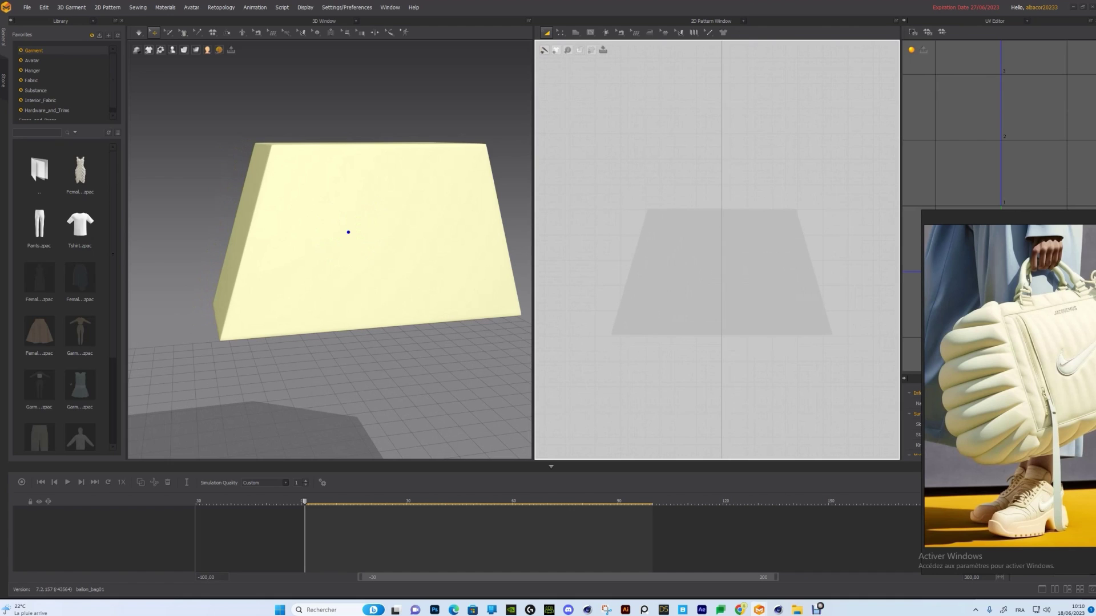
pyautogui.click(590, 32)
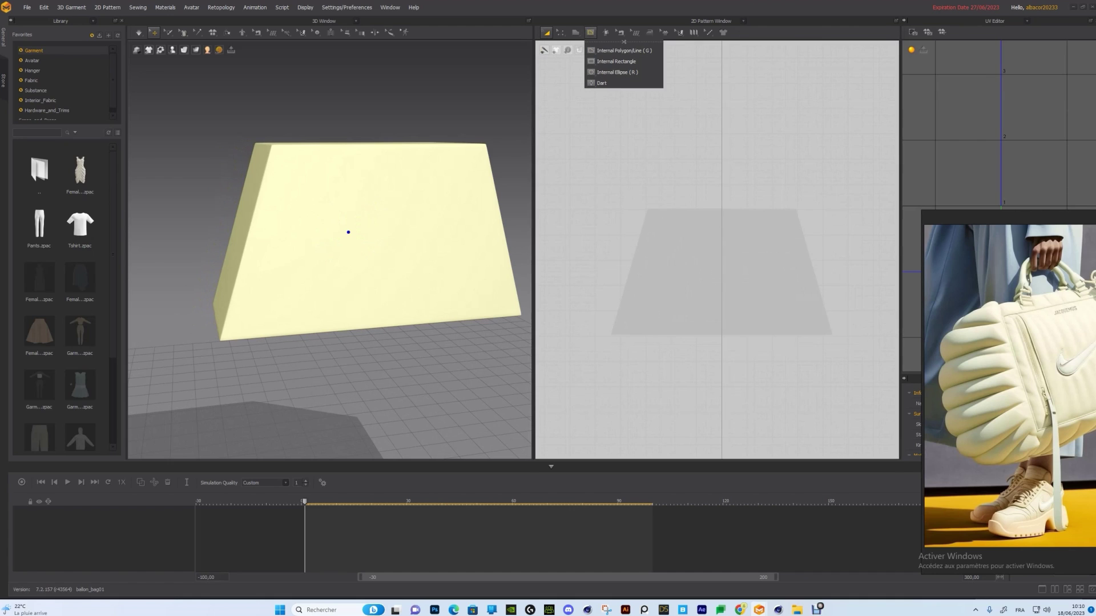
pyautogui.click(575, 32)
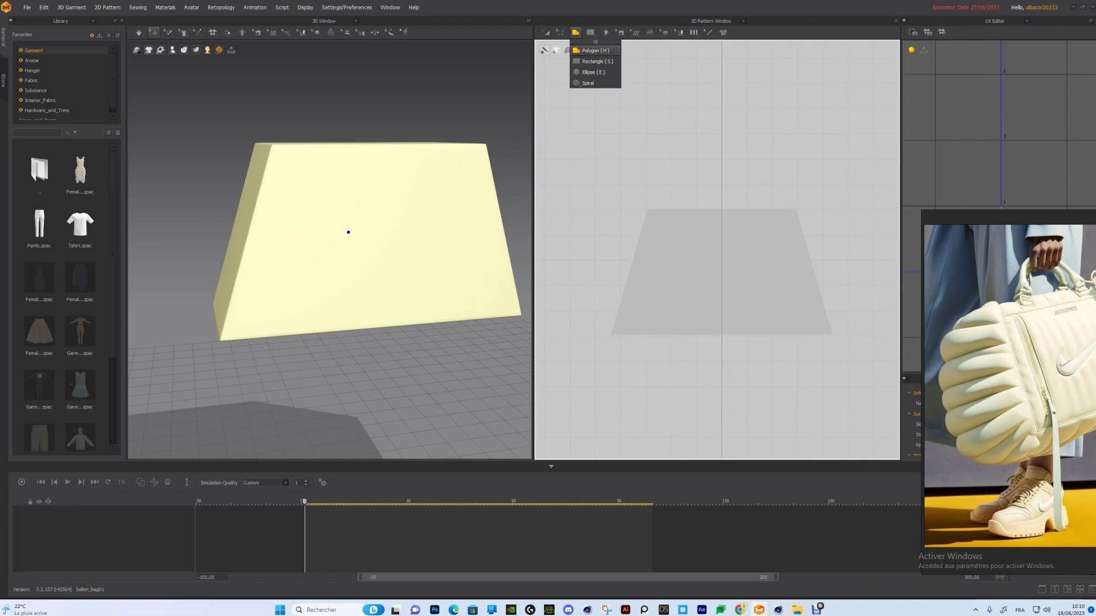
pyautogui.click(594, 50)
pyautogui.click(646, 209)
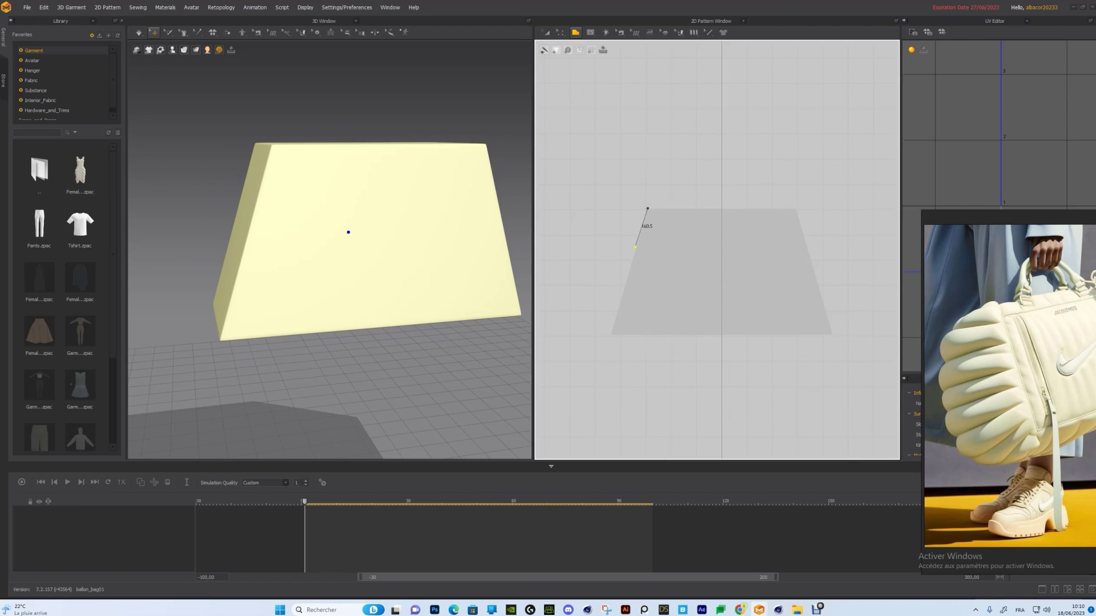
pyautogui.click(610, 336)
pyautogui.click(832, 336)
pyautogui.click(795, 209)
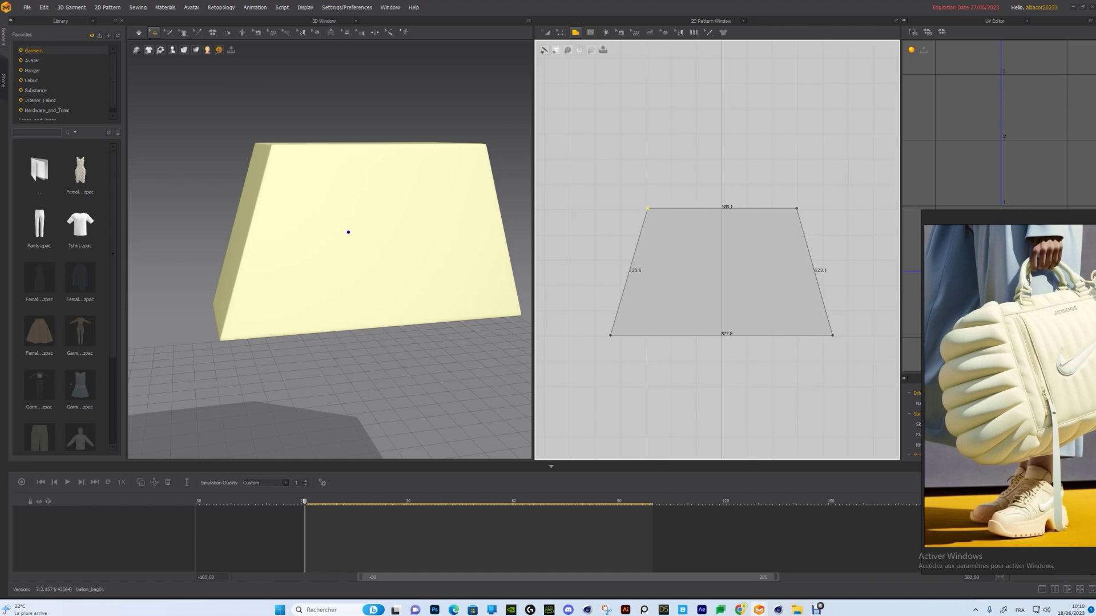
pyautogui.click(648, 209)
# Duplicate the trapezoid pattern piece and place the copy directly above the original, about 571 away.
pyautogui.scroll(-2, 329, 249)
pyautogui.moveTo(330, 249); pyautogui.dragTo(420, 254, button='right')
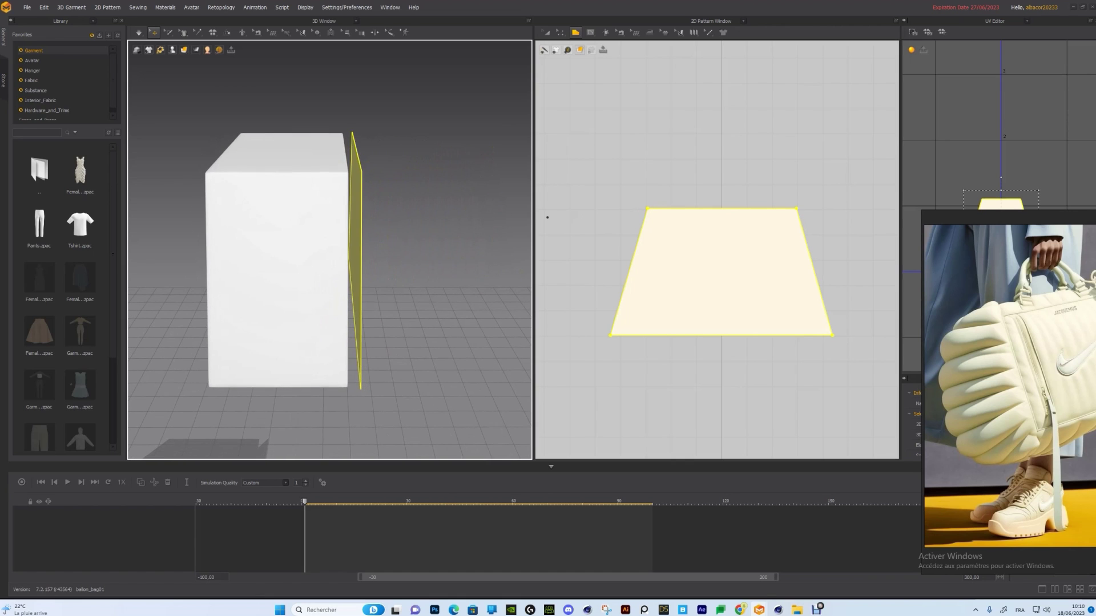
pyautogui.scroll(-2, 708, 241)
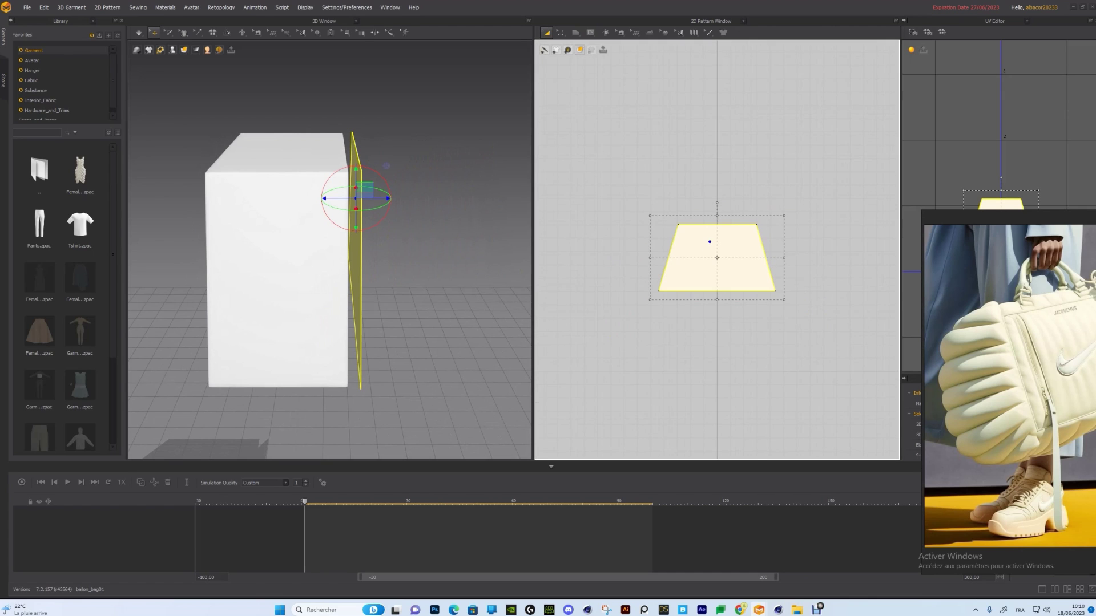
pyautogui.hotkey('ctrl', 's')
pyautogui.hotkey('ctrl', 'c')
pyautogui.hotkey('ctrl', 'v')
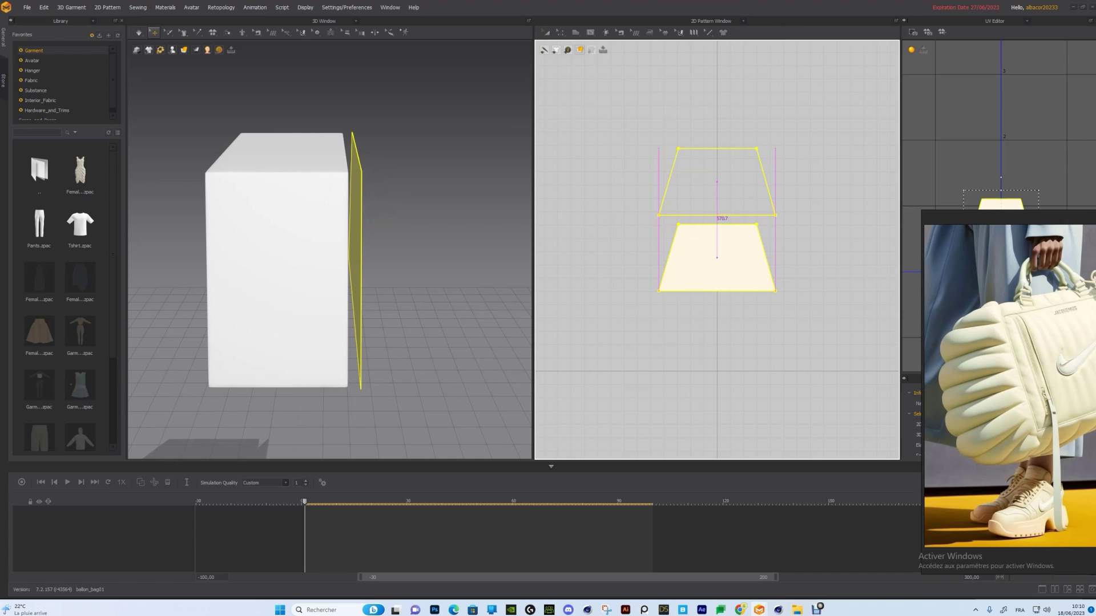
pyautogui.click(717, 181)
# Move the copied trapezoid piece in 3D to the side of the block opposite the first piece.
pyautogui.moveTo(351, 83); pyautogui.dragTo(393, 108, button='middle')
pyautogui.moveTo(394, 107); pyautogui.dragTo(243, 298)
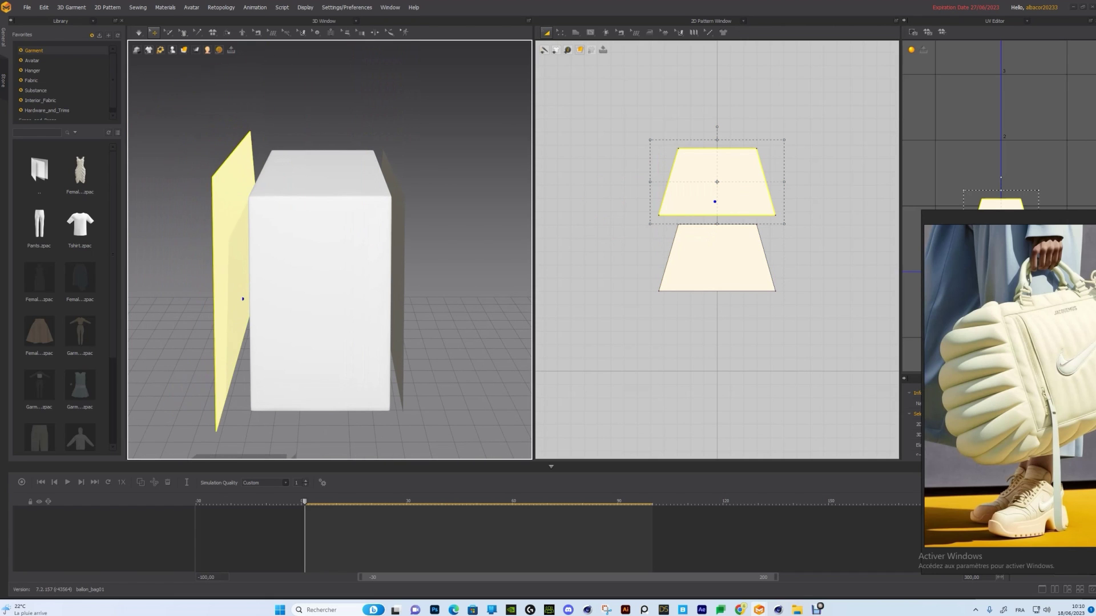
pyautogui.moveTo(243, 299); pyautogui.dragTo(400, 311, button='right')
pyautogui.moveTo(368, 289); pyautogui.dragTo(296, 316)
pyautogui.moveTo(297, 316); pyautogui.dragTo(374, 230, button='right')
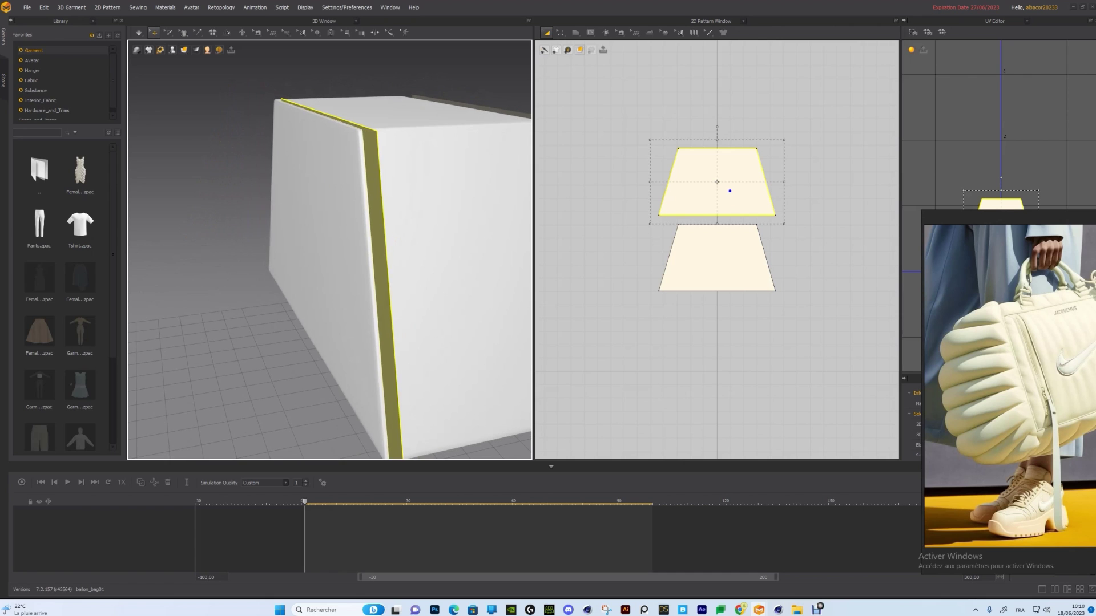
# Offset the copied trapezoid piece so it sits parallel and just outside the block's large rear face.
pyautogui.moveTo(375, 230); pyautogui.dragTo(357, 229)
pyautogui.moveTo(357, 229)
pyautogui.mouseDown(button='right')
pyautogui.moveTo(423, 233)
pyautogui.moveTo(367, 232)
pyautogui.mouseUp(button='right')
pyautogui.moveTo(367, 233); pyautogui.dragTo(522, 200, button='middle')
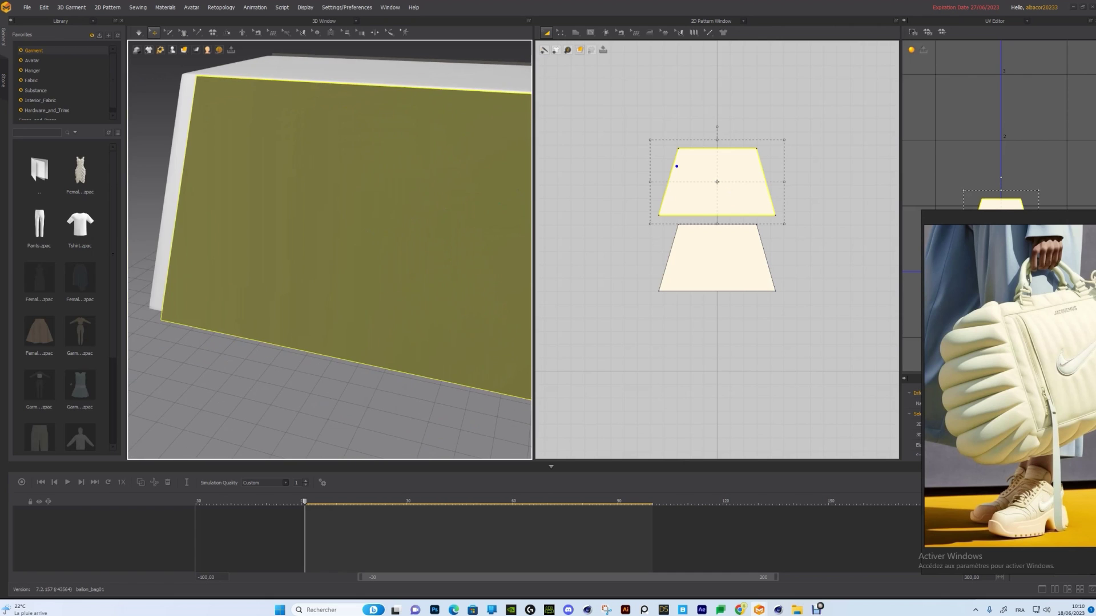
pyautogui.scroll(-2, 513, 202)
pyautogui.moveTo(344, 204); pyautogui.dragTo(174, 195, button='right')
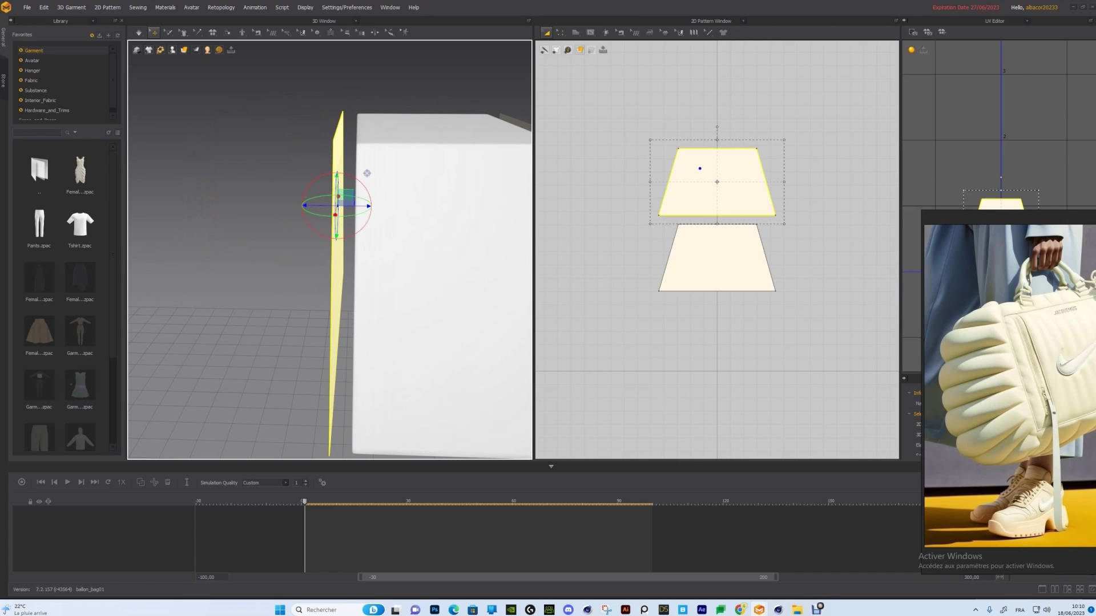
pyautogui.moveTo(303, 206); pyautogui.dragTo(321, 205)
pyautogui.moveTo(322, 206); pyautogui.dragTo(445, 203, button='right')
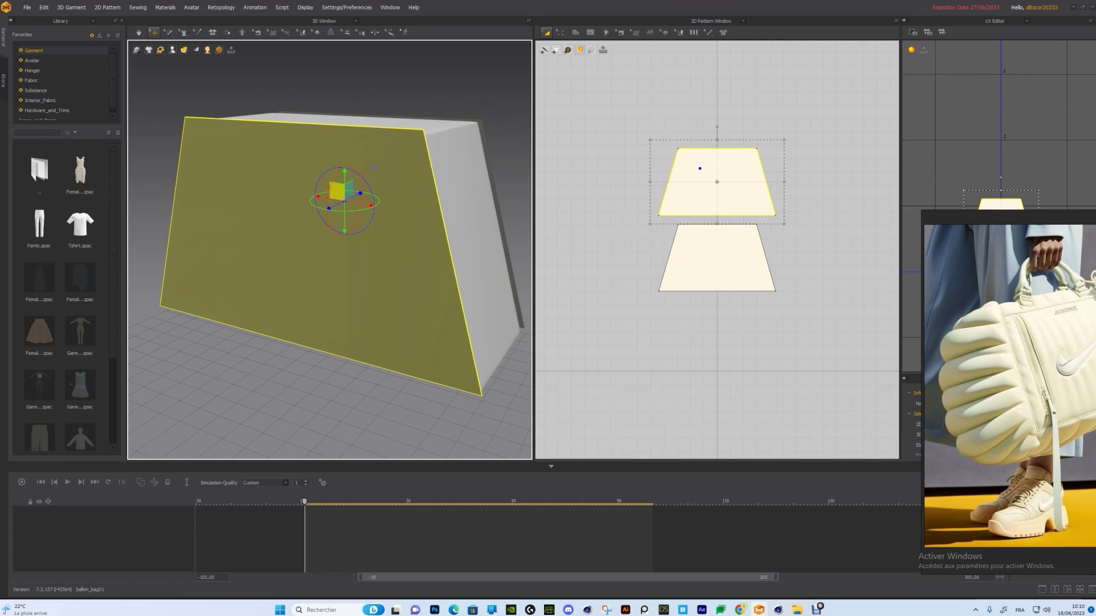
# Draw an upright rectangular pattern piece beside the two trapezoids with the Rectangle tool.
pyautogui.moveTo(375, 168); pyautogui.dragTo(282, 153, button='right')
pyautogui.moveTo(283, 153); pyautogui.dragTo(315, 145, button='middle')
pyautogui.moveTo(315, 144); pyautogui.dragTo(366, 181, button='right')
pyautogui.press('0')
pyautogui.click(575, 32)
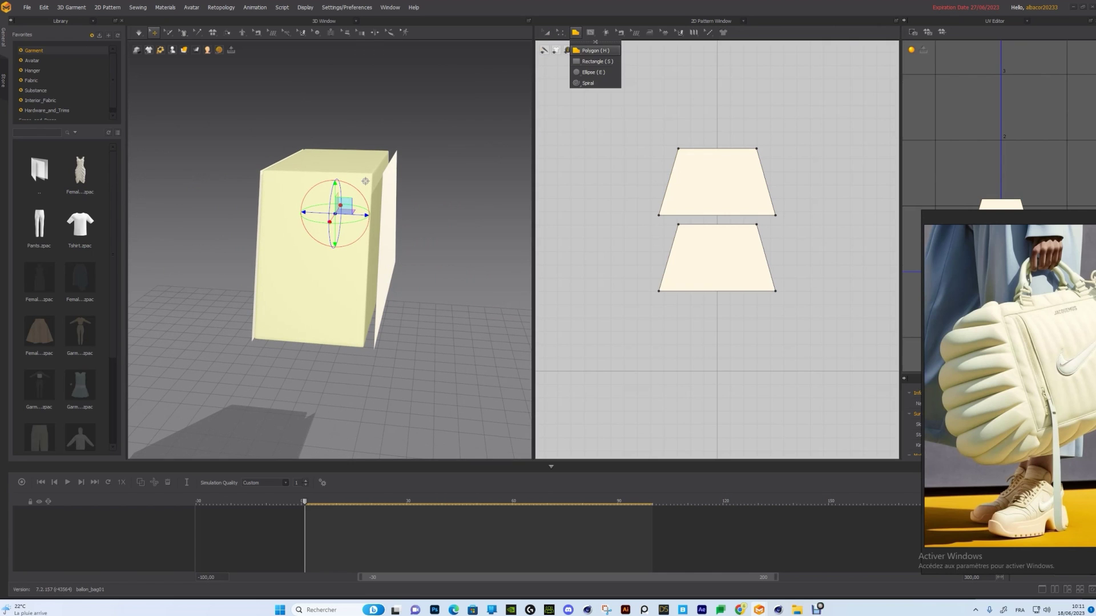
pyautogui.click(593, 61)
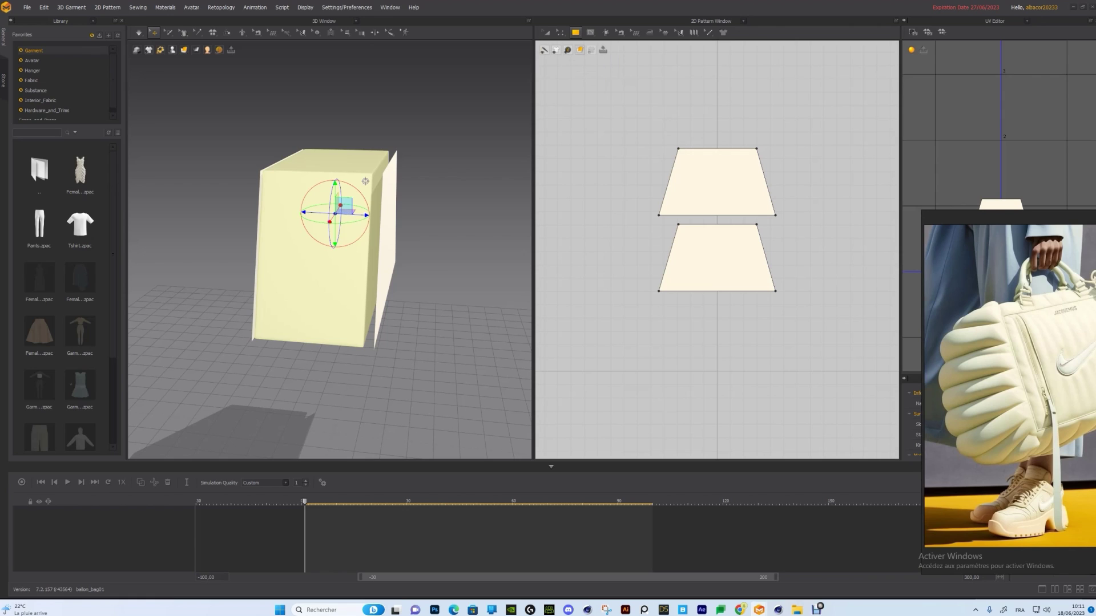
pyautogui.moveTo(624, 146); pyautogui.dragTo(558, 239)
pyautogui.scroll(1, 343, 217)
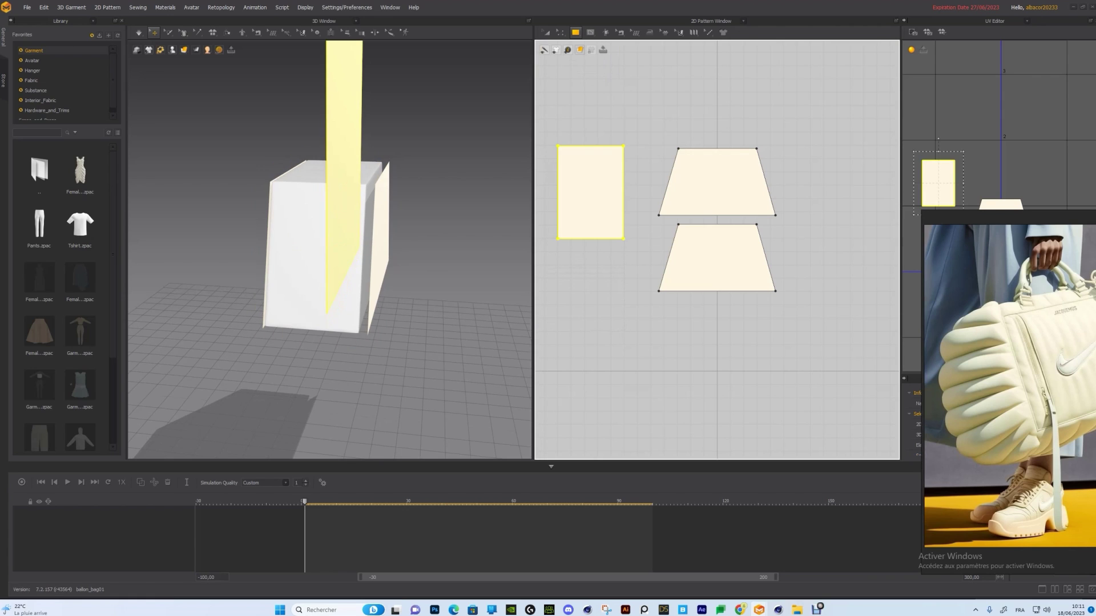
# Rotate and move the rectangular piece in 3D so it stands in front of the block's narrow end face.
pyautogui.click(342, 149)
pyautogui.moveTo(423, 117); pyautogui.dragTo(379, 117, button='right')
pyautogui.moveTo(371, 159); pyautogui.dragTo(334, 161)
pyautogui.moveTo(378, 117); pyautogui.dragTo(379, 117)
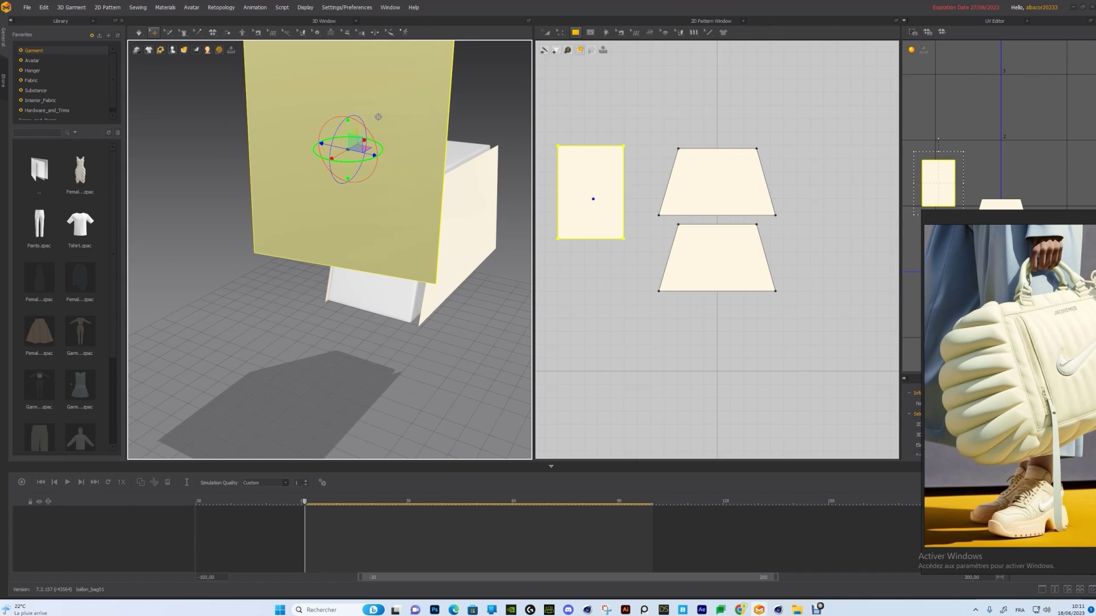
pyautogui.moveTo(378, 117); pyautogui.dragTo(354, 140, button='right')
pyautogui.hotkey('ctrl', 'z')
pyautogui.scroll(-3, 354, 140)
pyautogui.moveTo(354, 140); pyautogui.dragTo(366, 254, button='middle')
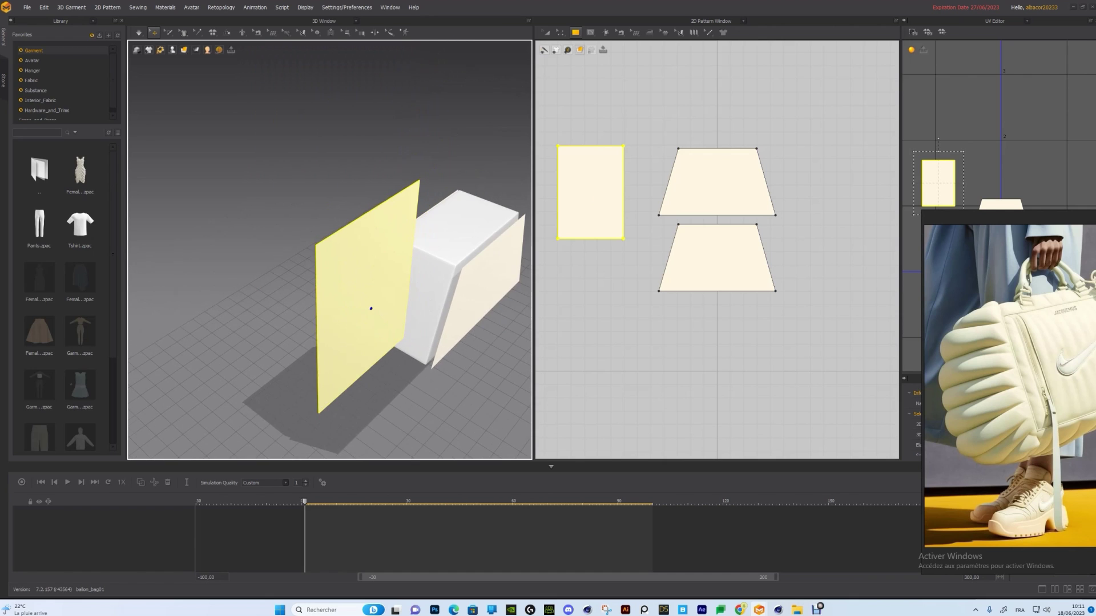
pyautogui.moveTo(365, 254); pyautogui.dragTo(406, 252, button='right')
pyautogui.moveTo(400, 297); pyautogui.dragTo(354, 298)
pyautogui.moveTo(406, 252); pyautogui.dragTo(405, 252)
pyautogui.moveTo(405, 252); pyautogui.dragTo(493, 243, button='right')
pyautogui.moveTo(493, 243); pyautogui.dragTo(459, 265)
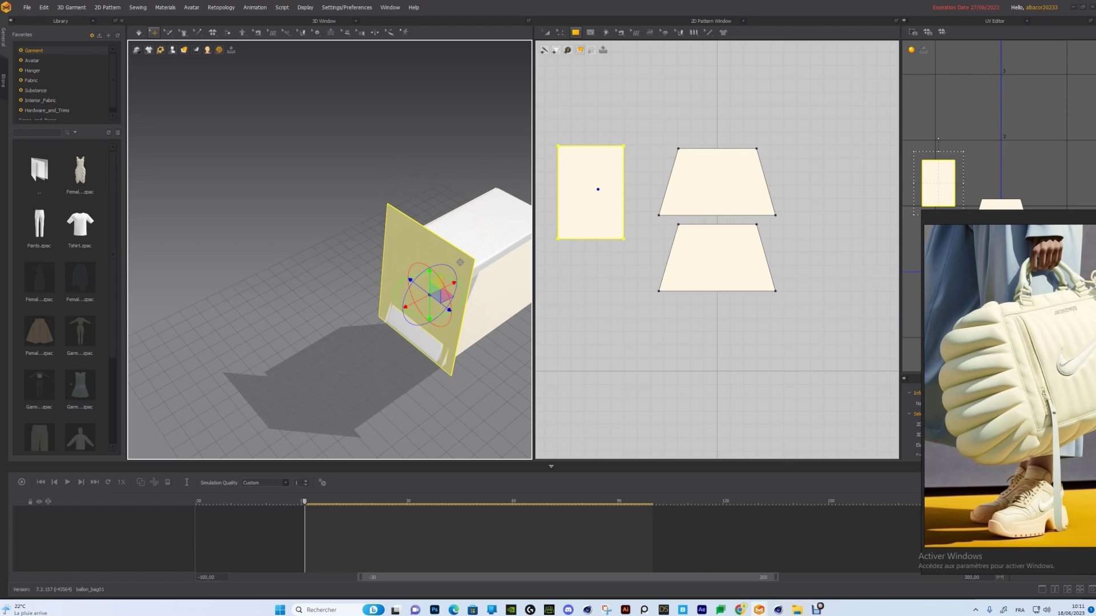
# Narrow the rectangular pattern from both sides to the block's width and shift it in 3D over the narrow end face.
pyautogui.scroll(-2, 583, 219)
pyautogui.moveTo(583, 219); pyautogui.dragTo(682, 224, button='middle')
pyautogui.click(546, 32)
pyautogui.scroll(-3, 747, 163)
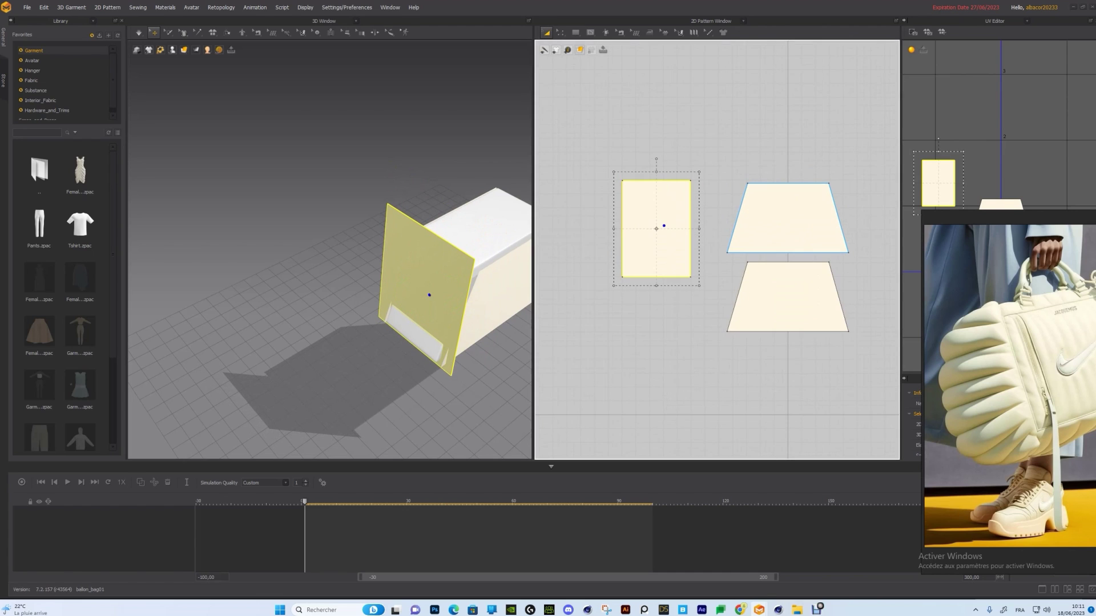
pyautogui.moveTo(694, 228); pyautogui.dragTo(690, 229)
pyautogui.moveTo(614, 229); pyautogui.dragTo(619, 229)
pyautogui.moveTo(329, 257); pyautogui.dragTo(434, 257, button='right')
pyautogui.moveTo(422, 319)
pyautogui.mouseDown()
pyautogui.moveTo(448, 311)
pyautogui.moveTo(438, 308)
pyautogui.mouseUp()
pyautogui.moveTo(438, 308); pyautogui.dragTo(383, 293, button='right')
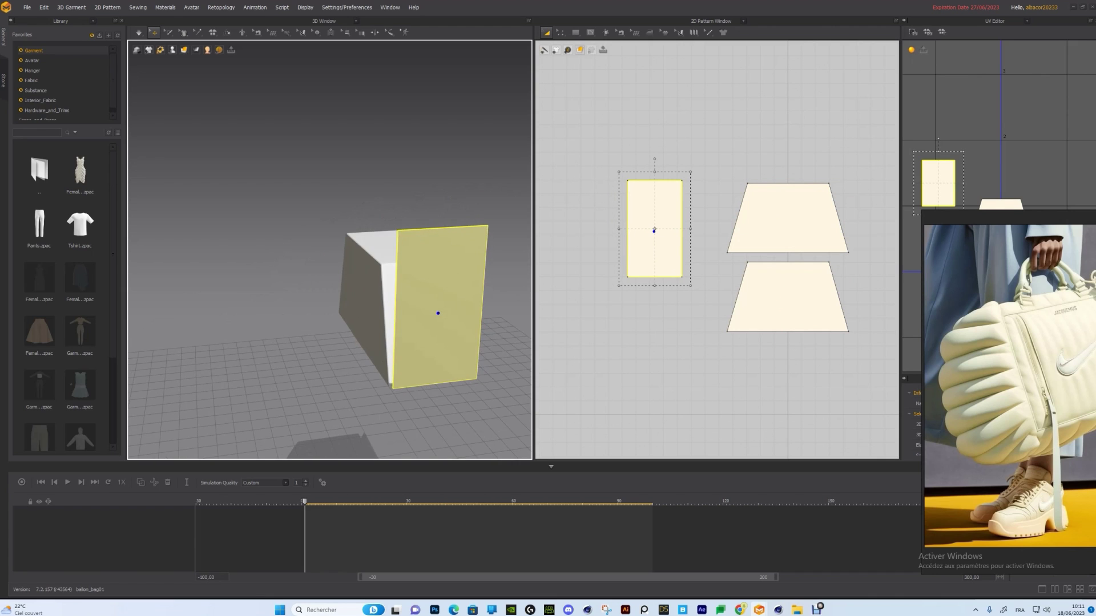
# Shorten the rectangular pattern from its upper edge and tilt the piece in 3D to follow the block's sloping end face.
pyautogui.moveTo(654, 181); pyautogui.dragTo(654, 198)
pyautogui.moveTo(388, 294); pyautogui.dragTo(467, 297, button='right')
pyautogui.click(438, 315)
pyautogui.moveTo(469, 304); pyautogui.dragTo(455, 285)
pyautogui.rightClick(646, 226)
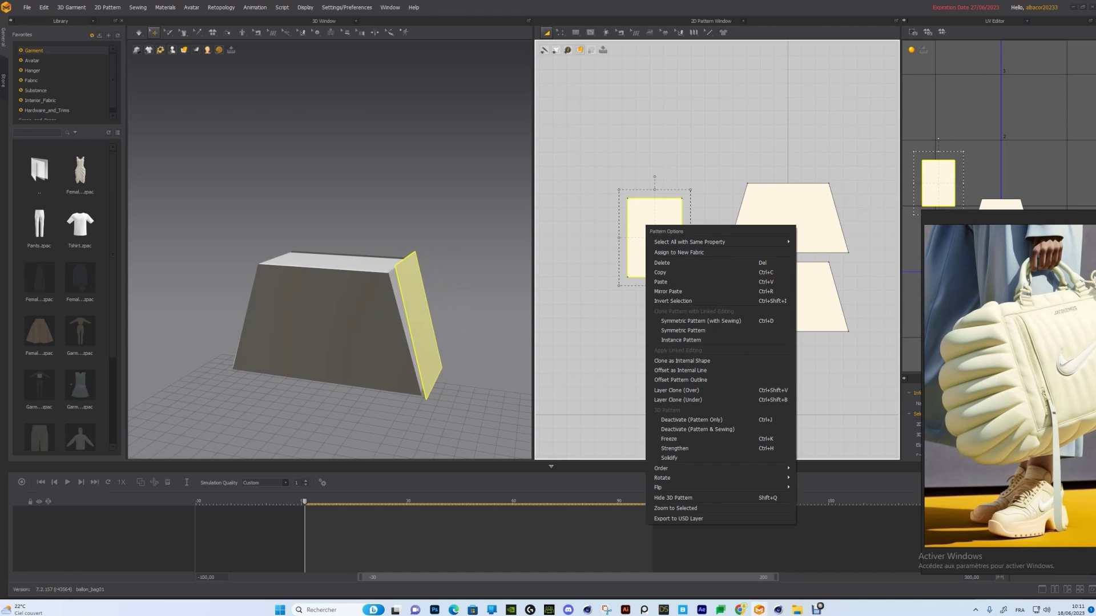
pyautogui.click(668, 291)
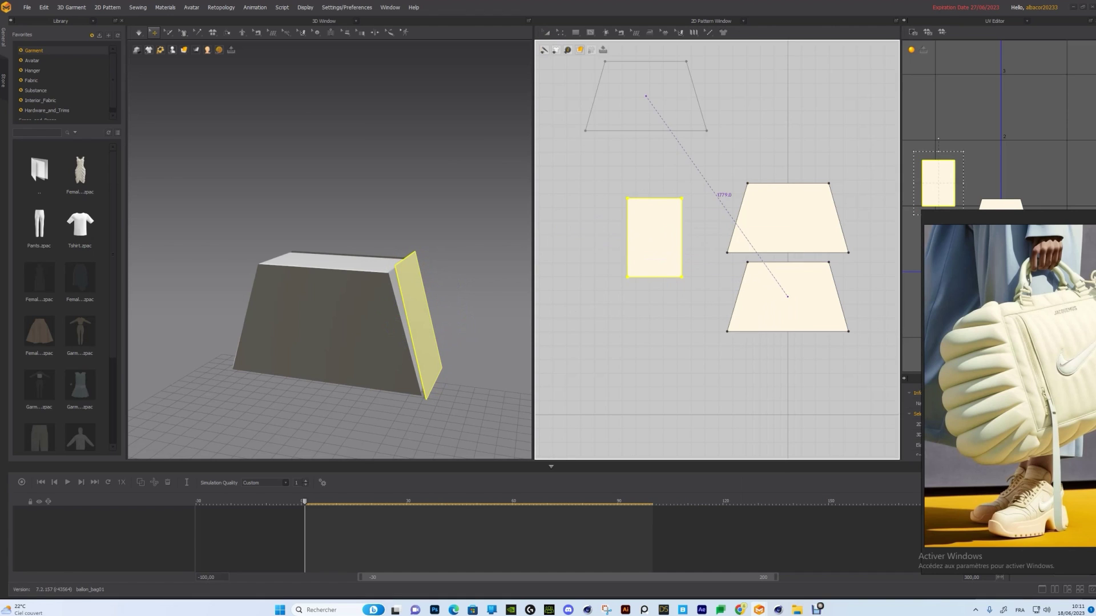
pyautogui.click(646, 95)
pyautogui.hotkey('ctrl', 'z')
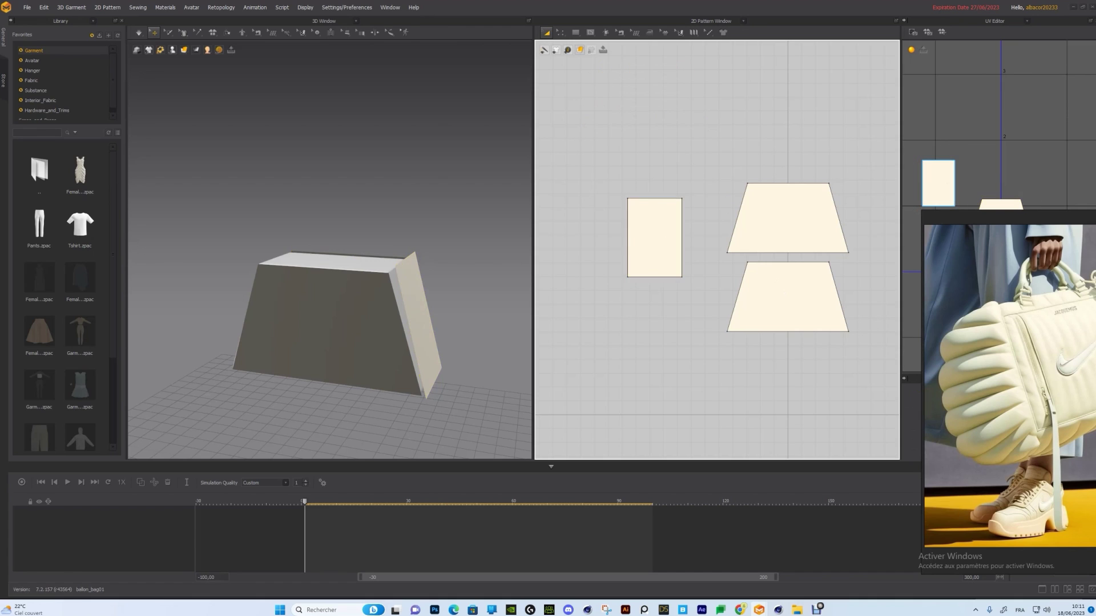
pyautogui.click(655, 218)
pyautogui.rightClick(654, 218)
pyautogui.click(677, 284)
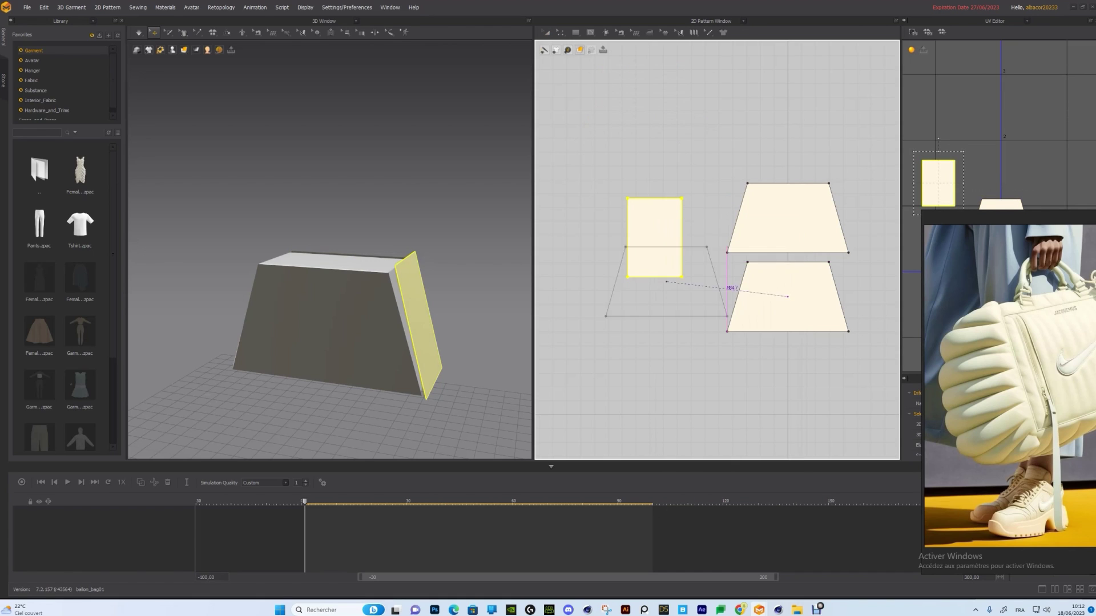
pyautogui.click(563, 195)
pyautogui.hotkey('ctrl', 'z')
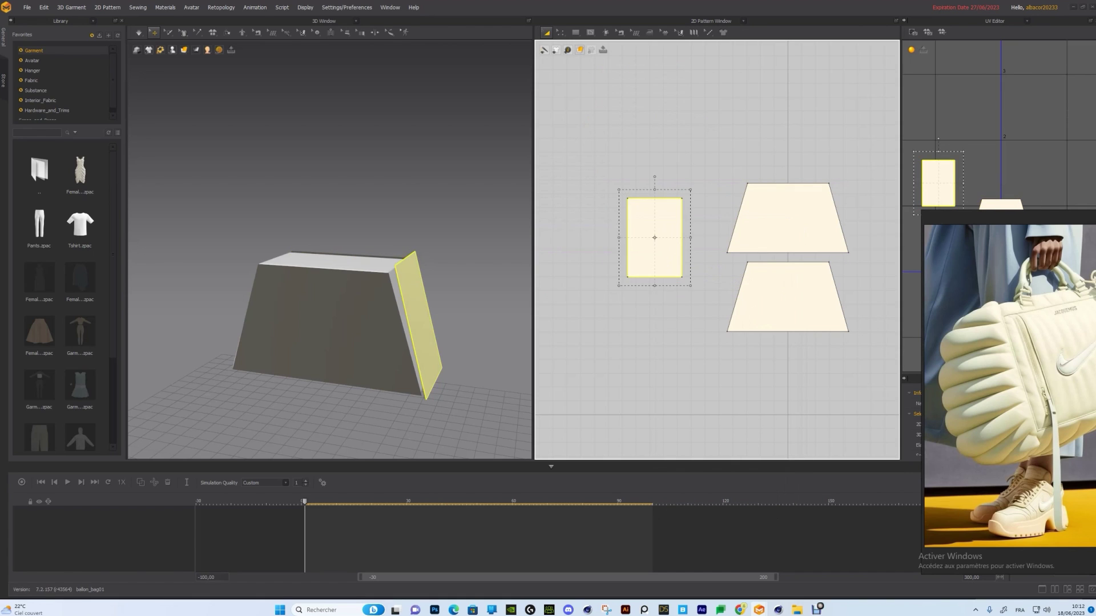
# Copy the rectangular pattern and mirror-paste it just left of the original, covering the opposite end of the block.
pyautogui.rightClick(645, 218)
pyautogui.click(659, 264)
pyautogui.moveTo(554, 226); pyautogui.dragTo(669, 228, button='middle')
pyautogui.rightClick(669, 228)
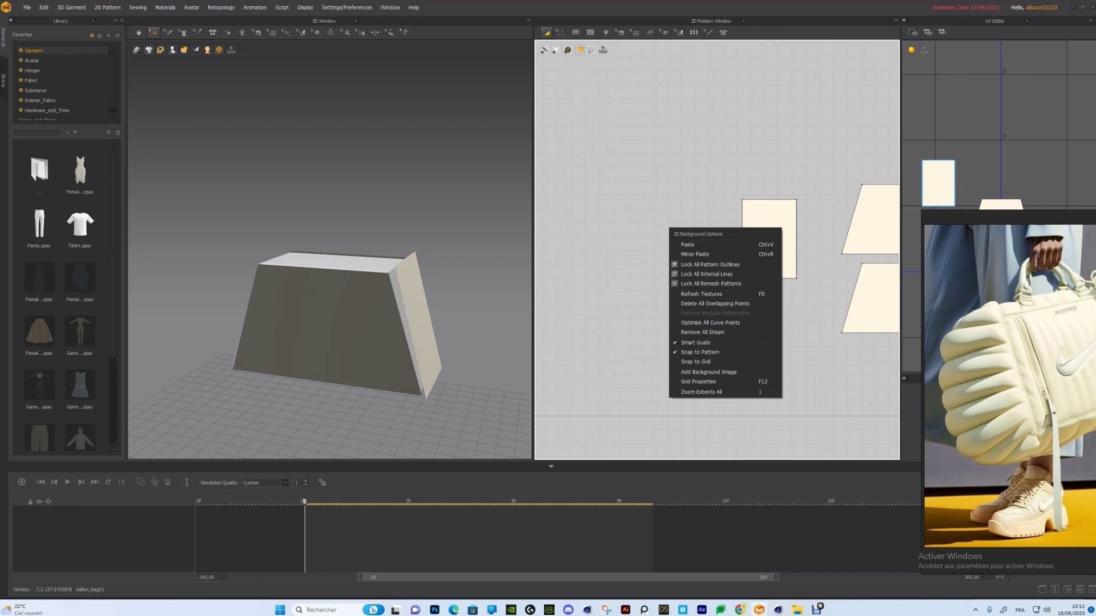
pyautogui.click(695, 254)
pyautogui.click(701, 241)
pyautogui.moveTo(274, 285); pyautogui.dragTo(239, 273, button='right')
pyautogui.click(239, 273)
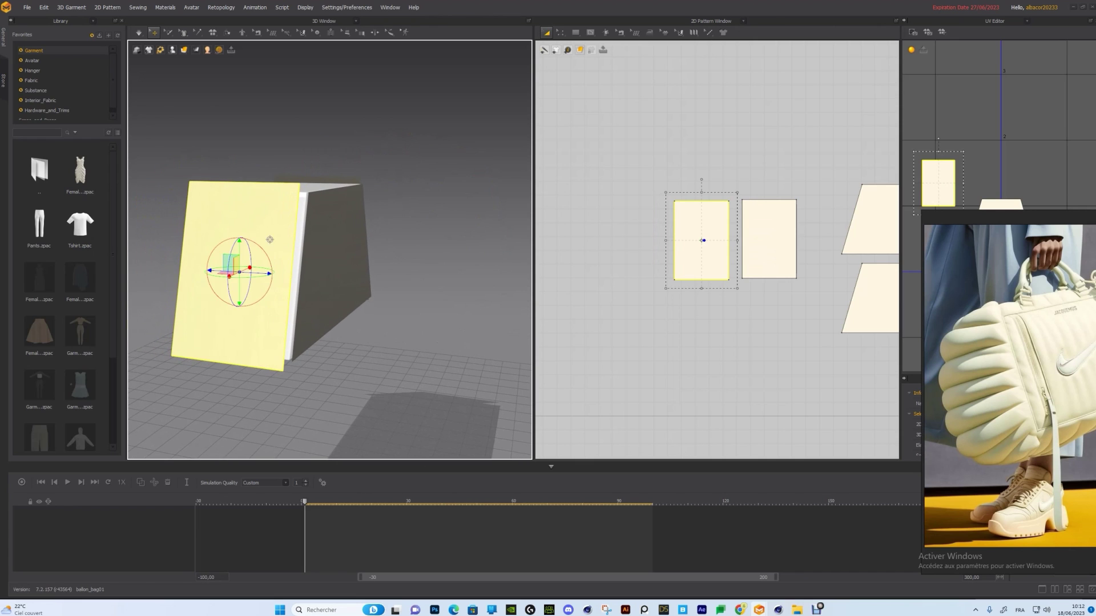
# Shorten both end rectangles together slightly so they match the height of the block's ends.
pyautogui.keyDown('shift'); pyautogui.click(769, 239); pyautogui.keyUp('shift')
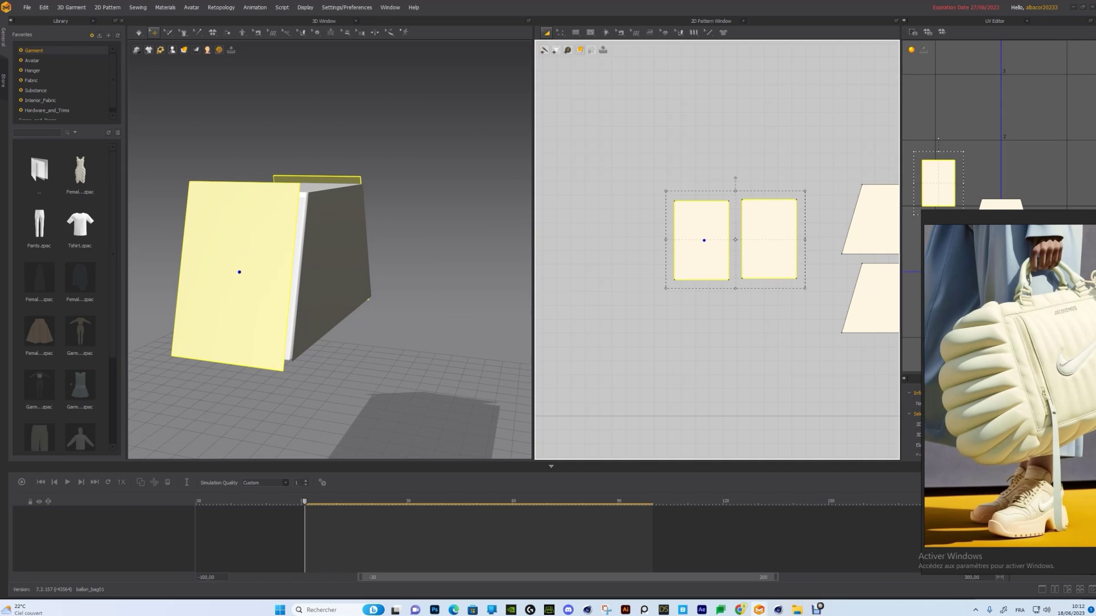
pyautogui.moveTo(736, 190); pyautogui.dragTo(735, 194)
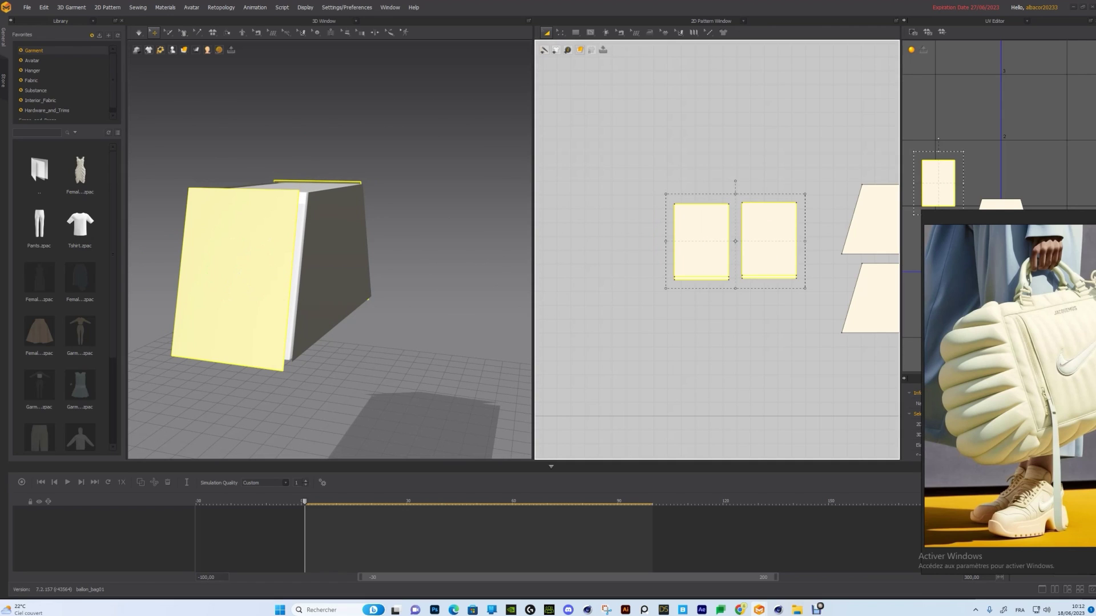
pyautogui.moveTo(330, 249); pyautogui.dragTo(251, 246, button='right')
pyautogui.click(639, 240)
pyautogui.click(701, 241)
pyautogui.moveTo(330, 249); pyautogui.dragTo(405, 286, button='right')
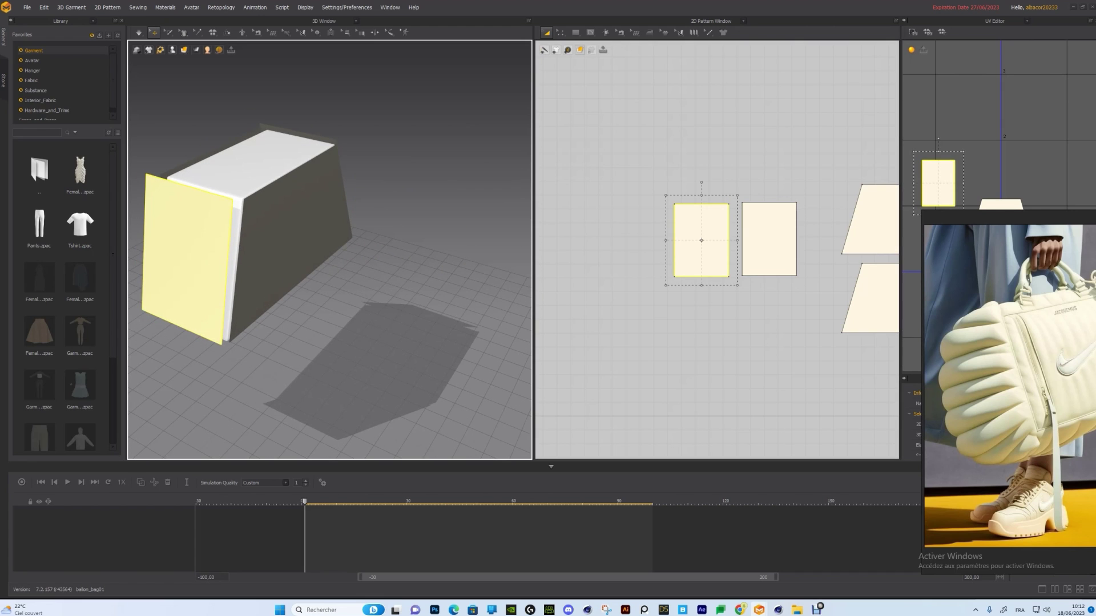
pyautogui.hotkey('ctrl', 'v')
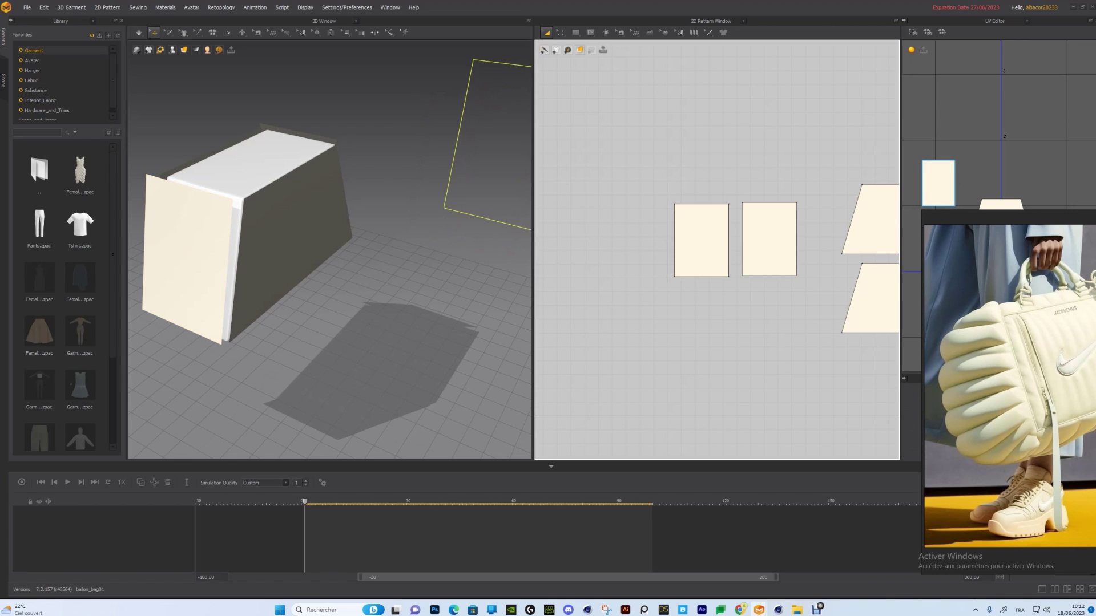
pyautogui.click(512, 105)
pyautogui.press('Delete')
# Duplicate the left rectangle directly above itself in 2D and turn the copy flat above the block in 3D.
pyautogui.click(700, 241)
pyautogui.moveTo(701, 241); pyautogui.dragTo(701, 160)
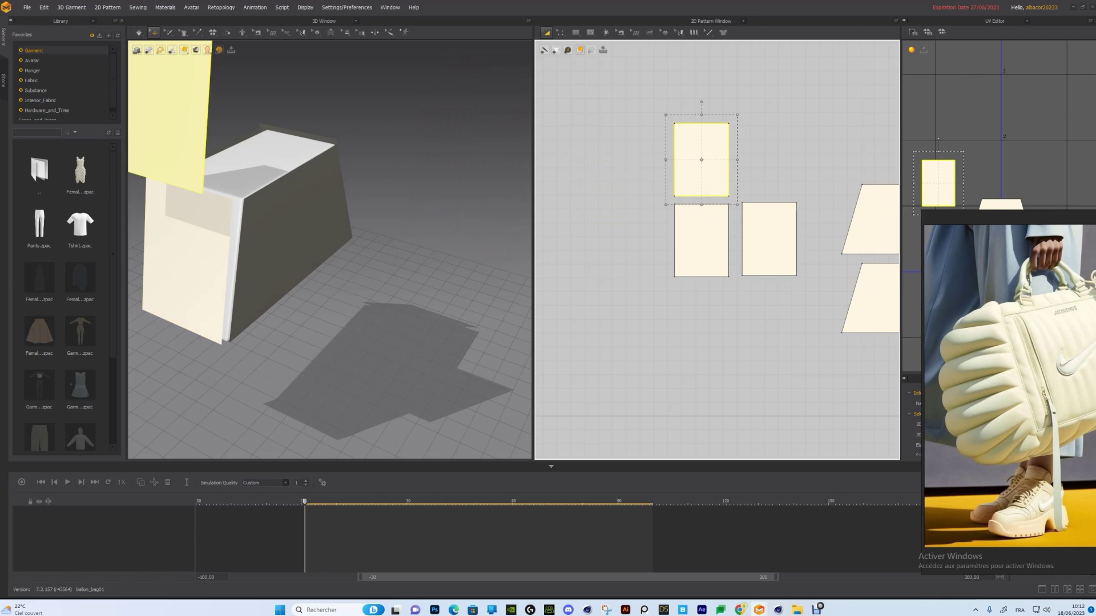
pyautogui.click(182, 108)
pyautogui.moveTo(189, 112); pyautogui.dragTo(217, 151, button='right')
pyautogui.moveTo(211, 111); pyautogui.dragTo(250, 171, button='middle')
pyautogui.moveTo(251, 171); pyautogui.dragTo(220, 123, button='right')
pyautogui.moveTo(253, 142); pyautogui.dragTo(365, 165)
pyautogui.moveTo(365, 165); pyautogui.dragTo(257, 242, button='right')
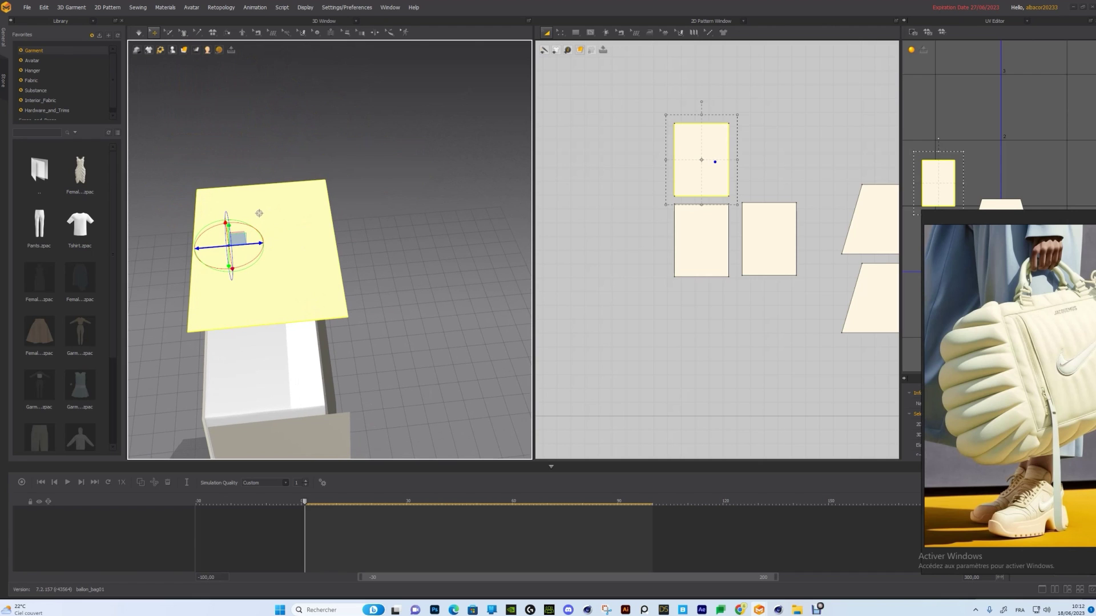
# Lower and align the flat rectangular piece so it rests just over the block's upper face.
pyautogui.moveTo(254, 243); pyautogui.dragTo(222, 246)
pyautogui.moveTo(227, 216); pyautogui.dragTo(278, 226, button='right')
pyautogui.moveTo(278, 227); pyautogui.dragTo(281, 308)
pyautogui.moveTo(314, 306); pyautogui.dragTo(270, 303, button='right')
pyautogui.moveTo(228, 342); pyautogui.dragTo(222, 343)
pyautogui.moveTo(283, 304); pyautogui.dragTo(304, 187, button='right')
pyautogui.click(297, 267)
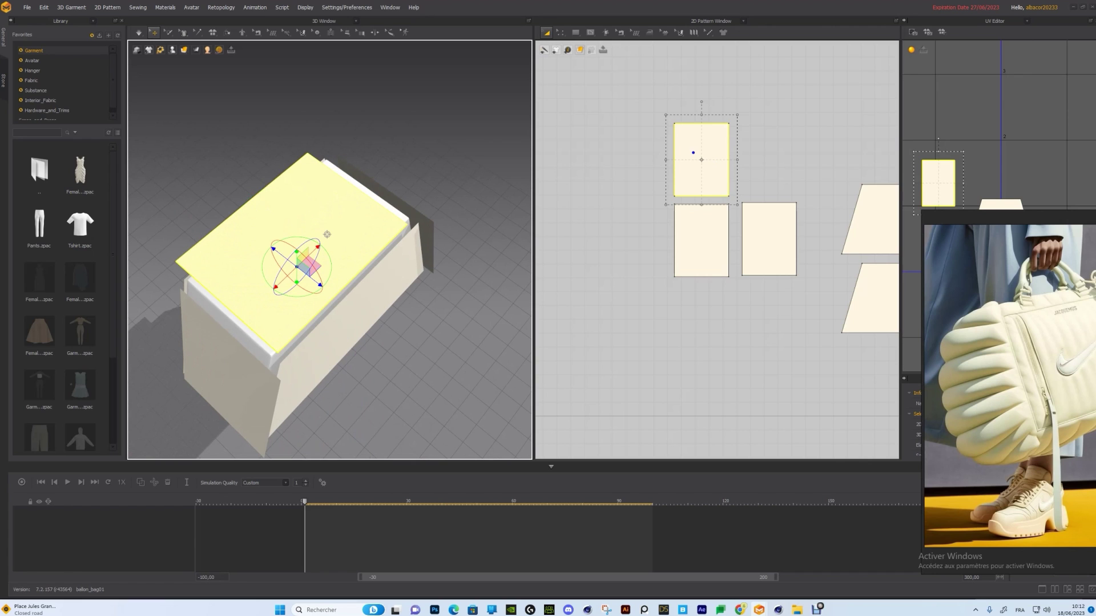
# Lengthen the flat piece's pattern, place it higher above the end rectangles, and recentre the piece over the block's upper face.
pyautogui.moveTo(702, 115); pyautogui.dragTo(702, 98)
pyautogui.moveTo(701, 152); pyautogui.dragTo(702, 119)
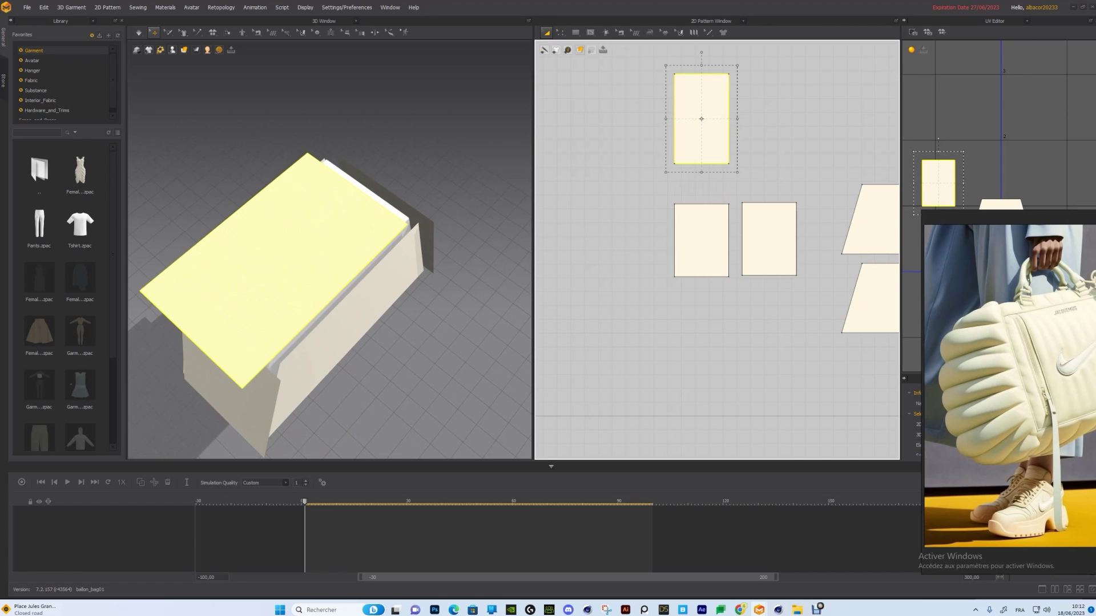
pyautogui.click(287, 260)
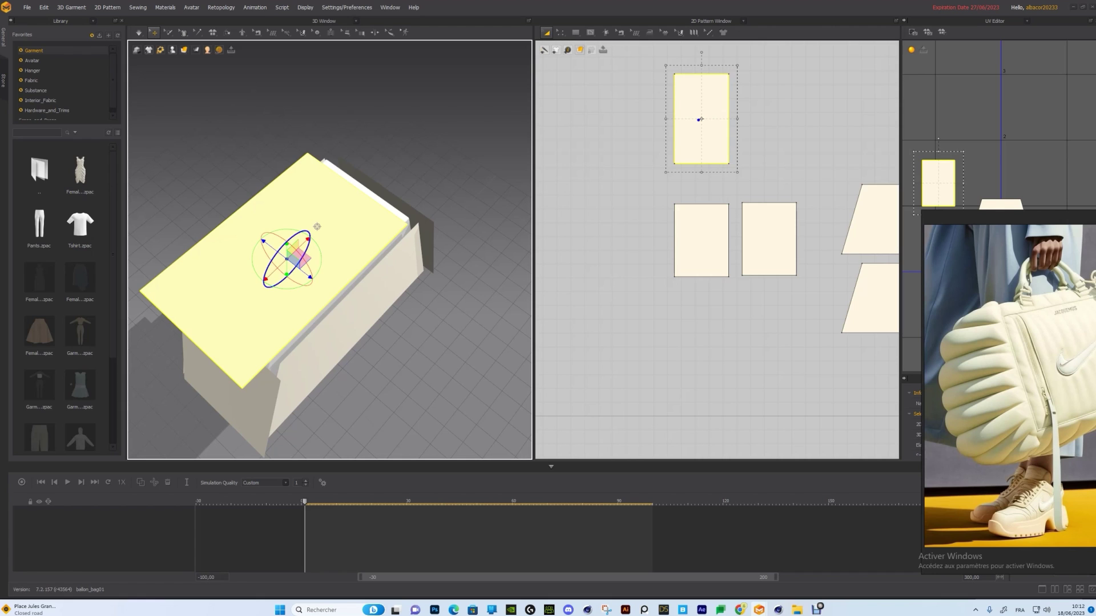
pyautogui.moveTo(309, 239); pyautogui.dragTo(315, 233)
pyautogui.moveTo(323, 221); pyautogui.dragTo(360, 171, button='right')
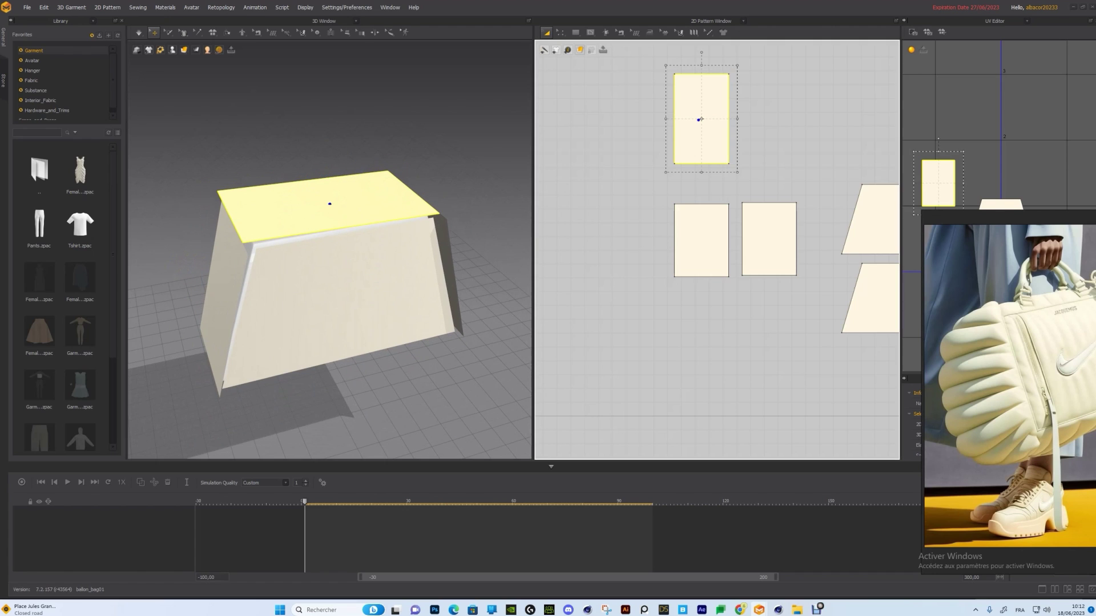
# Trim the flat piece's pattern slightly at both ends to match the length of the block's upper face.
pyautogui.moveTo(702, 173); pyautogui.dragTo(701, 170)
pyautogui.moveTo(702, 68); pyautogui.dragTo(701, 72)
pyautogui.moveTo(360, 192); pyautogui.dragTo(360, 163, button='right')
# Paste a copy of the flat upper piece and position it horizontally beneath the block as the bag's base.
pyautogui.click(320, 201)
pyautogui.moveTo(320, 200); pyautogui.dragTo(324, 136, button='middle')
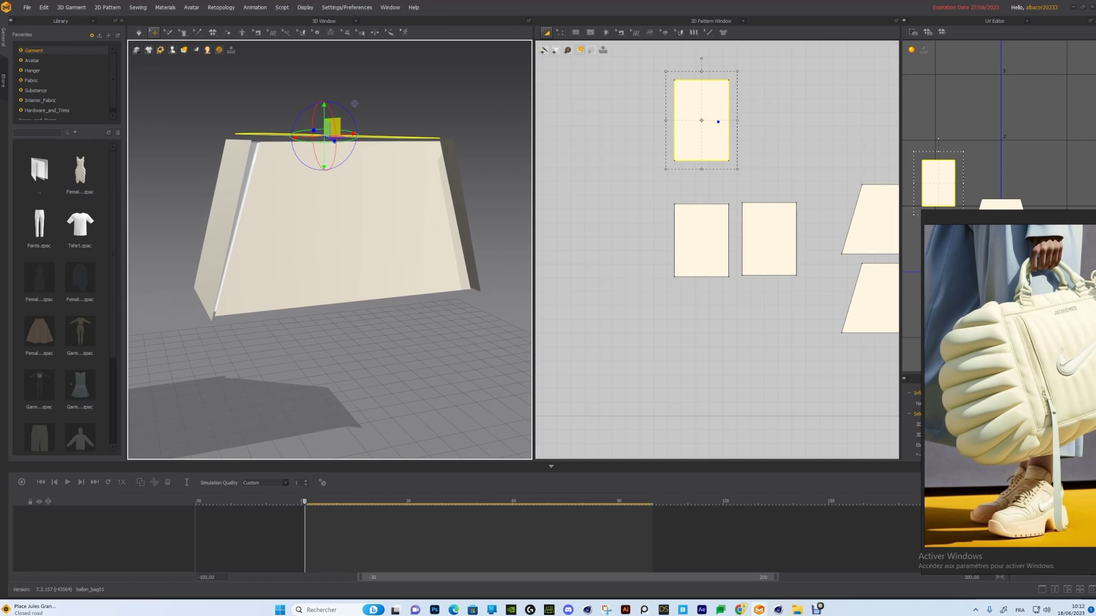
pyautogui.hotkey('ctrl', 'v')
pyautogui.click(354, 308)
pyautogui.moveTo(355, 308); pyautogui.dragTo(329, 244, button='right')
pyautogui.moveTo(299, 247); pyautogui.dragTo(299, 254)
pyautogui.moveTo(332, 286); pyautogui.dragTo(331, 284)
# Set the base pattern apart on the left, lengthen it to the block's underside, and align it under the block in 3D.
pyautogui.moveTo(701, 193); pyautogui.dragTo(585, 201)
pyautogui.moveTo(585, 140); pyautogui.dragTo(585, 112)
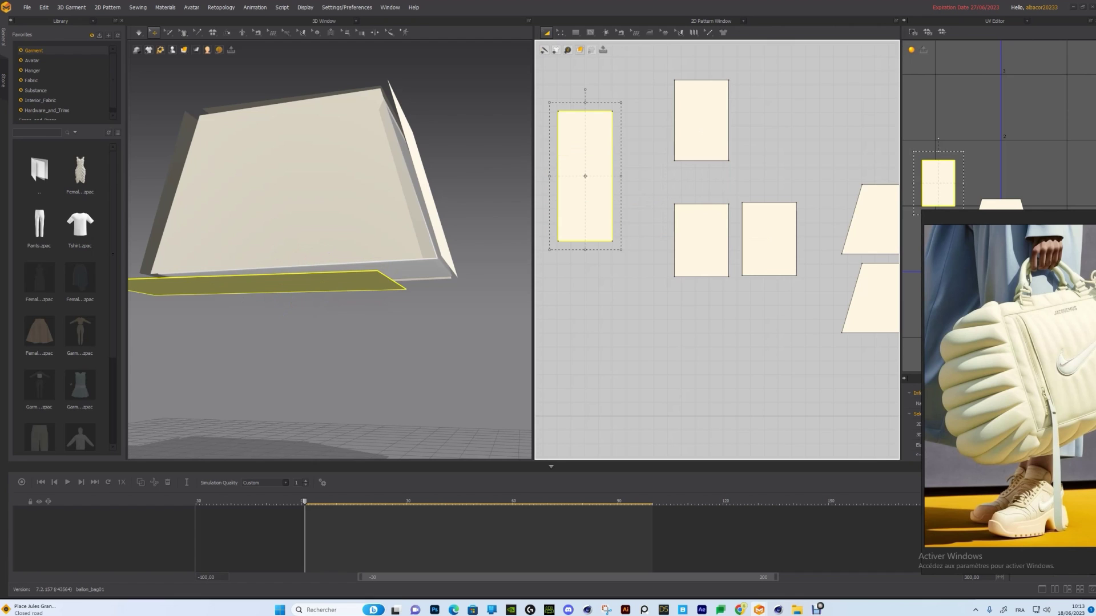
pyautogui.moveTo(294, 292); pyautogui.dragTo(344, 287)
pyautogui.moveTo(344, 287); pyautogui.dragTo(343, 337, button='right')
pyautogui.scroll(-3, 329, 249)
pyautogui.moveTo(343, 285); pyautogui.dragTo(269, 291, button='right')
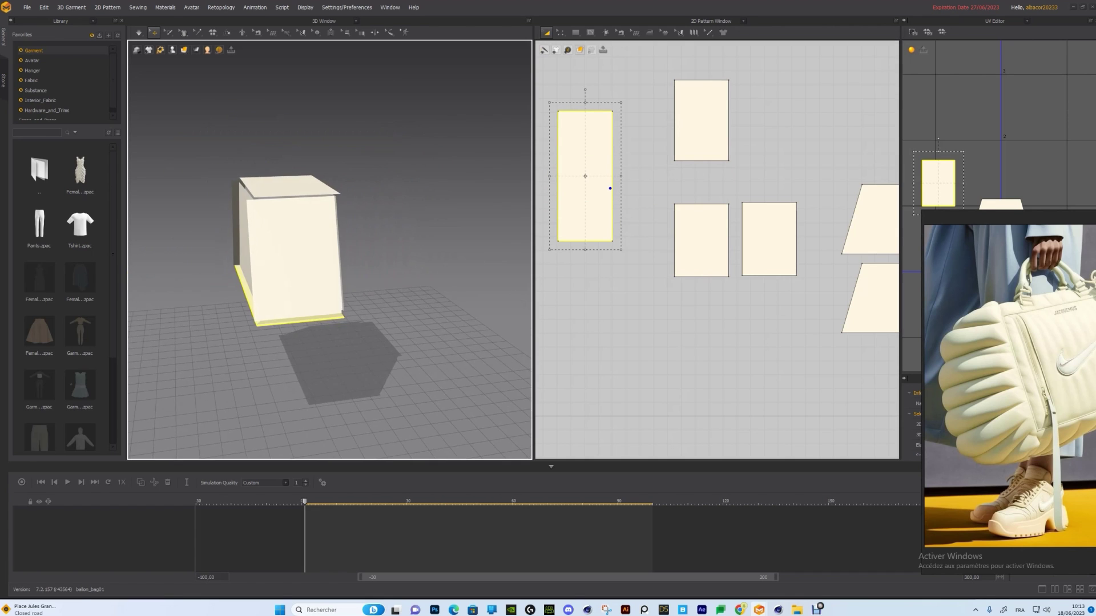
pyautogui.moveTo(297, 257); pyautogui.dragTo(311, 274, button='middle')
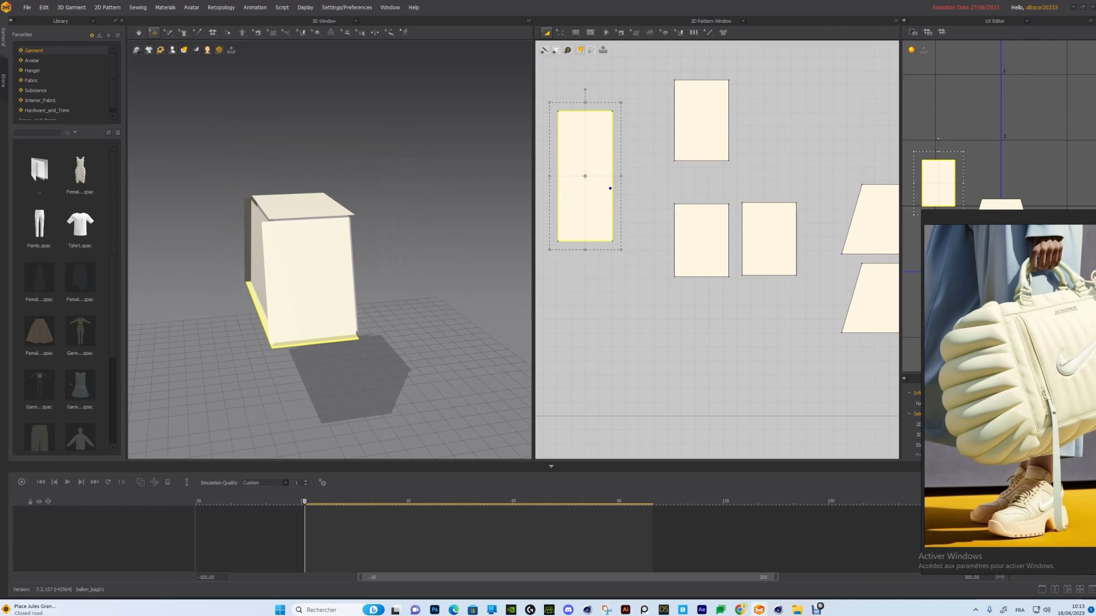
# Open the Simulation preferences and review the simulation properties, including gravity.
pyautogui.click(346, 7)
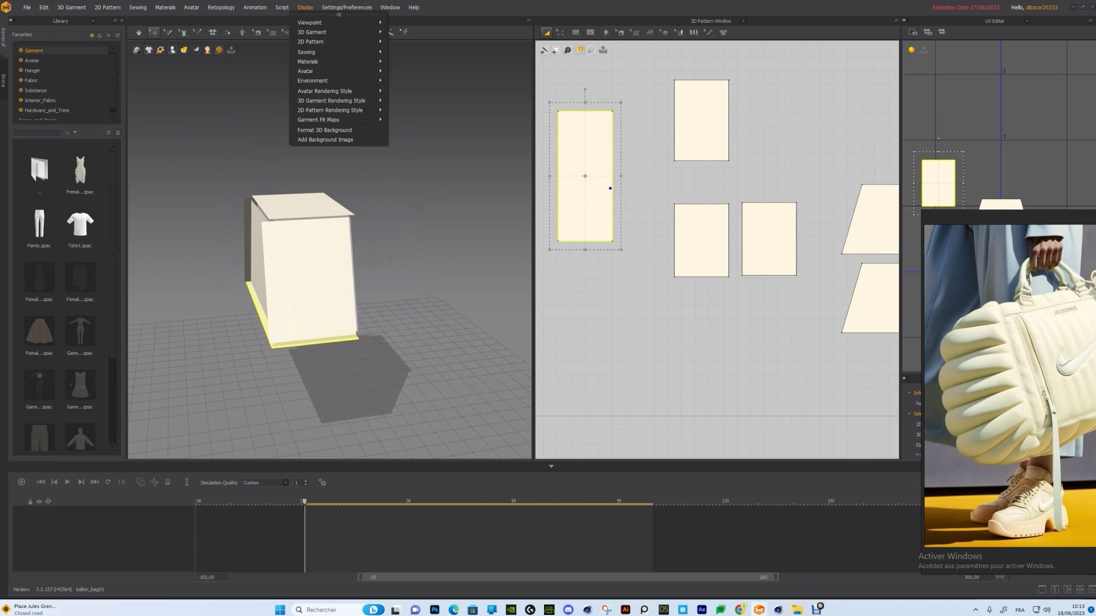
pyautogui.click(340, 52)
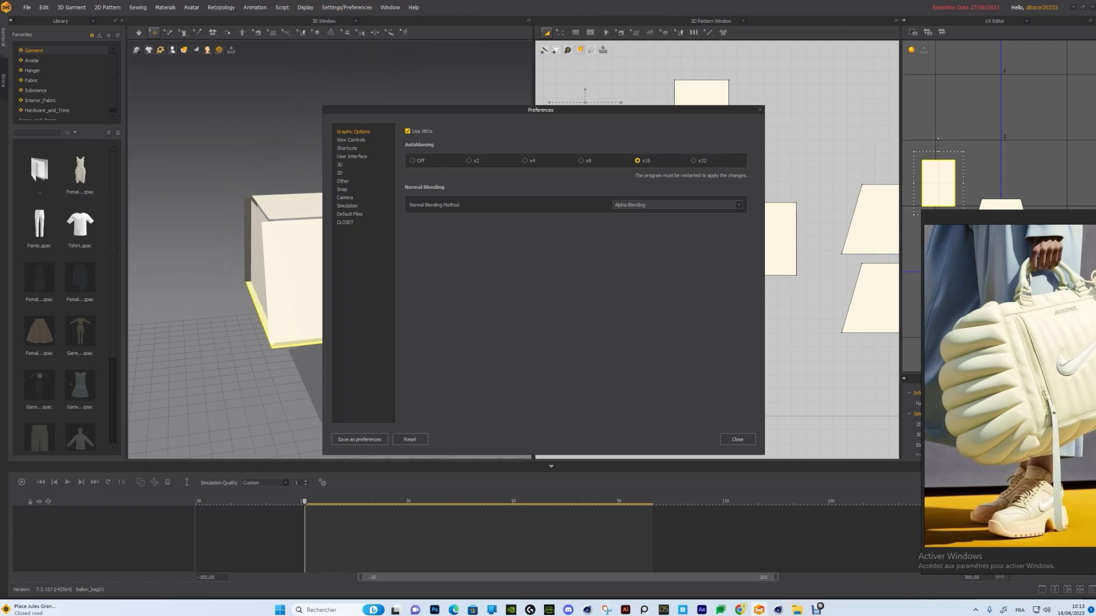
pyautogui.click(346, 206)
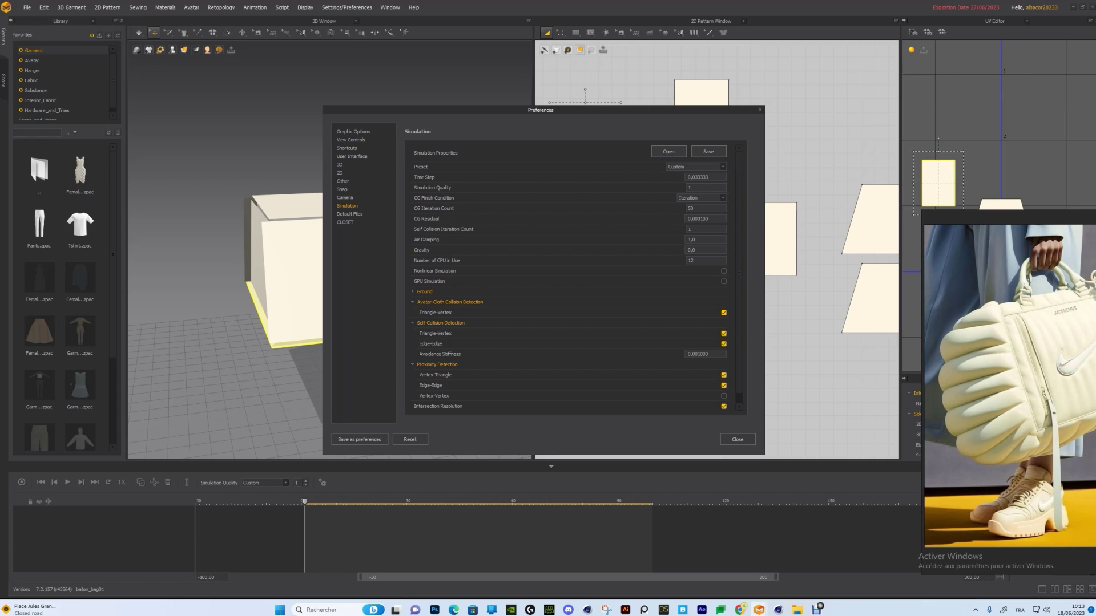
pyautogui.click(738, 439)
pyautogui.moveTo(330, 250); pyautogui.dragTo(327, 250, button='middle')
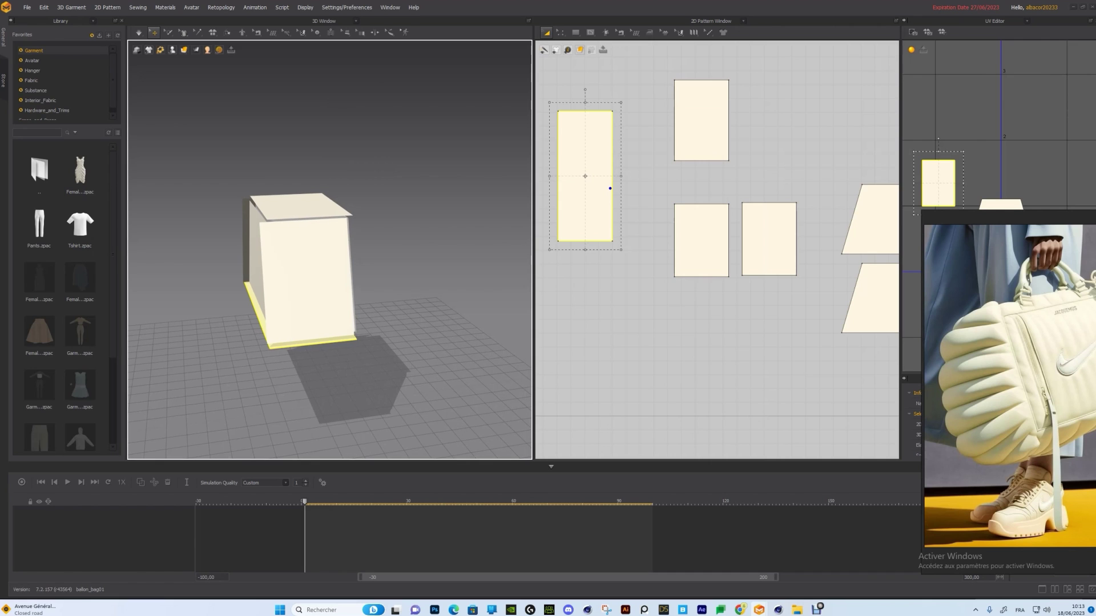
pyautogui.moveTo(265, 269); pyautogui.dragTo(334, 266, button='right')
pyautogui.click(330, 276)
pyautogui.moveTo(358, 243); pyautogui.dragTo(290, 242, button='middle')
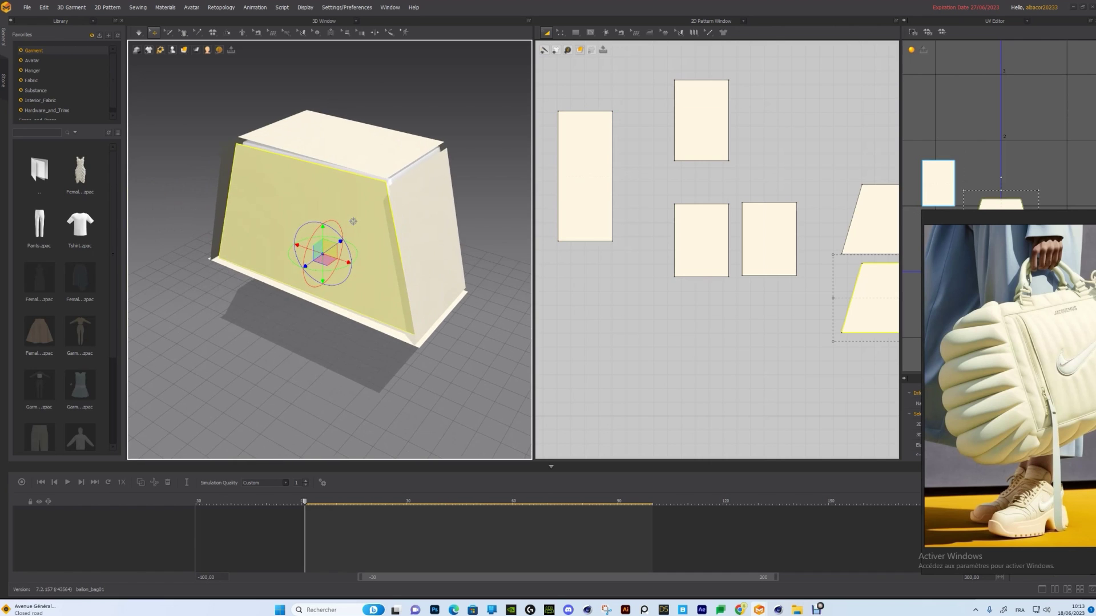
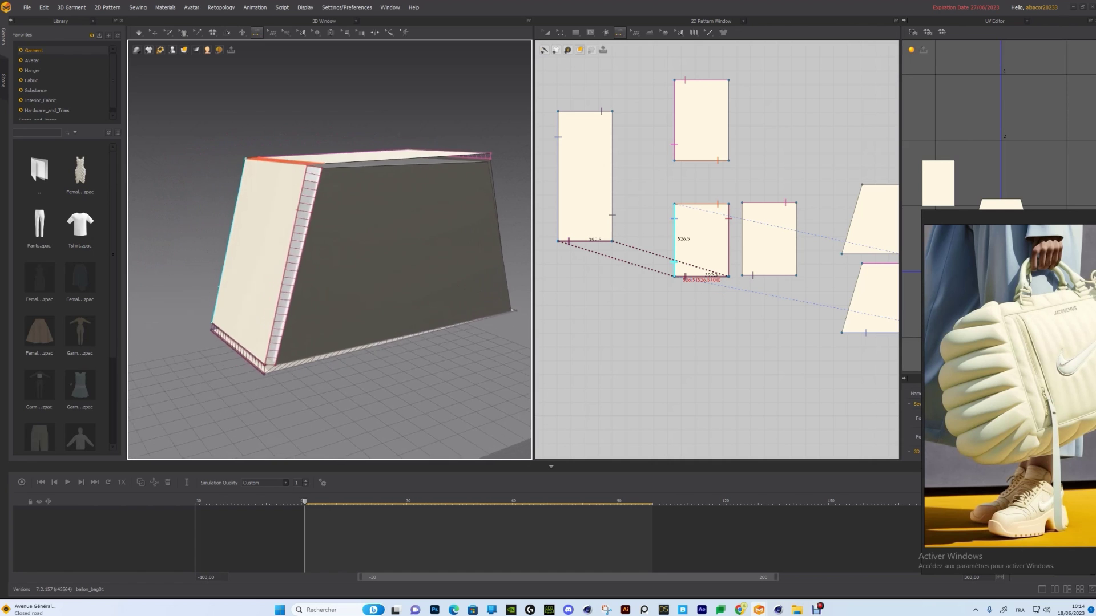
# Simulate the sewn panels, pausing to sew the open slanted edge of the lower trapezoid before simulating again.
pyautogui.press('space')
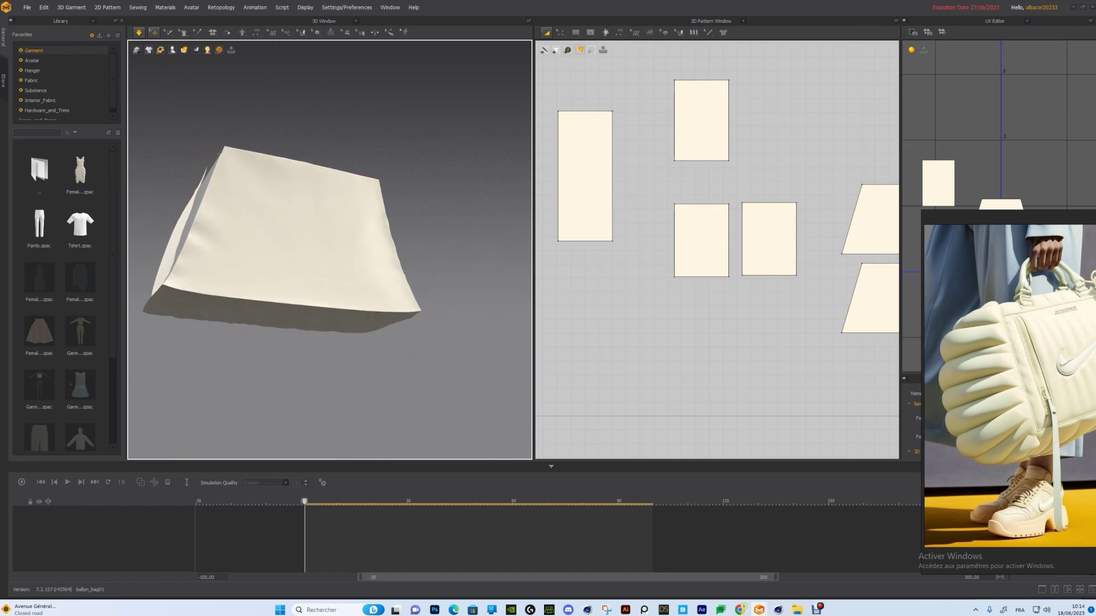
pyautogui.press('space')
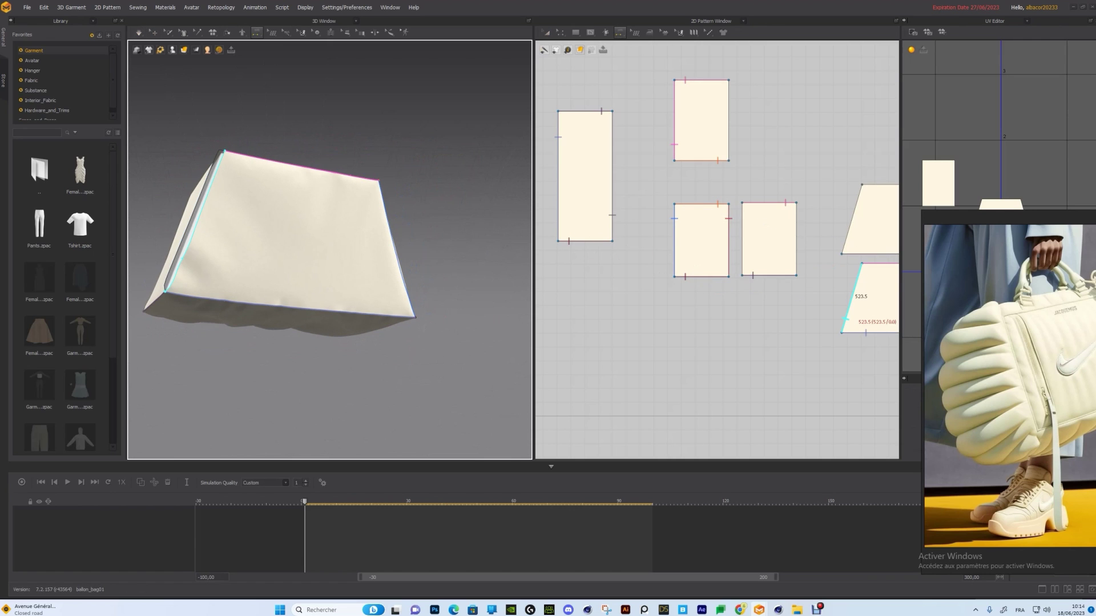
pyautogui.click(846, 318)
pyautogui.press('space')
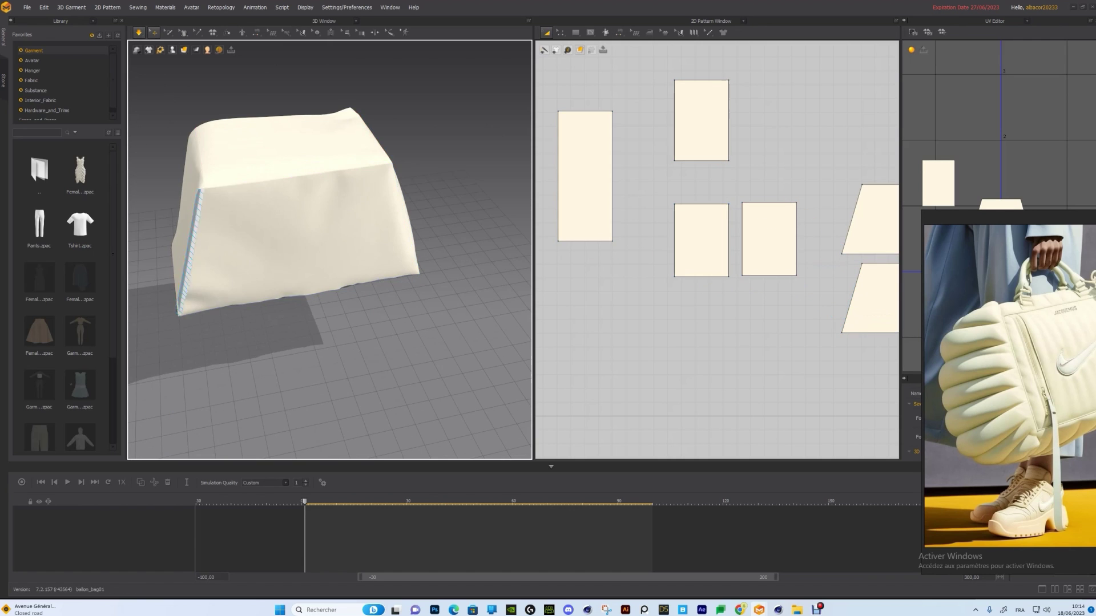
# Stop the simulation and sew the trapezoid panel's open top edge to the adjoining edge of the bag's upper panel.
pyautogui.press('space')
pyautogui.moveTo(330, 250); pyautogui.dragTo(268, 240, button='right')
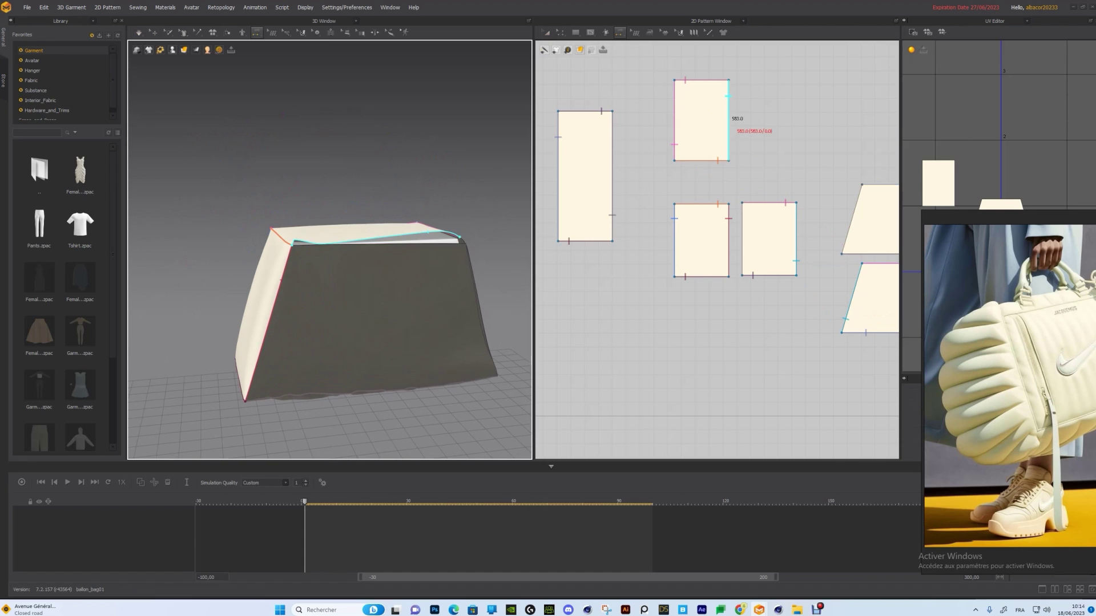
pyautogui.click(428, 243)
pyautogui.click(408, 234)
# Shift the reference photo downward, select the base panel under the bag, and flip its normal.
pyautogui.moveTo(388, 237); pyautogui.dragTo(480, 251, button='right')
pyautogui.moveTo(342, 257); pyautogui.dragTo(443, 260, button='right')
pyautogui.moveTo(234, 291); pyautogui.dragTo(231, 251, button='right')
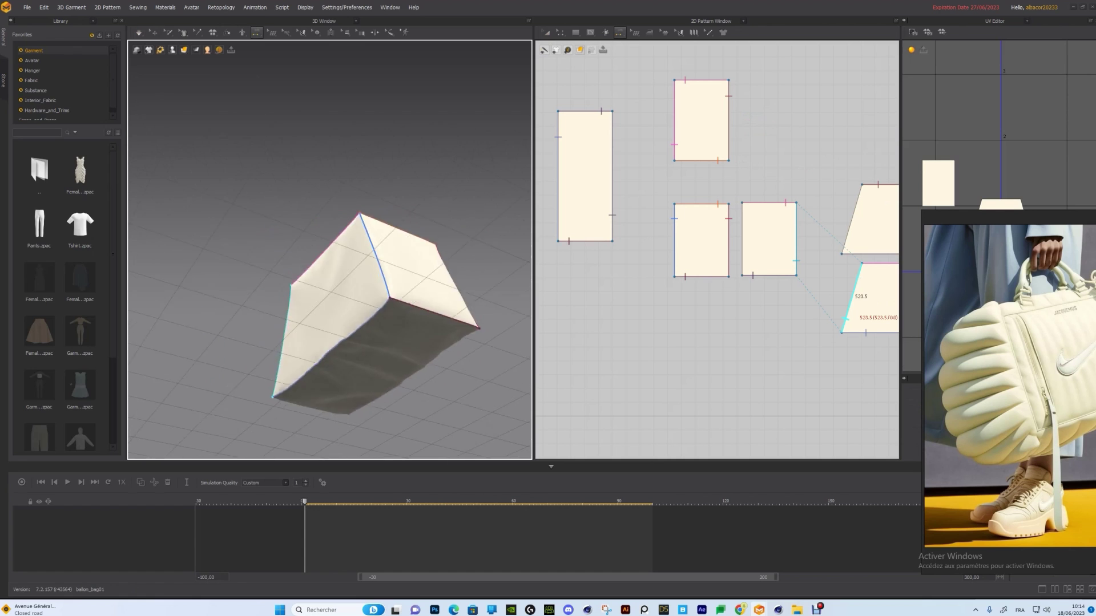
pyautogui.moveTo(365, 285)
pyautogui.mouseDown(button='right')
pyautogui.moveTo(286, 285)
pyautogui.moveTo(354, 282)
pyautogui.mouseUp(button='right')
pyautogui.moveTo(1004, 217); pyautogui.dragTo(965, 459)
pyautogui.moveTo(365, 353); pyautogui.dragTo(371, 313, button='right')
pyautogui.click(153, 32)
pyautogui.click(563, 205)
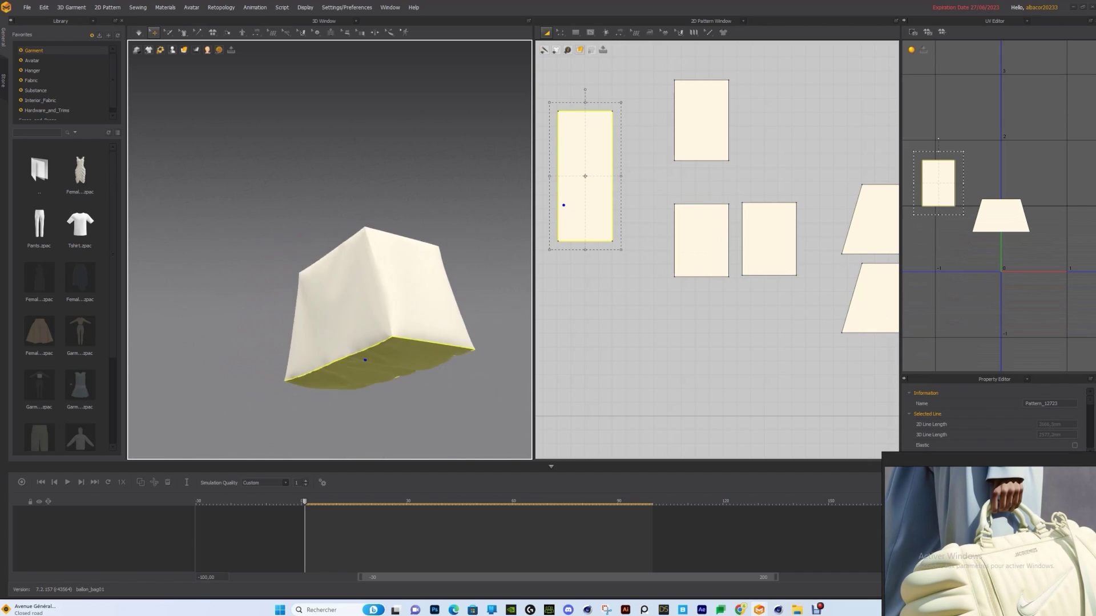
pyautogui.moveTo(323, 309); pyautogui.dragTo(328, 377, button='right')
pyautogui.click(329, 377)
pyautogui.click(365, 303)
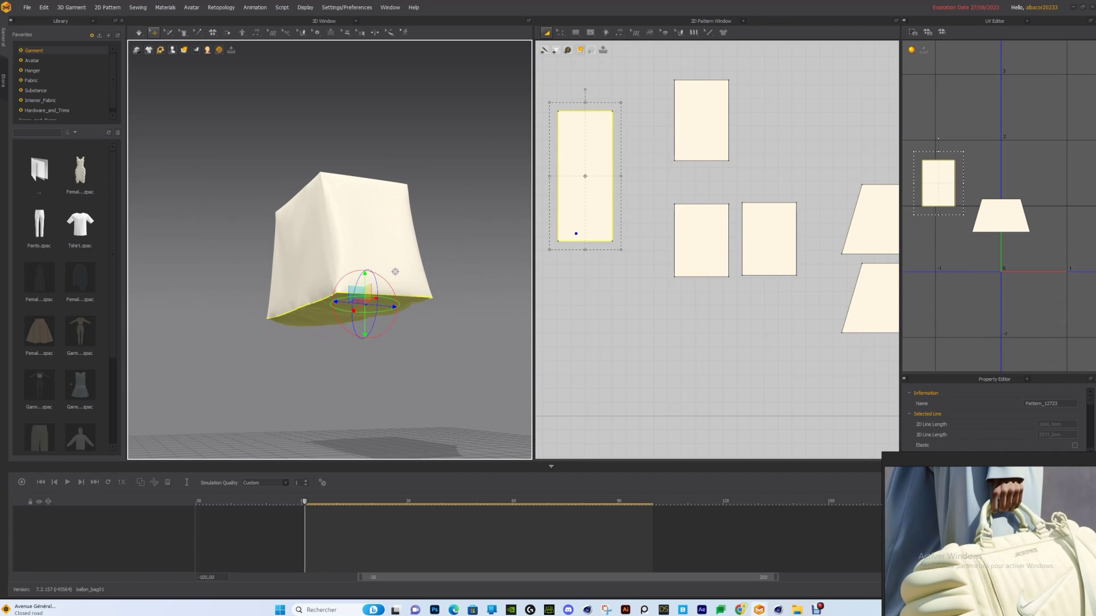
pyautogui.rightClick(323, 317)
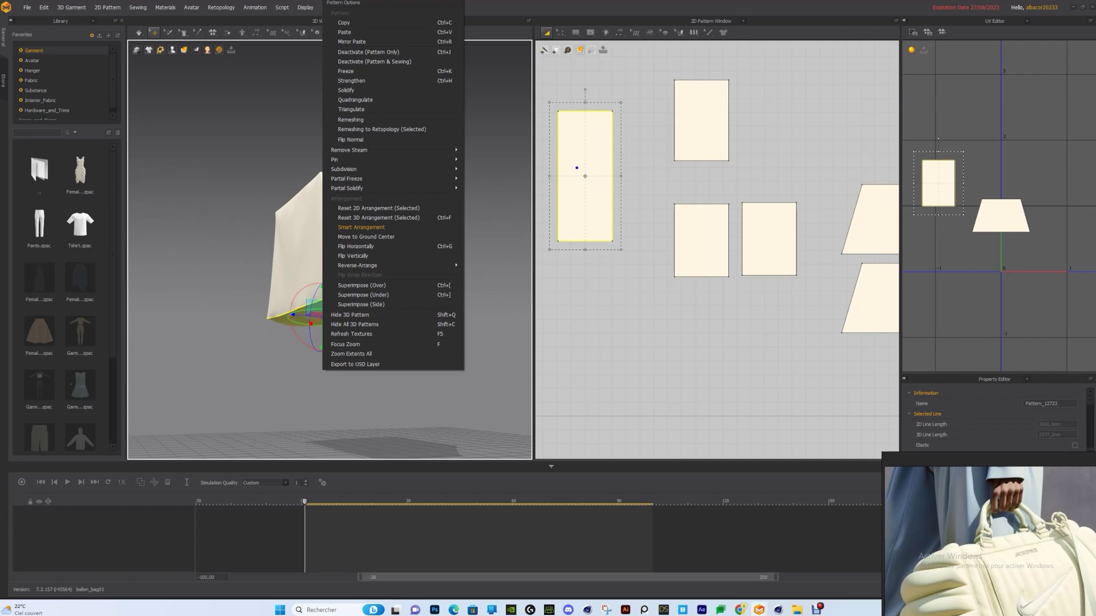
pyautogui.click(350, 140)
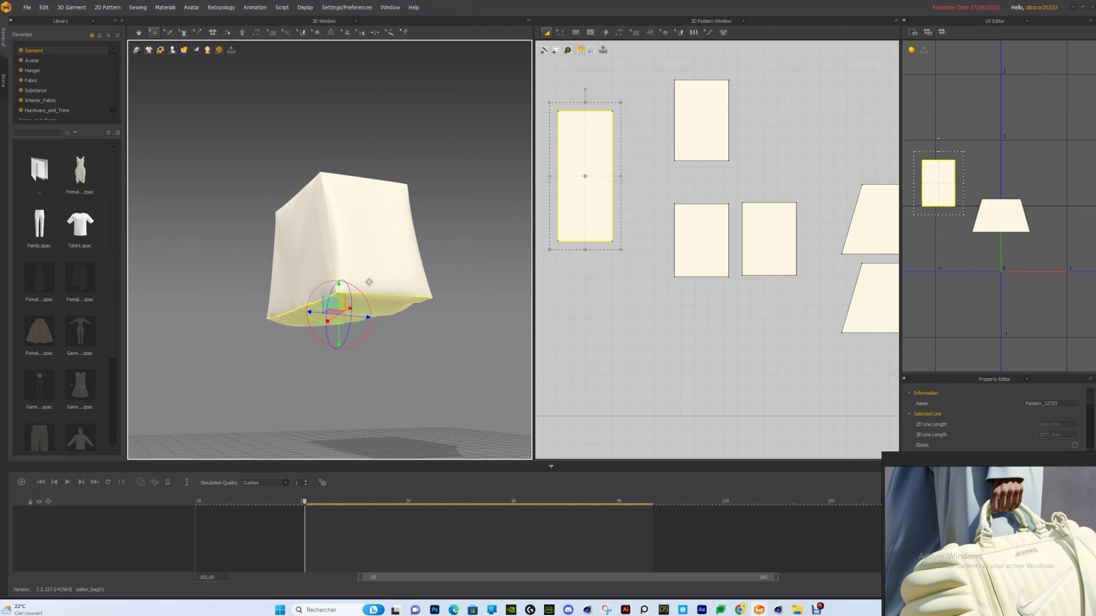
# Flip the normal of the dark upper trapezoid pattern on the bag's large face.
pyautogui.click(360, 245)
pyautogui.rightClick(360, 247)
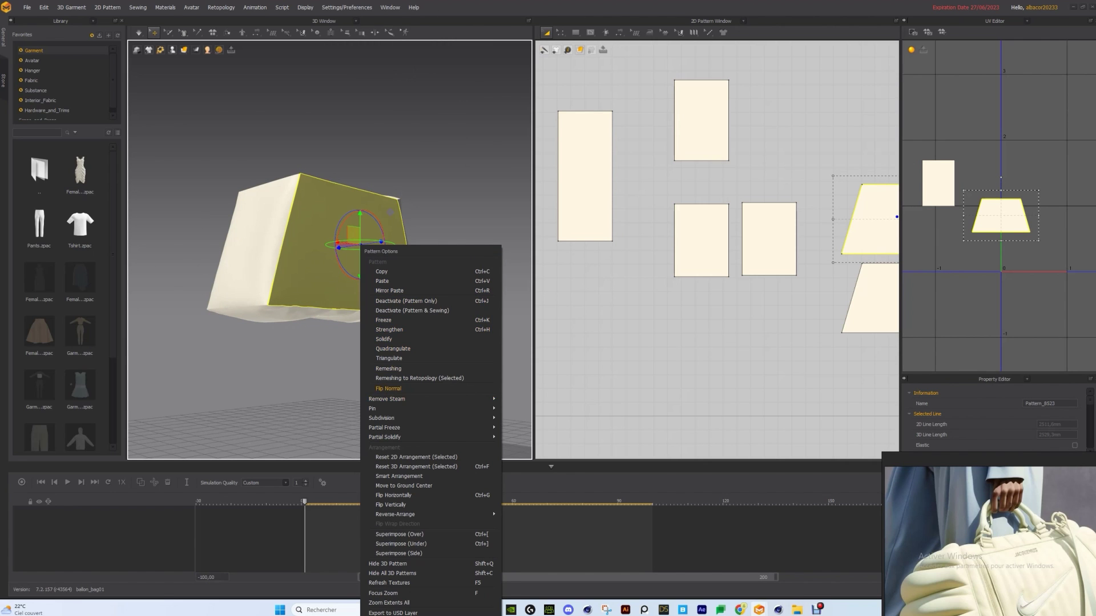
pyautogui.click(388, 388)
# Segment-sew the trapezoid's open slanted edge to the adjacent side panel, and briefly simulate to close the gap.
pyautogui.moveTo(388, 343); pyautogui.dragTo(343, 314, button='right')
pyautogui.scroll(2, 329, 257)
pyautogui.moveTo(337, 257); pyautogui.dragTo(274, 240, button='middle')
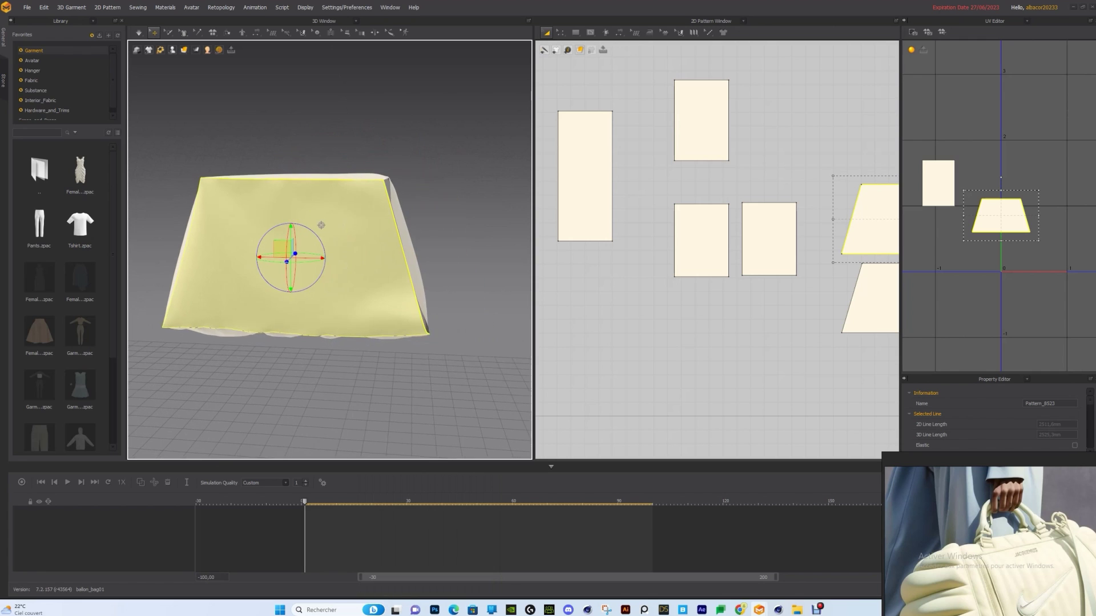
pyautogui.scroll(3, 336, 239)
pyautogui.scroll(-2, 310, 227)
pyautogui.click(257, 32)
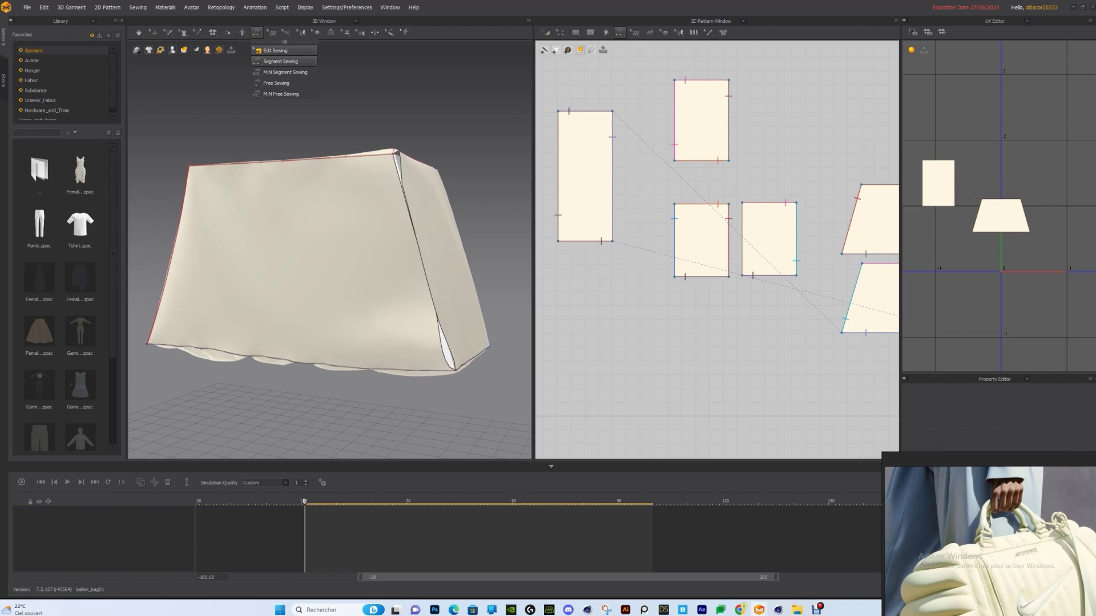
pyautogui.click(280, 61)
pyautogui.click(447, 342)
pyautogui.click(443, 343)
pyautogui.press('space')
pyautogui.press('space')
pyautogui.scroll(-2, 329, 254)
# Select all six patterns, set their weft and warp shrinkage to 90%, and simulate.
pyautogui.moveTo(311, 246); pyautogui.dragTo(354, 271, button='right')
pyautogui.scroll(-3, 693, 291)
pyautogui.click(546, 32)
pyautogui.moveTo(607, 151); pyautogui.dragTo(861, 371)
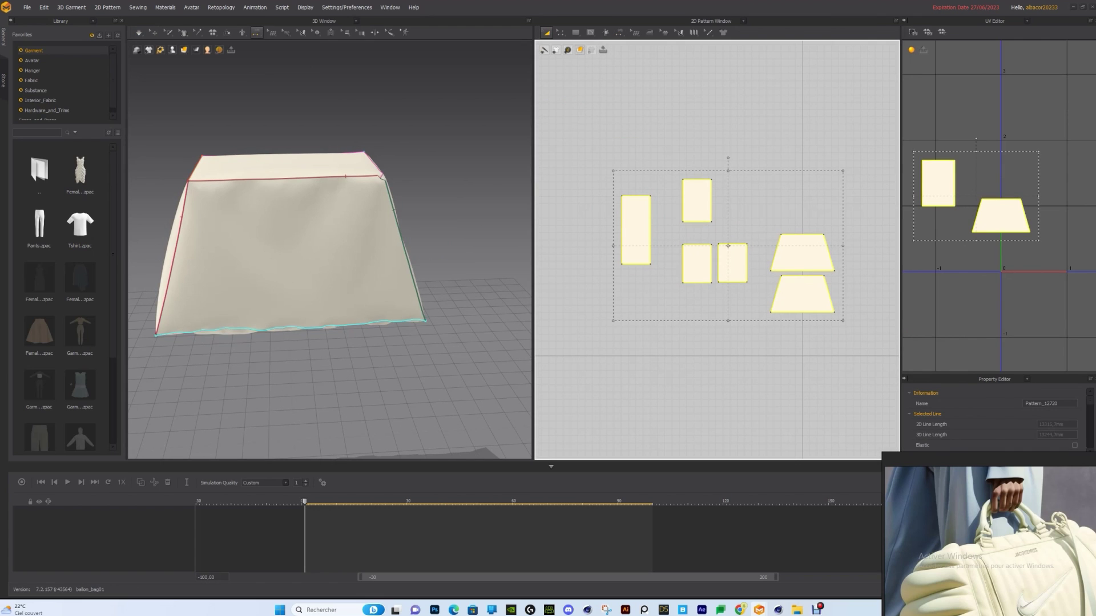
pyautogui.moveTo(994, 373); pyautogui.dragTo(994, 173)
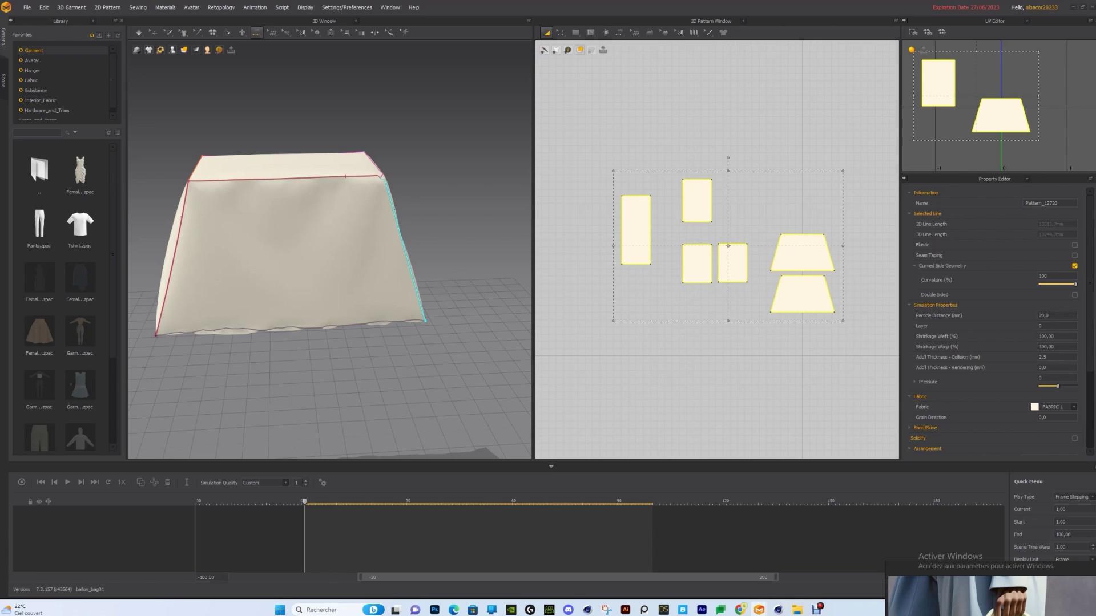
pyautogui.press('Tab')
pyautogui.write('9')
pyautogui.press('space')
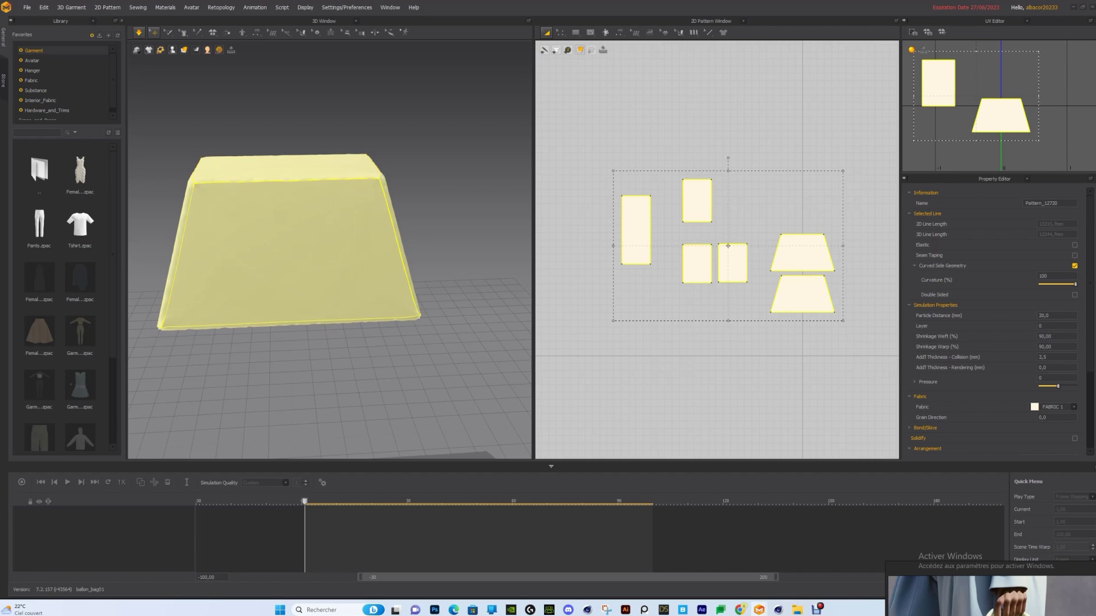
# Examine the tightened bag's lower corner, underside and sewn edges.
pyautogui.moveTo(399, 274); pyautogui.dragTo(314, 223, button='right')
pyautogui.click(314, 389)
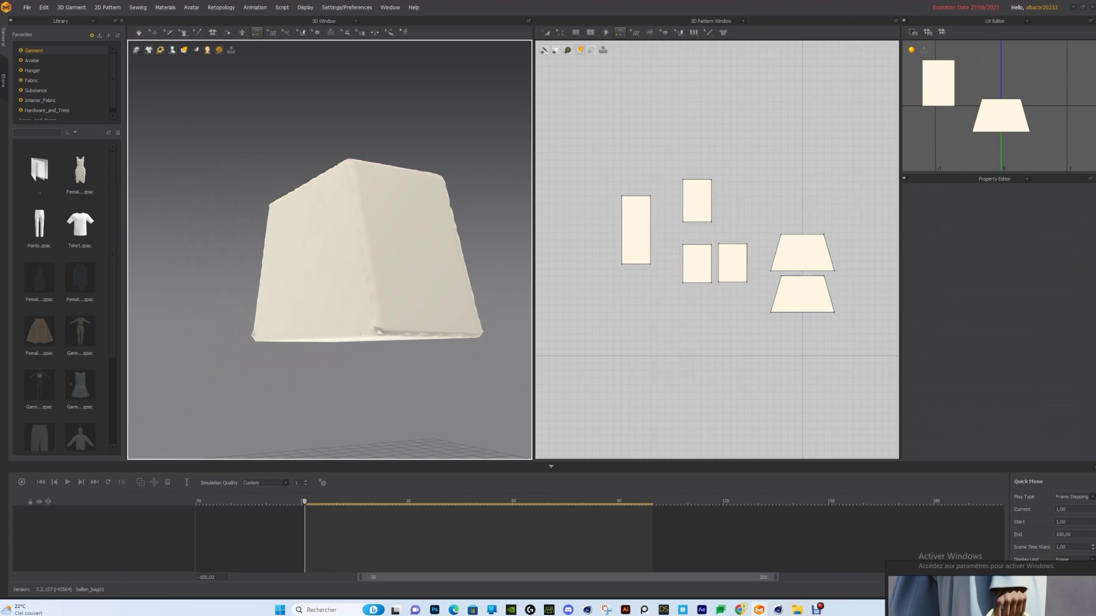
pyautogui.click(379, 334)
pyautogui.press('b')
pyautogui.moveTo(377, 337); pyautogui.dragTo(348, 240, button='right')
pyautogui.moveTo(366, 291); pyautogui.dragTo(427, 328, button='middle')
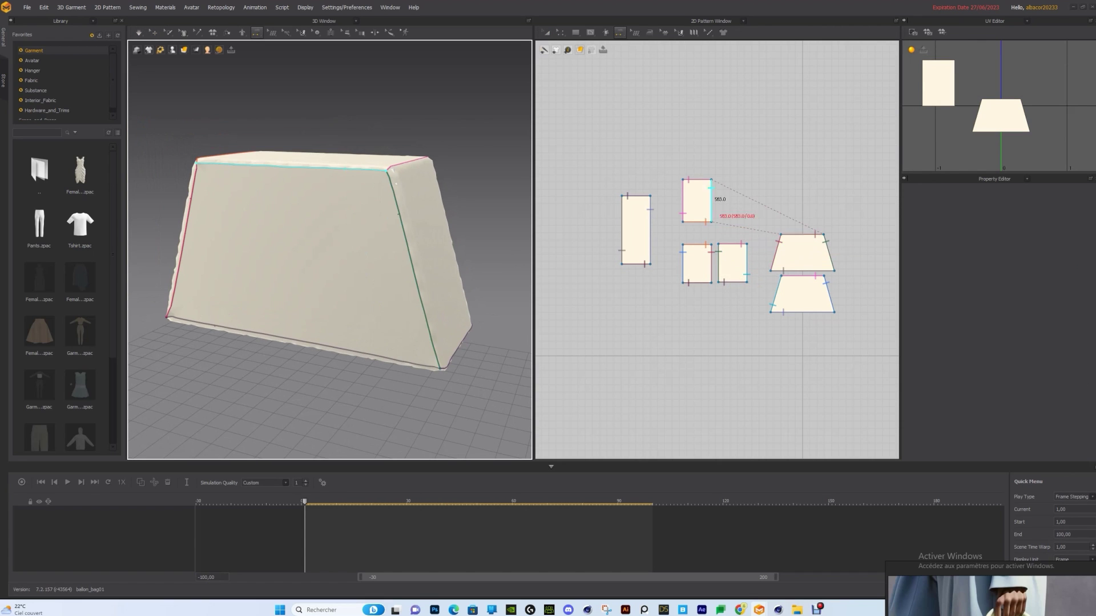
pyautogui.moveTo(342, 171); pyautogui.dragTo(286, 162, button='right')
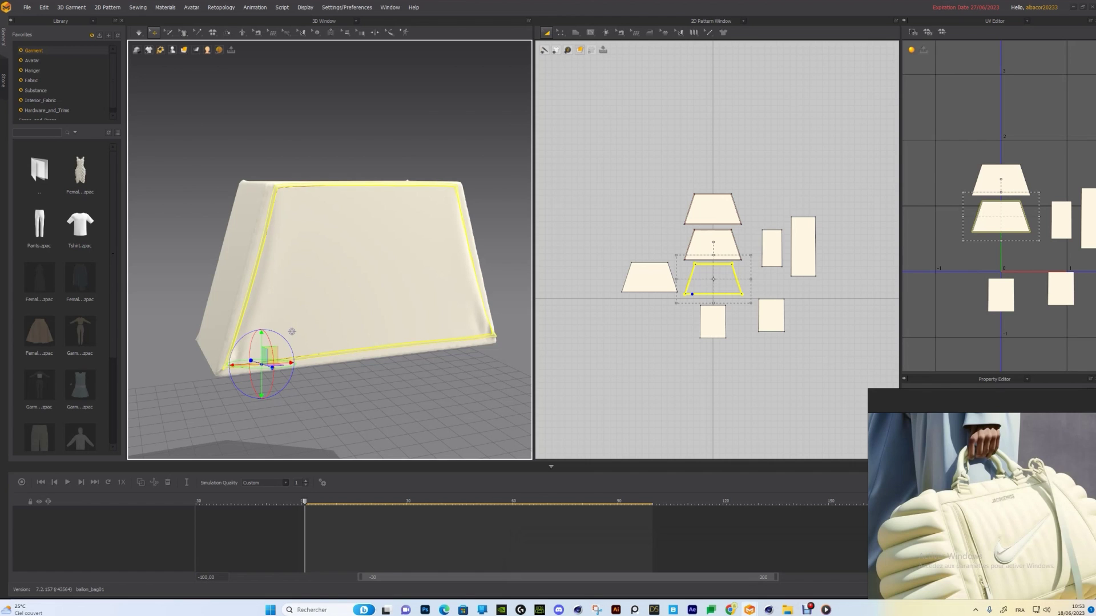
# Examine the trapezoidal face panel and the narrow frame strip around it, comparing them with the reference photo.
pyautogui.moveTo(329, 249)
pyautogui.mouseDown(button='right')
pyautogui.moveTo(338, 244)
pyautogui.moveTo(320, 266)
pyautogui.mouseUp(button='right')
pyautogui.press('Escape')
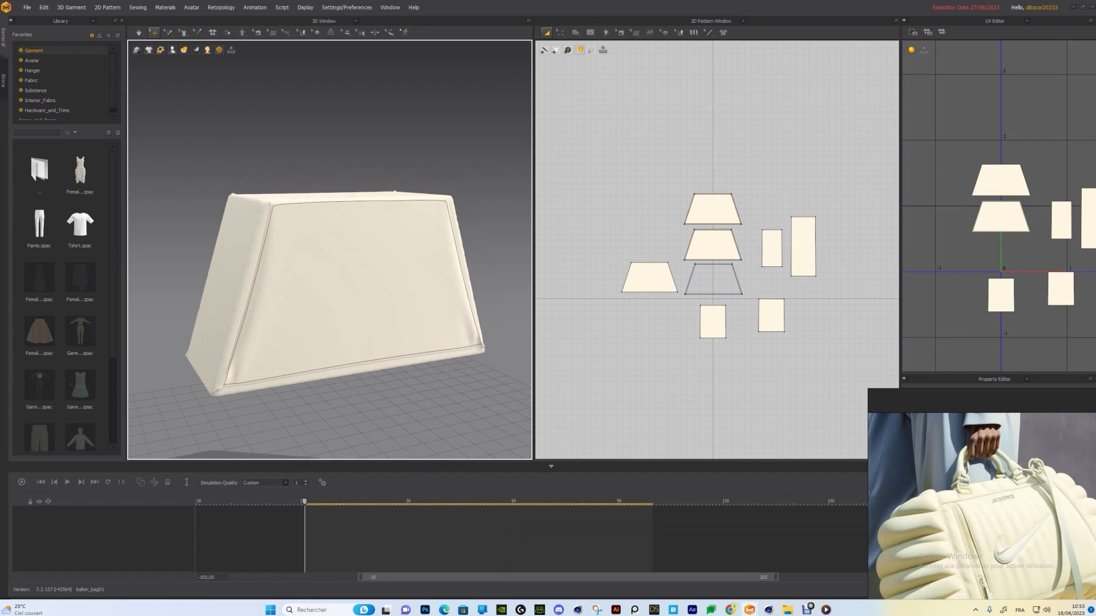
pyautogui.click(387, 203)
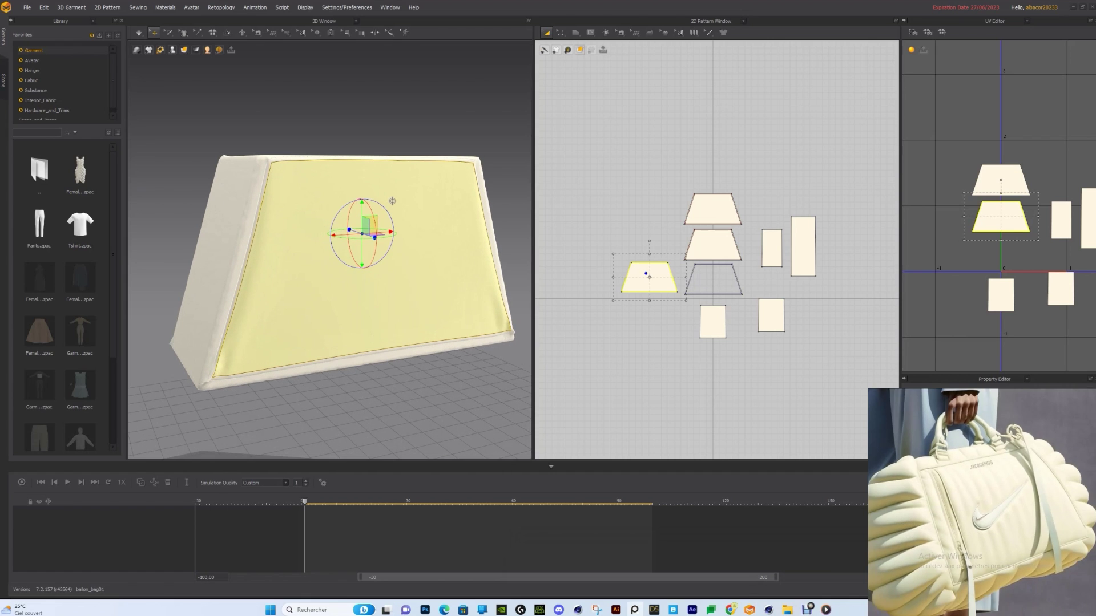
pyautogui.scroll(5, 729, 293)
pyautogui.click(729, 301)
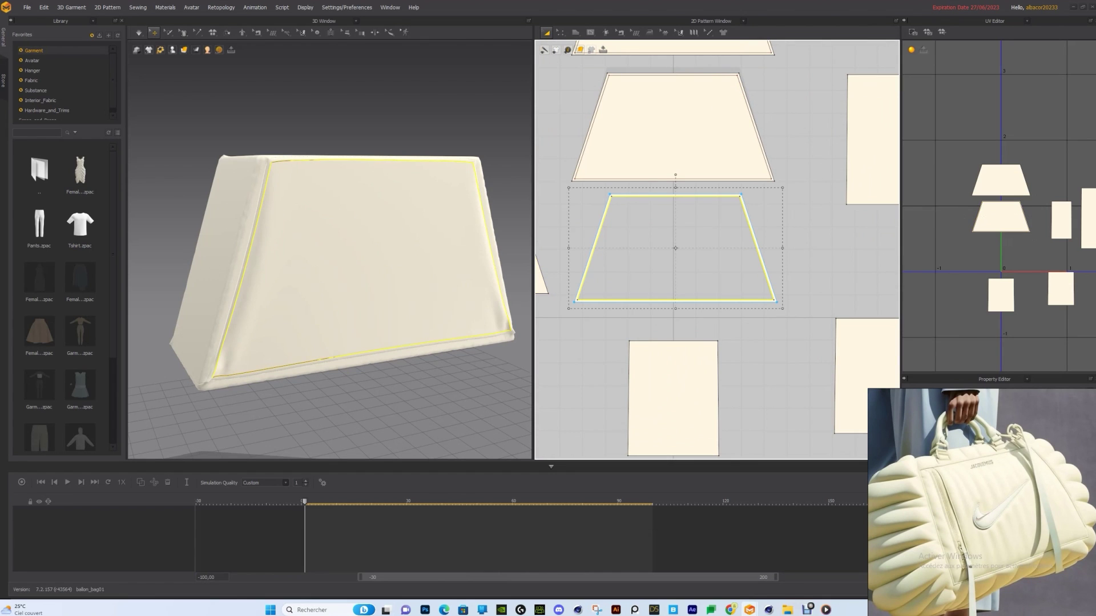
pyautogui.moveTo(362, 257); pyautogui.dragTo(334, 229, button='right')
pyautogui.moveTo(334, 229); pyautogui.dragTo(330, 272, button='middle')
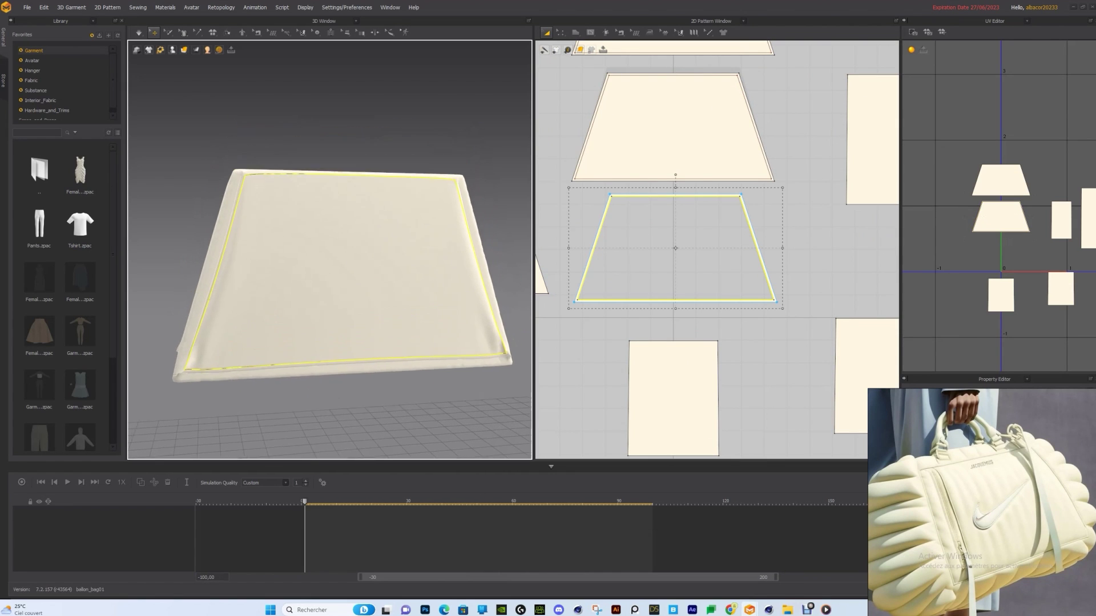
pyautogui.scroll(3, 337, 319)
pyautogui.moveTo(330, 365); pyautogui.dragTo(343, 314, button='middle')
pyautogui.click(324, 394)
pyautogui.click(324, 342)
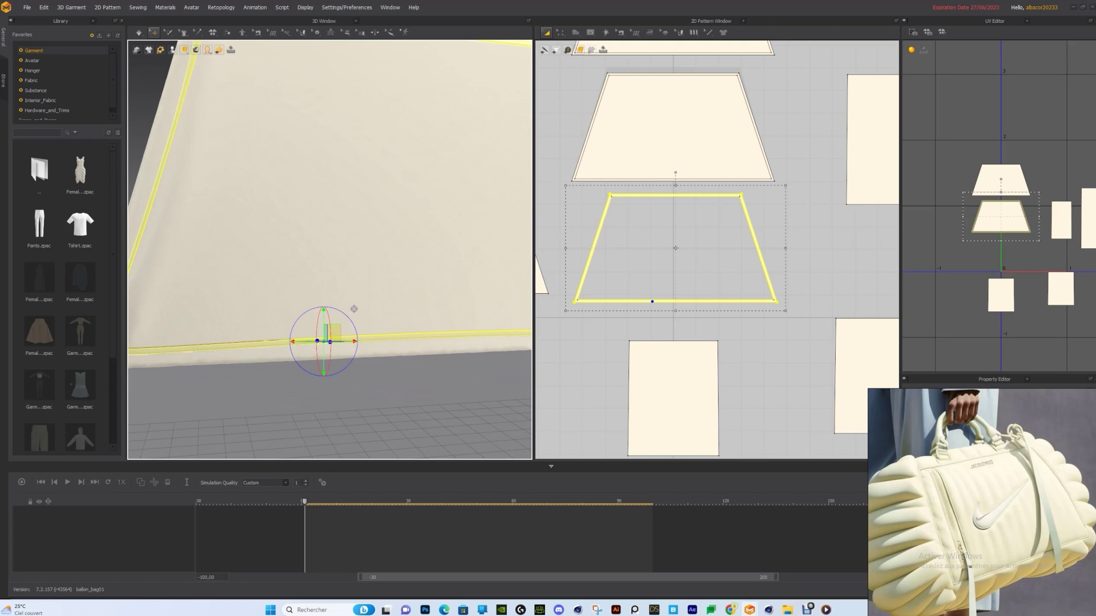
pyautogui.scroll(-3, 354, 309)
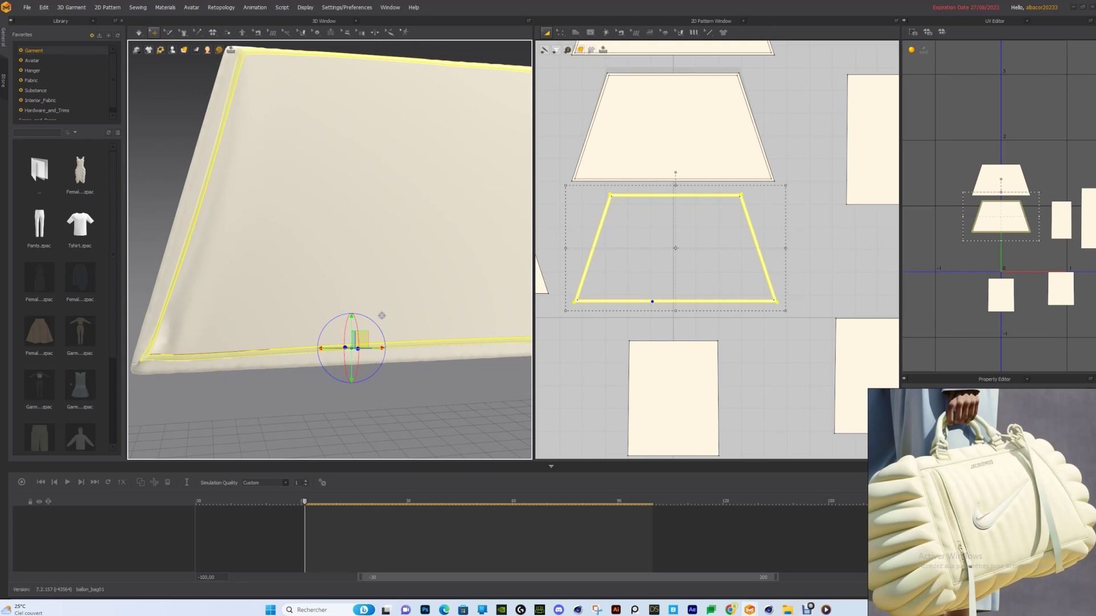
pyautogui.moveTo(382, 316)
pyautogui.mouseDown(button='right')
pyautogui.moveTo(390, 384)
pyautogui.moveTo(375, 295)
pyautogui.moveTo(387, 307)
pyautogui.mouseUp(button='right')
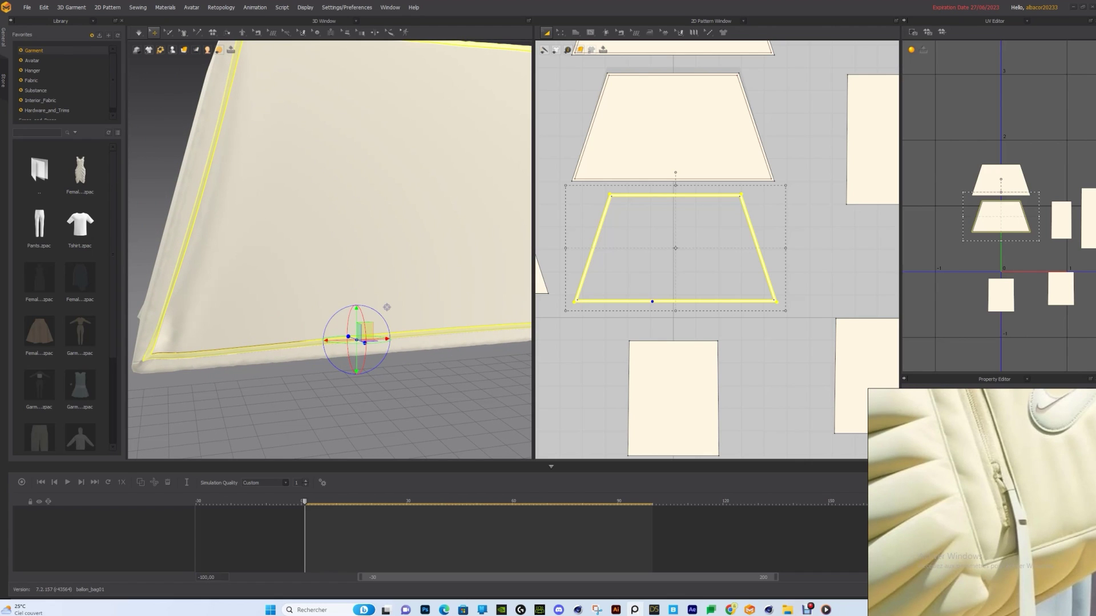
pyautogui.moveTo(387, 307); pyautogui.dragTo(400, 232, button='right')
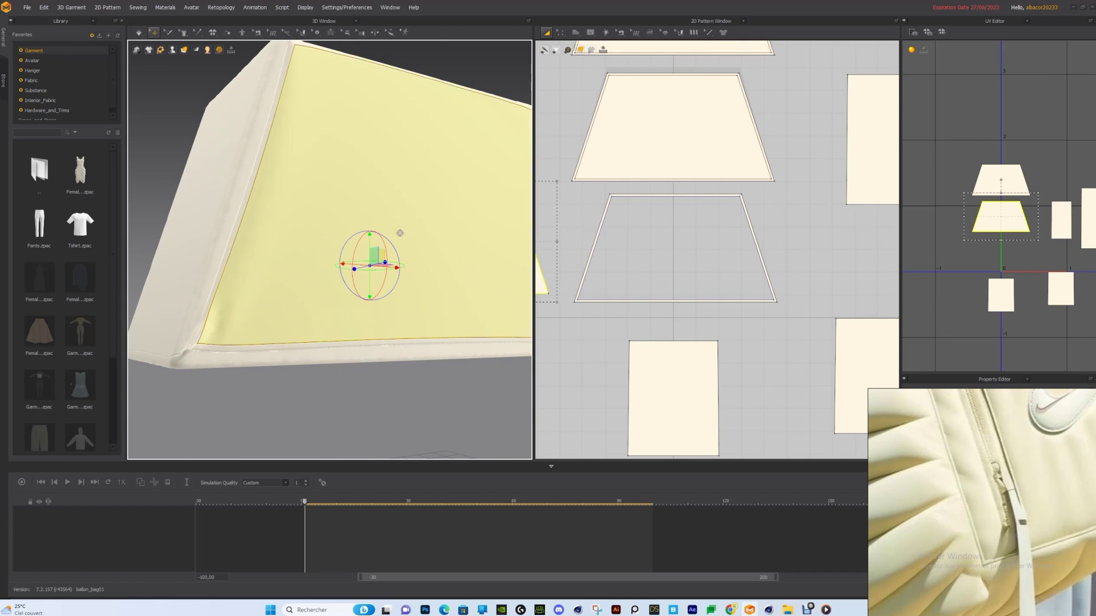
pyautogui.click(423, 277)
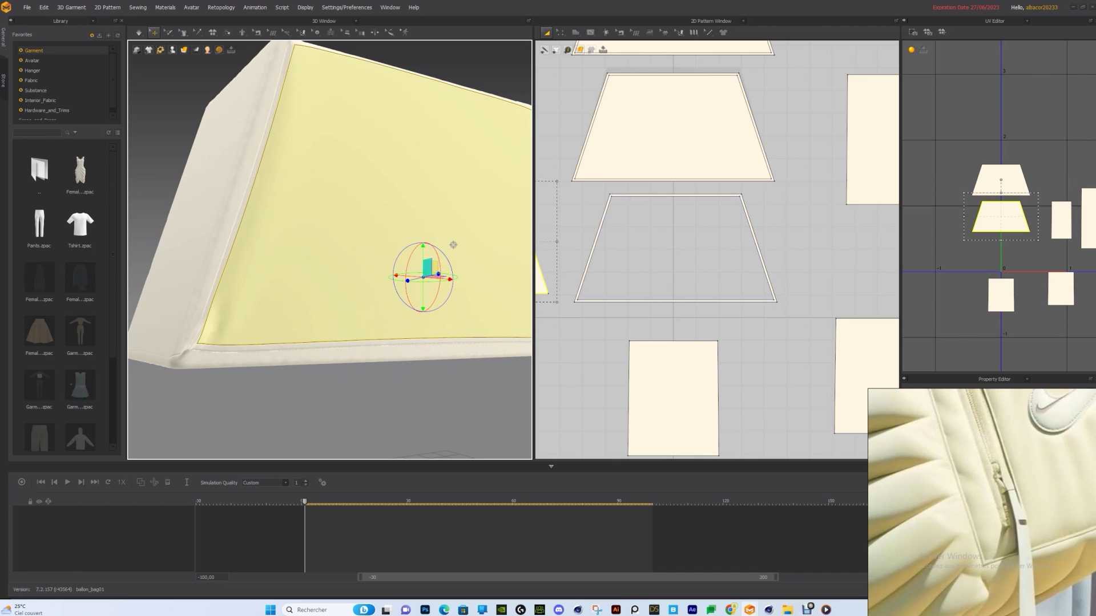
# Select the narrow trapezoidal frame pattern and enable Solidify for it.
pyautogui.click(260, 317)
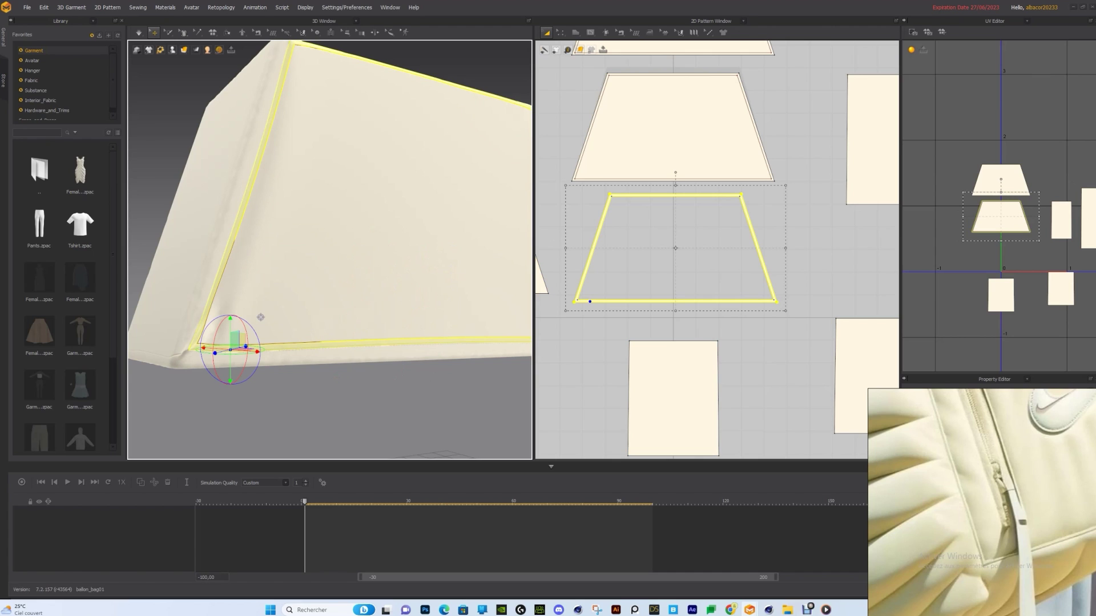
pyautogui.moveTo(994, 374); pyautogui.dragTo(994, 214)
pyautogui.scroll(-3, 995, 337)
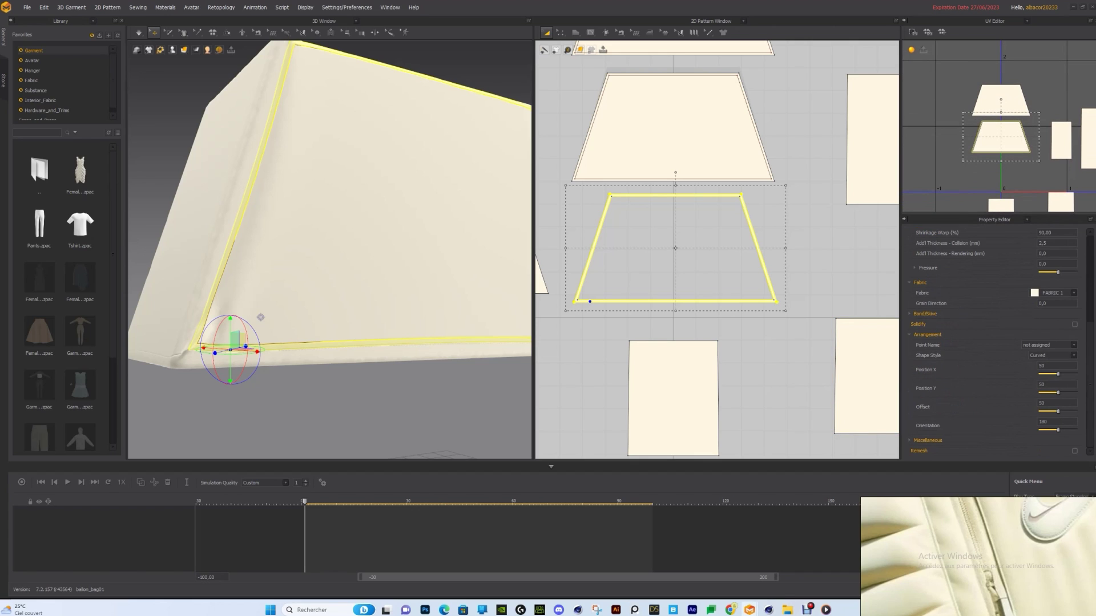
pyautogui.click(1074, 324)
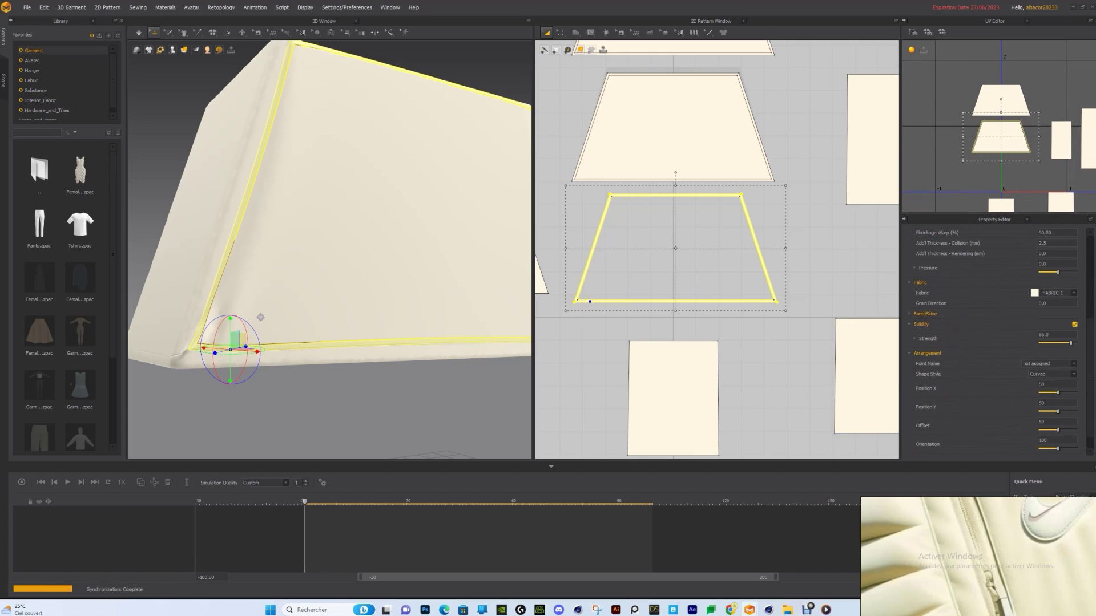
# Select the bag's side panel and move its rectangular pattern into empty space away from the other 2D patterns.
pyautogui.moveTo(343, 257); pyautogui.dragTo(308, 257, button='right')
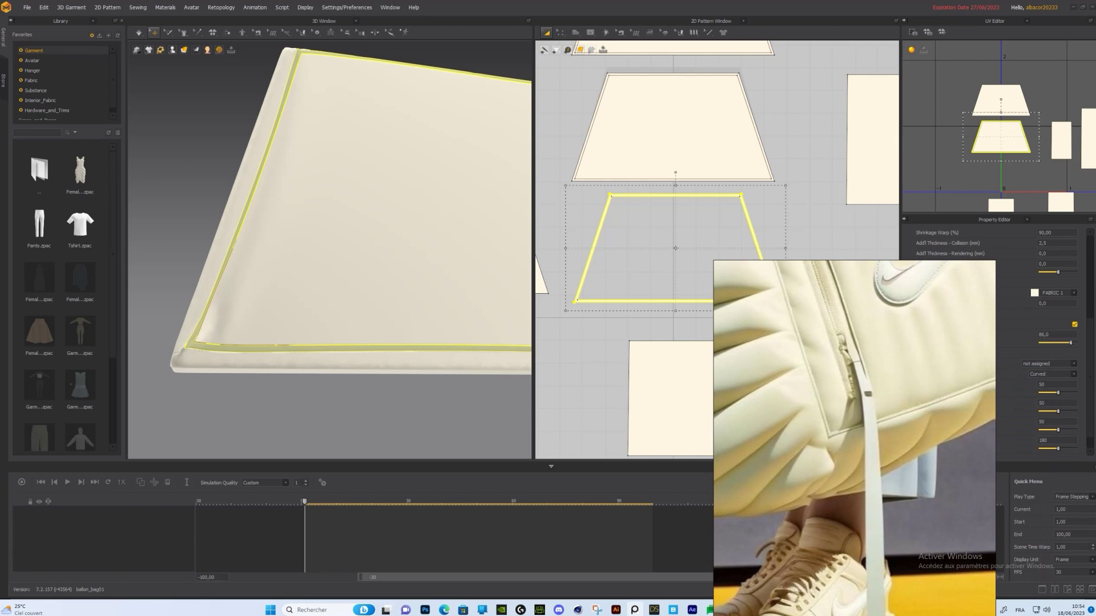
pyautogui.moveTo(319, 257); pyautogui.dragTo(399, 257, button='right')
pyautogui.click(318, 282)
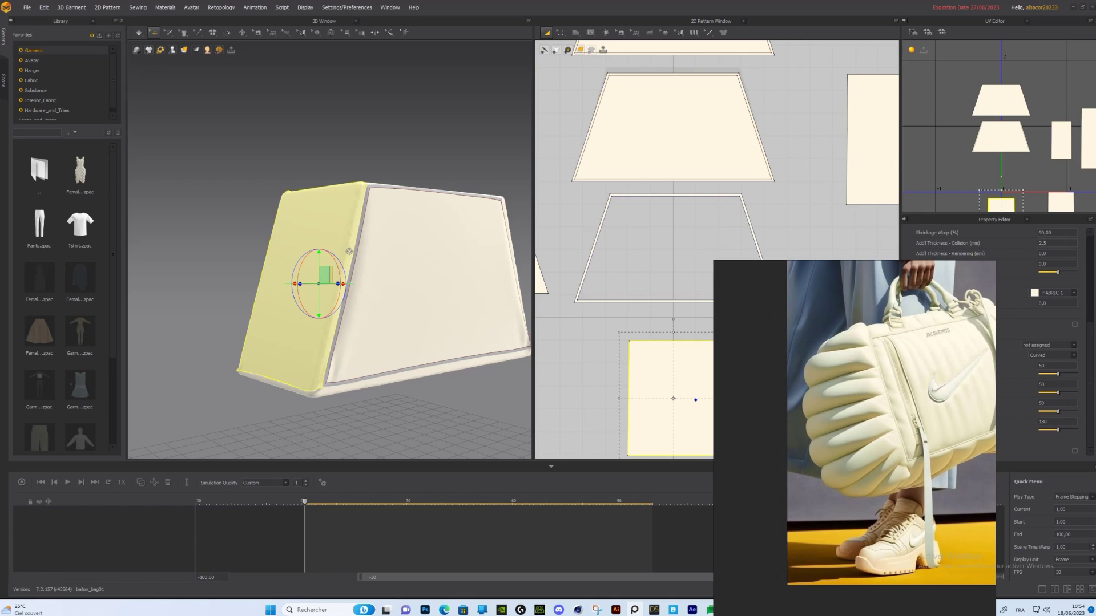
pyautogui.moveTo(350, 252); pyautogui.dragTo(299, 250, button='right')
pyautogui.scroll(2, 330, 250)
pyautogui.moveTo(330, 233); pyautogui.dragTo(379, 233, button='middle')
pyautogui.scroll(-3, 665, 188)
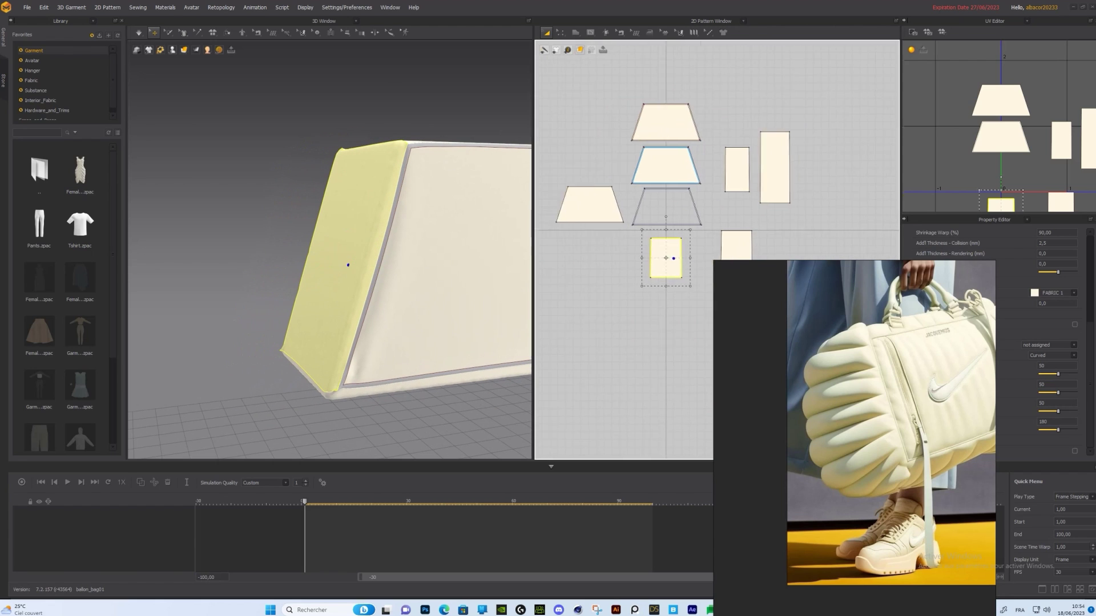
pyautogui.moveTo(665, 188); pyautogui.dragTo(709, 189, button='middle')
pyautogui.moveTo(709, 259); pyautogui.dragTo(656, 100)
pyautogui.moveTo(656, 100); pyautogui.dragTo(744, 199, button='middle')
pyautogui.moveTo(744, 198); pyautogui.dragTo(681, 155)
pyautogui.moveTo(680, 155)
pyautogui.mouseDown(button='middle')
pyautogui.moveTo(663, 171)
pyautogui.moveTo(694, 161)
pyautogui.mouseUp(button='middle')
pyautogui.scroll(3, 666, 149)
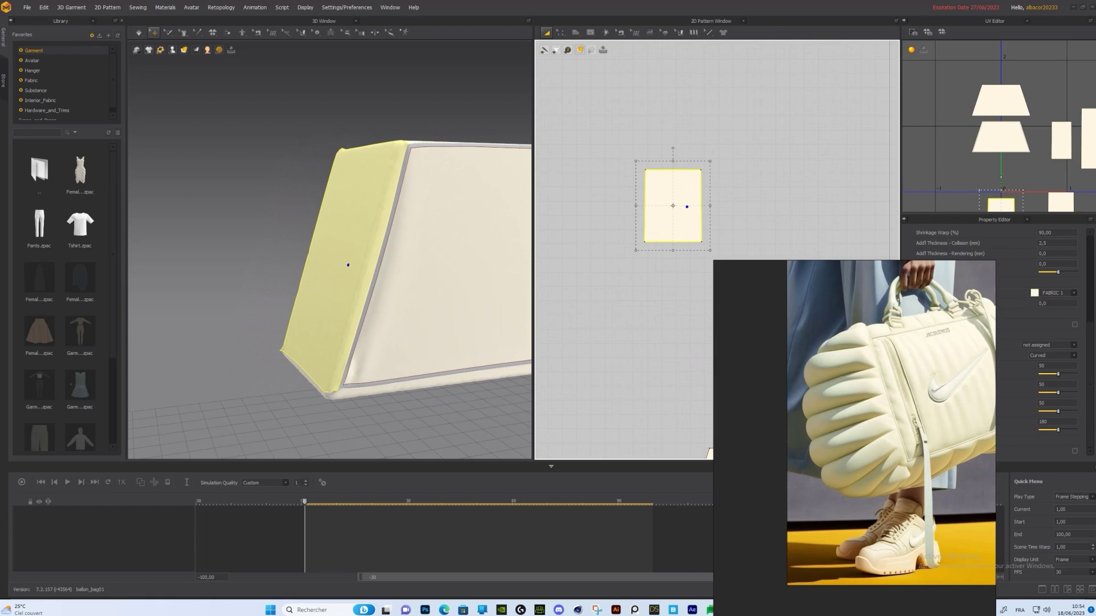
# Create a Layer Clone (Over) of the side pattern and place it just left of the original.
pyautogui.rightClick(683, 198)
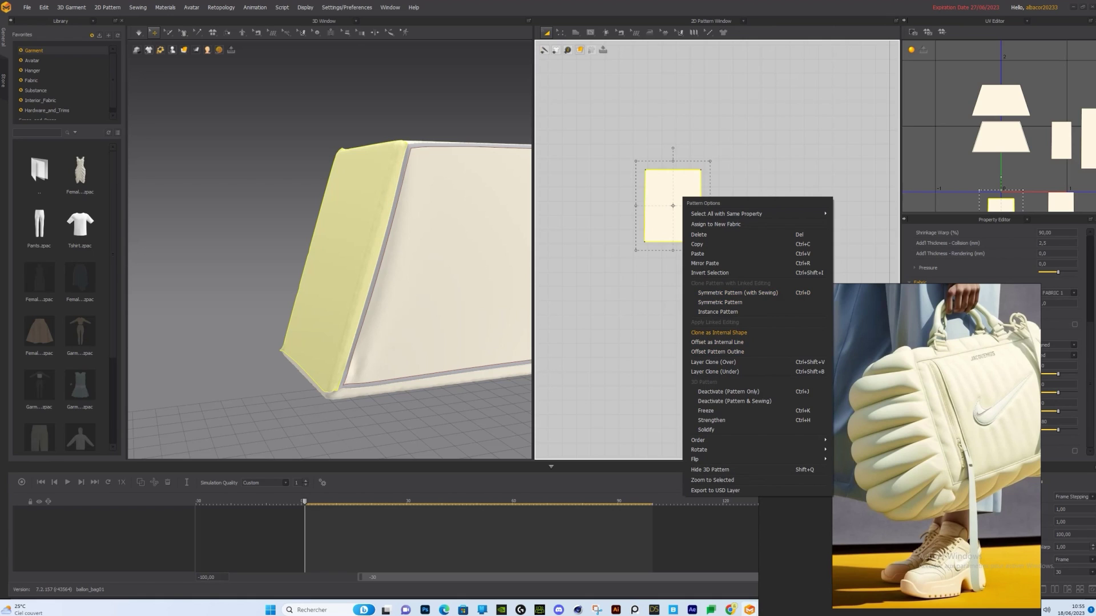
pyautogui.click(713, 362)
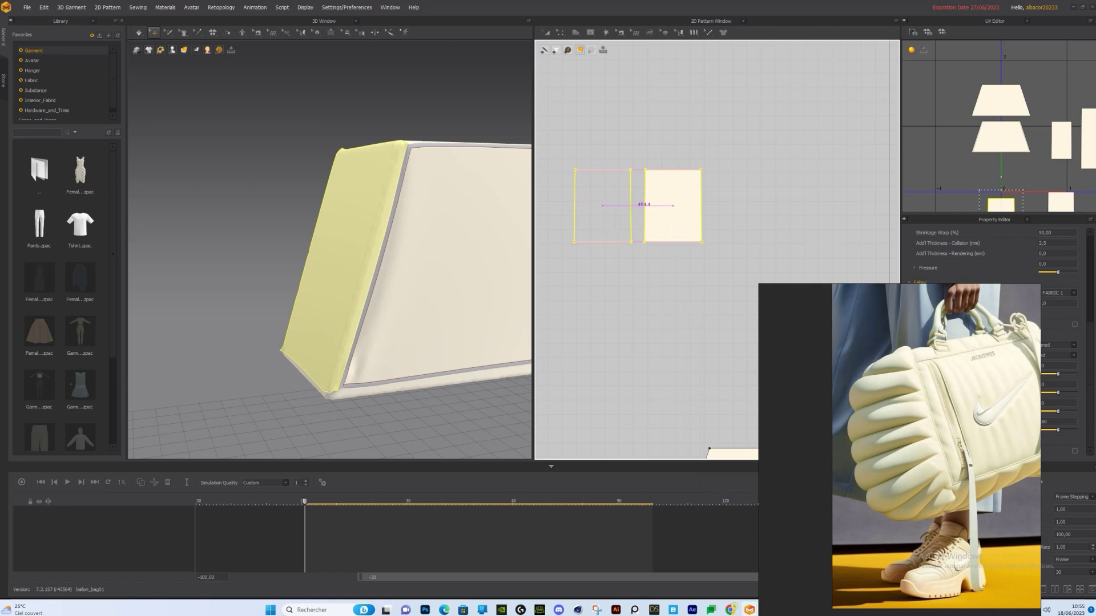
pyautogui.click(602, 205)
# Move the original side pattern away from its clone to sit beside the trapezoid patterns.
pyautogui.moveTo(365, 257)
pyautogui.mouseDown(button='right')
pyautogui.moveTo(433, 264)
pyautogui.moveTo(468, 282)
pyautogui.mouseUp(button='right')
pyautogui.scroll(-3, 584, 223)
pyautogui.moveTo(640, 212); pyautogui.dragTo(593, 157, button='middle')
pyautogui.moveTo(593, 157); pyautogui.dragTo(660, 236)
pyautogui.moveTo(660, 237); pyautogui.dragTo(622, 158, button='middle')
# Select all the patterns except the separated side panel rectangle and freeze them.
pyautogui.scroll(-1, 652, 216)
pyautogui.scroll(-2, 760, 145)
pyautogui.hotkey('ctrl', 'a')
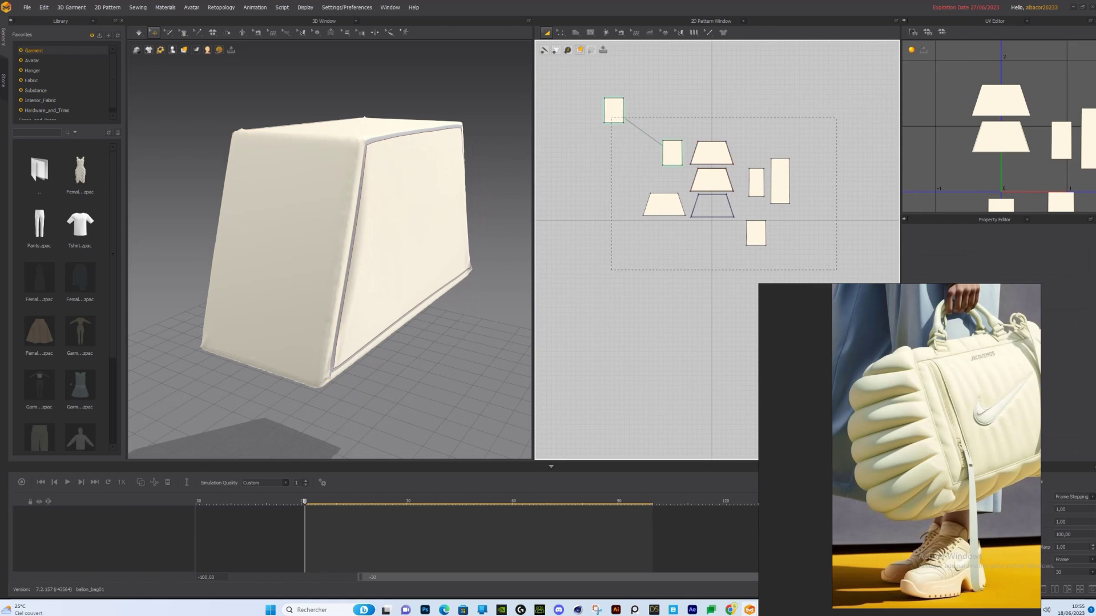
pyautogui.rightClick(425, 169)
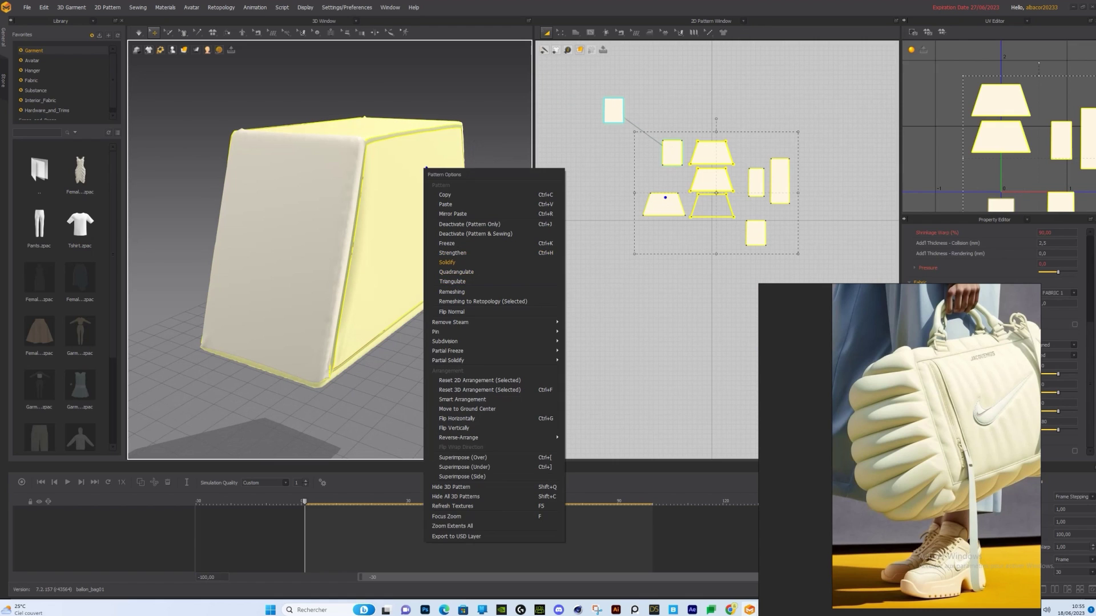
pyautogui.click(447, 262)
pyautogui.moveTo(447, 262); pyautogui.dragTo(400, 256, button='right')
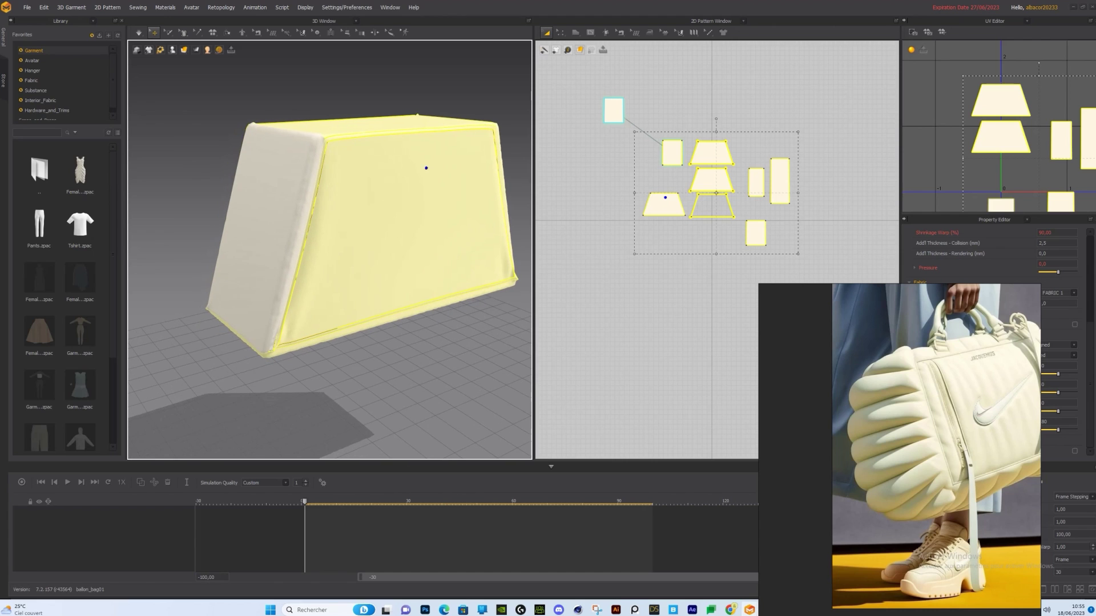
pyautogui.rightClick(415, 182)
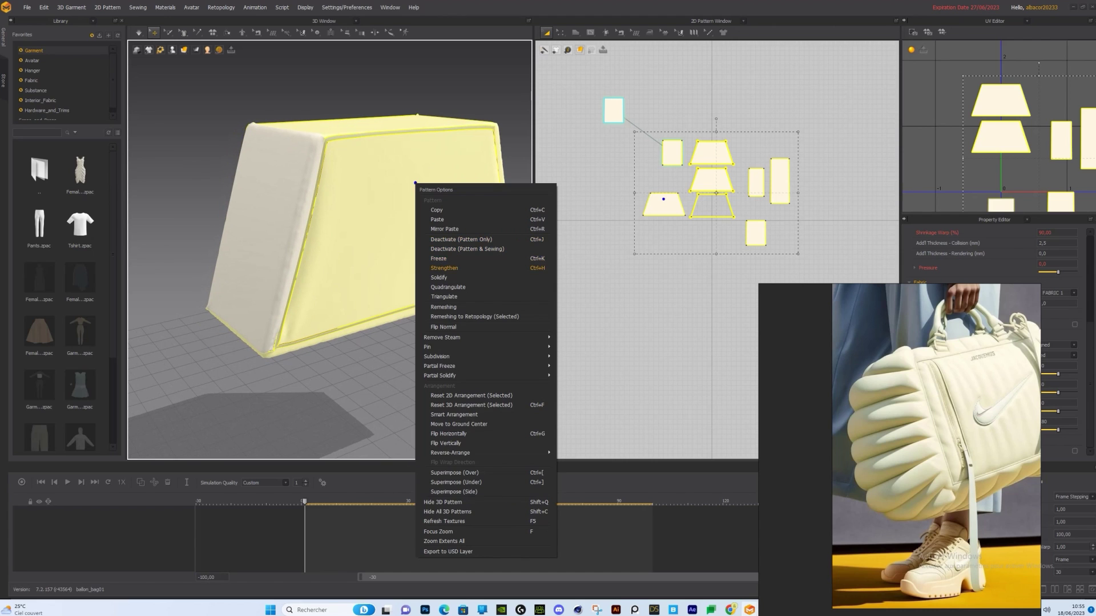
pyautogui.click(439, 259)
pyautogui.moveTo(716, 193); pyautogui.dragTo(732, 221, button='middle')
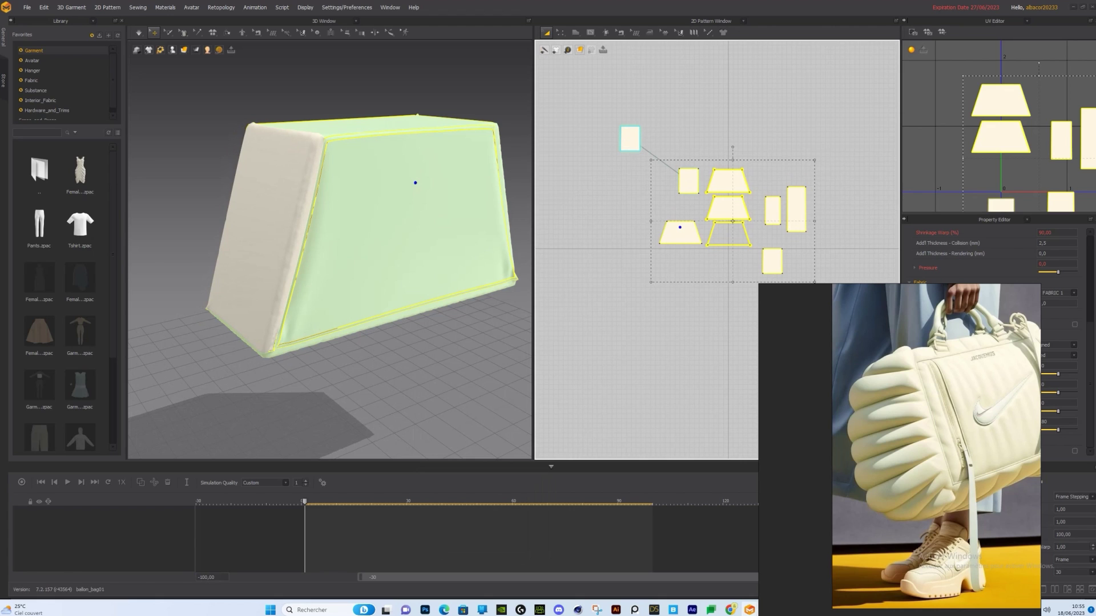
# Select the unfrozen side panel and examine how it sits on the frozen bag body.
pyautogui.scroll(3, 415, 183)
pyautogui.click(277, 254)
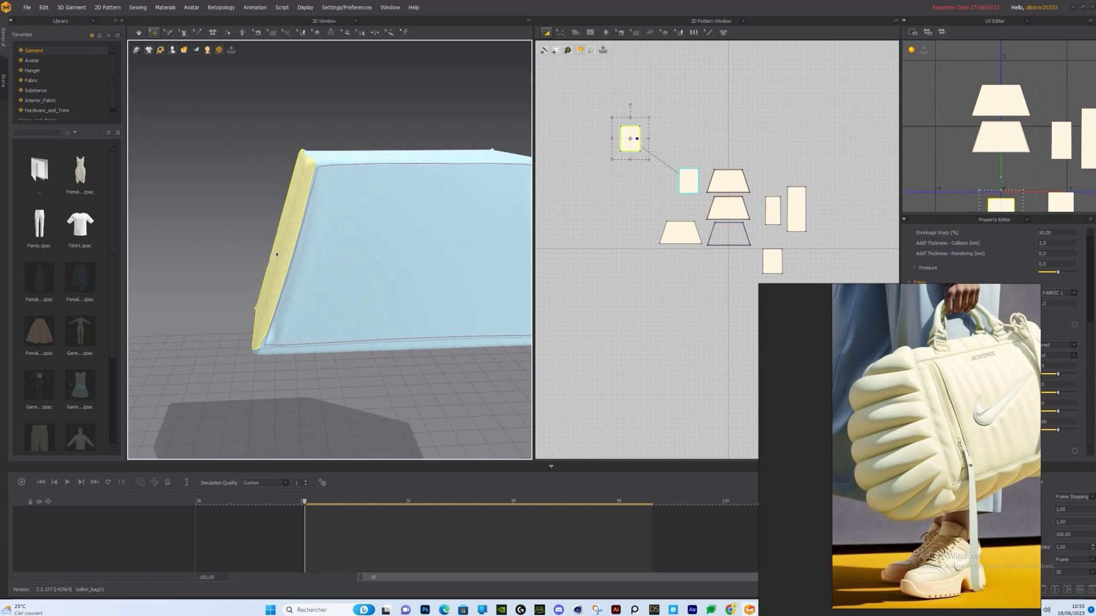
pyautogui.moveTo(716, 193); pyautogui.dragTo(712, 203, button='middle')
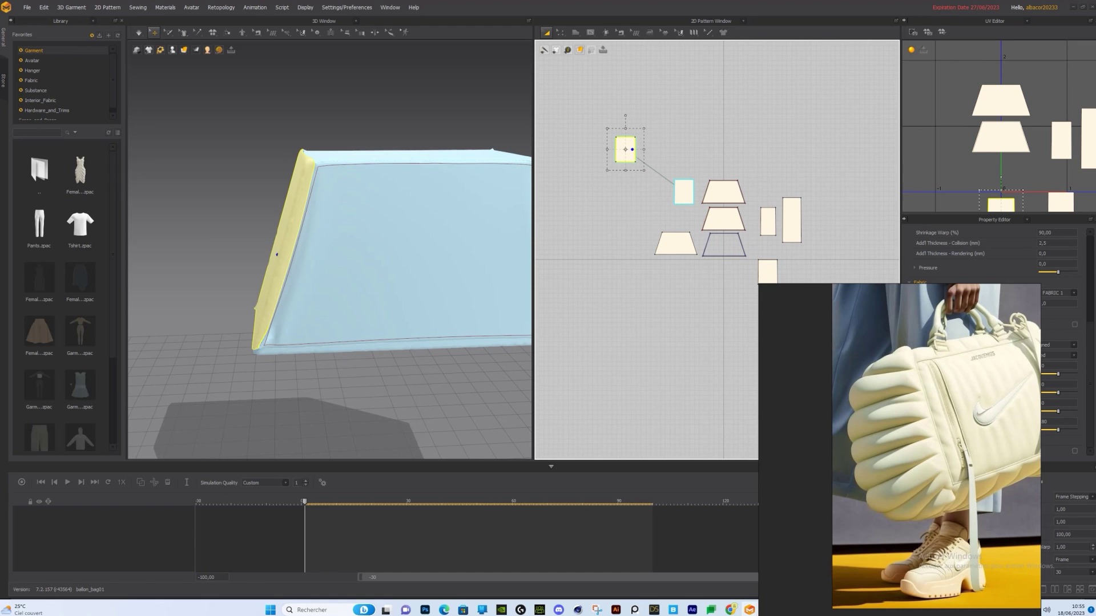
pyautogui.moveTo(330, 249); pyautogui.dragTo(394, 268, button='right')
pyautogui.scroll(-1, 329, 303)
pyautogui.moveTo(329, 302); pyautogui.dragTo(351, 277, button='right')
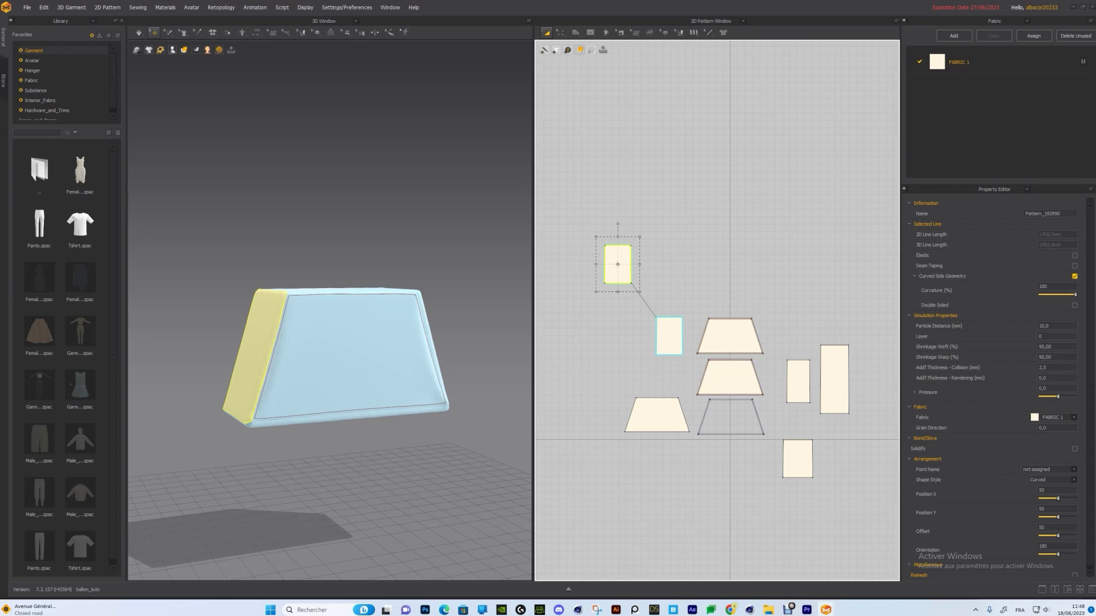
# Switch to the reference image board and enlarge the cream quilted duffel bag photo.
pyautogui.click(635, 610)
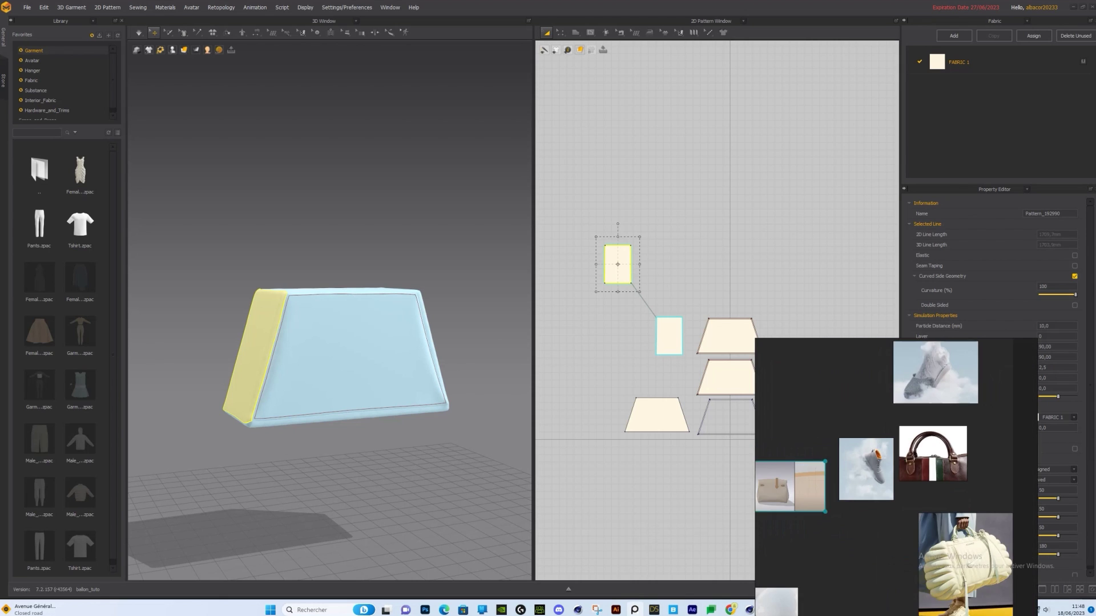
pyautogui.scroll(4, 966, 474)
pyautogui.moveTo(850, 420); pyautogui.dragTo(940, 478, button='middle')
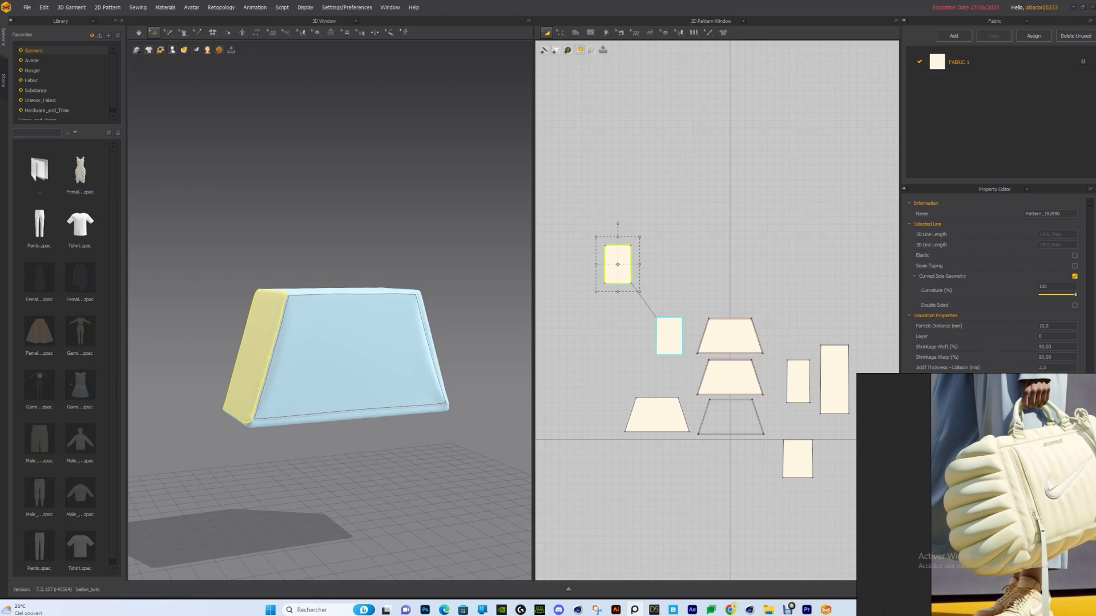
# Pull the side panel away from the bag in 3D to check its sewing, and undo the move.
pyautogui.scroll(3, 643, 349)
pyautogui.click(642, 349)
pyautogui.moveTo(643, 349); pyautogui.dragTo(643, 367, button='middle')
pyautogui.click(689, 343)
pyautogui.moveTo(366, 285); pyautogui.dragTo(400, 302, button='right')
pyautogui.click(265, 342)
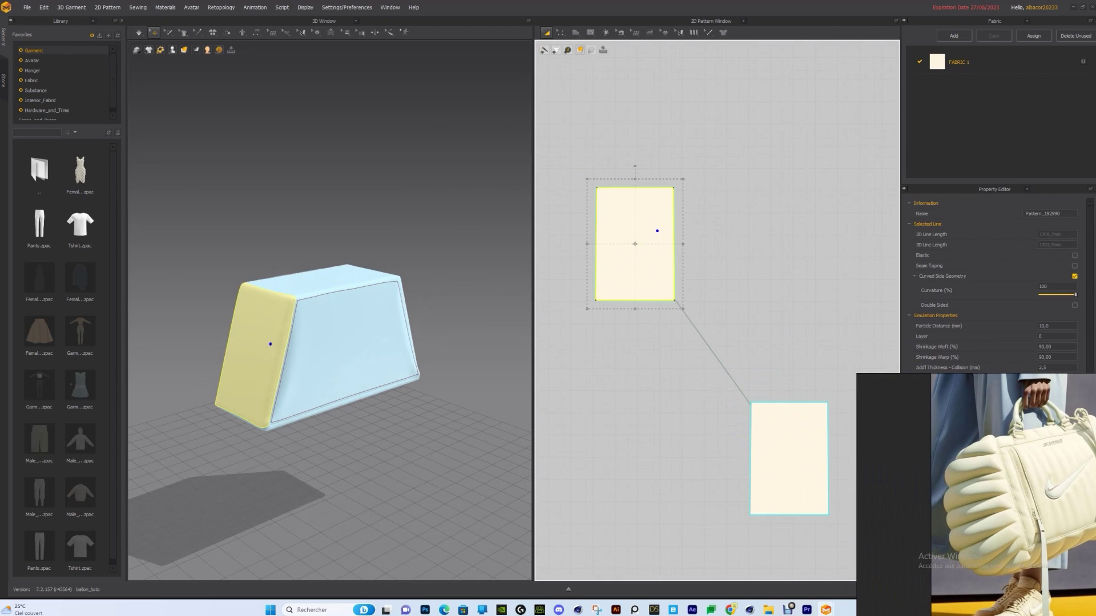
pyautogui.moveTo(270, 344); pyautogui.dragTo(240, 338)
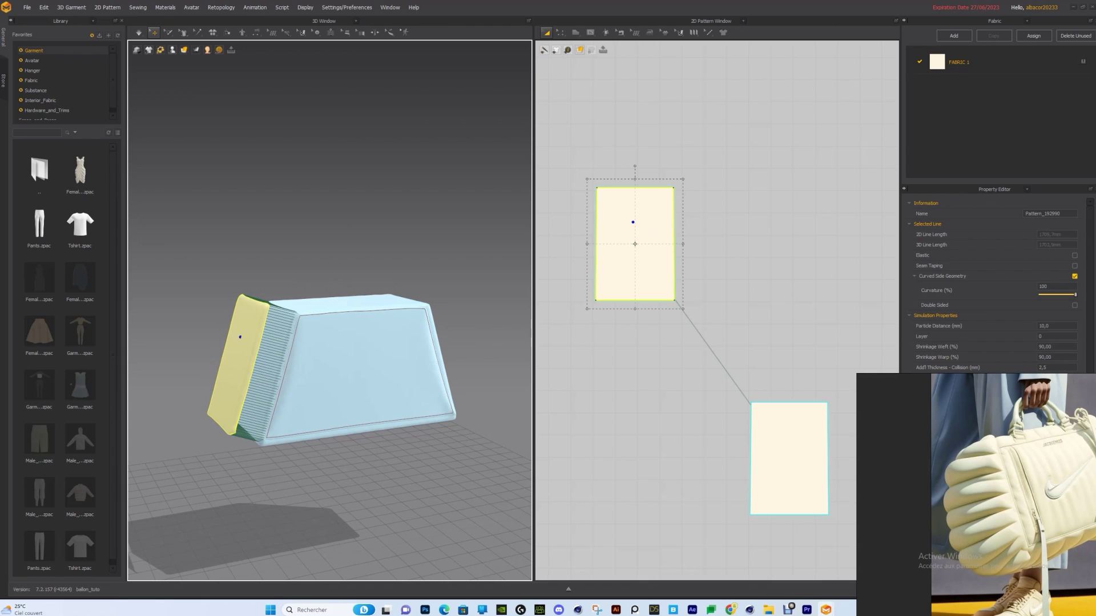
pyautogui.hotkey('ctrl', 'z')
pyautogui.moveTo(672, 208); pyautogui.dragTo(765, 287, button='middle')
pyautogui.click(733, 256)
pyautogui.scroll(2, 719, 257)
pyautogui.click(689, 290)
pyautogui.moveTo(689, 290); pyautogui.dragTo(679, 313, button='middle')
pyautogui.rightClick(679, 313)
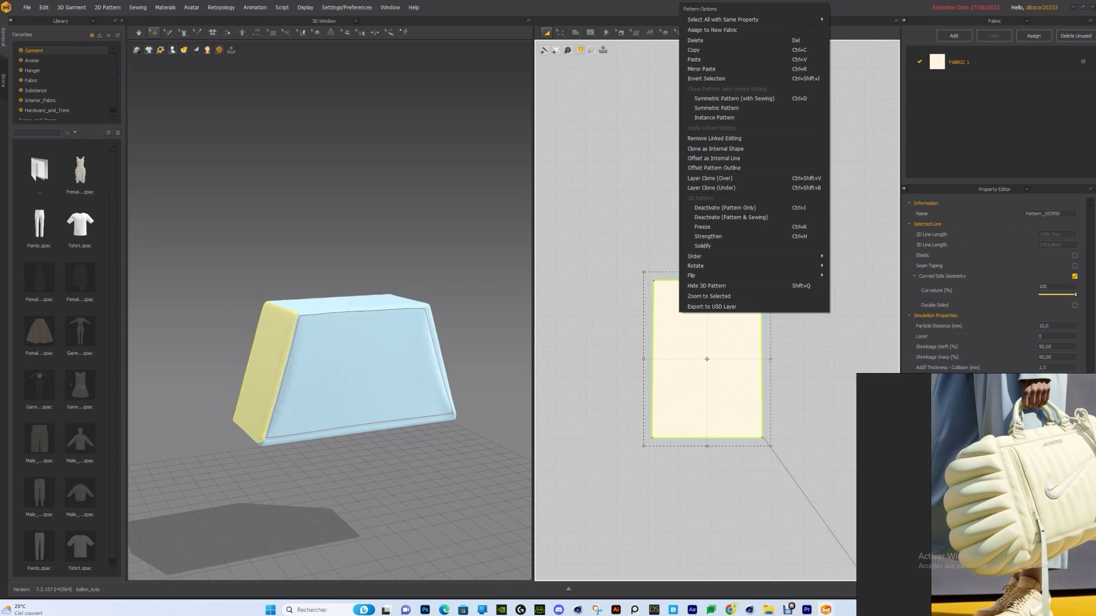
pyautogui.press('Escape')
# Set the side panel's Shrinkage Weft and Shrinkage Warp to 100% and its particle distance to 6 mm.
pyautogui.moveTo(936, 434); pyautogui.dragTo(1037, 507, button='right')
pyautogui.click(1056, 346)
pyautogui.write('100')
pyautogui.press('Tab')
pyautogui.write('1')
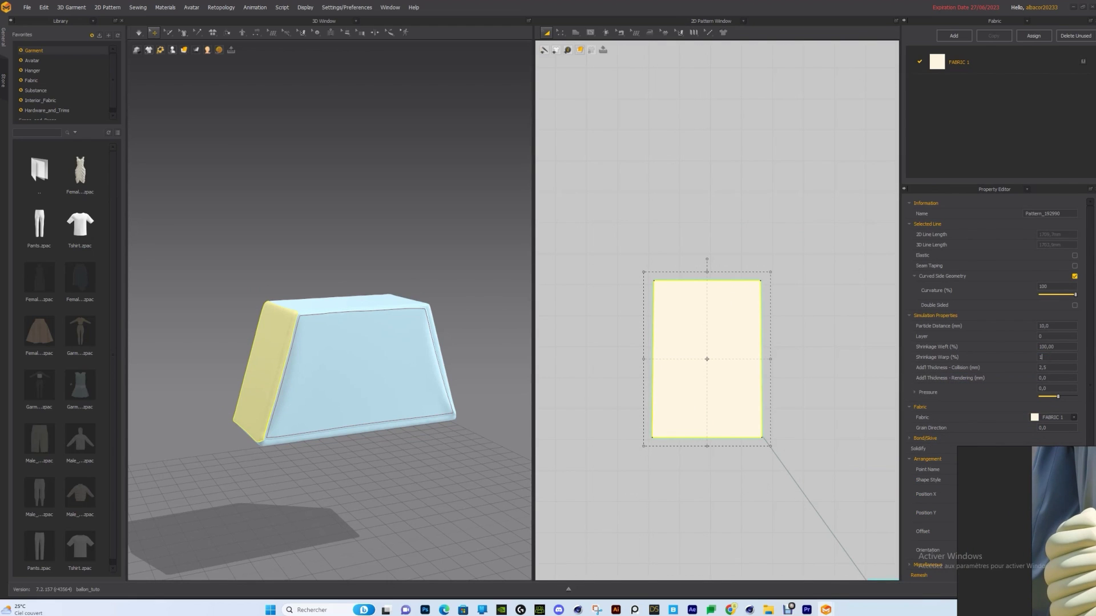
pyautogui.press('Return')
pyautogui.click(1056, 326)
pyautogui.write('6')
pyautogui.press('Return')
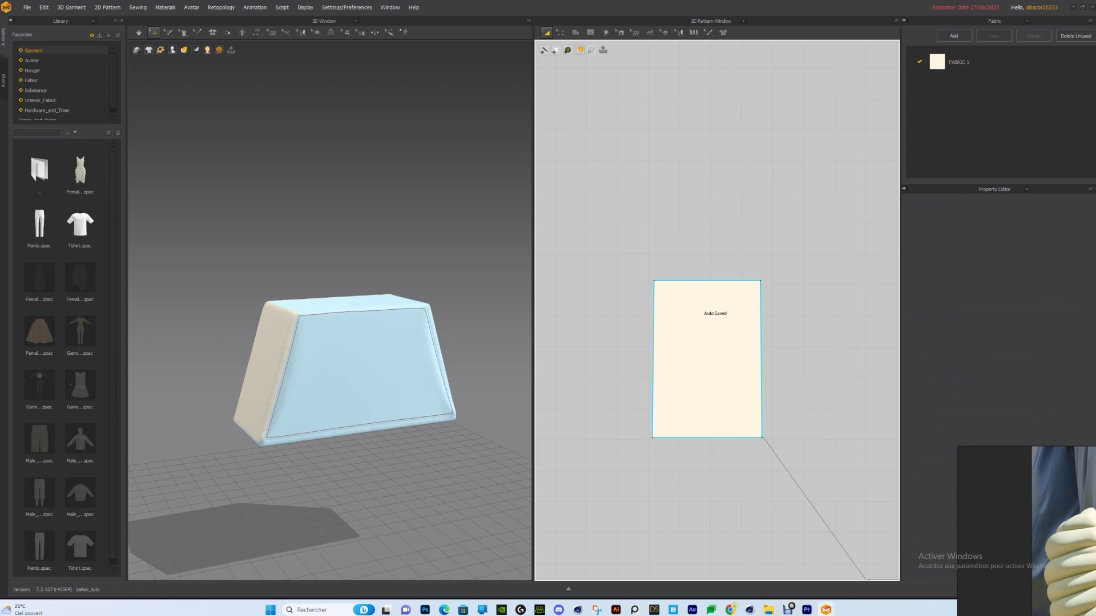
# Make a Layer Clone (Over) of the refined side panel pattern and place it directly to its left.
pyautogui.moveTo(707, 359); pyautogui.dragTo(724, 360, button='middle')
pyautogui.moveTo(354, 366); pyautogui.dragTo(320, 348, button='right')
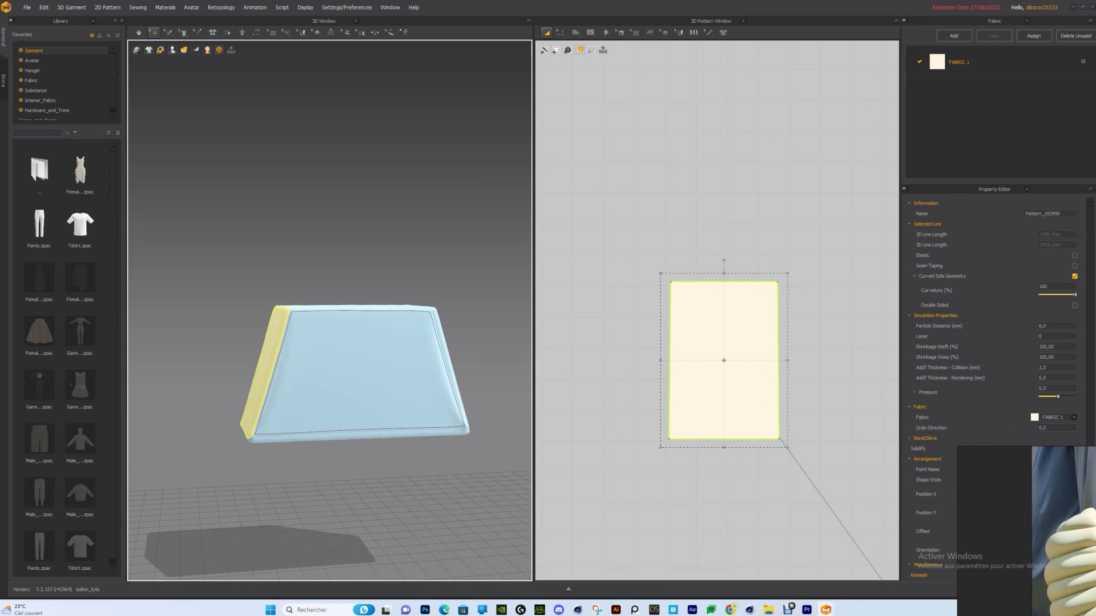
pyautogui.click(822, 320)
pyautogui.click(724, 360)
pyautogui.rightClick(707, 343)
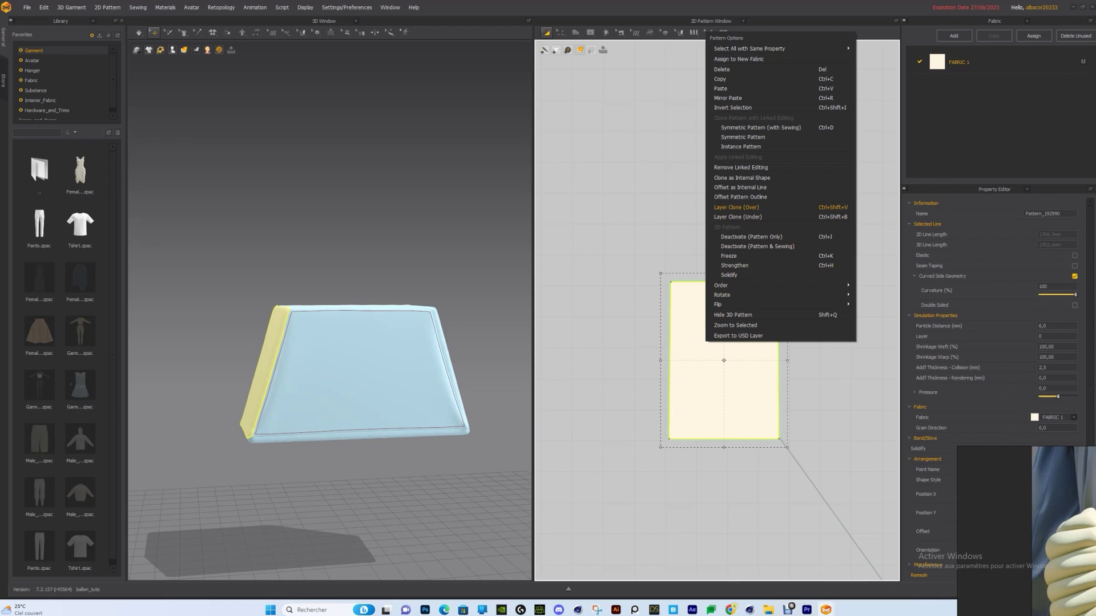
pyautogui.click(737, 208)
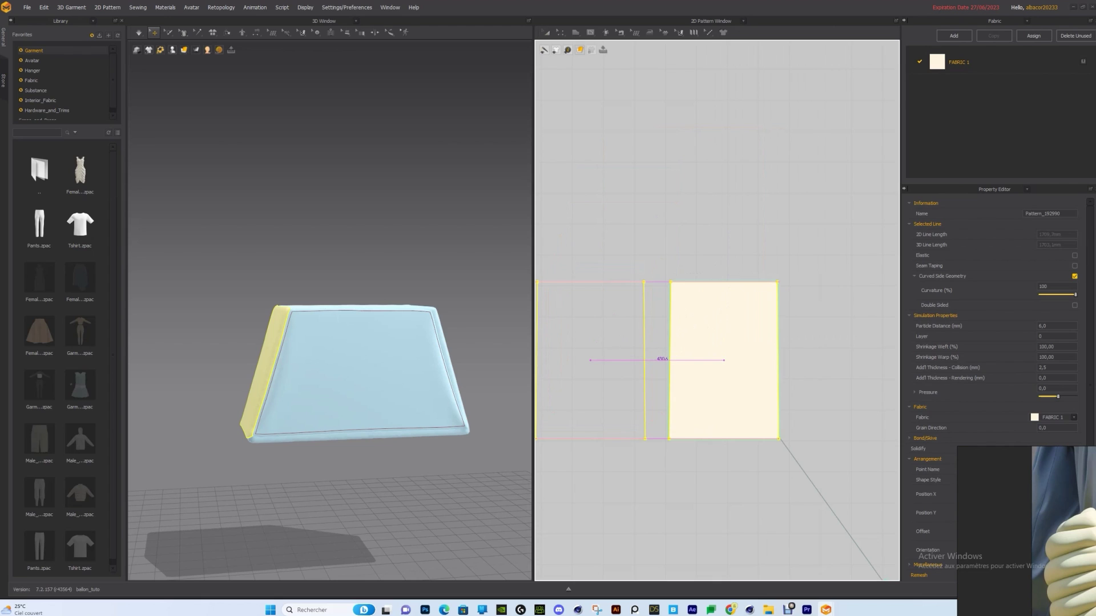
pyautogui.click(651, 360)
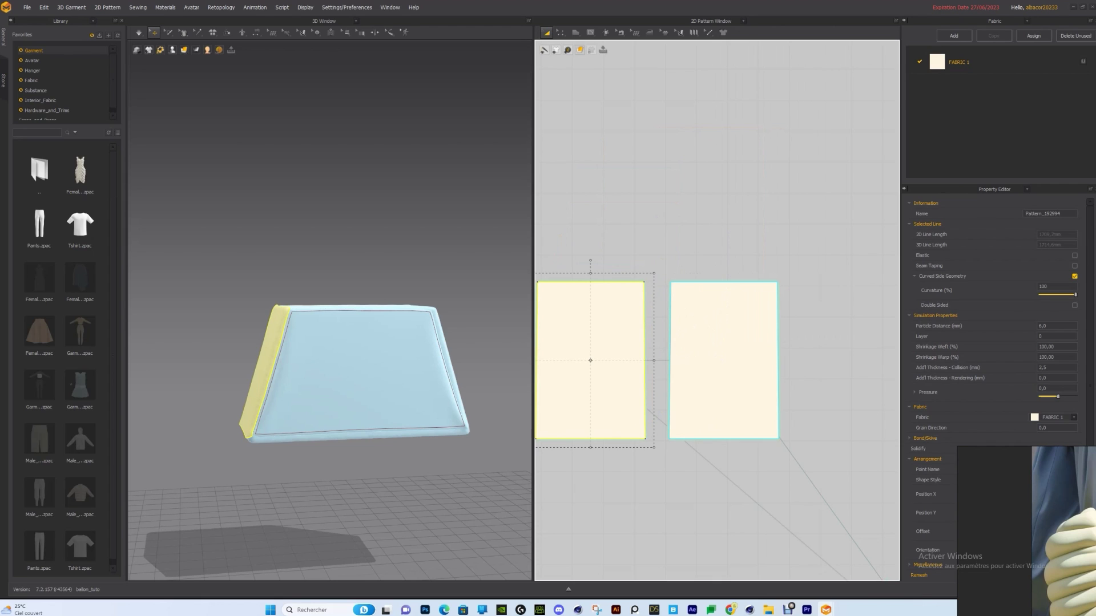
# Pull the outer cloned layer off the bag in 3D to check the layering, and undo the move.
pyautogui.click(773, 337)
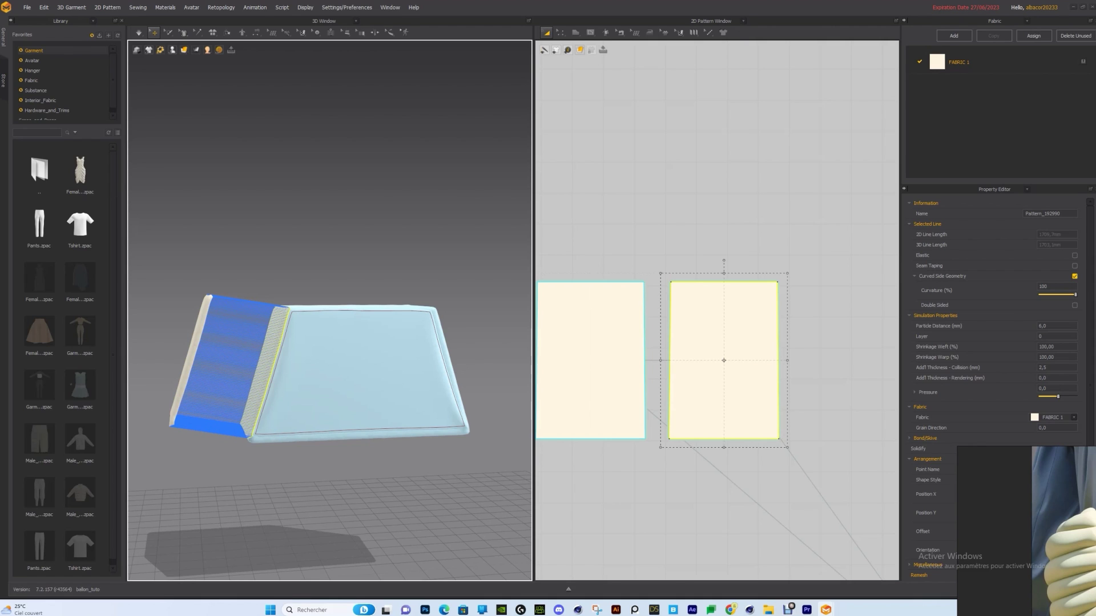
pyautogui.hotkey('ctrl', 'z')
pyautogui.scroll(-3, 815, 315)
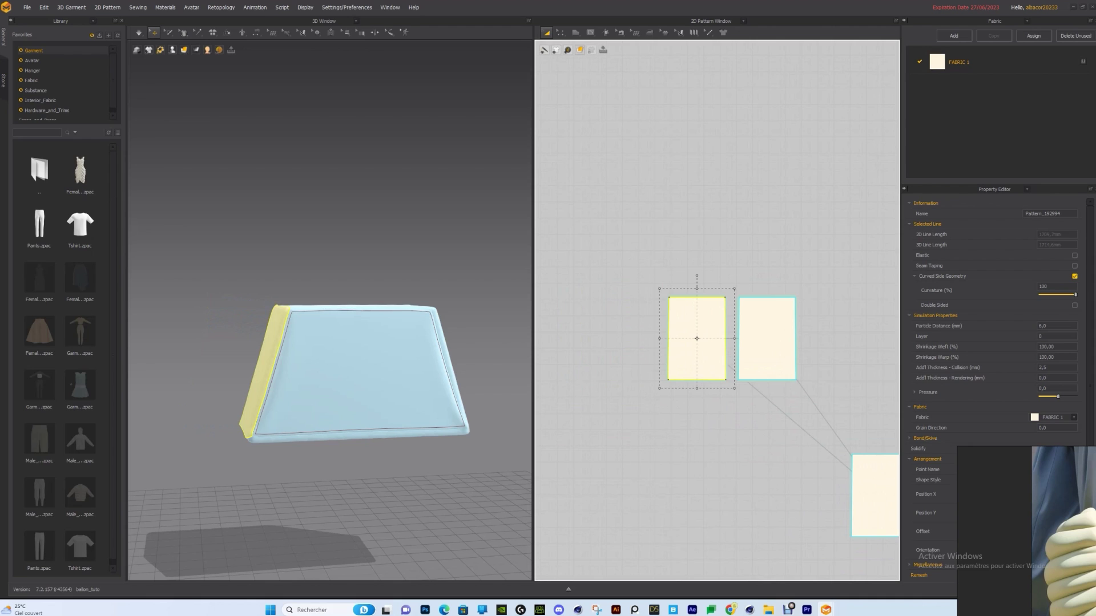
pyautogui.scroll(-3, 717, 312)
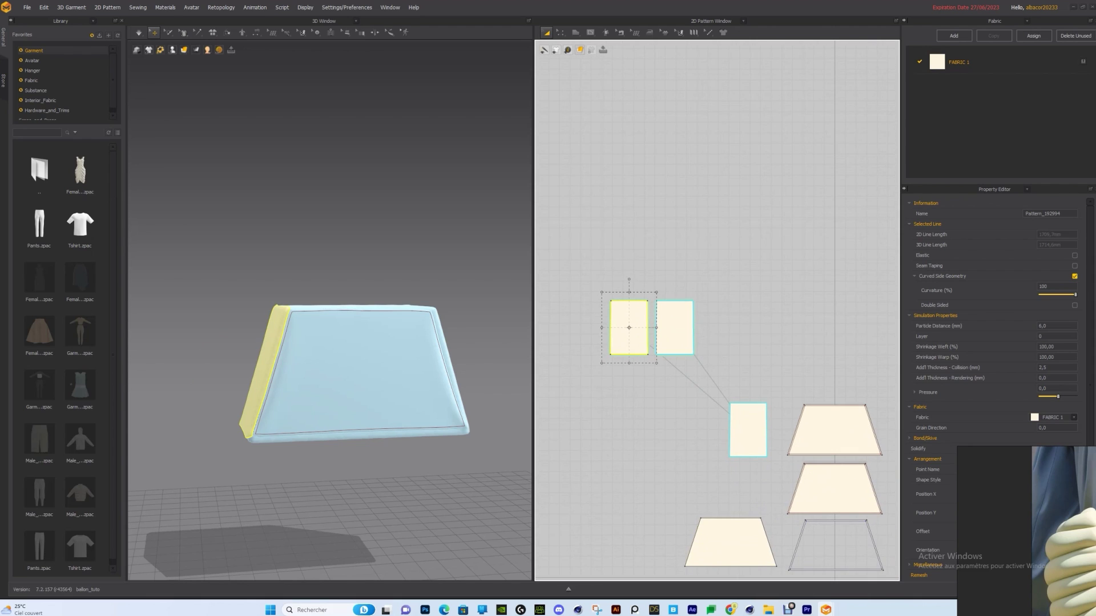
pyautogui.scroll(5, 614, 306)
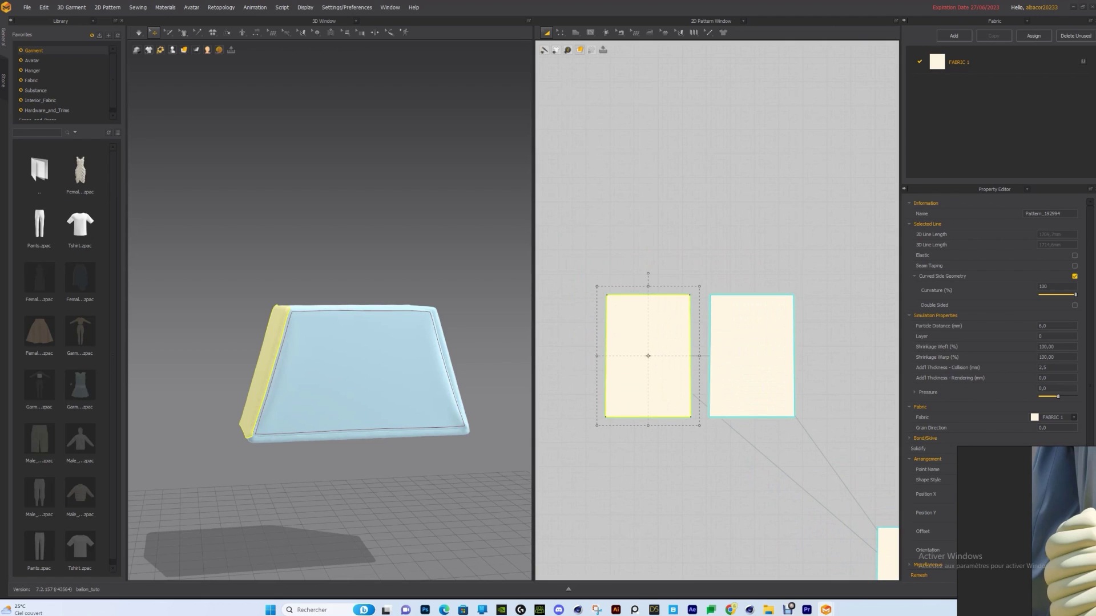
# Remove Linked Editing from the selected side panel pattern and shift its new clone slightly farther left.
pyautogui.click(752, 356)
pyautogui.rightClick(736, 336)
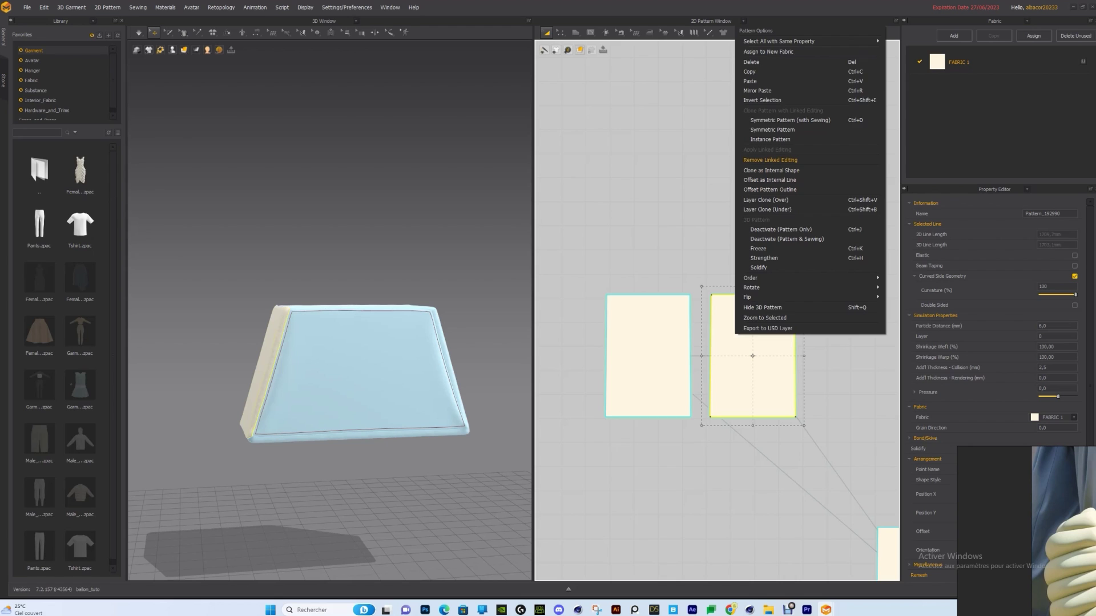
pyautogui.click(770, 160)
pyautogui.click(648, 356)
pyautogui.moveTo(648, 355); pyautogui.dragTo(679, 229)
pyautogui.moveTo(678, 229); pyautogui.dragTo(614, 337)
# Remove Linked Editing from the frozen side pattern beside the trapezoid patterns.
pyautogui.scroll(-2, 655, 274)
pyautogui.moveTo(812, 470); pyautogui.dragTo(787, 464, button='middle')
pyautogui.click(788, 464)
pyautogui.rightClick(788, 464)
pyautogui.click(821, 298)
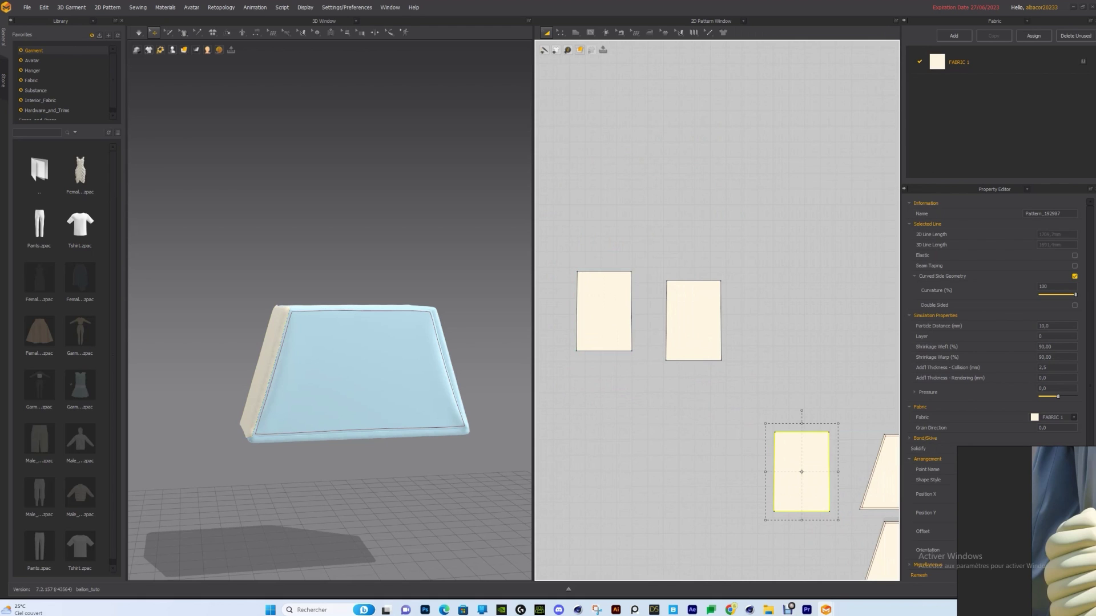
# Realign the clone pattern level with the adjacent side pattern, and try pulling it outward in 3D, undoing that pull.
pyautogui.moveTo(604, 311); pyautogui.dragTo(763, 165)
pyautogui.moveTo(764, 166); pyautogui.dragTo(620, 320)
pyautogui.scroll(3, 631, 290)
pyautogui.moveTo(631, 290); pyautogui.dragTo(711, 299, button='middle')
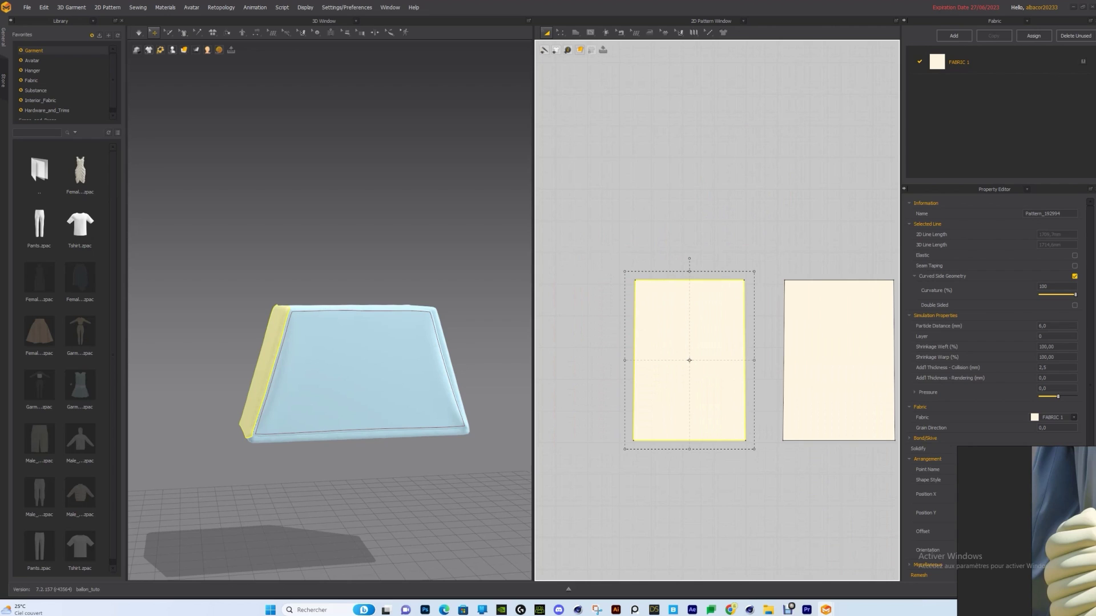
pyautogui.moveTo(261, 359); pyautogui.dragTo(221, 347)
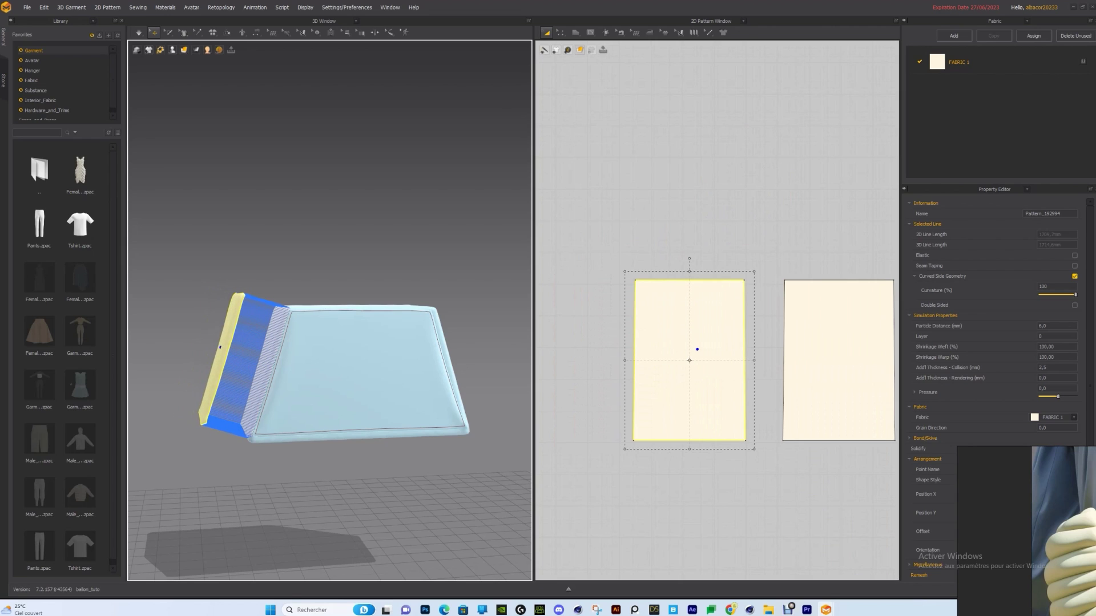
pyautogui.hotkey('ctrl', 'z')
# Draw two full-width horizontal internal lines across the clone's upper part, the second about 114 mm below its top edge.
pyautogui.click(590, 33)
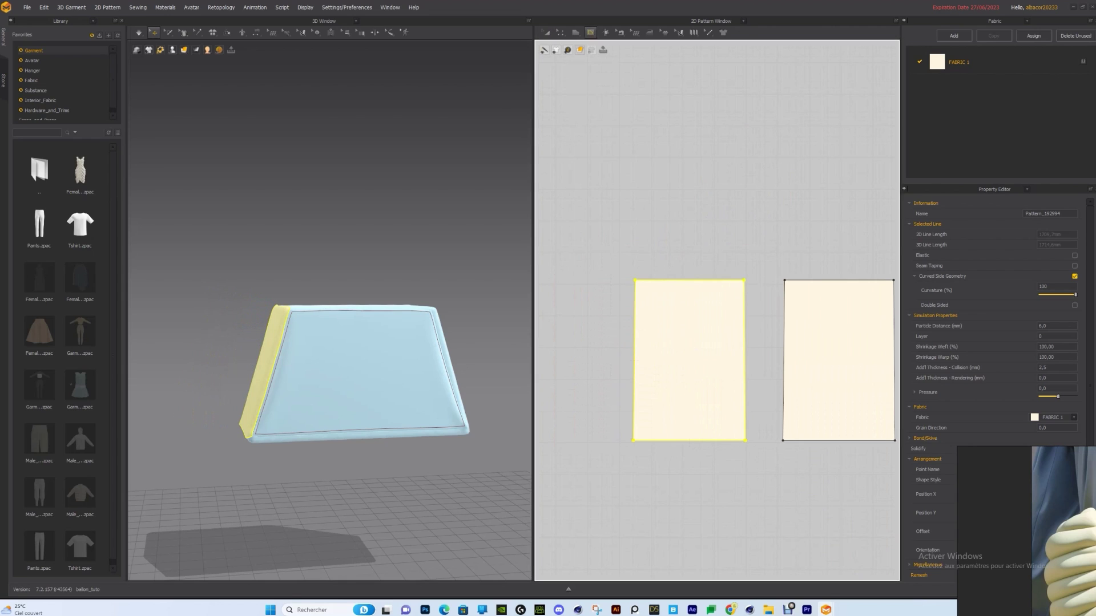
pyautogui.click(622, 49)
pyautogui.scroll(3, 694, 304)
pyautogui.scroll(-2, 725, 229)
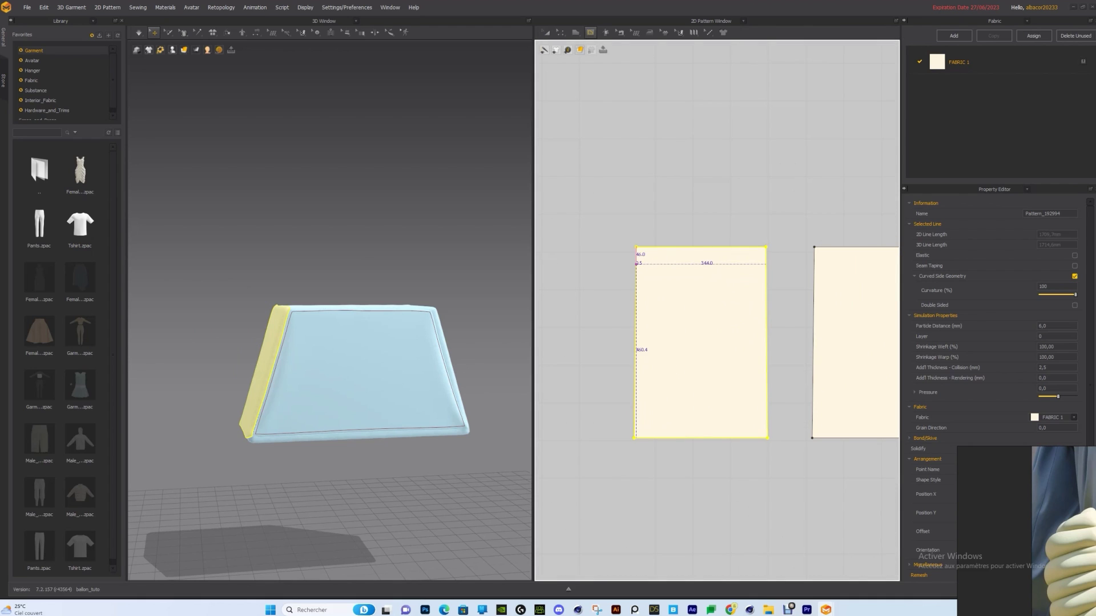
pyautogui.click(766, 268)
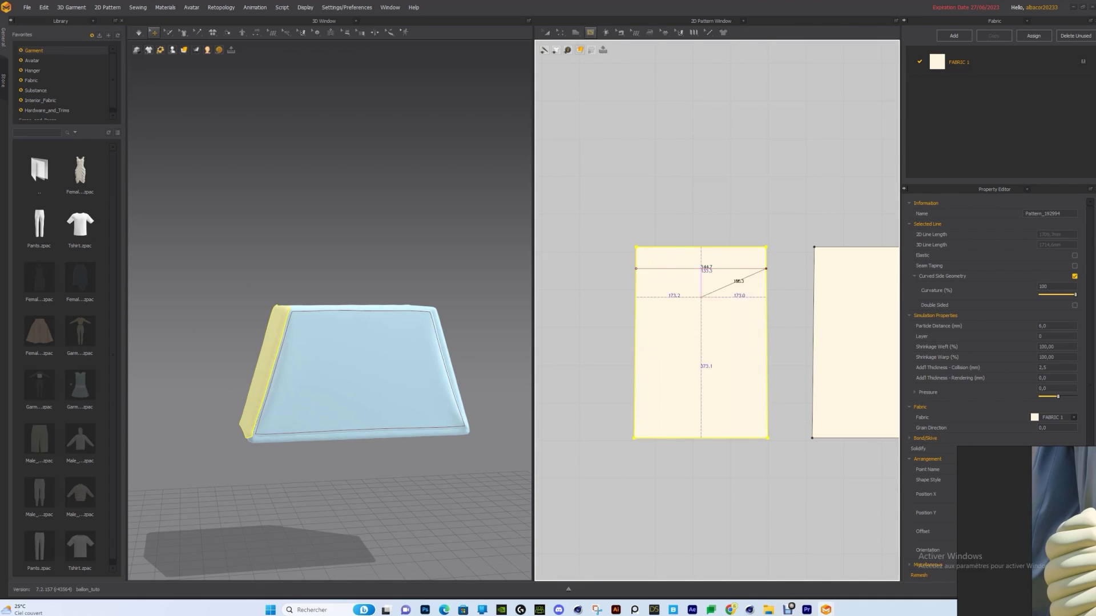
pyautogui.press('Return')
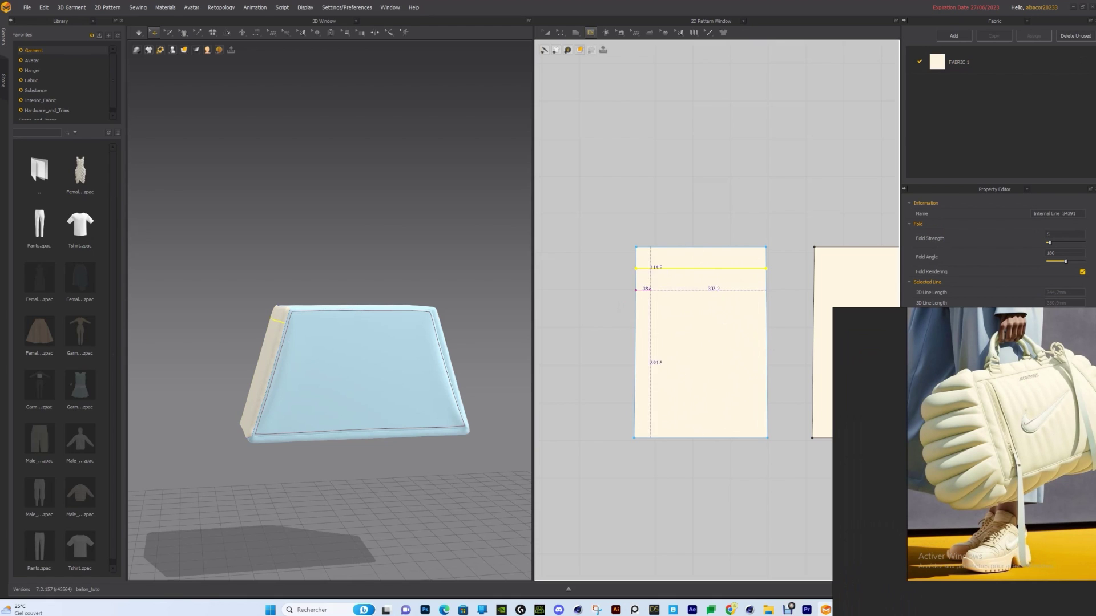
pyautogui.doubleClick(766, 290)
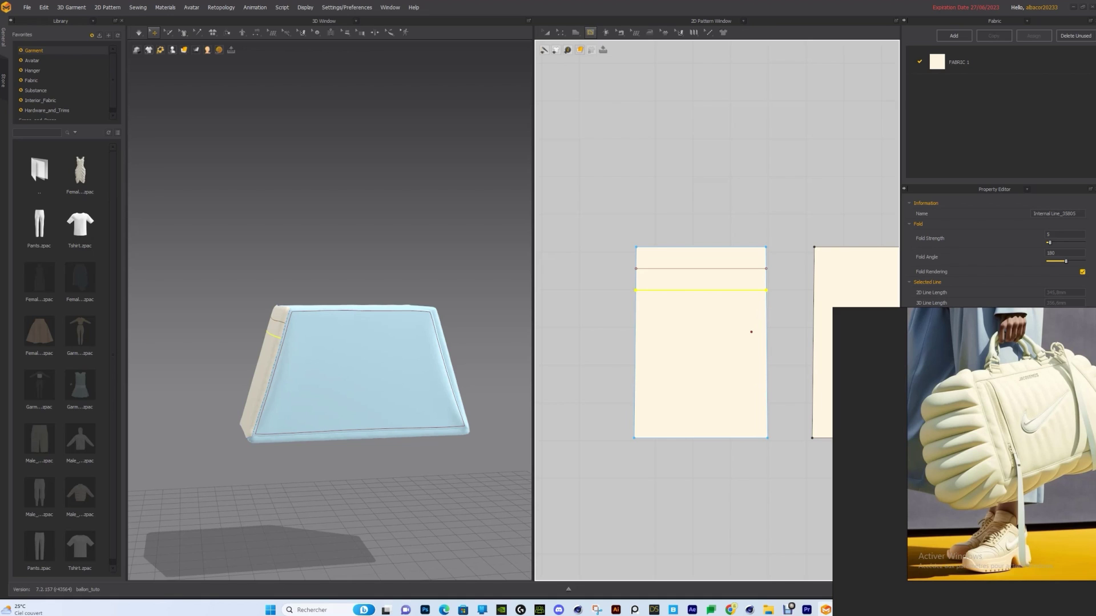
# Duplicate the two internal lines below the originals, and nudge the copies and the second line slightly down for even spacing.
pyautogui.press('a')
pyautogui.click(701, 269)
pyautogui.keyDown('shift'); pyautogui.click(701, 290); pyautogui.keyUp('shift')
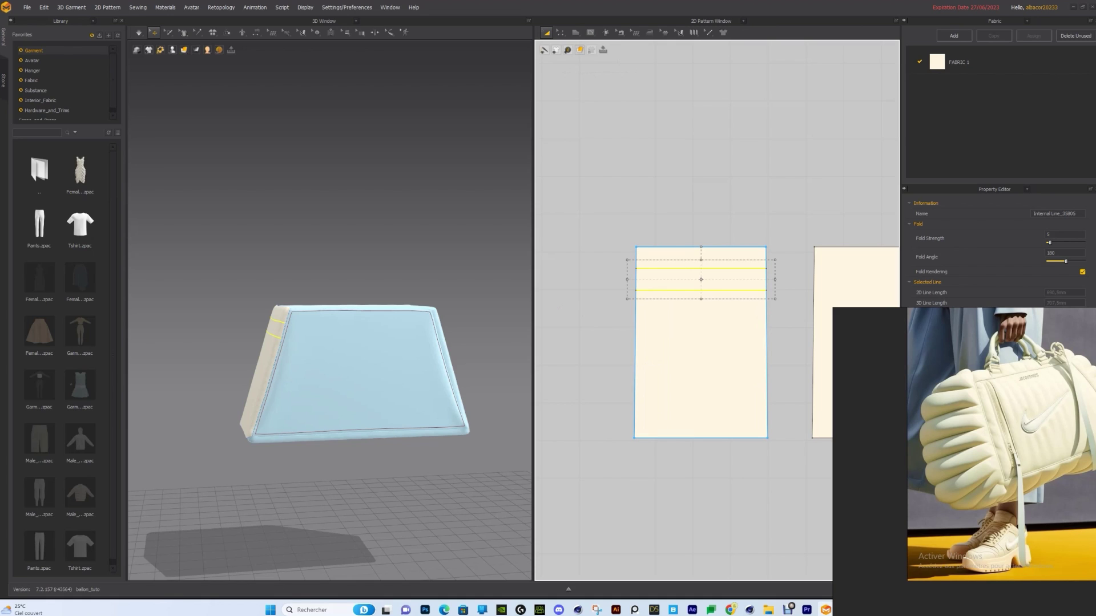
pyautogui.hotkey('ctrl', 'c')
pyautogui.hotkey('ctrl', 'v')
pyautogui.click(700, 323)
pyautogui.press('Down')
pyautogui.click(700, 290)
pyautogui.press('Down')
pyautogui.press('Escape')
# Copy the three lower internal lines and paste them across the bottom part of the clone pattern.
pyautogui.click(701, 294)
pyautogui.keyDown('shift'); pyautogui.click(700, 317); pyautogui.keyUp('shift')
pyautogui.keyDown('shift'); pyautogui.click(700, 338); pyautogui.keyUp('shift')
pyautogui.hotkey('ctrl', 'c')
pyautogui.hotkey('ctrl', 'v')
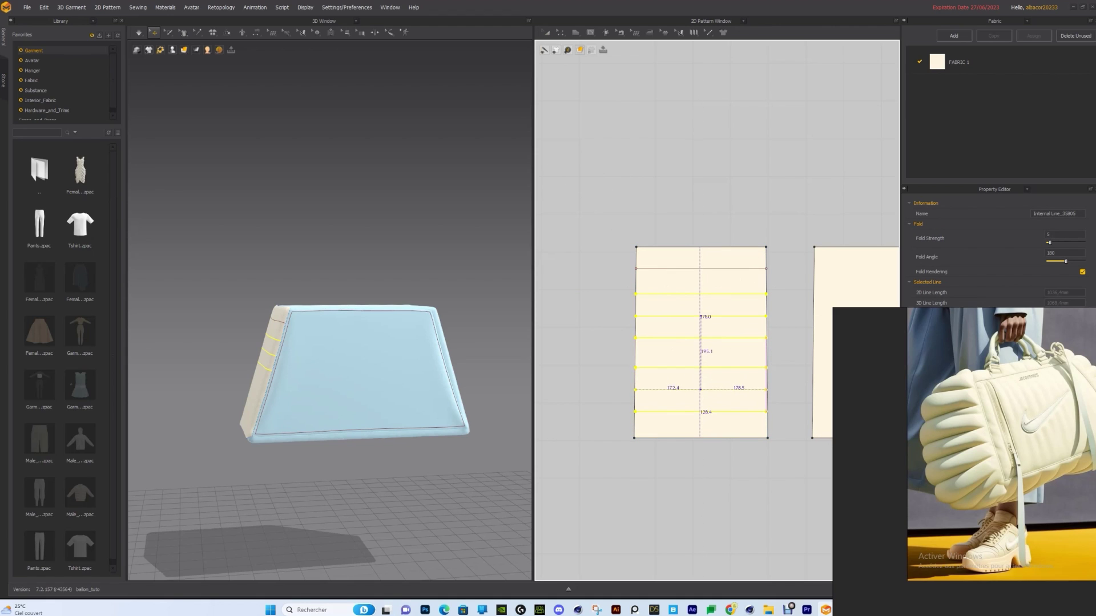
pyautogui.click(700, 392)
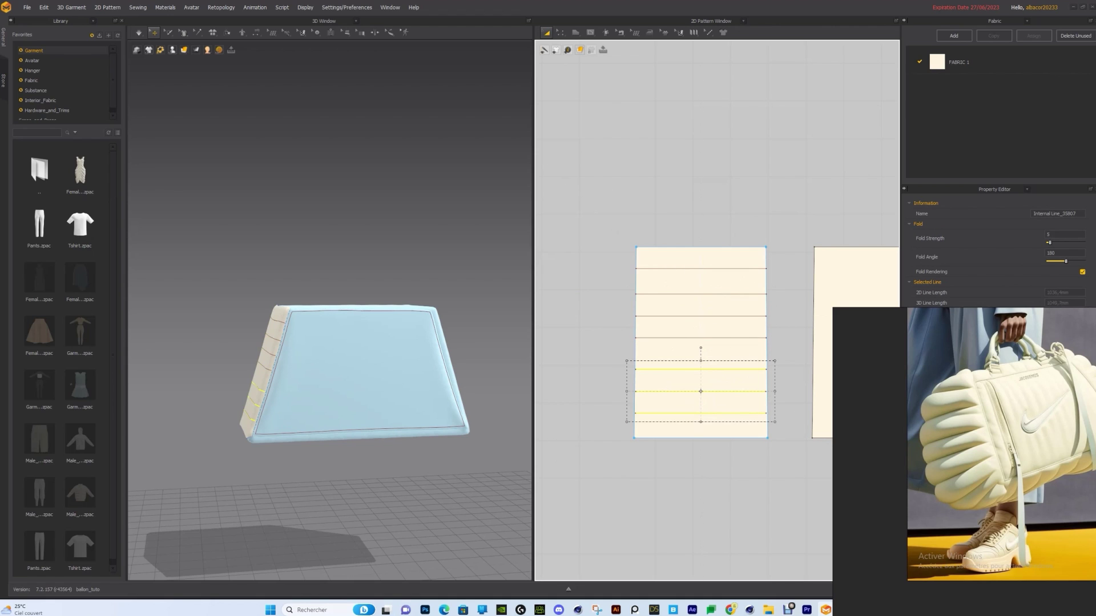
# Nudge the fourth horizontal internal line of the clone pattern slightly down for more even spacing.
pyautogui.press('Escape')
pyautogui.click(700, 338)
pyautogui.moveTo(700, 338); pyautogui.dragTo(700, 342)
pyautogui.press('Escape')
pyautogui.moveTo(319, 371); pyautogui.dragTo(354, 371, button='right')
pyautogui.scroll(-1, 319, 342)
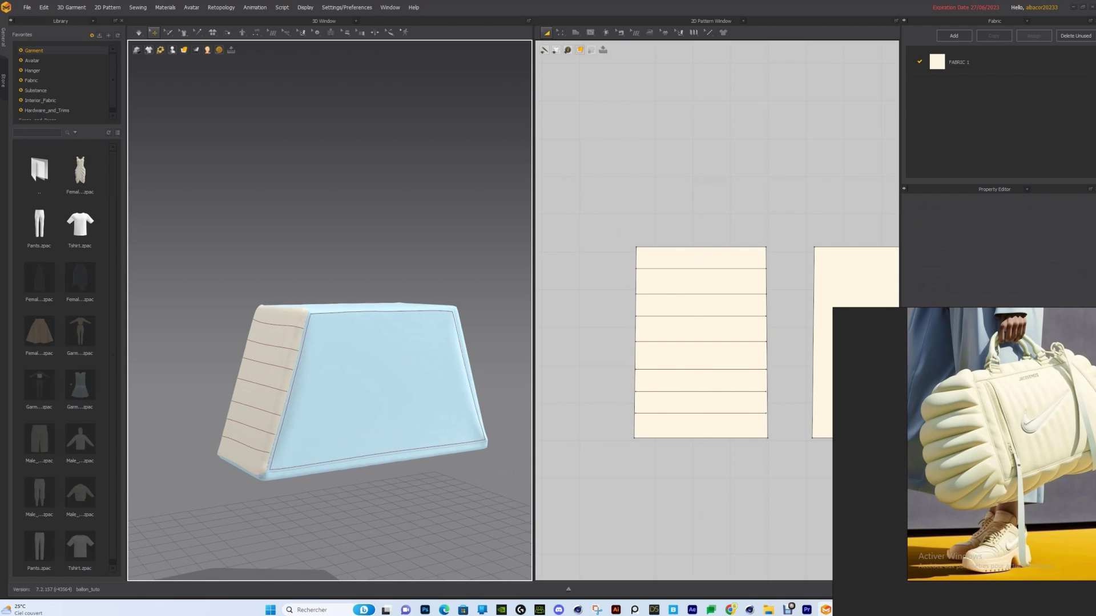
pyautogui.moveTo(354, 372); pyautogui.dragTo(385, 354, button='middle')
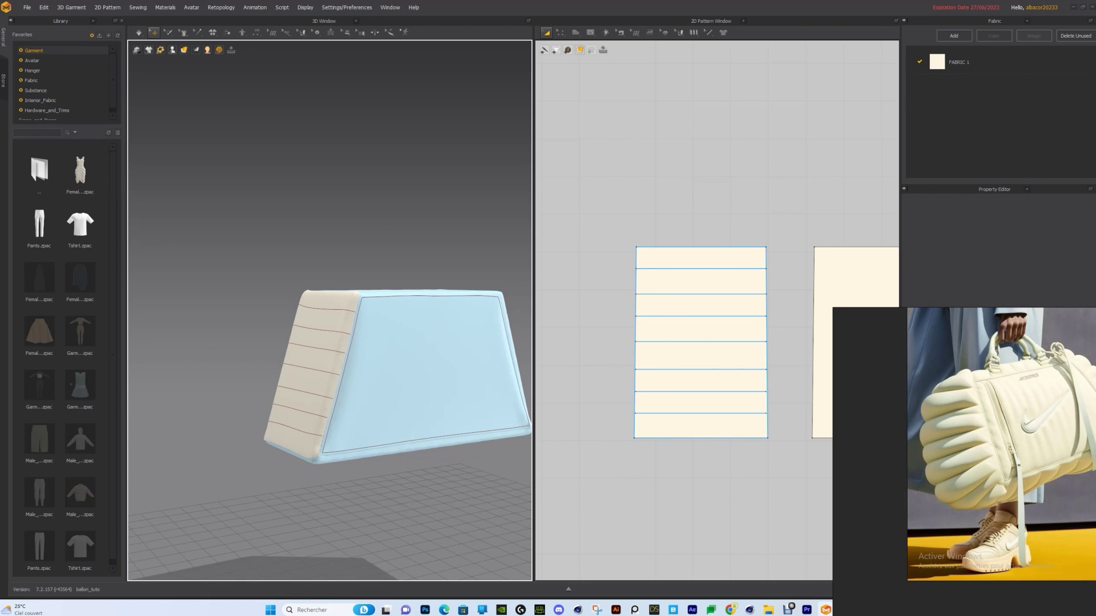
# Shift the clone's third internal line slightly down to even the gaps between its neighbours, undoing stray changes.
pyautogui.moveTo(337, 365); pyautogui.dragTo(308, 296, button='right')
pyautogui.click(302, 349)
pyautogui.scroll(3, 366, 334)
pyautogui.click(234, 263)
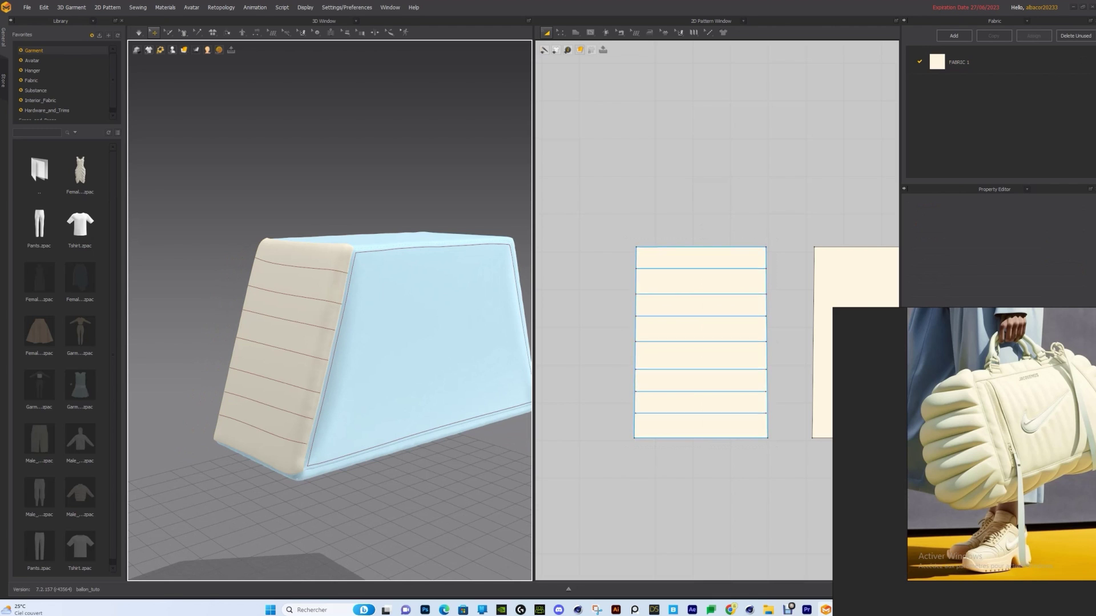
pyautogui.click(309, 270)
pyautogui.click(588, 274)
pyautogui.moveTo(721, 294); pyautogui.dragTo(721, 291)
pyautogui.click(793, 291)
pyautogui.moveTo(720, 342); pyautogui.dragTo(721, 294)
pyautogui.click(794, 332)
pyautogui.click(794, 320)
pyautogui.click(794, 302)
pyautogui.moveTo(794, 303); pyautogui.dragTo(792, 302, button='middle')
pyautogui.hotkey('ctrl', 'z')
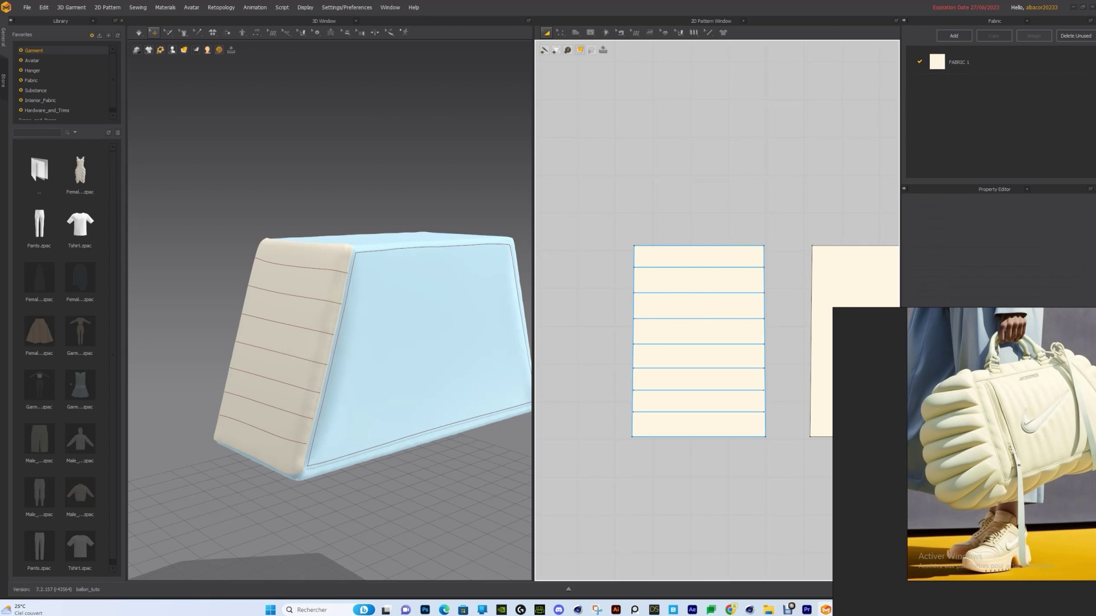
pyautogui.hotkey('ctrl', 'z')
pyautogui.click(698, 378)
# Try 150% weft and warp shrinkage on the lined clone pattern, simulate it, and undo the result.
pyautogui.moveTo(399, 342); pyautogui.dragTo(342, 320, button='right')
pyautogui.click(312, 282)
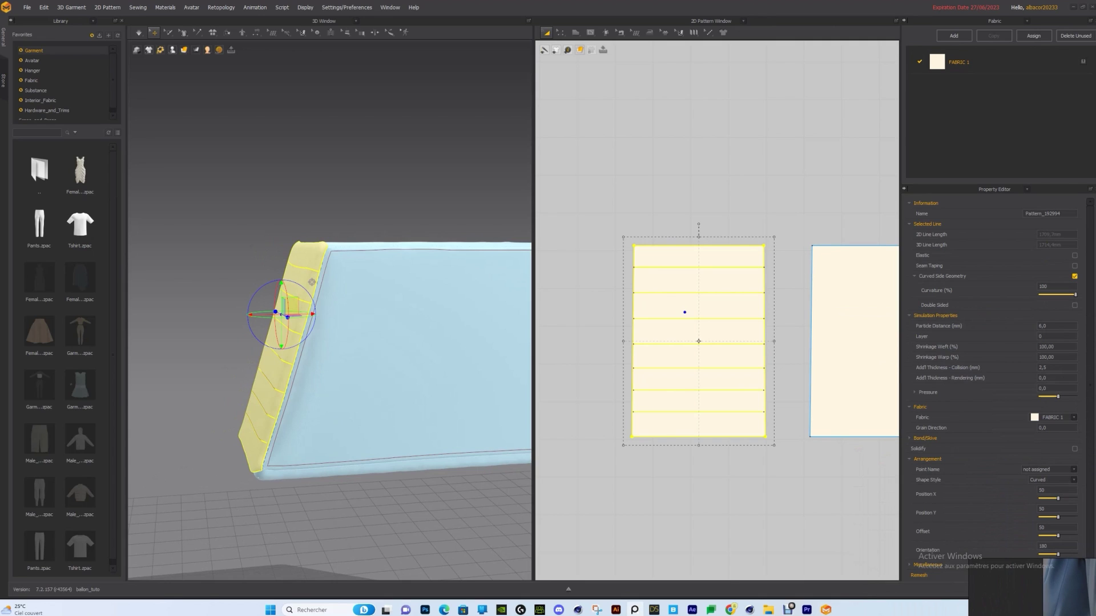
pyautogui.click(1055, 347)
pyautogui.write('150')
pyautogui.press('Tab')
pyautogui.write('1')
pyautogui.press('space')
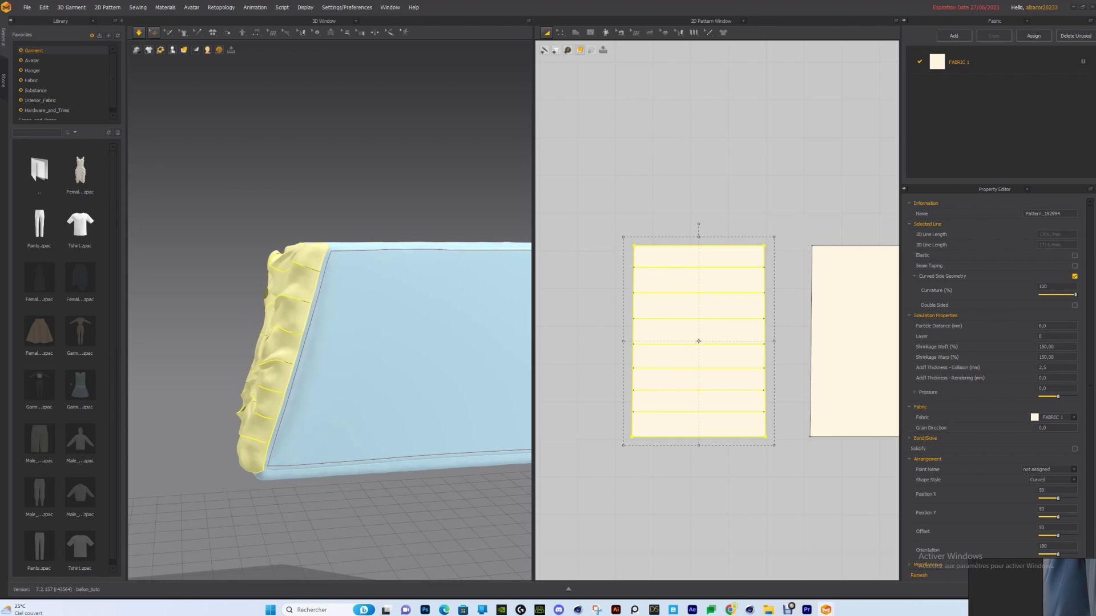
pyautogui.press('space')
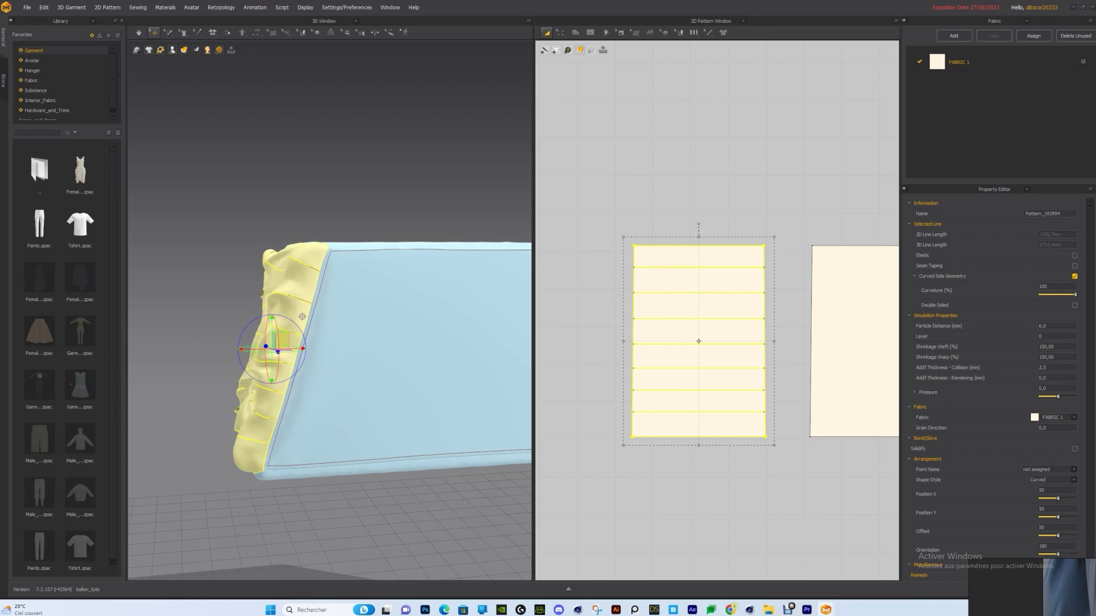
pyautogui.hotkey('ctrl', 'z')
# Set the lined clone pattern's weft and warp shrinkage to 110% and simulate briefly.
pyautogui.click(596, 354)
pyautogui.click(699, 267)
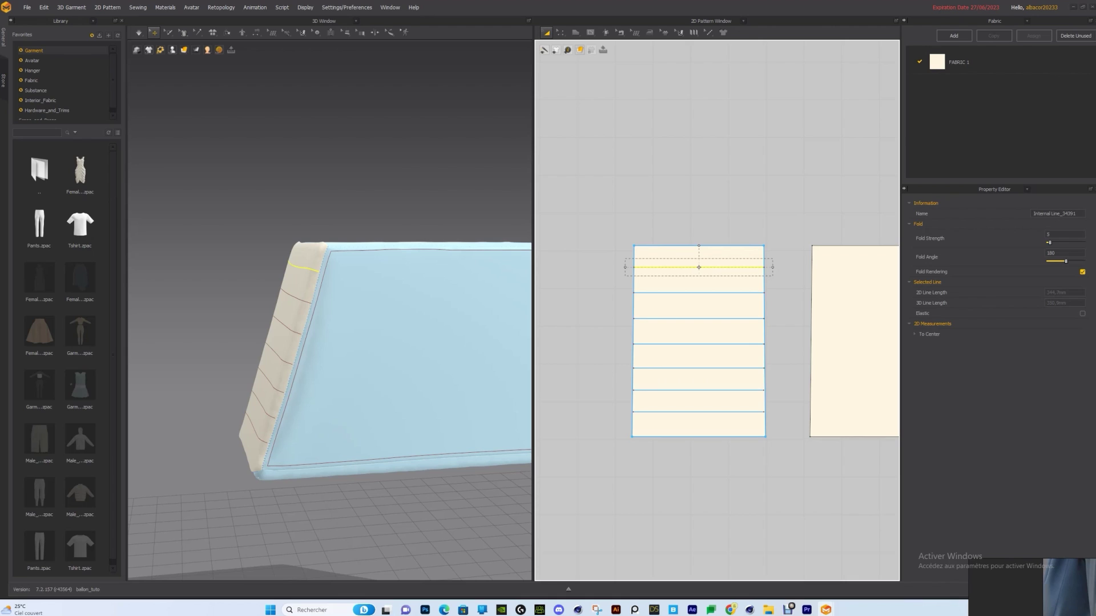
pyautogui.click(699, 341)
pyautogui.doubleClick(1048, 346)
pyautogui.write('1')
pyautogui.press('BackSpace')
pyautogui.write('10')
pyautogui.press('Tab')
pyautogui.write('1')
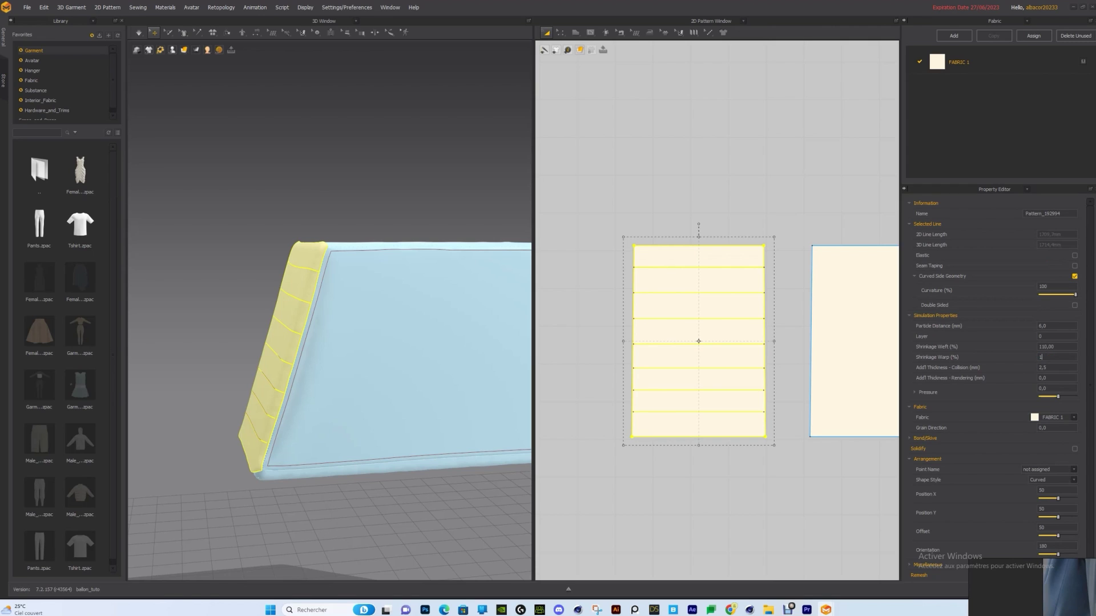
pyautogui.press('space')
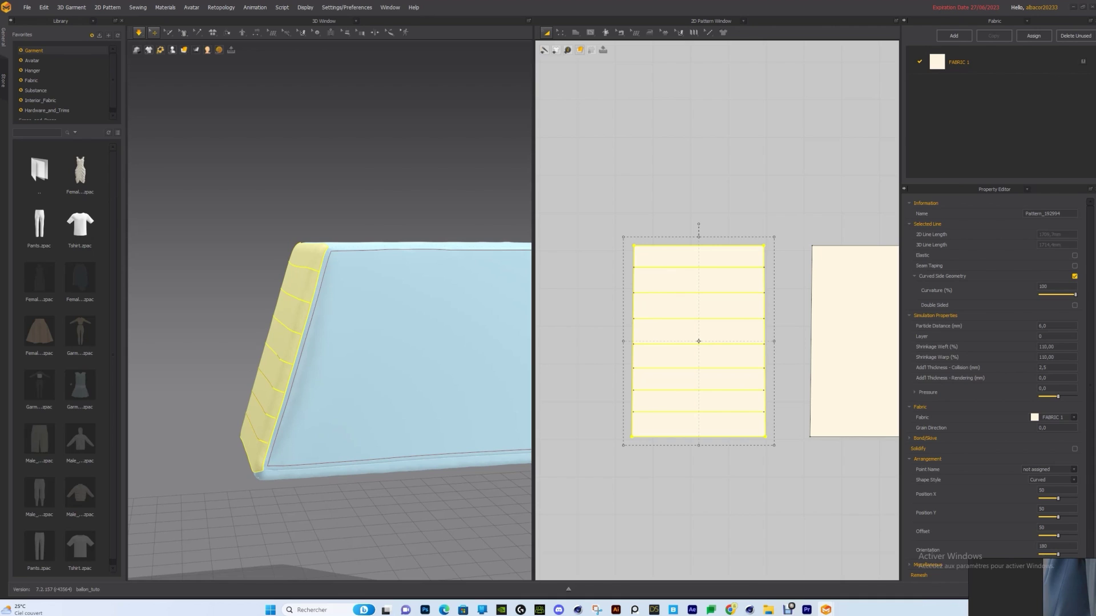
pyautogui.press('space')
# Undo the 110% shrinkage trial and its simulation on the clone pattern.
pyautogui.click(699, 200)
pyautogui.click(698, 267)
pyautogui.keyDown('shift'); pyautogui.click(699, 293); pyautogui.keyUp('shift')
pyautogui.keyDown('shift'); pyautogui.click(698, 309); pyautogui.keyUp('shift')
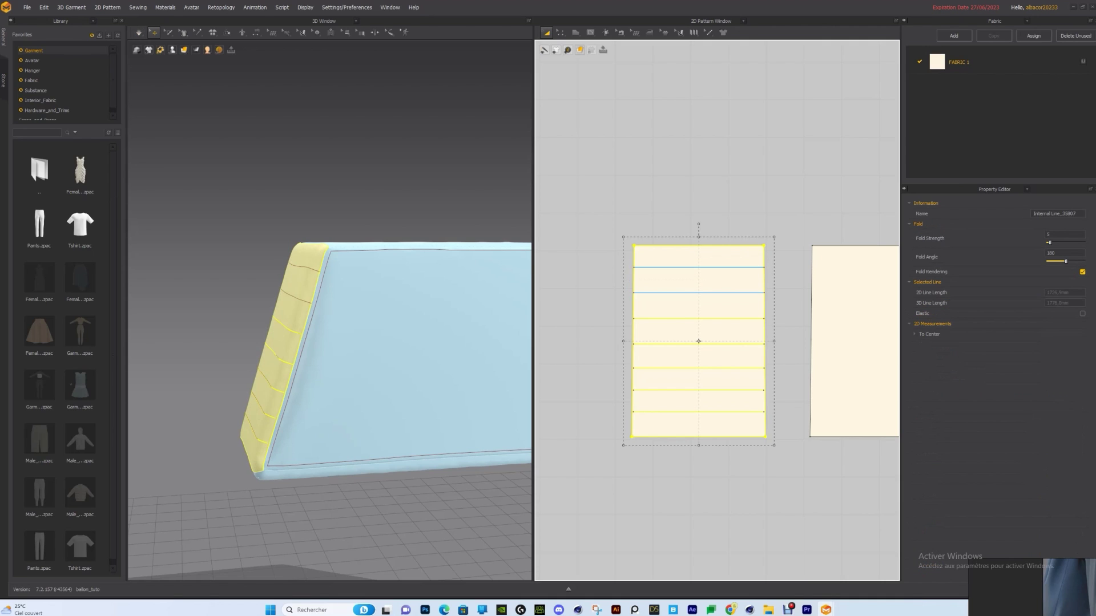
pyautogui.click(699, 267)
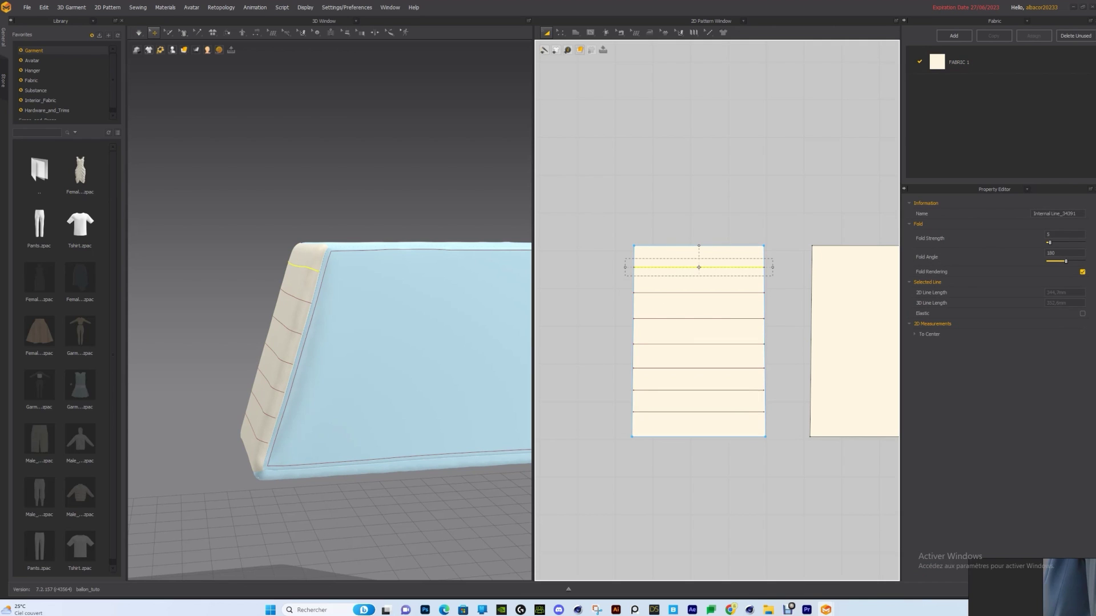
pyautogui.hotkey('ctrl', 'z')
pyautogui.hotkey('ctrl', 'z')
pyautogui.hotkey('ctrl', 'z')
pyautogui.hotkey('ctrl', 'z')
pyautogui.hotkey('ctrl', 'z')
pyautogui.hotkey('ctrl', 'z')
pyautogui.press('Escape')
# Delete all the horizontal internal lines from the clone pattern.
pyautogui.click(699, 267)
pyautogui.click(698, 293)
pyautogui.keyDown('shift'); pyautogui.click(699, 319); pyautogui.keyUp('shift')
pyautogui.keyDown('shift'); pyautogui.click(699, 267); pyautogui.keyUp('shift')
pyautogui.keyDown('shift'); pyautogui.click(699, 344); pyautogui.keyUp('shift')
pyautogui.keyDown('shift'); pyautogui.click(699, 369); pyautogui.keyUp('shift')
pyautogui.keyDown('shift'); pyautogui.click(698, 391); pyautogui.keyUp('shift')
pyautogui.press('Delete')
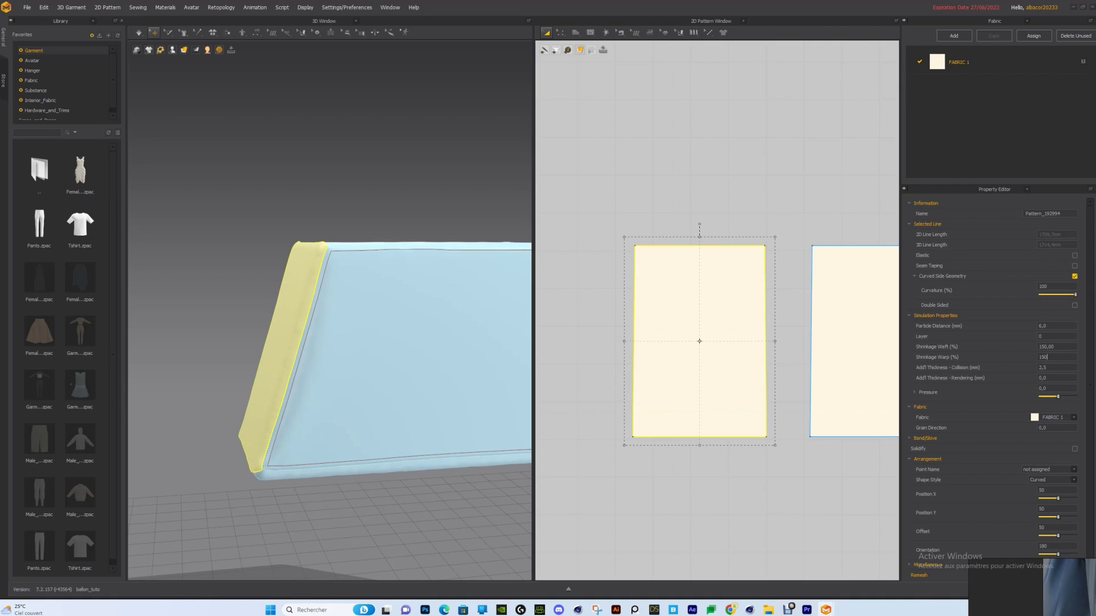
# Try simulating the plain, unlined clone pattern at 150% weft and warp shrinkage, and undo the simulation.
pyautogui.press('space')
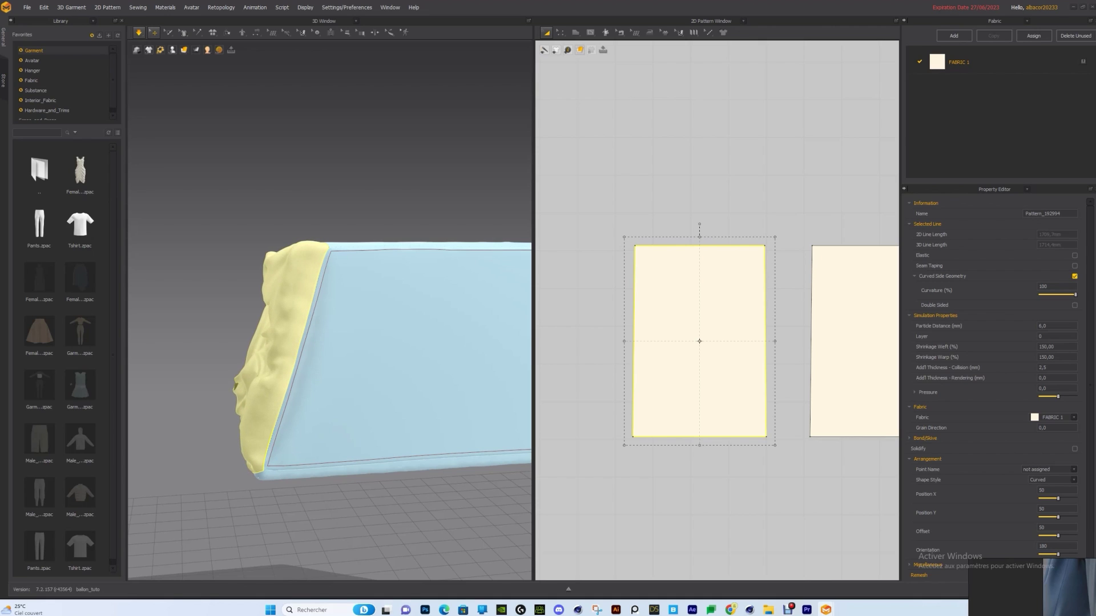
pyautogui.press('space')
pyautogui.hotkey('ctrl', 'z')
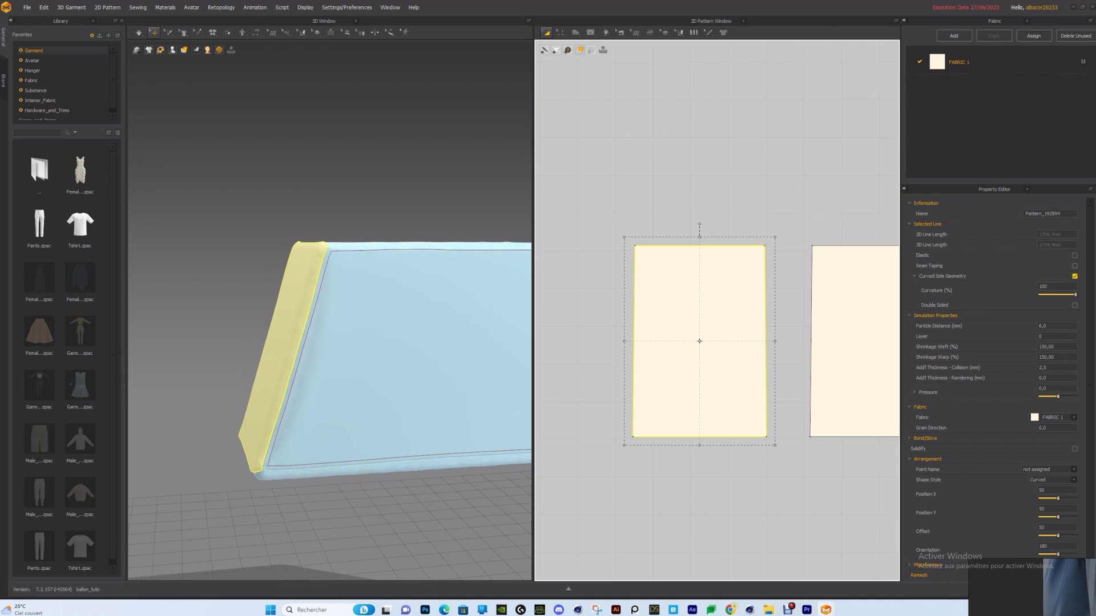
# Set the clone pattern's weft and warp shrinkage to 120% and its pressure to 20, and simulate it.
pyautogui.click(1050, 347)
pyautogui.press('Tab')
pyautogui.write('1')
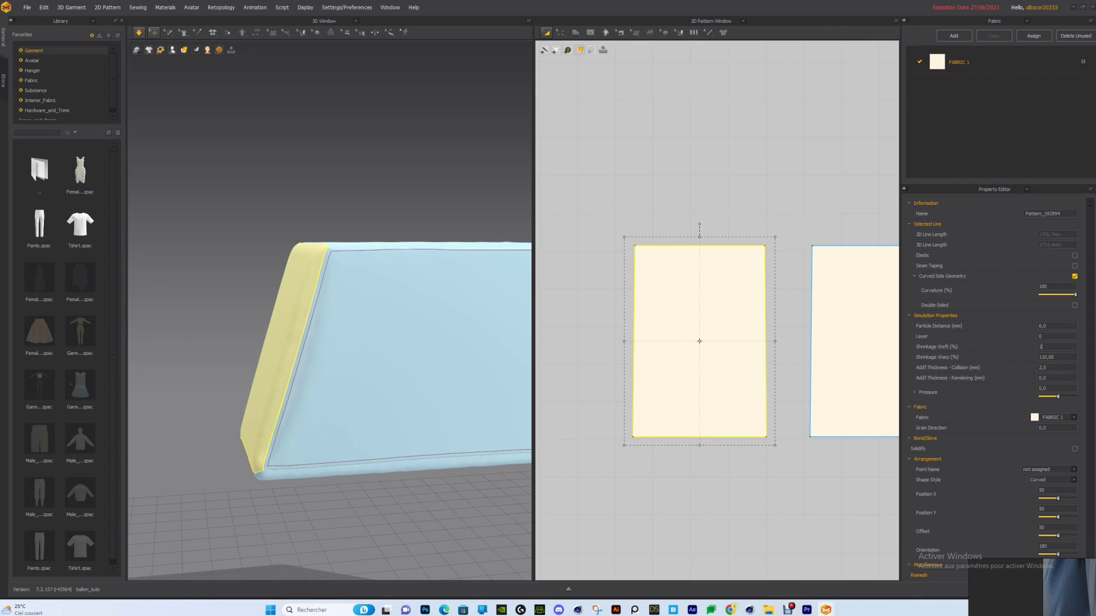
pyautogui.press('Tab')
pyautogui.write('120')
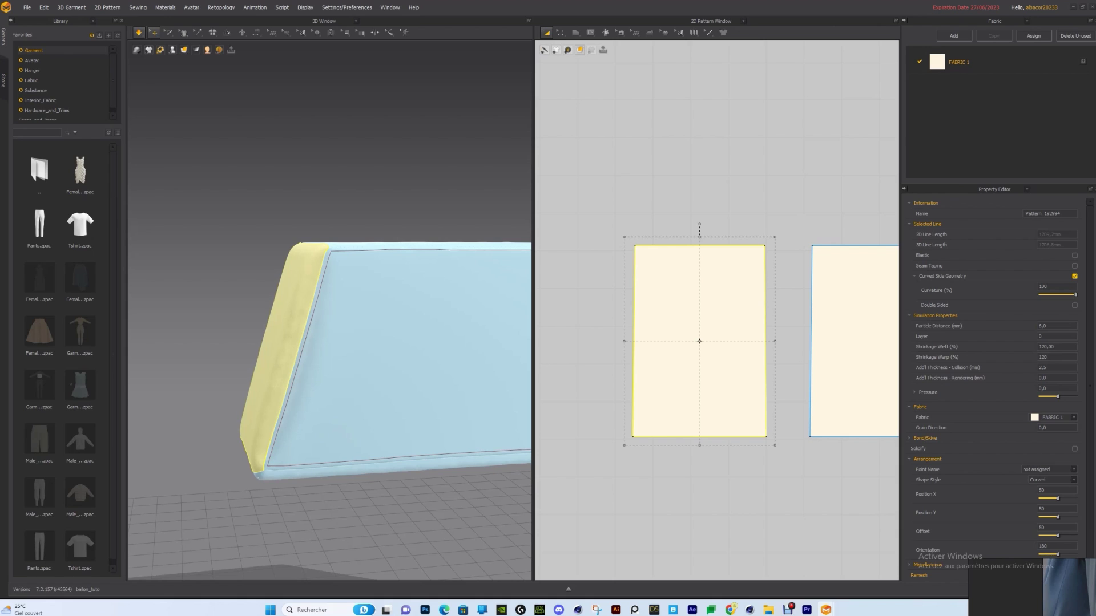
pyautogui.press('Tab')
pyautogui.write('20')
pyautogui.press('Return')
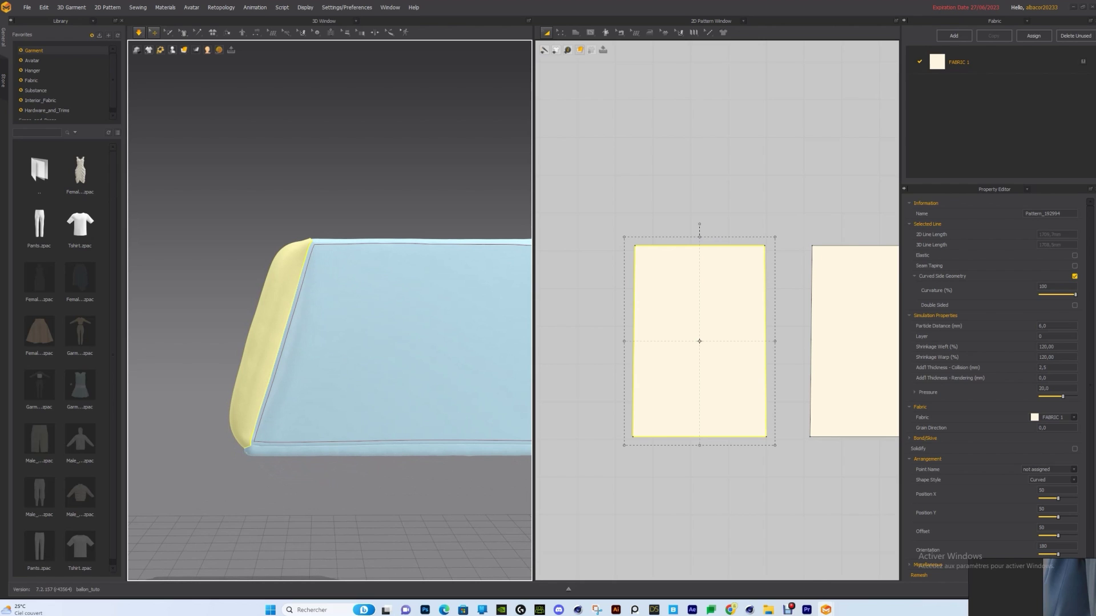
pyautogui.press('space')
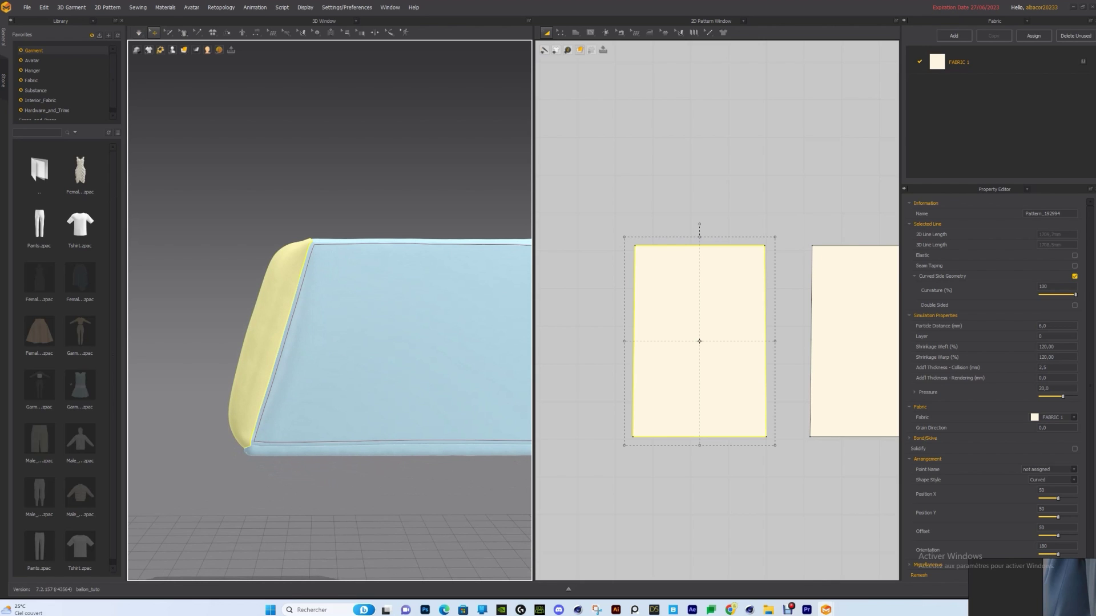
# Try the Default_for_Simulation physical preset on FABRIC 1 and simulate the bag with it.
pyautogui.moveTo(291, 311)
pyautogui.mouseDown(button='right')
pyautogui.moveTo(331, 314)
pyautogui.moveTo(274, 308)
pyautogui.mouseUp(button='right')
pyautogui.scroll(2, 297, 308)
pyautogui.click(1001, 62)
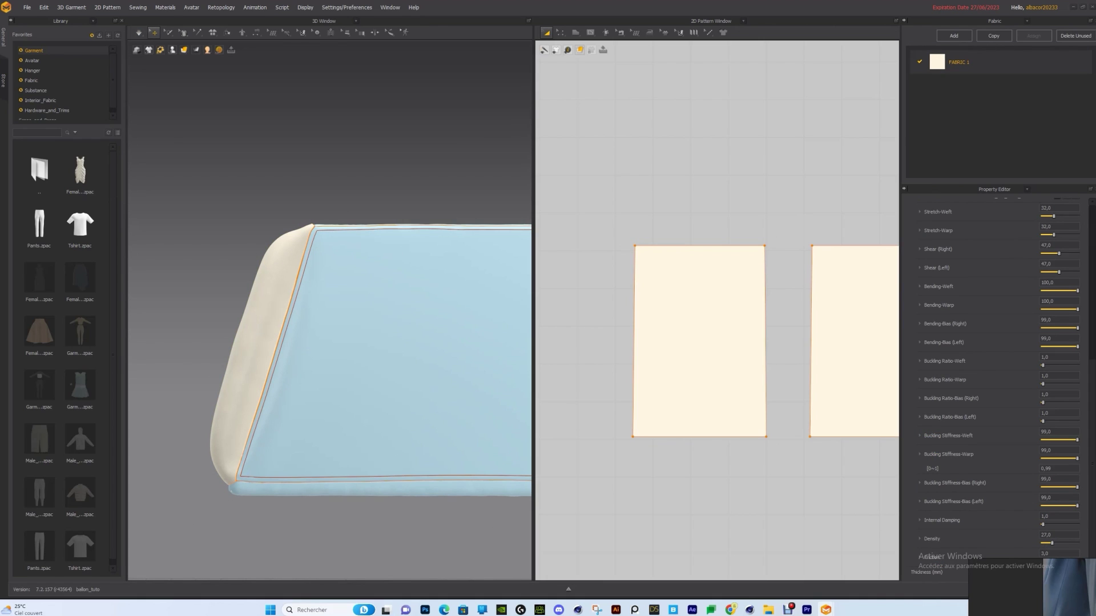
pyautogui.scroll(4, 999, 388)
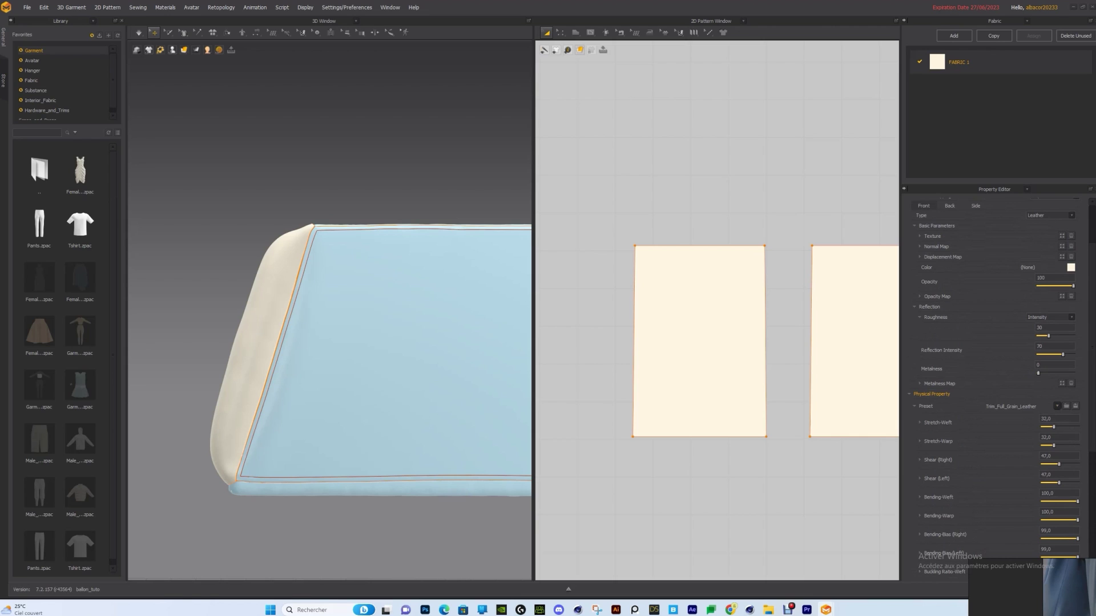
pyautogui.click(1056, 406)
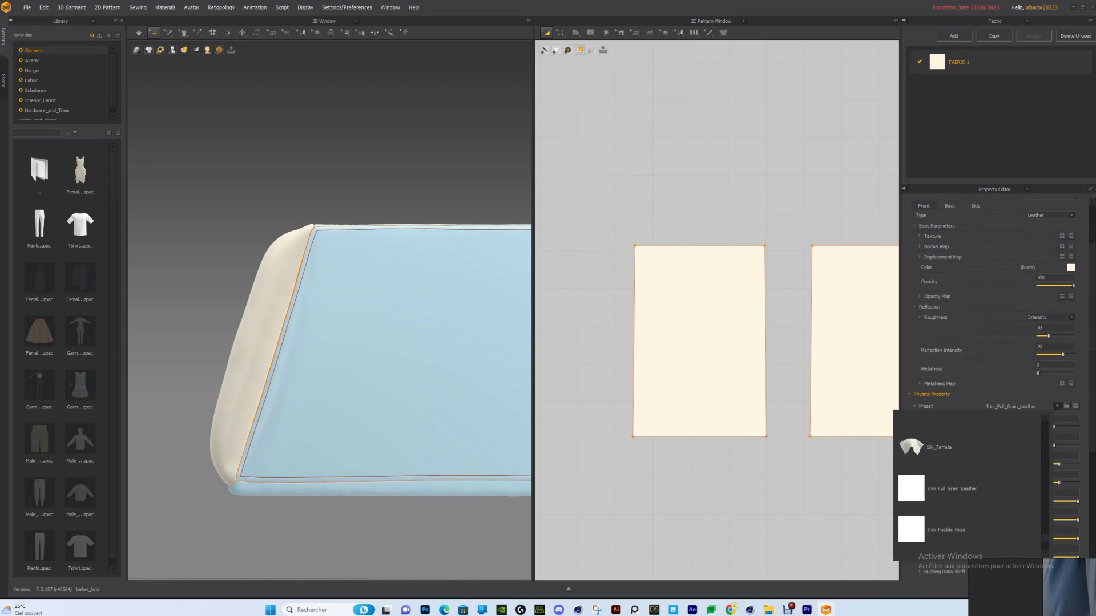
pyautogui.scroll(10, 948, 446)
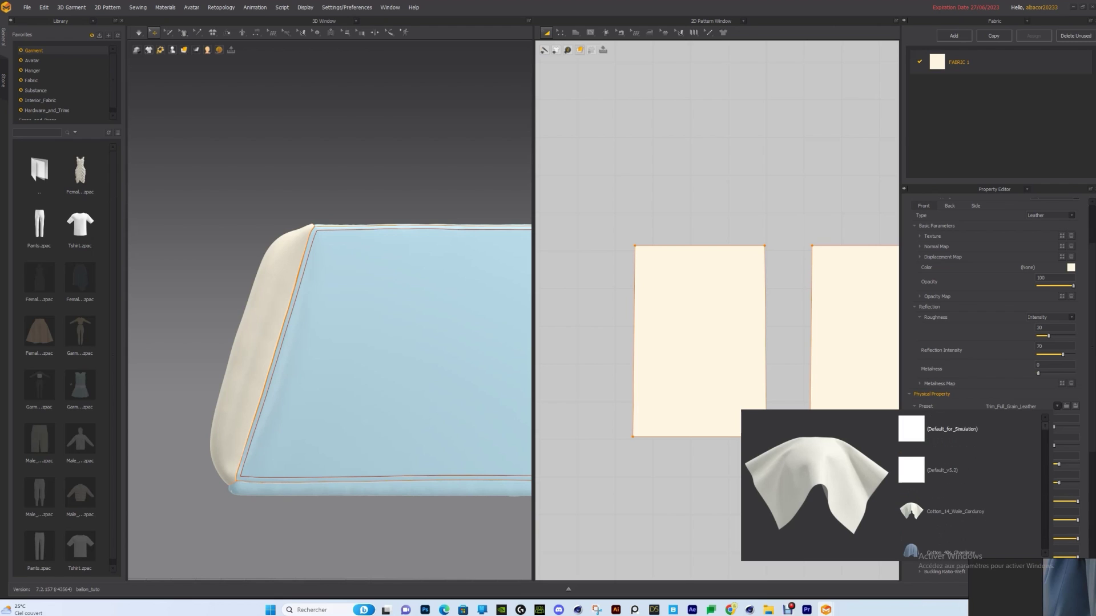
pyautogui.click(945, 428)
pyautogui.press('space')
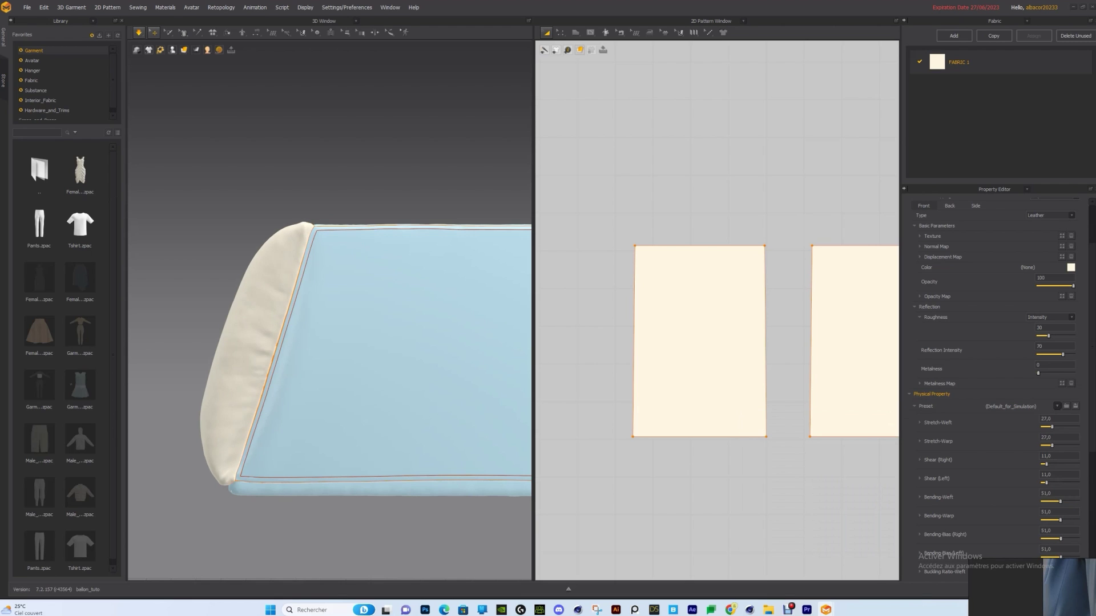
pyautogui.moveTo(320, 354); pyautogui.dragTo(359, 354, button='right')
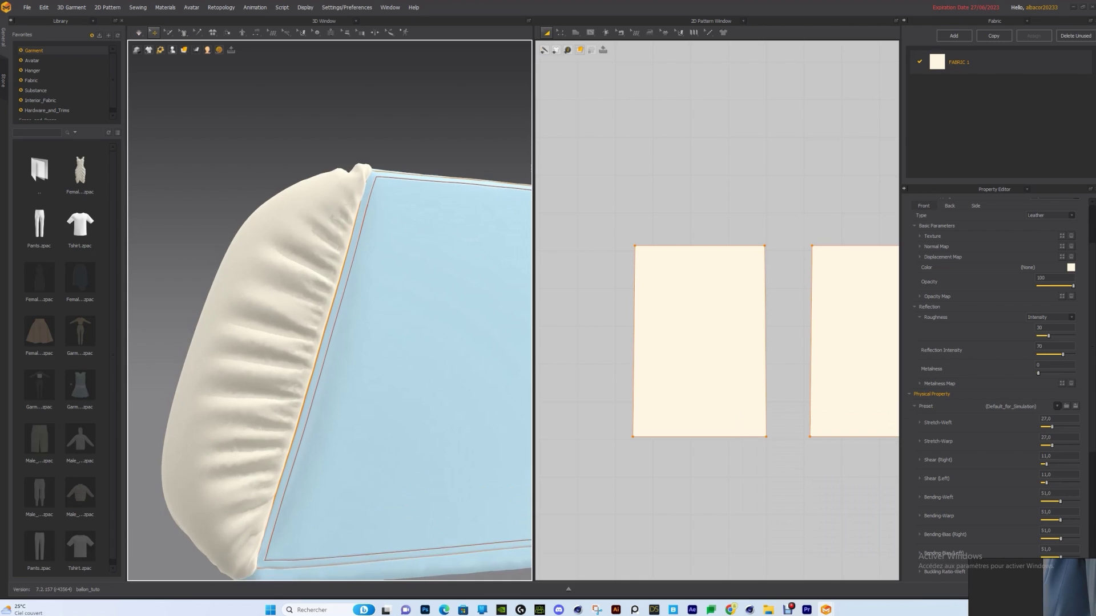
pyautogui.press('space')
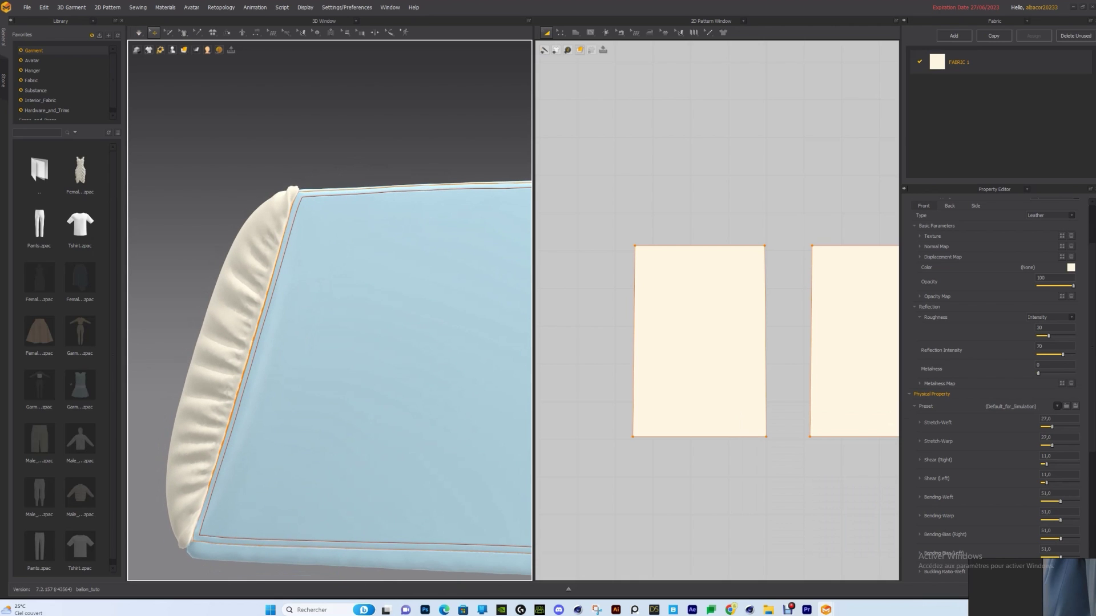
# Inspect the simulated bag end, revert its shape, and restore FABRIC 1's physical preset to Trim_Full_Grain_Leather.
pyautogui.moveTo(189, 542); pyautogui.dragTo(240, 554, button='right')
pyautogui.moveTo(240, 554); pyautogui.dragTo(294, 434, button='middle')
pyautogui.scroll(-3, 294, 434)
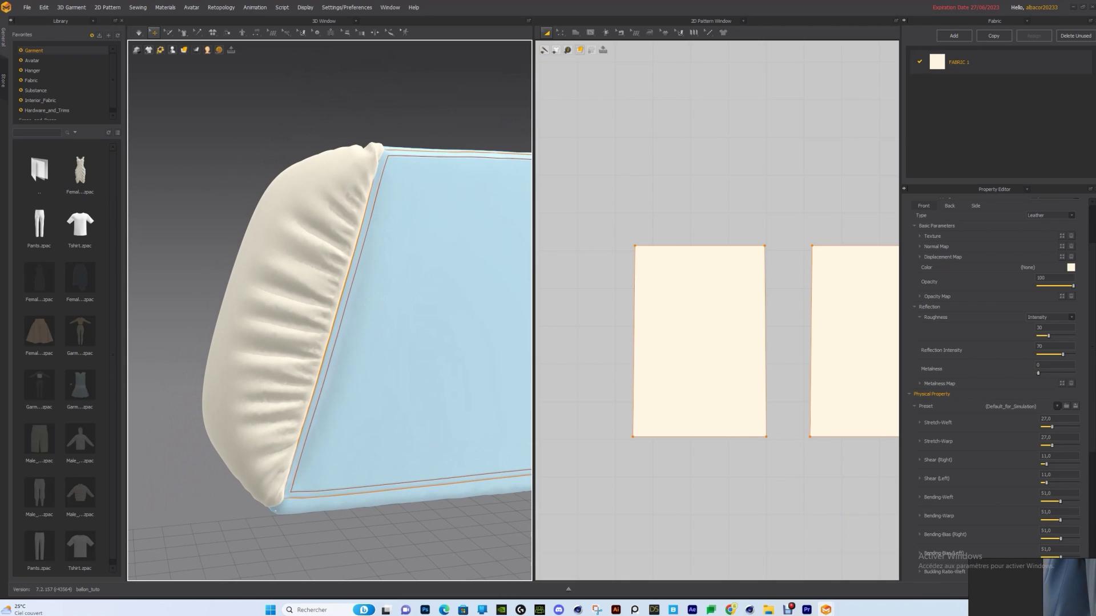
pyautogui.moveTo(330, 343); pyautogui.dragTo(297, 320, button='right')
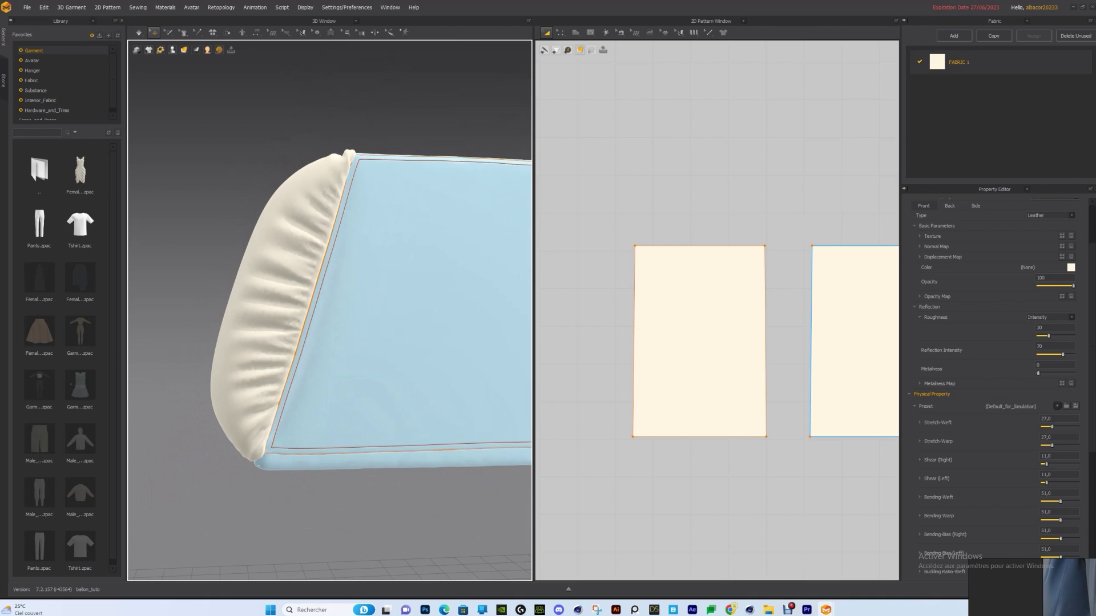
pyautogui.click(1057, 405)
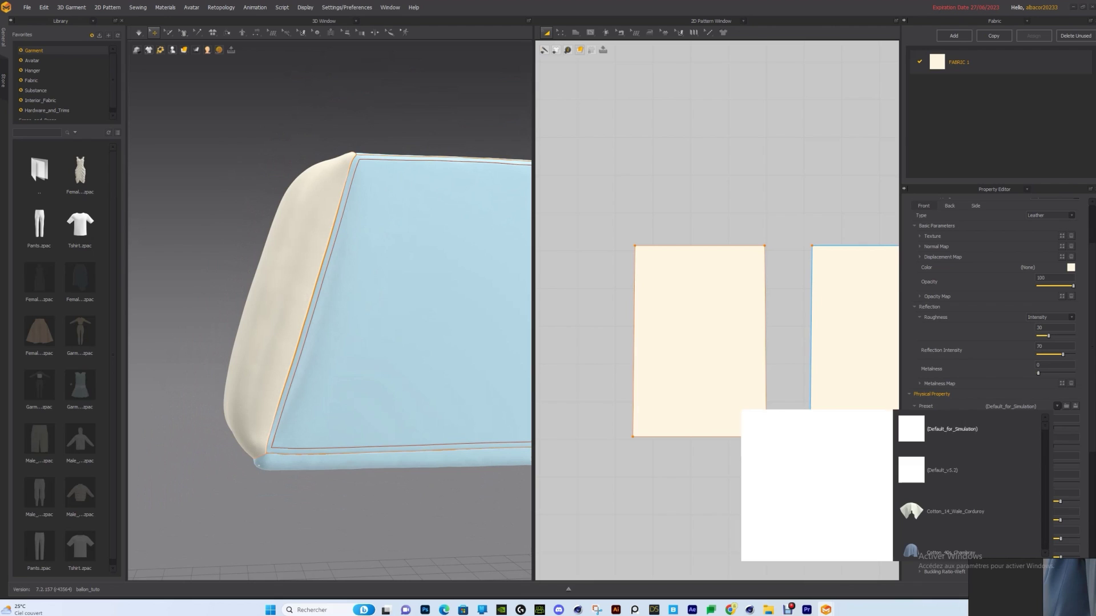
pyautogui.moveTo(1045, 426); pyautogui.dragTo(1045, 540)
pyautogui.scroll(2, 948, 511)
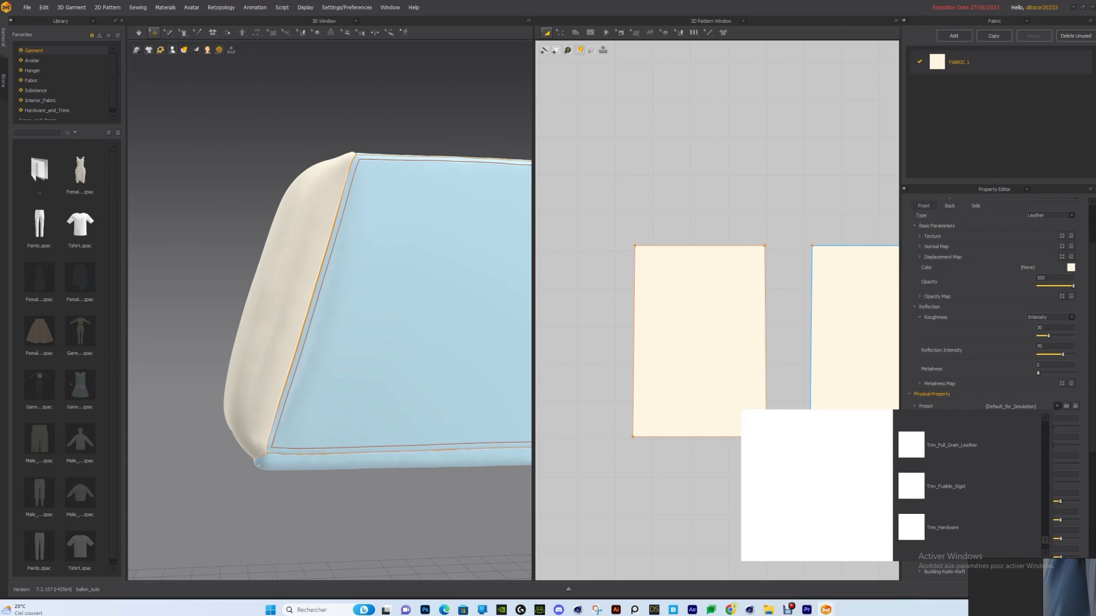
pyautogui.click(952, 510)
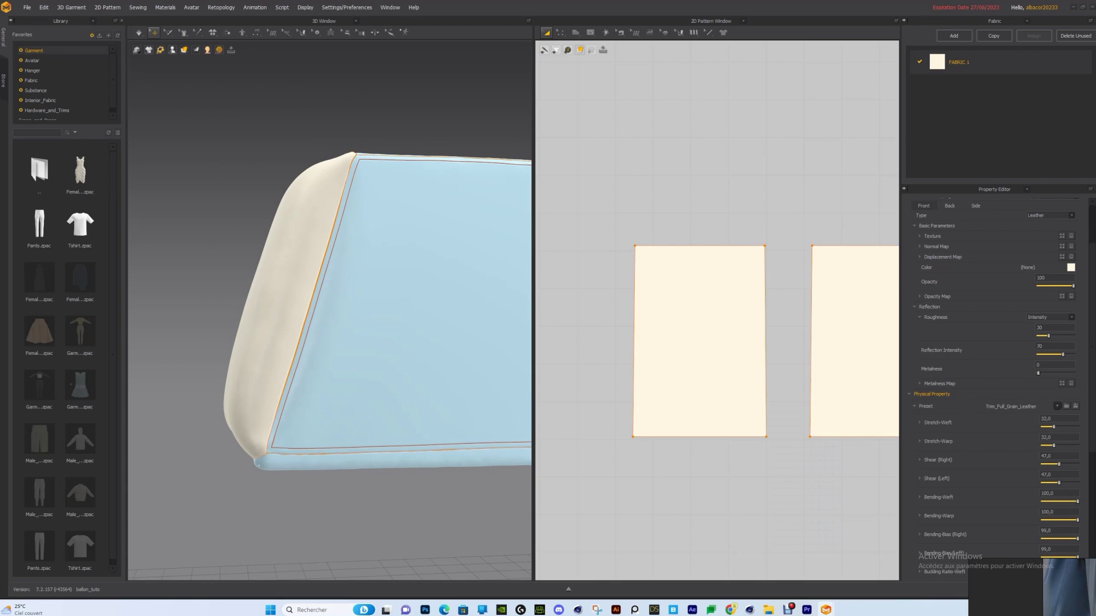
# Select the clone pattern and move the reference photo aside to uncover the pattern's simulation properties.
pyautogui.click(283, 268)
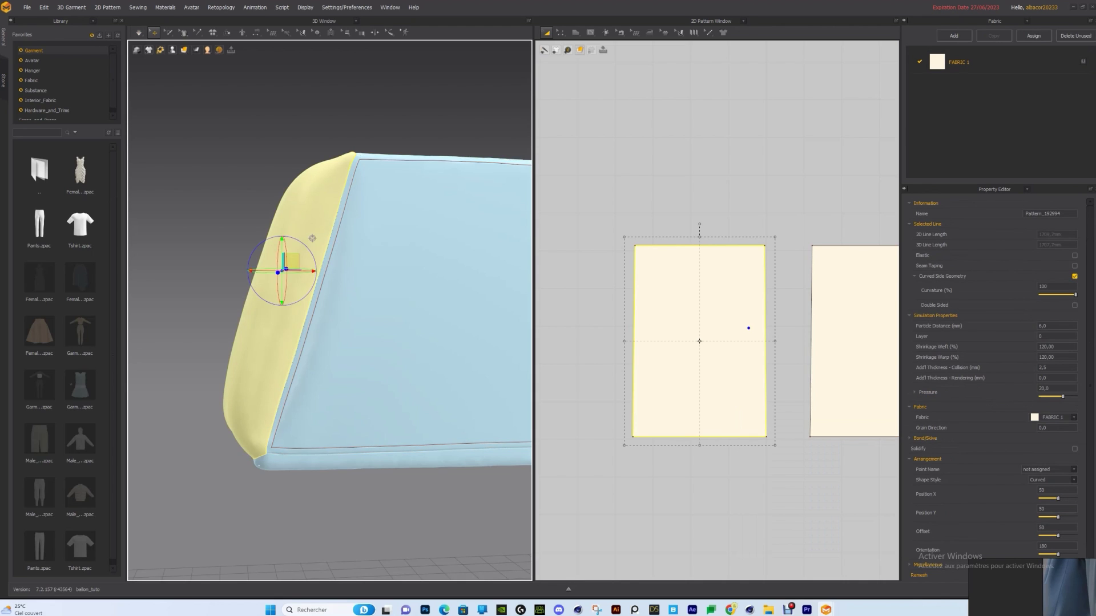
pyautogui.scroll(-2, 317, 247)
pyautogui.moveTo(320, 245); pyautogui.dragTo(286, 264, button='right')
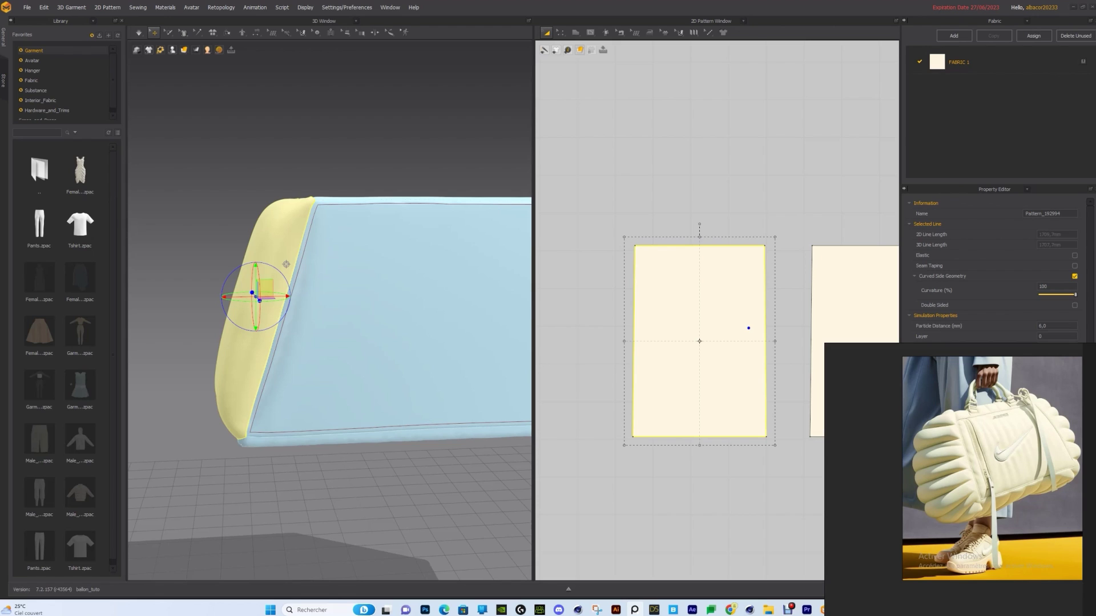
pyautogui.moveTo(992, 468); pyautogui.dragTo(1029, 525, button='right')
pyautogui.click(791, 366)
pyautogui.click(719, 354)
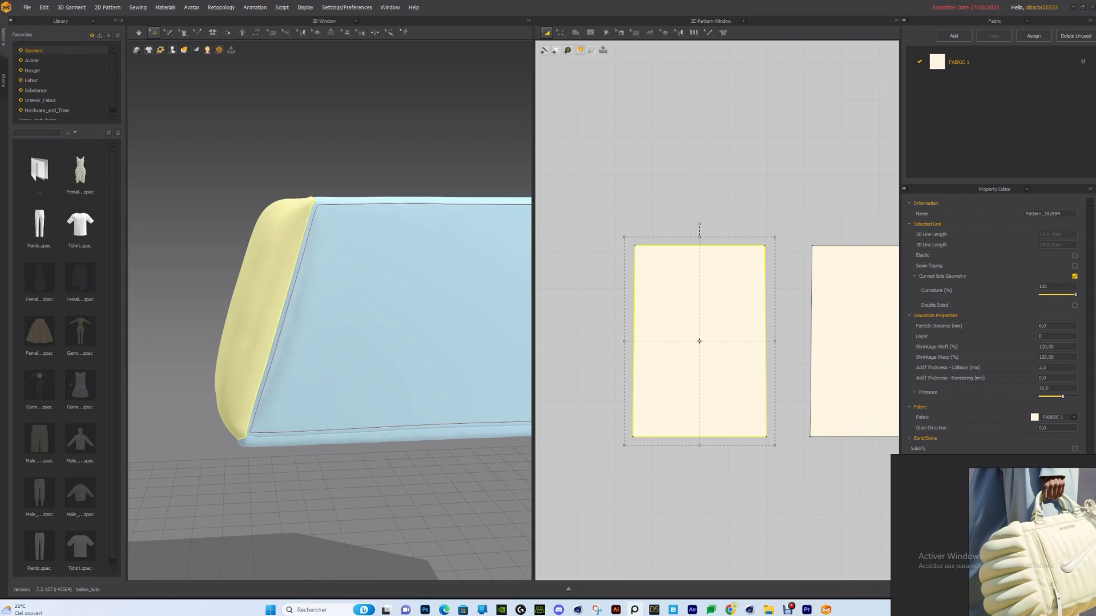
# Set the clone pattern's weft and warp shrinkage to 130% and simulate it.
pyautogui.click(1049, 346)
pyautogui.press('Tab')
pyautogui.write('1')
pyautogui.press('space')
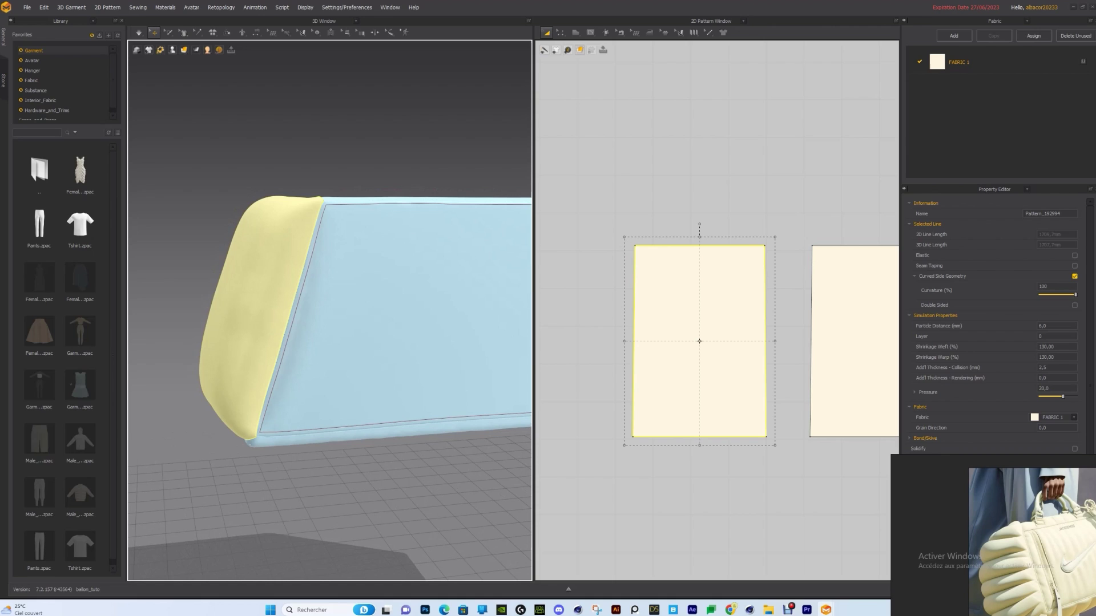
# Set the clone pattern's weft and warp shrinkage to 140% and simulate the end panel.
pyautogui.click(1046, 346)
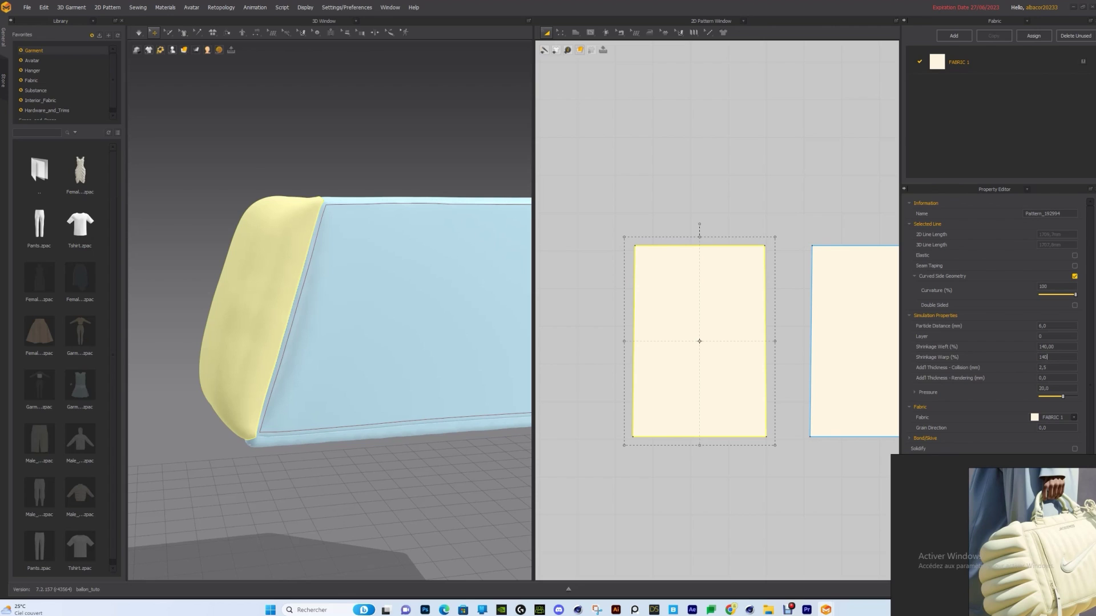
pyautogui.press('space')
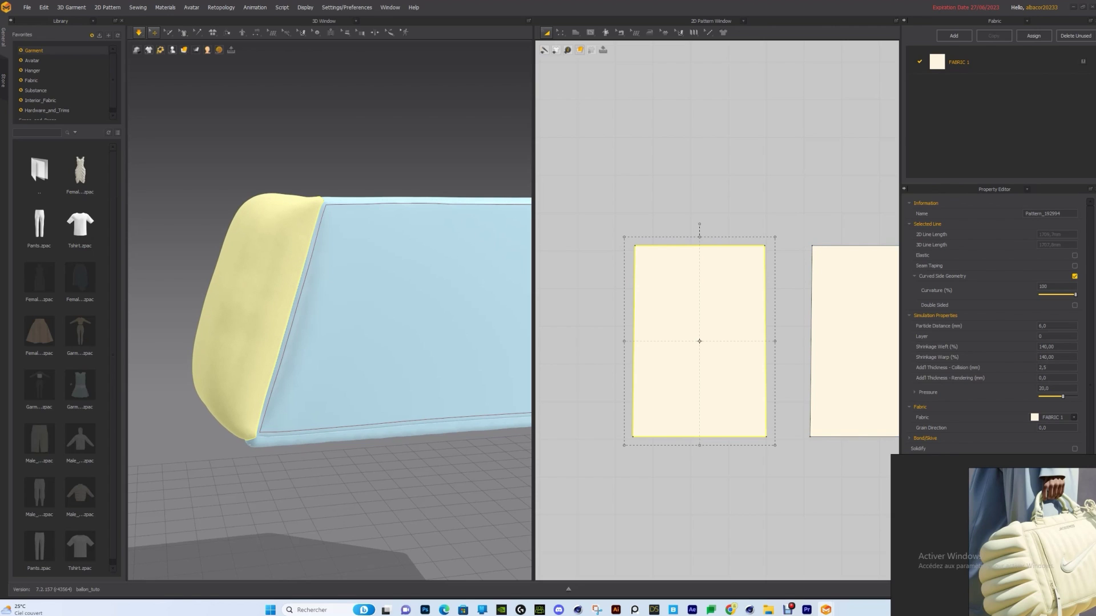
pyautogui.press('space')
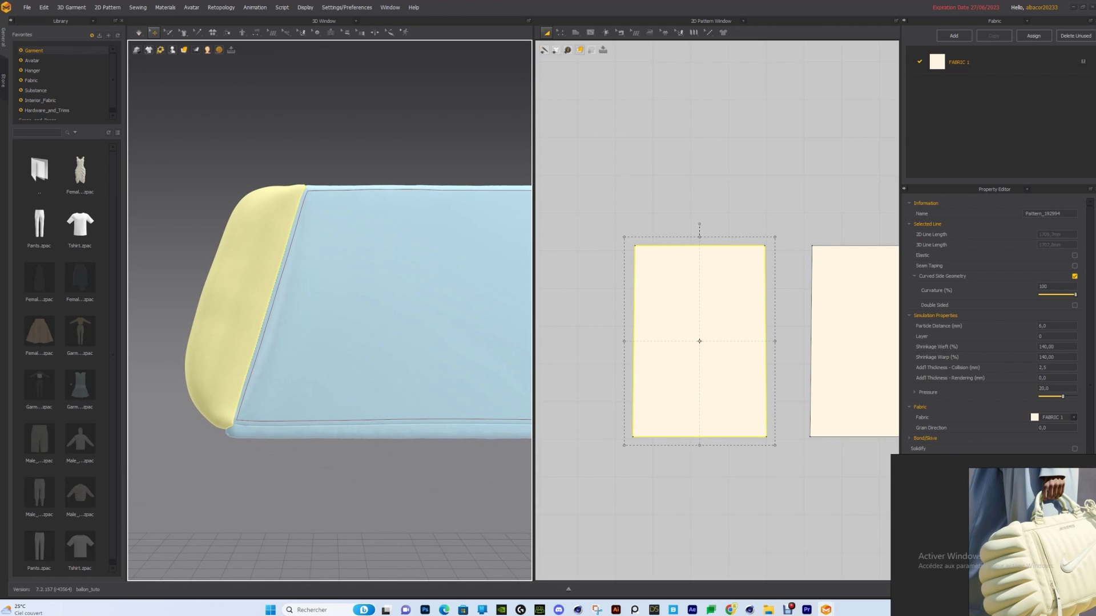
# Increase the clone pattern's weft and warp shrinkage to 150% and simulate it.
pyautogui.click(1047, 347)
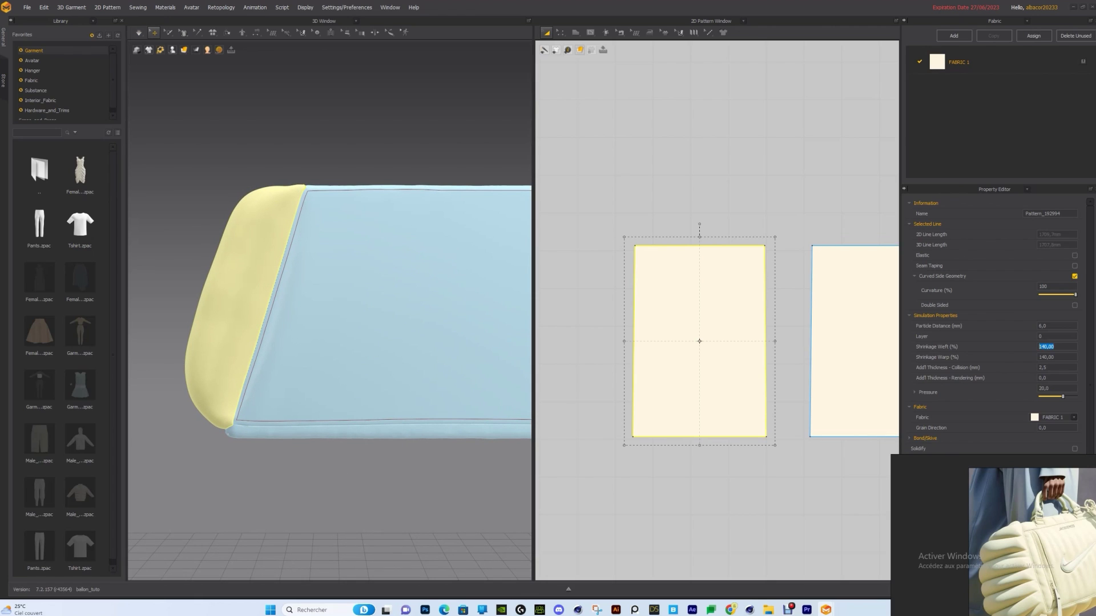
pyautogui.press('Tab')
pyautogui.write('15')
pyautogui.press('space')
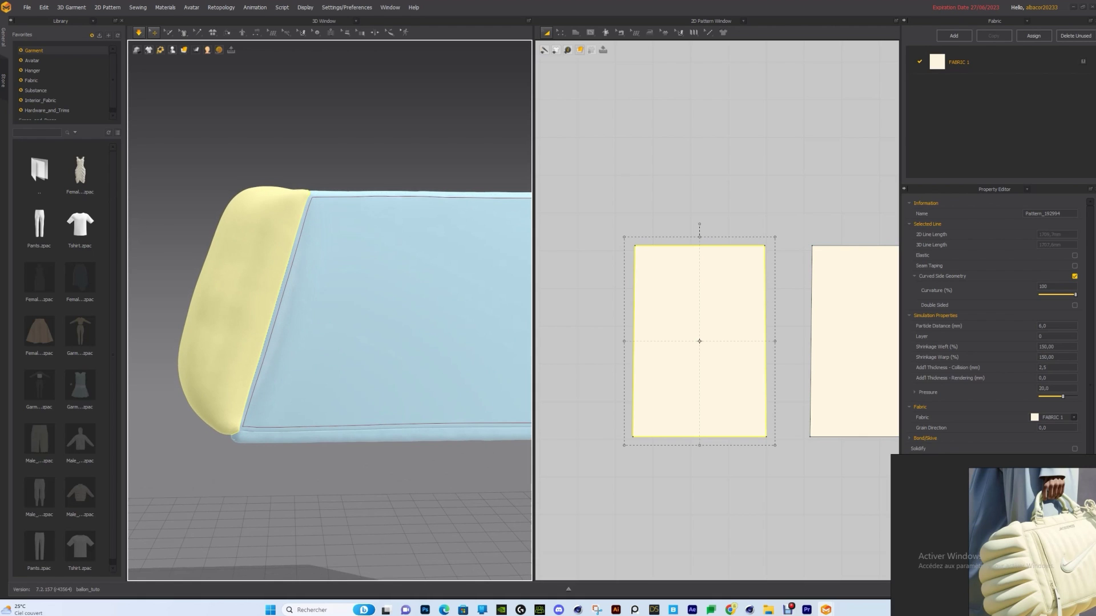
# Raise the clone pattern's shrinkage to 160% in both weft and warp while it simulates.
pyautogui.click(1046, 346)
pyautogui.write('160')
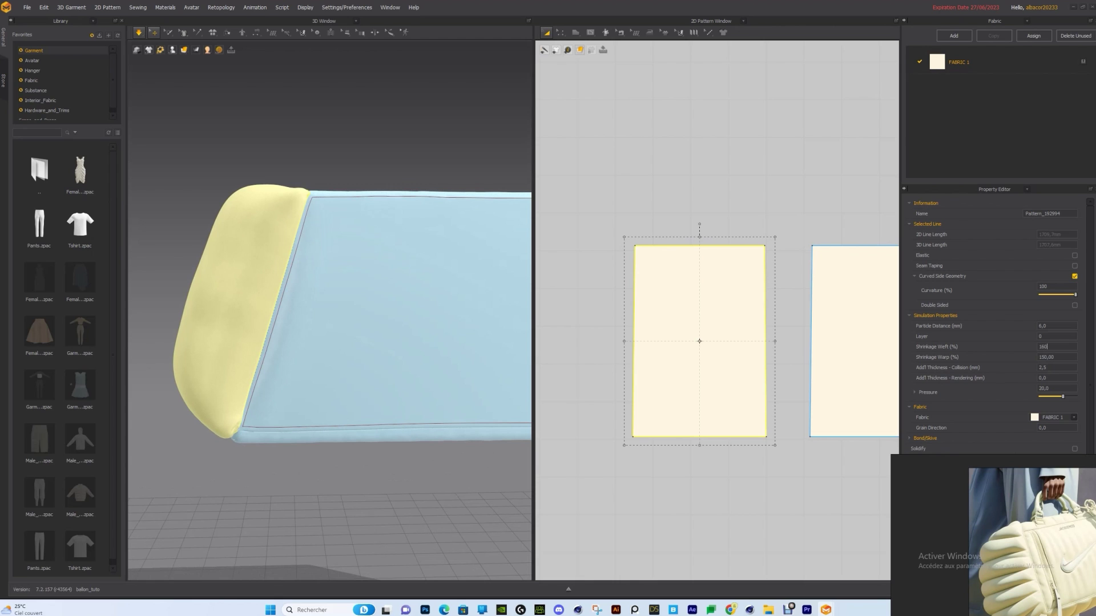
pyautogui.press('Tab')
pyautogui.write('160')
pyautogui.press('Return')
pyautogui.press('space')
# Inspect the inflated bag end, simulate it further, and reposition the reference photo to show more of the quilted bag.
pyautogui.moveTo(286, 311)
pyautogui.mouseDown(button='right')
pyautogui.moveTo(451, 311)
pyautogui.moveTo(342, 311)
pyautogui.moveTo(294, 294)
pyautogui.mouseUp(button='right')
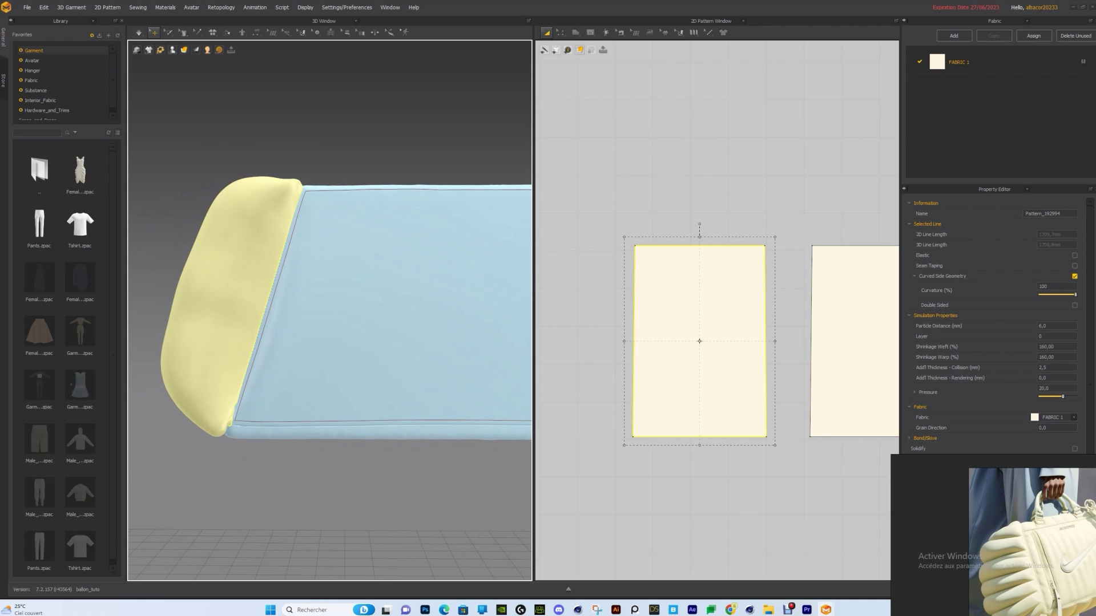
pyautogui.moveTo(294, 294); pyautogui.dragTo(462, 302, button='right')
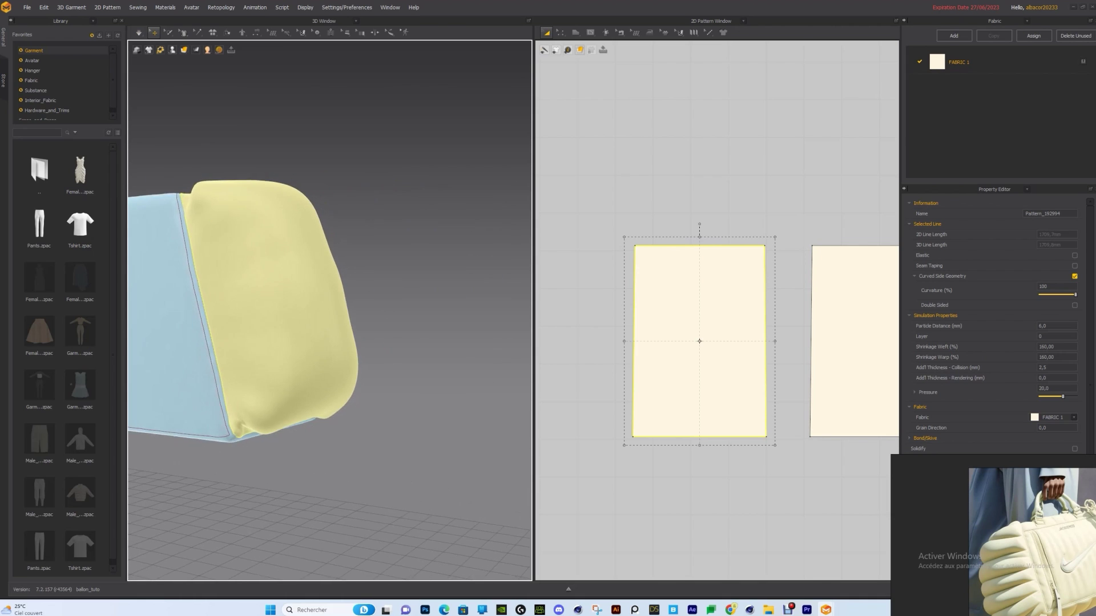
pyautogui.moveTo(330, 308); pyautogui.dragTo(209, 308, button='right')
pyautogui.moveTo(209, 308); pyautogui.dragTo(240, 334, button='middle')
pyautogui.moveTo(240, 335)
pyautogui.mouseDown(button='right')
pyautogui.moveTo(256, 335)
pyautogui.moveTo(228, 334)
pyautogui.mouseUp(button='right')
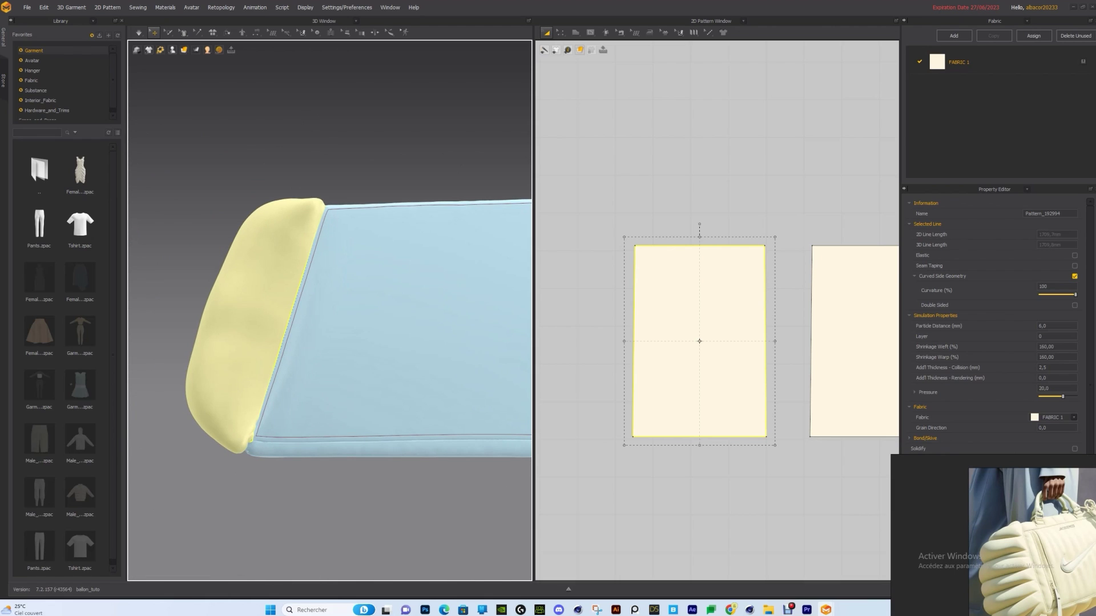
pyautogui.press('space')
pyautogui.moveTo(993, 537); pyautogui.dragTo(962, 502, button='right')
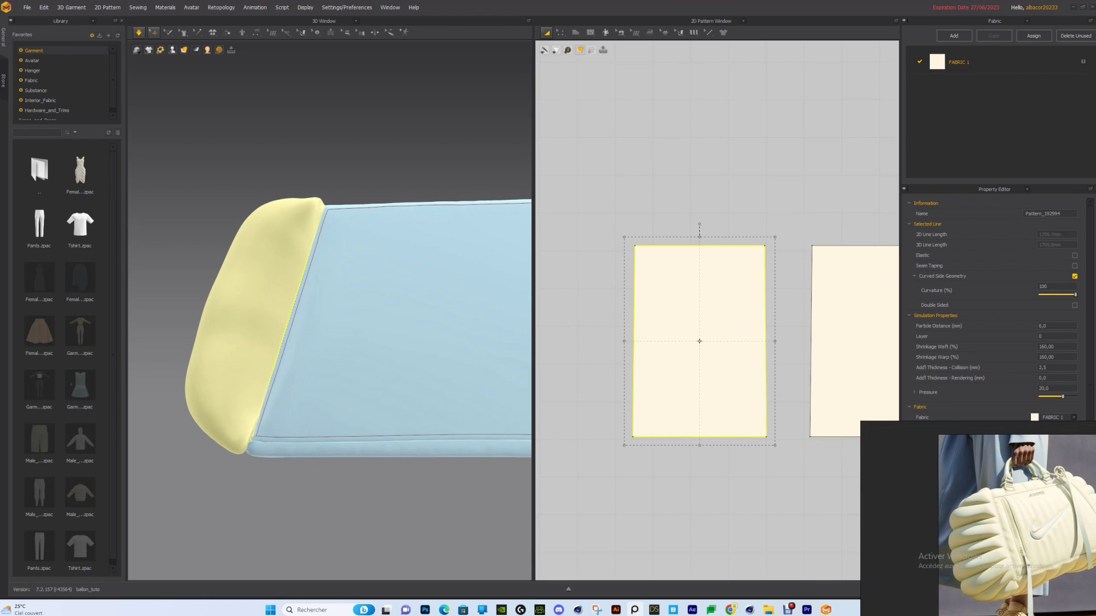
pyautogui.click(790, 340)
pyautogui.click(699, 340)
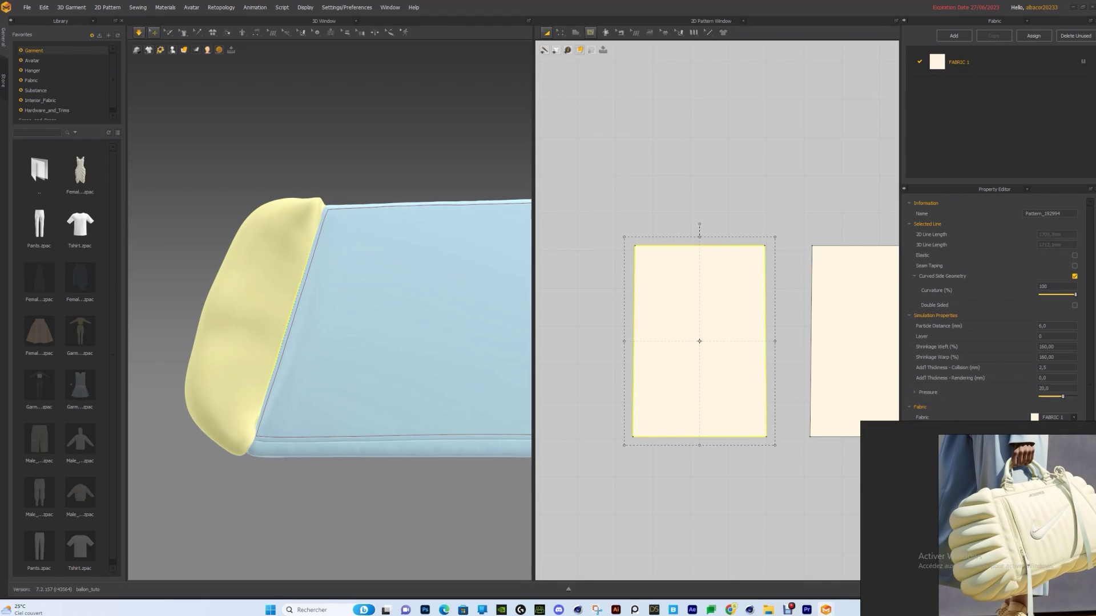
pyautogui.click(590, 33)
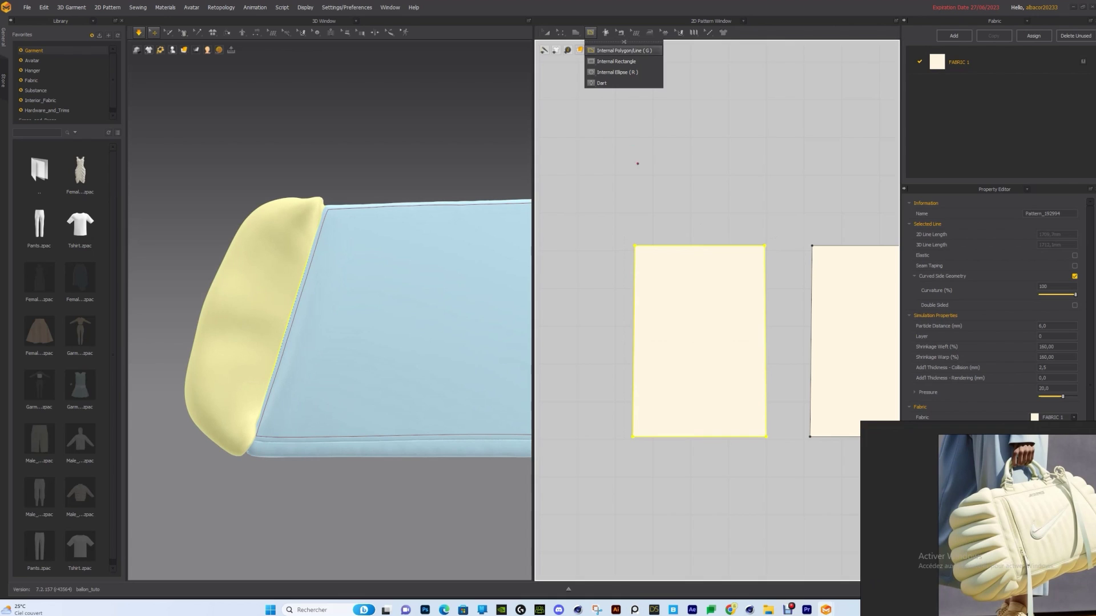
pyautogui.click(576, 32)
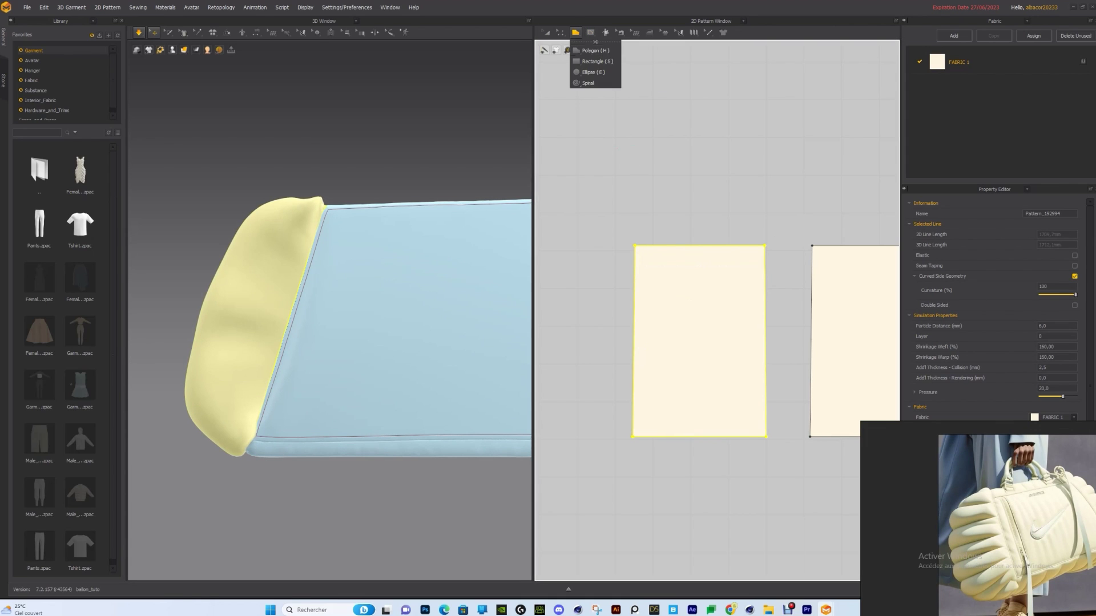
pyautogui.click(590, 32)
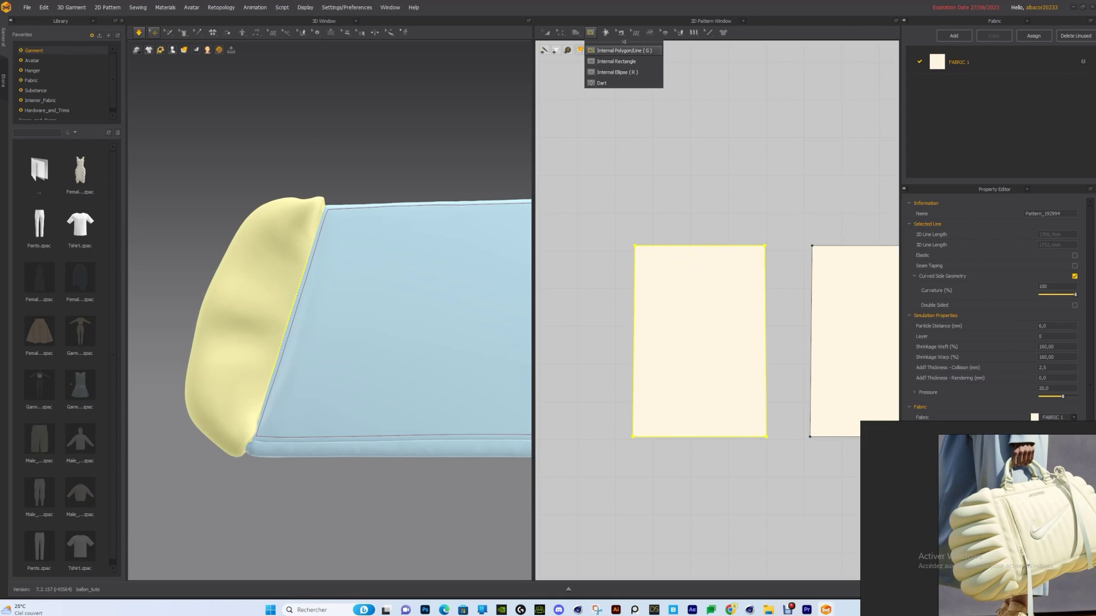
pyautogui.click(624, 50)
pyautogui.click(634, 270)
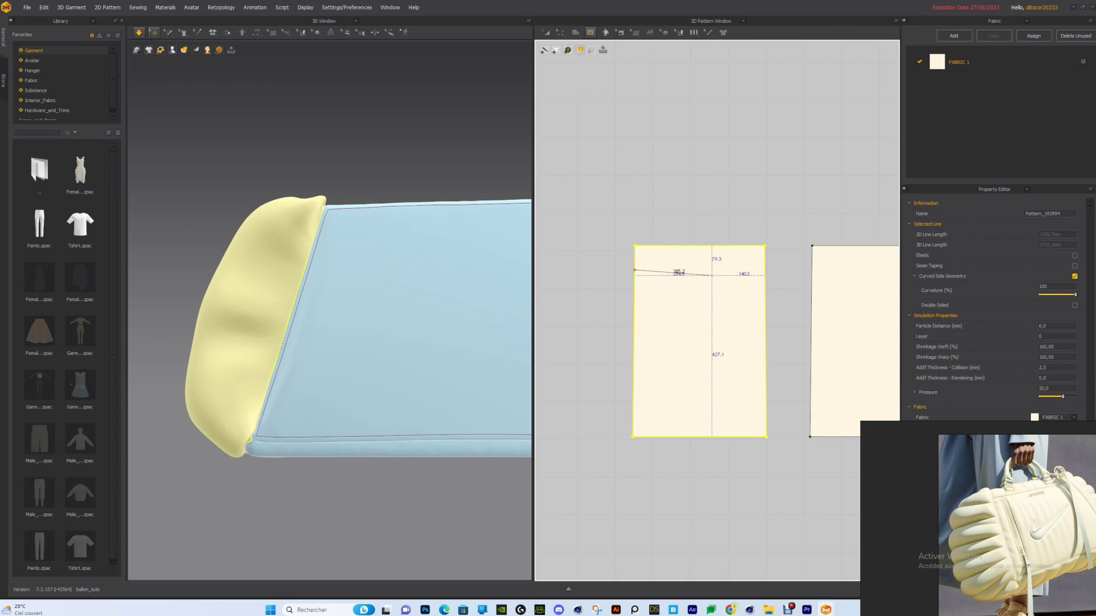
pyautogui.click(765, 269)
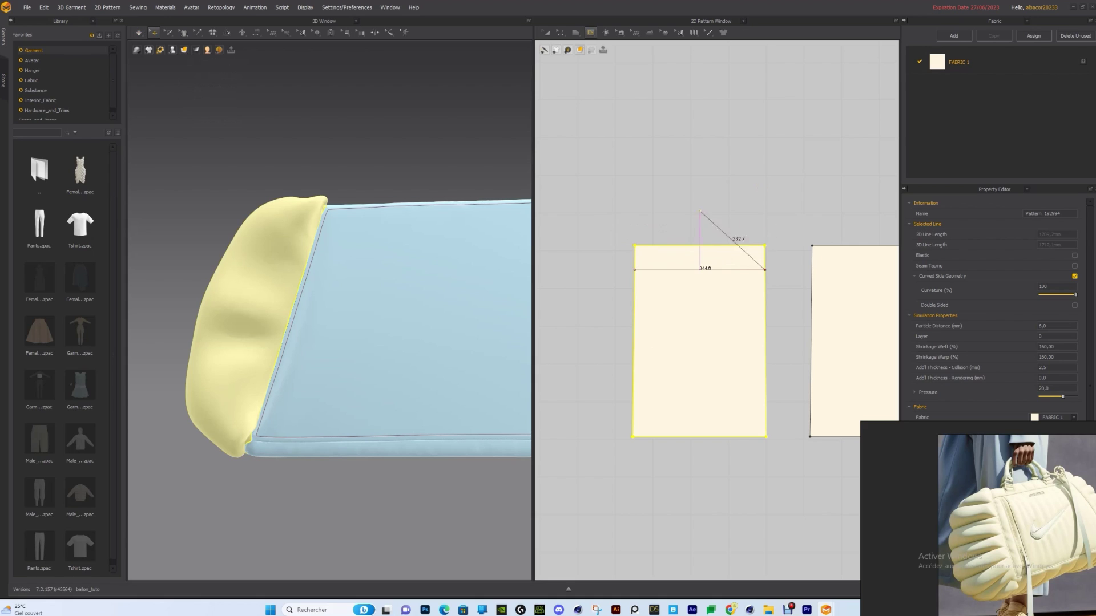
pyautogui.click(546, 32)
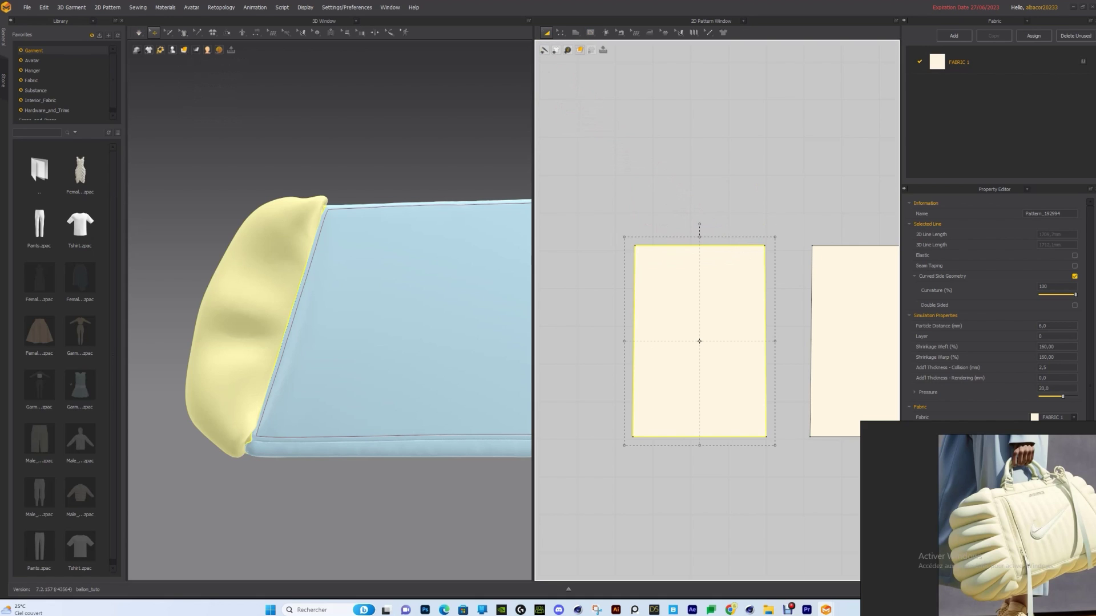
# Draw a horizontal internal line across the full width of the clone pattern, a short distance below its upper edge.
pyautogui.click(590, 32)
pyautogui.click(605, 49)
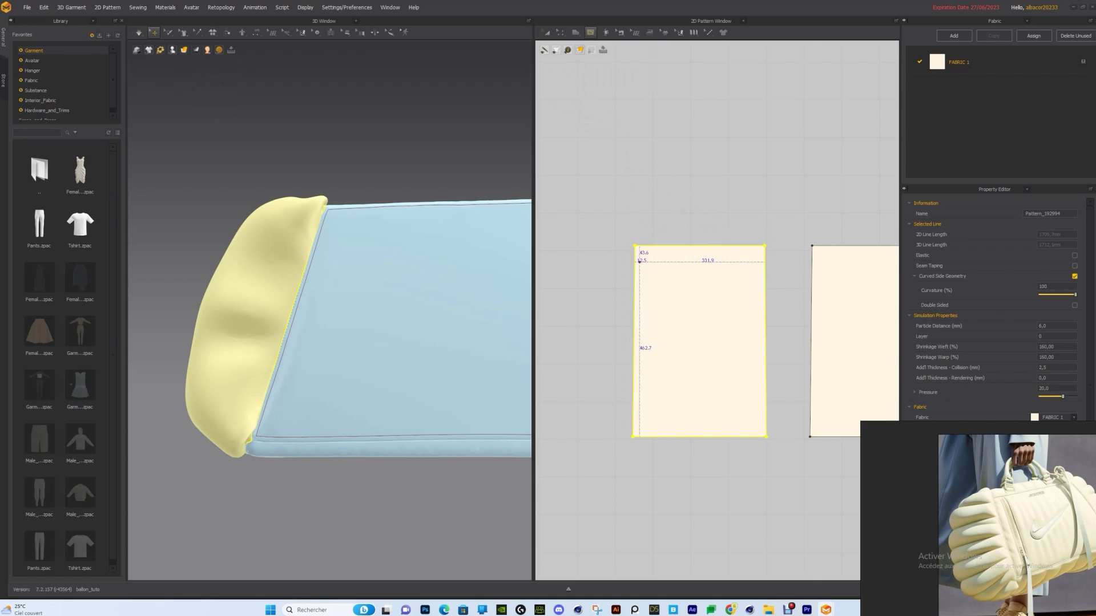
pyautogui.click(635, 267)
pyautogui.click(765, 267)
pyautogui.press('Return')
pyautogui.click(546, 32)
pyautogui.moveTo(399, 297)
pyautogui.mouseDown(button='right')
pyautogui.moveTo(436, 338)
pyautogui.moveTo(413, 309)
pyautogui.mouseUp(button='right')
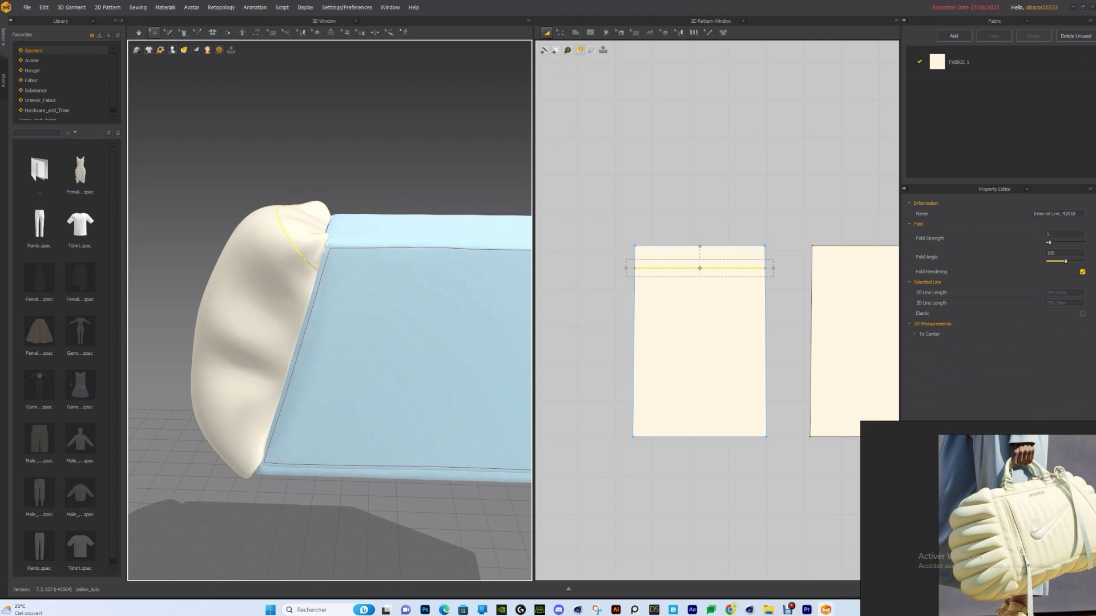
# Paste a copy of the internal line about 55 mm below the original on the clone pattern.
pyautogui.click(785, 327)
pyautogui.scroll(5, 768, 327)
pyautogui.moveTo(768, 327); pyautogui.dragTo(844, 414, button='middle')
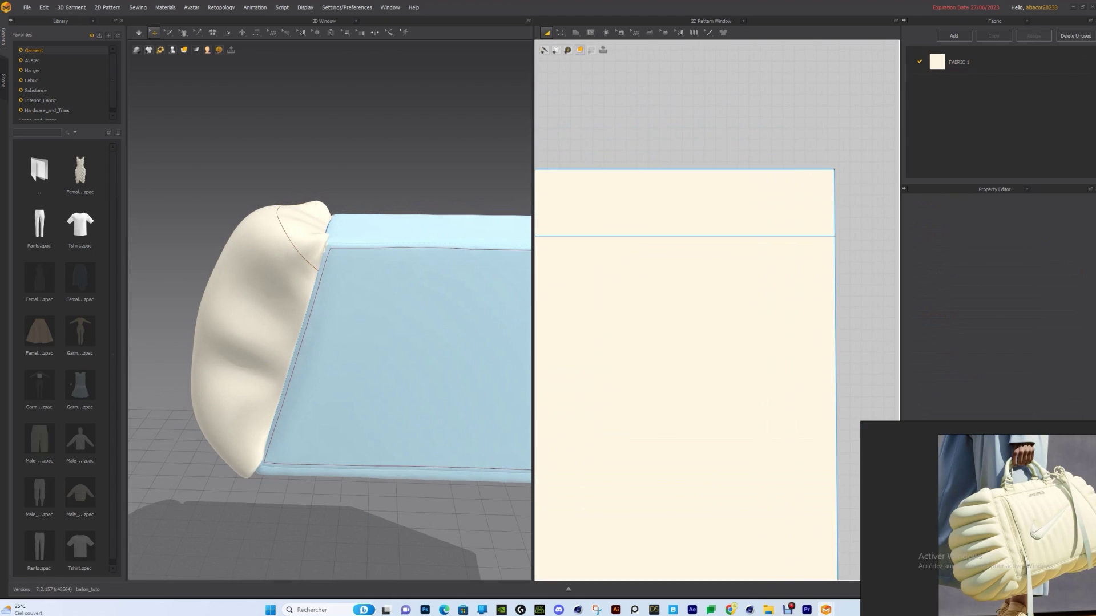
pyautogui.scroll(5, 840, 242)
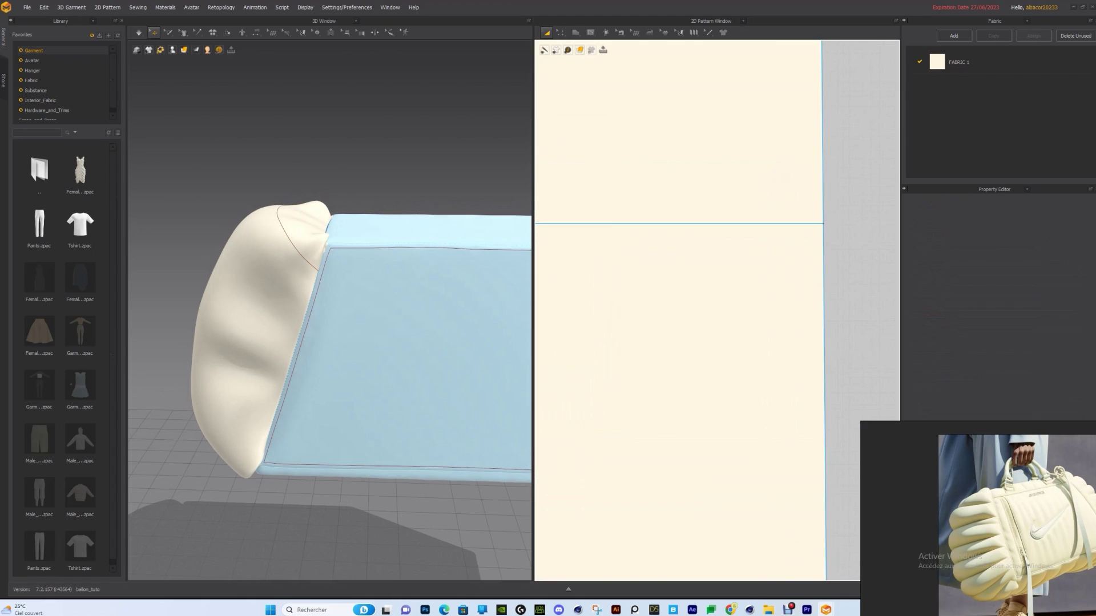
pyautogui.scroll(-4, 685, 242)
pyautogui.moveTo(685, 242); pyautogui.dragTo(839, 251, button='middle')
pyautogui.scroll(-2, 717, 295)
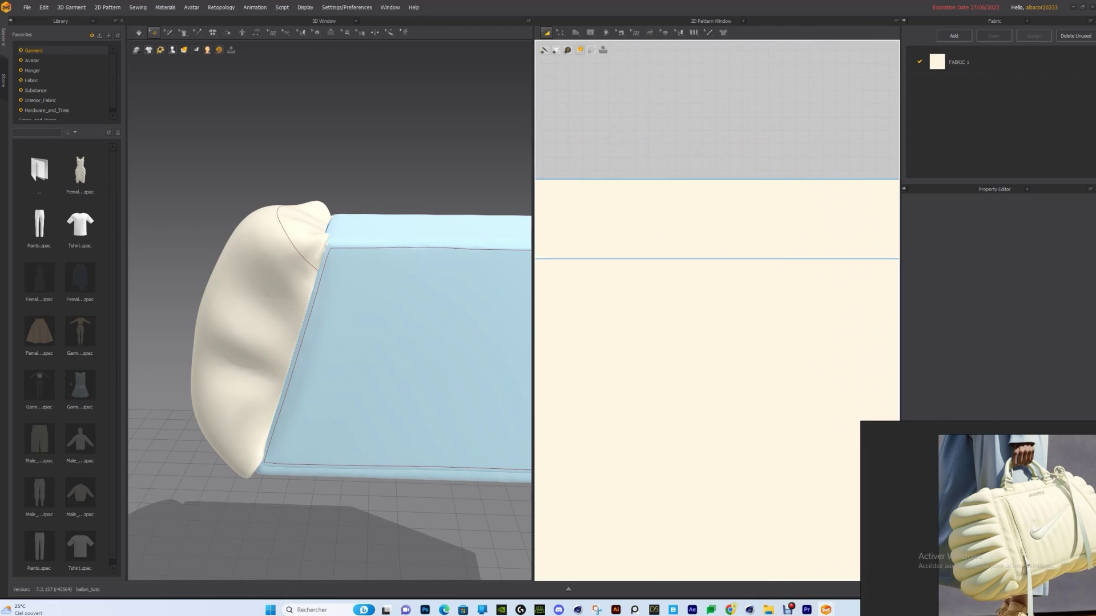
pyautogui.moveTo(696, 295); pyautogui.dragTo(857, 275, button='middle')
pyautogui.click(786, 239)
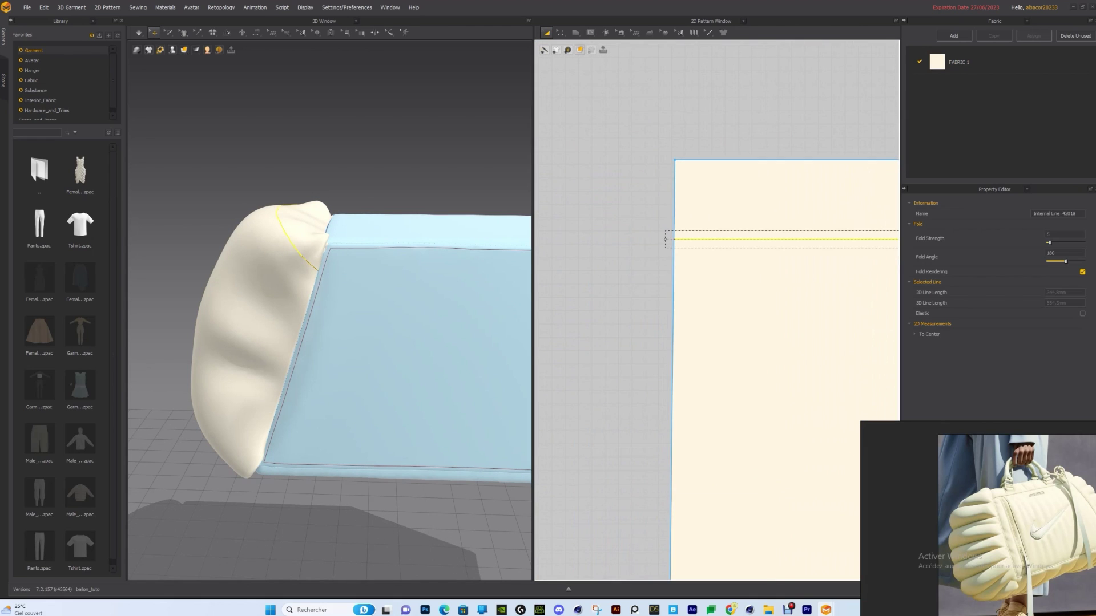
pyautogui.scroll(-4, 716, 308)
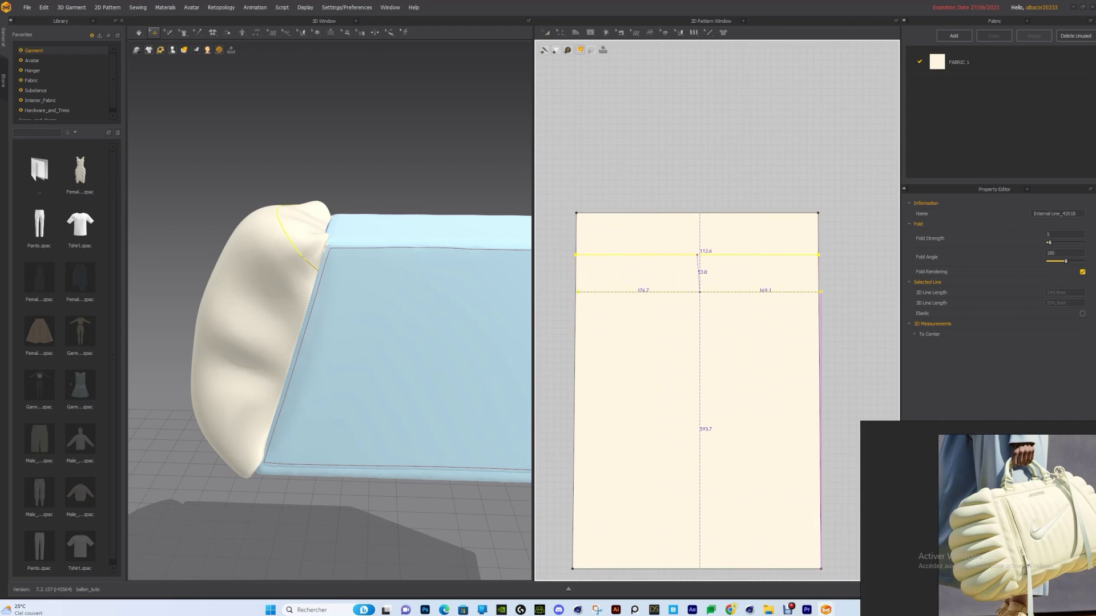
pyautogui.click(697, 294)
# Copy both internal lines and paste the pair about 110 mm lower, continuing the even spacing.
pyautogui.click(697, 254)
pyautogui.keyDown('shift'); pyautogui.click(697, 293); pyautogui.keyUp('shift')
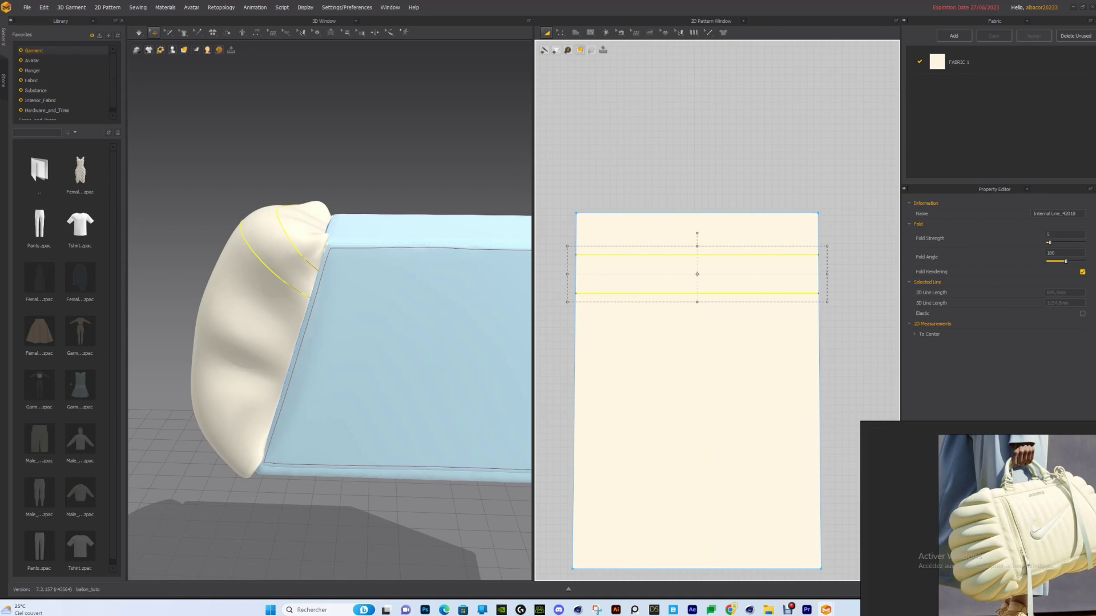
pyautogui.hotkey('ctrl', 'c')
pyautogui.hotkey('ctrl', 'v')
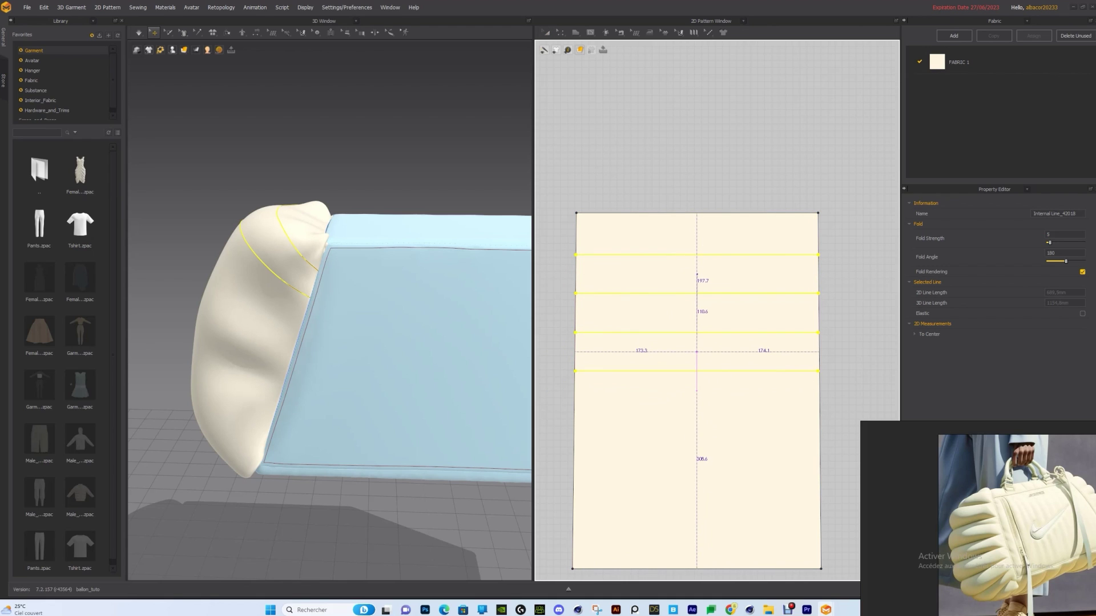
pyautogui.click(696, 352)
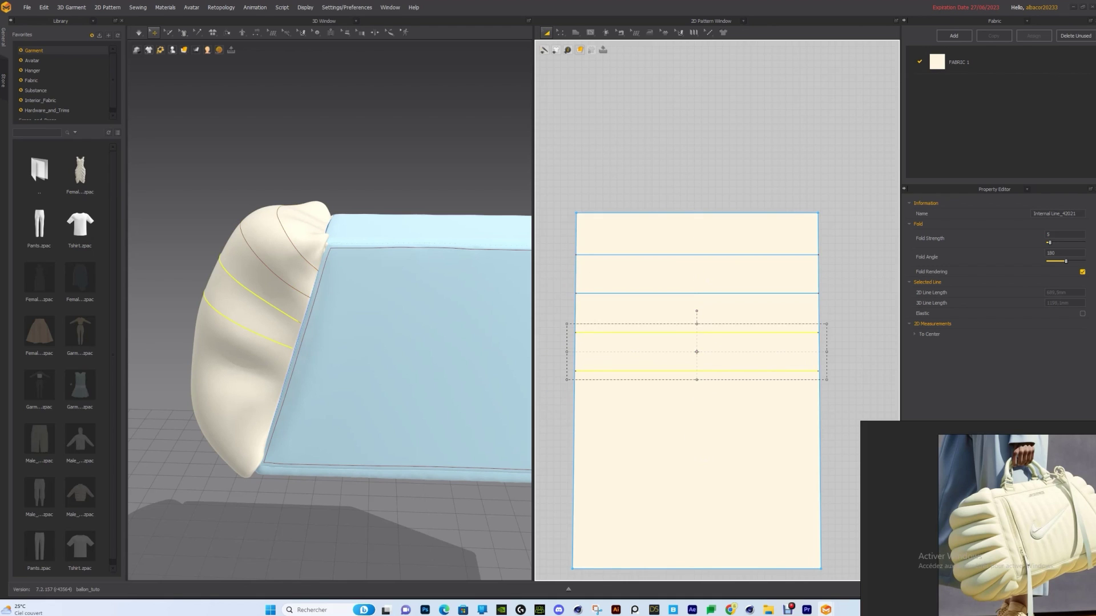
# Nudge all four internal lines slightly down the pattern, and the lowest one a little further.
pyautogui.keyDown('shift'); pyautogui.click(696, 293); pyautogui.keyUp('shift')
pyautogui.keyDown('shift'); pyautogui.click(696, 254); pyautogui.keyUp('shift')
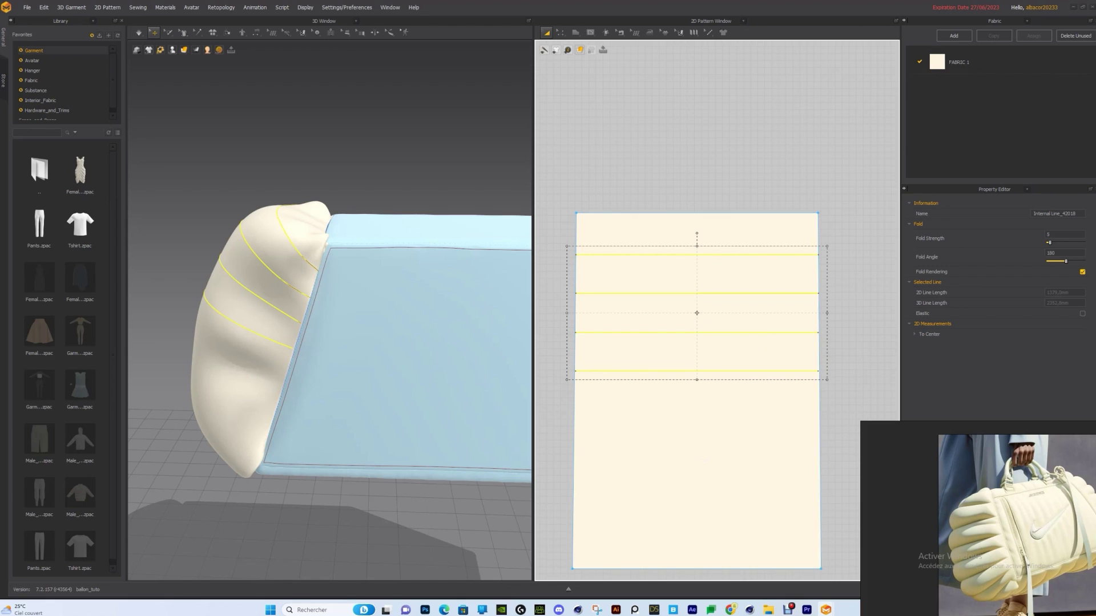
pyautogui.press('Down')
pyautogui.press('Escape')
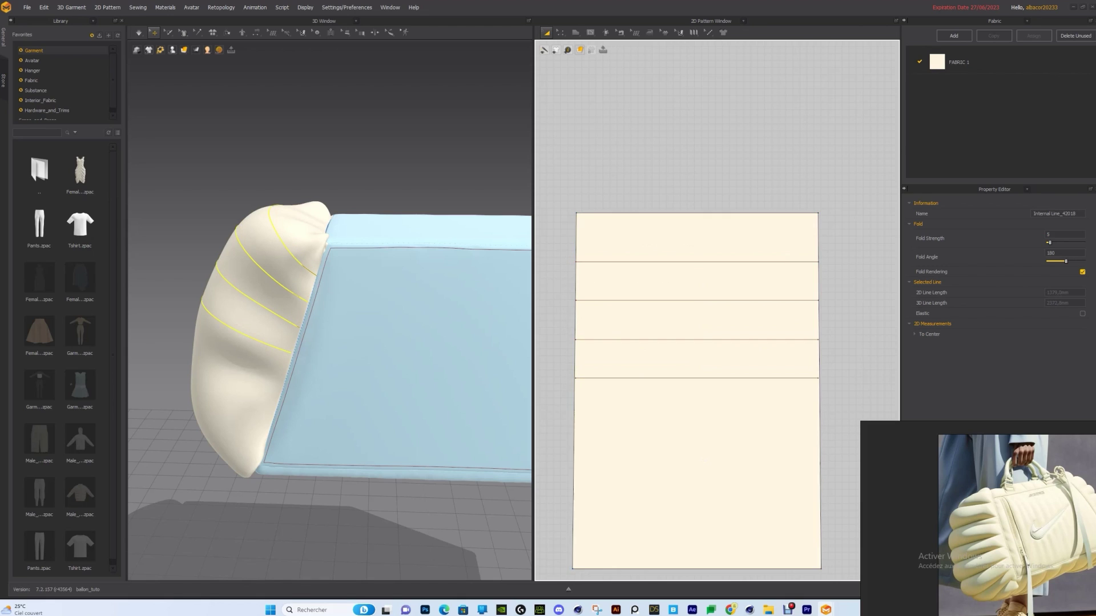
pyautogui.click(697, 377)
pyautogui.press('Down')
pyautogui.press('Escape')
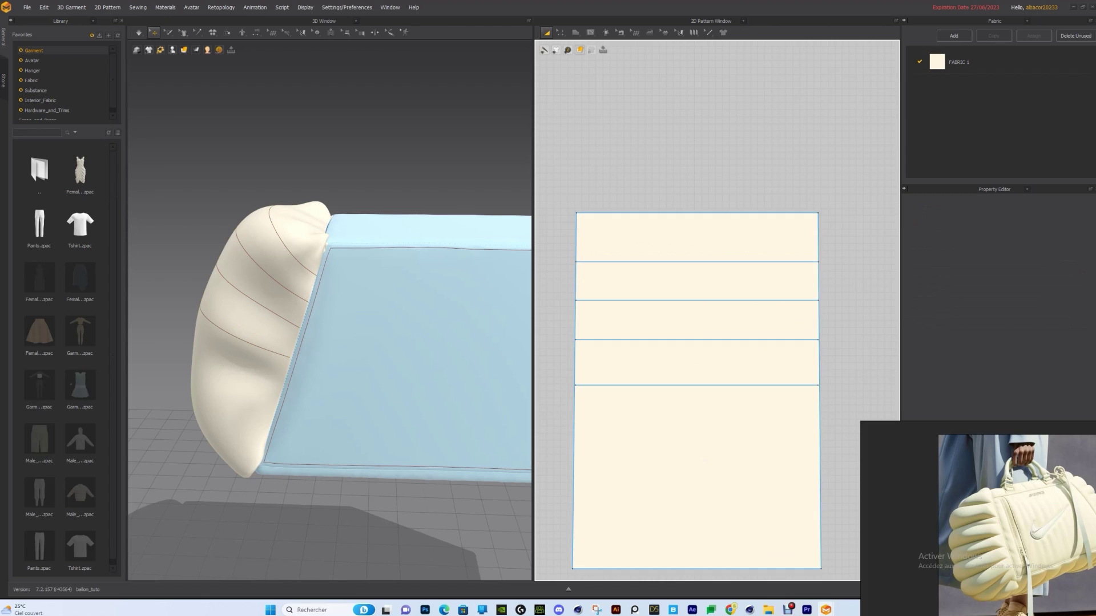
# Copy the three lower internal lines and paste them about 200 mm further down the pattern.
pyautogui.click(696, 385)
pyautogui.keyDown('shift'); pyautogui.click(696, 340); pyautogui.keyUp('shift')
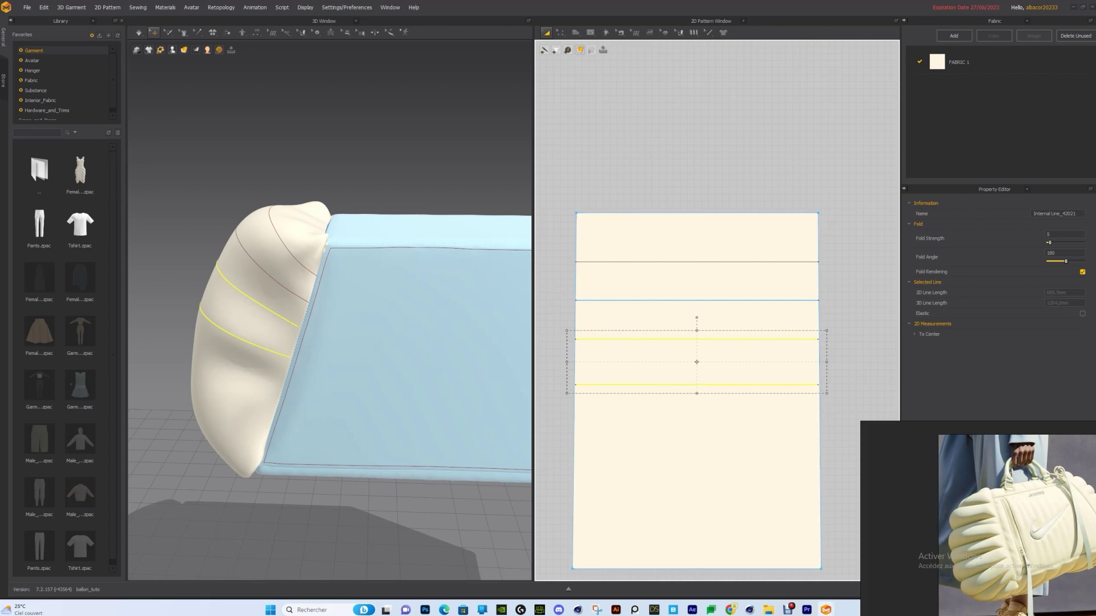
pyautogui.keyDown('shift'); pyautogui.click(696, 300); pyautogui.keyUp('shift')
pyautogui.hotkey('ctrl', 'c')
pyautogui.hotkey('ctrl', 'v')
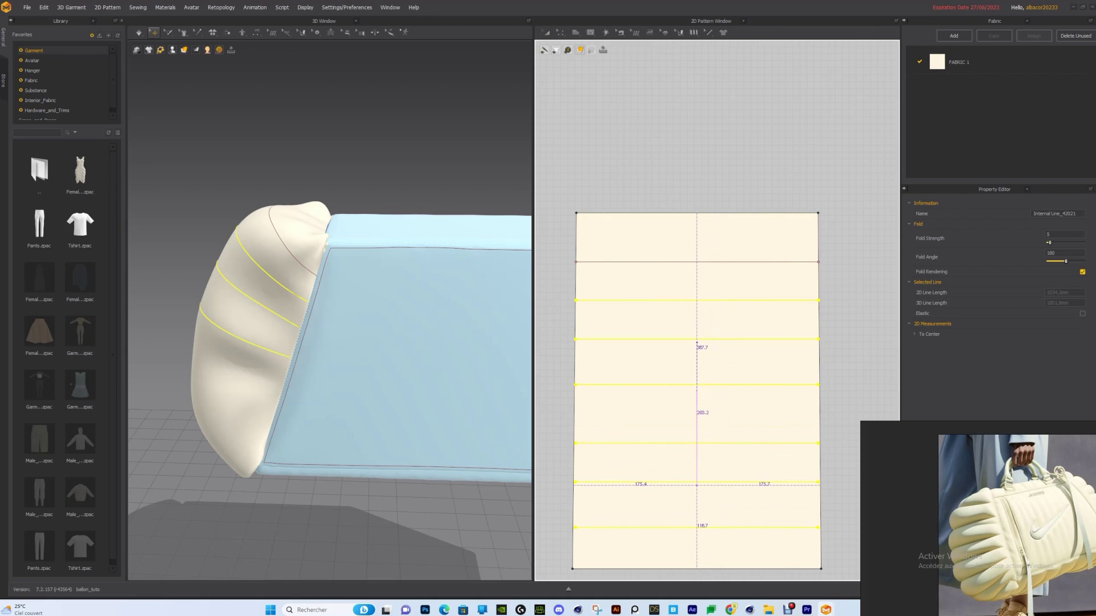
pyautogui.click(697, 486)
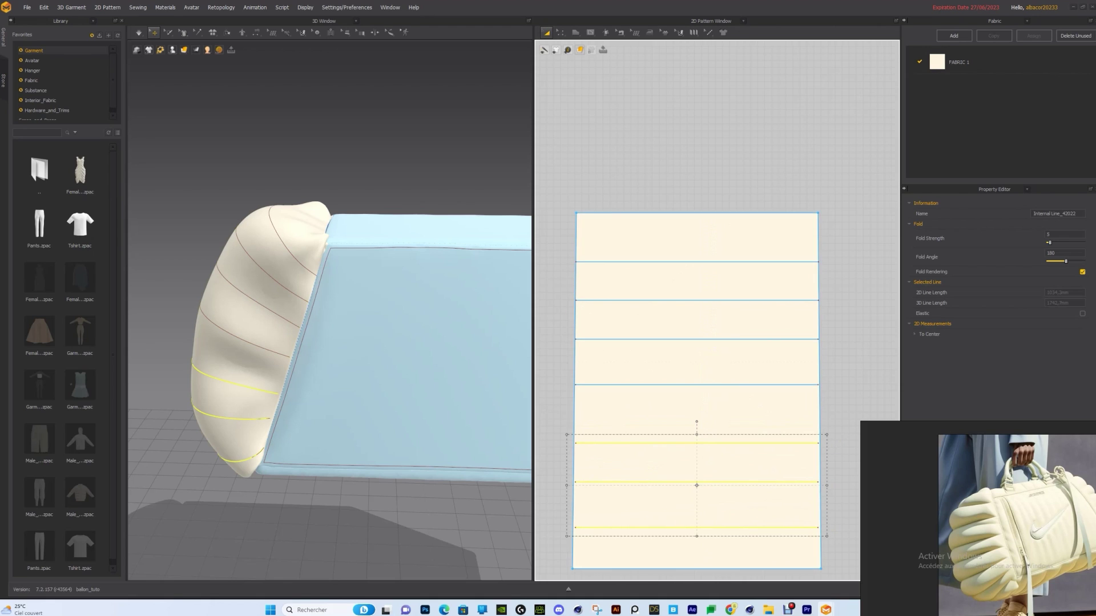
# Examine the spacing of the seven internal lines on the clone pattern and their placement on the inflated end panel.
pyautogui.scroll(-3, 604, 460)
pyautogui.scroll(-2, 560, 445)
pyautogui.moveTo(562, 434); pyautogui.dragTo(709, 417, button='middle')
pyautogui.scroll(-2, 709, 394)
pyautogui.moveTo(696, 405); pyautogui.dragTo(678, 406)
pyautogui.moveTo(868, 417); pyautogui.dragTo(496, 375, button='middle')
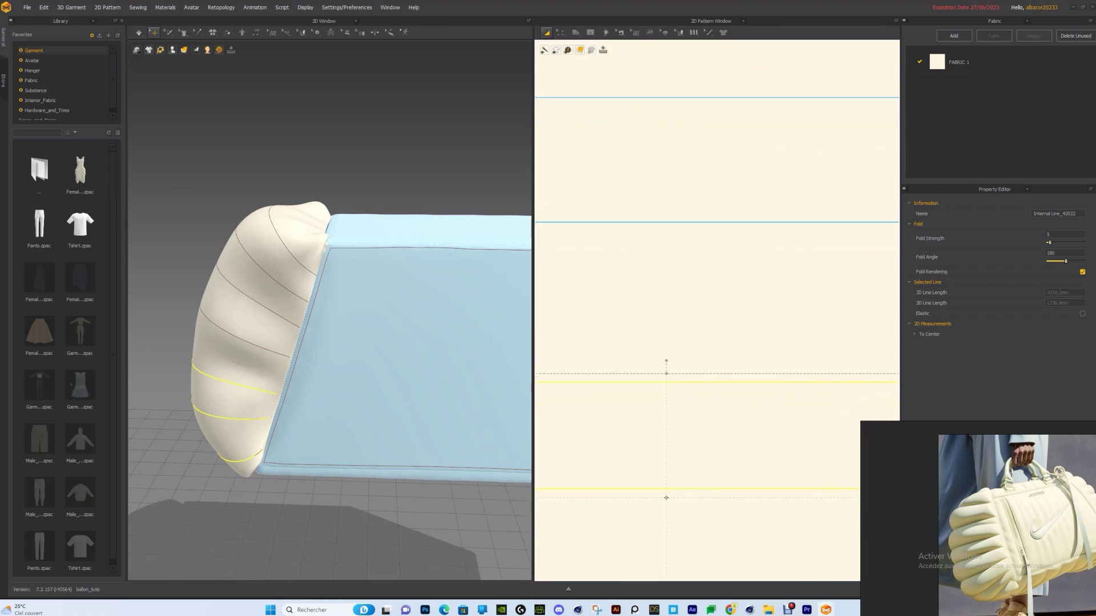
pyautogui.scroll(-5, 713, 368)
pyautogui.moveTo(800, 362); pyautogui.dragTo(703, 383, button='middle')
pyautogui.scroll(3, 702, 383)
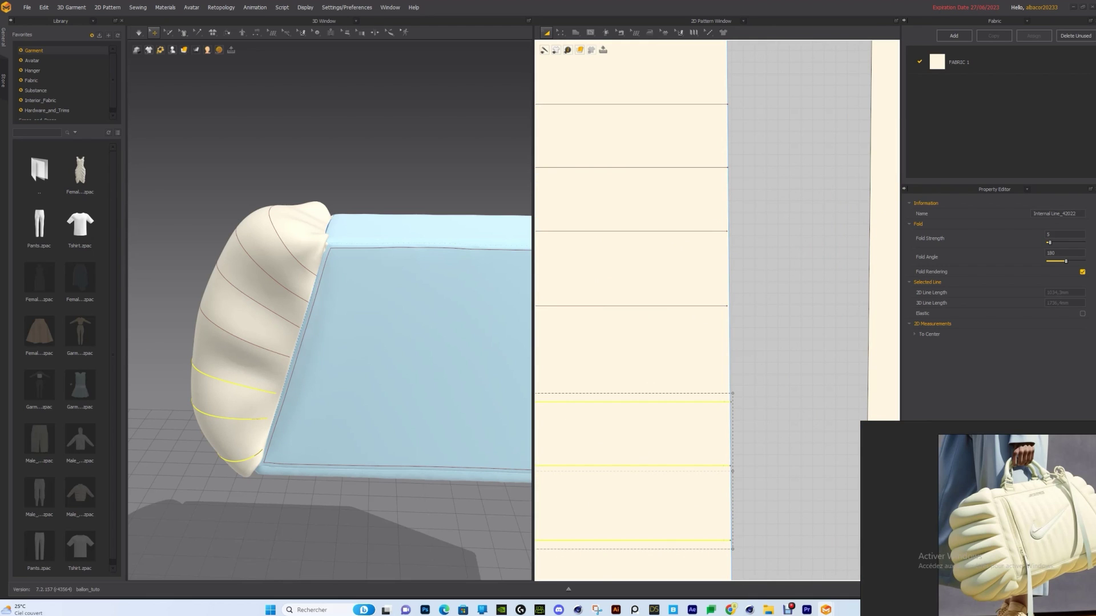
pyautogui.scroll(-3, 748, 374)
pyautogui.moveTo(747, 374); pyautogui.dragTo(797, 374, button='middle')
pyautogui.click(798, 374)
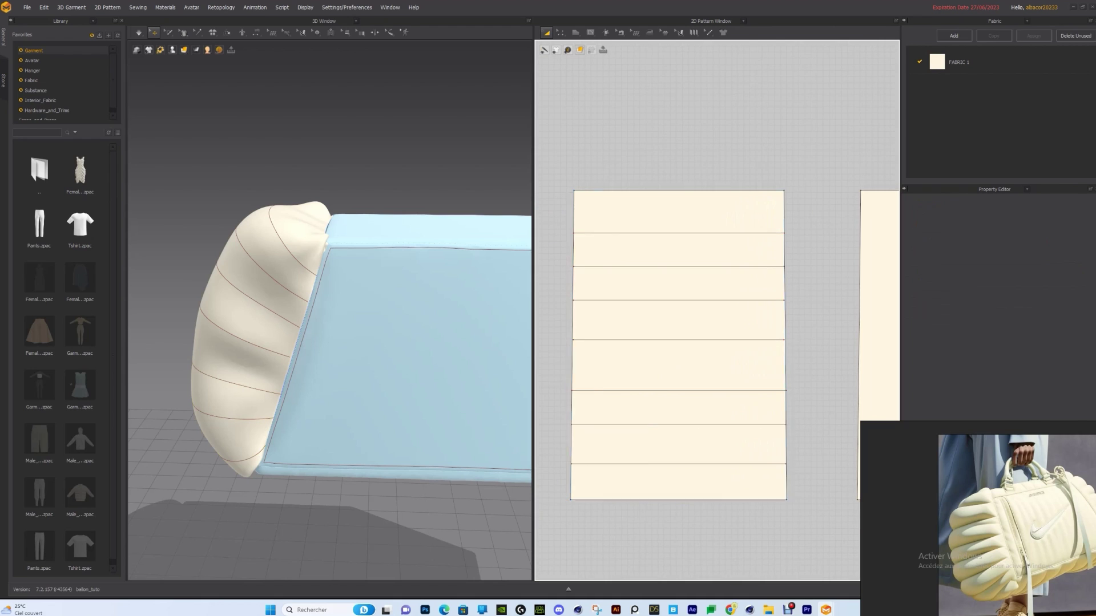
pyautogui.scroll(3, 658, 354)
pyautogui.click(698, 327)
pyautogui.moveTo(697, 326); pyautogui.dragTo(649, 361, button='middle')
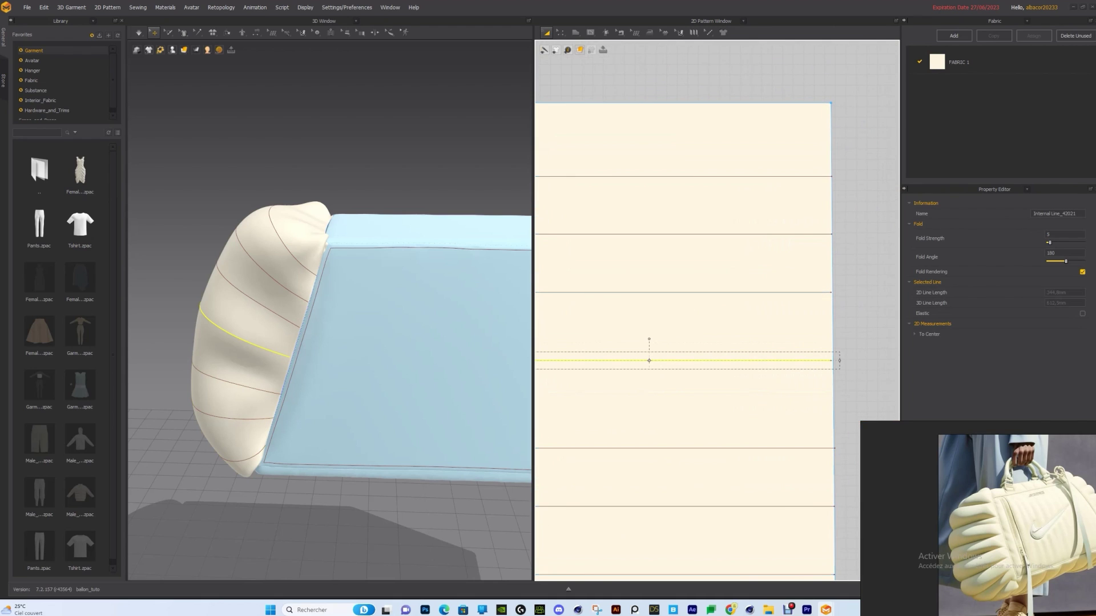
pyautogui.scroll(-4, 804, 386)
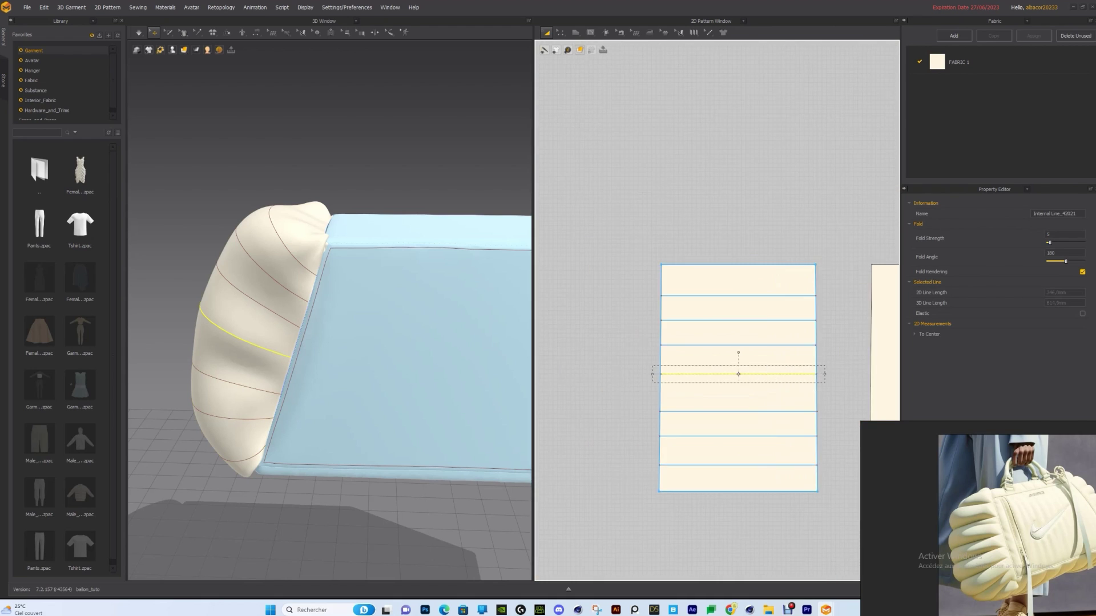
pyautogui.press('Escape')
pyautogui.moveTo(319, 343); pyautogui.dragTo(371, 342, button='right')
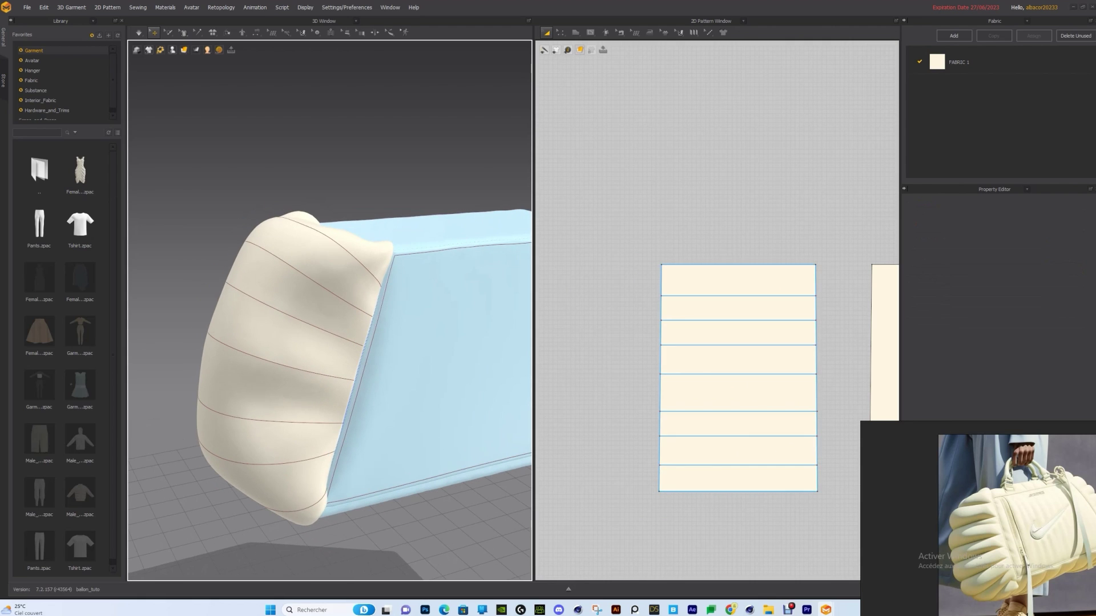
# Nudge the topmost internal line slightly up and the fourth one slightly down the clone pattern.
pyautogui.click(802, 296)
pyautogui.scroll(3, 803, 297)
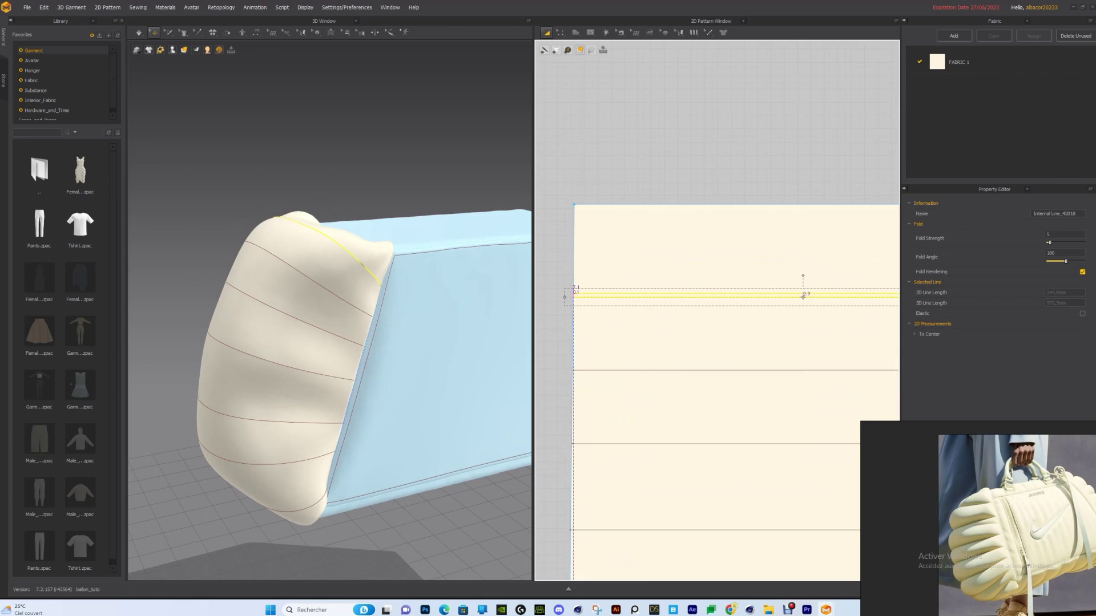
pyautogui.scroll(-4, 645, 251)
pyautogui.click(700, 349)
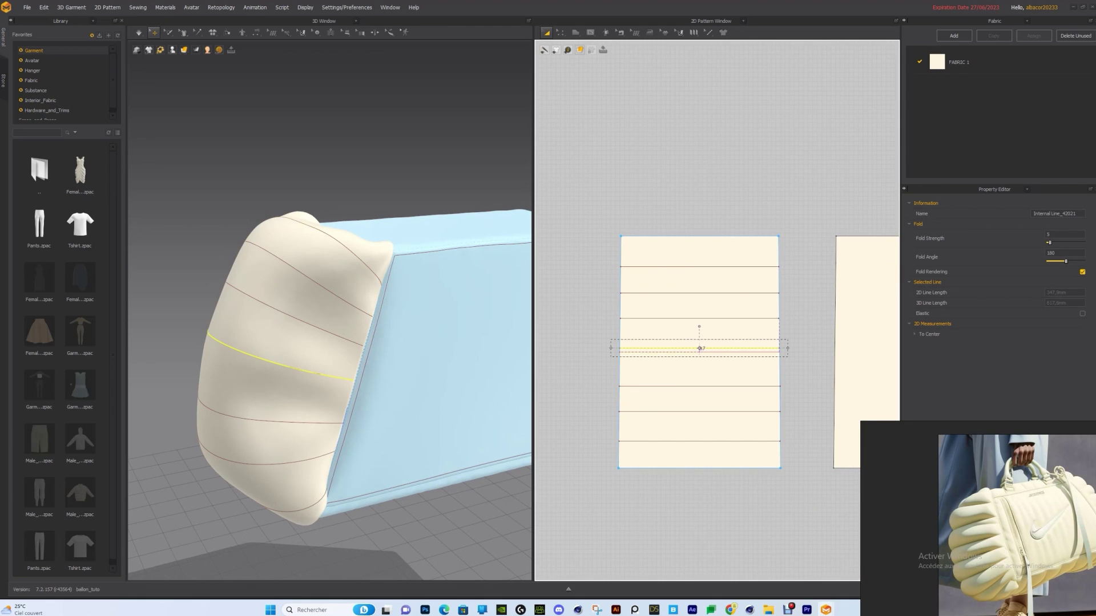
# Nudge the third internal line slightly down and the fifth one slightly up to even out the spacing.
pyautogui.scroll(3, 590, 298)
pyautogui.click(780, 331)
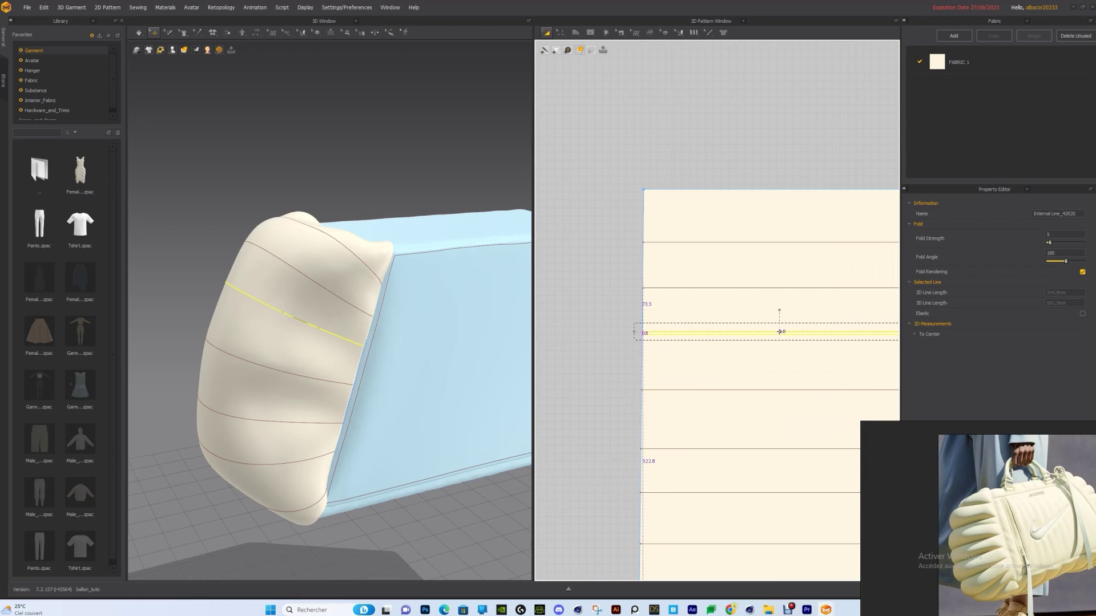
pyautogui.scroll(-3, 595, 345)
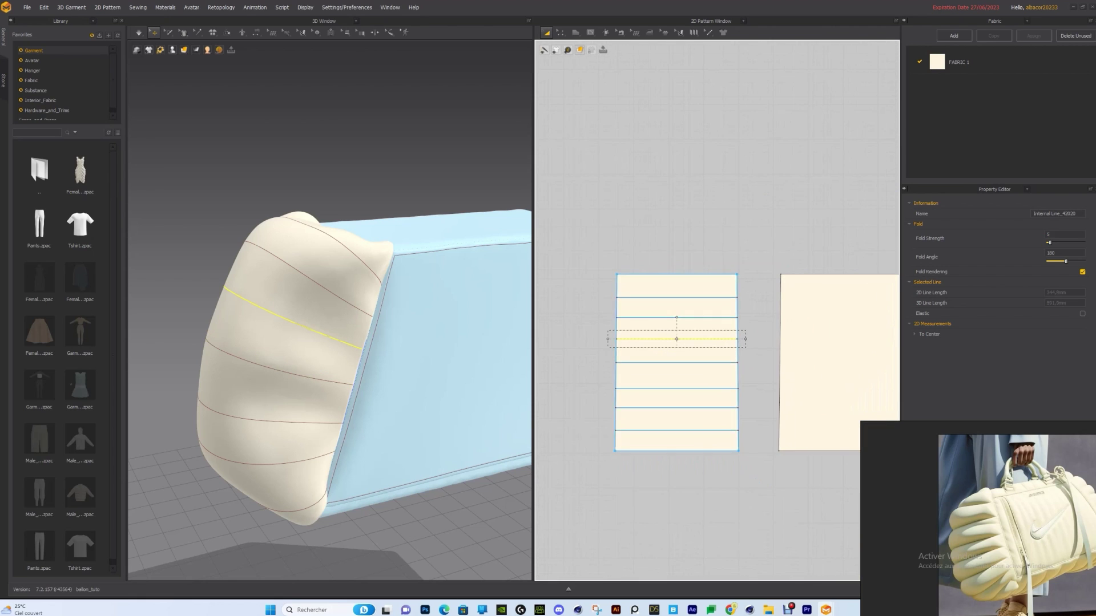
pyautogui.scroll(5, 669, 360)
pyautogui.click(669, 374)
pyautogui.scroll(-4, 668, 369)
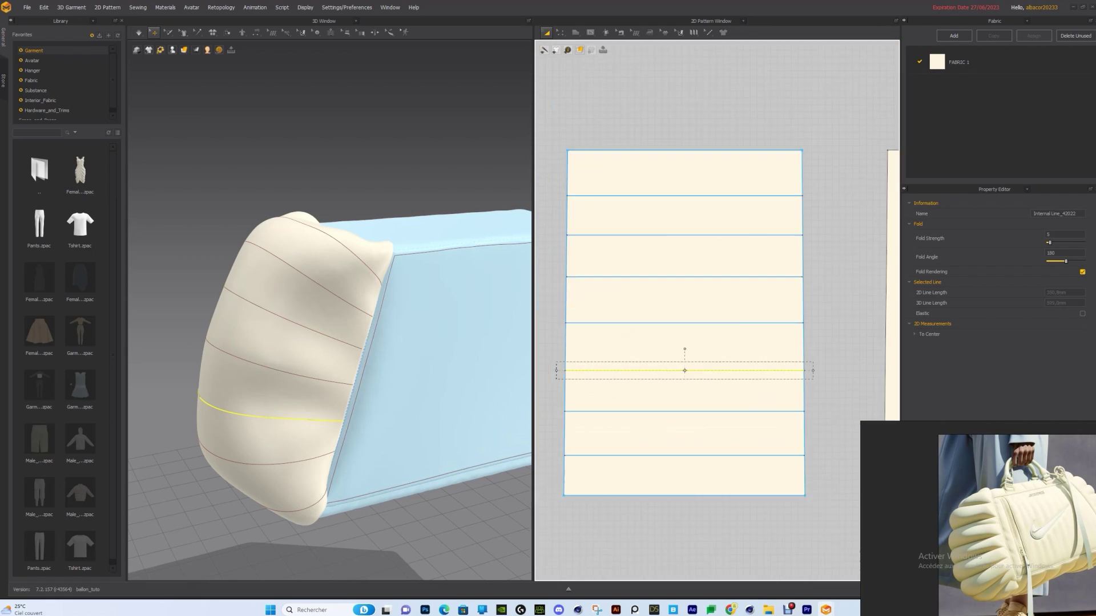
pyautogui.scroll(-2, 883, 342)
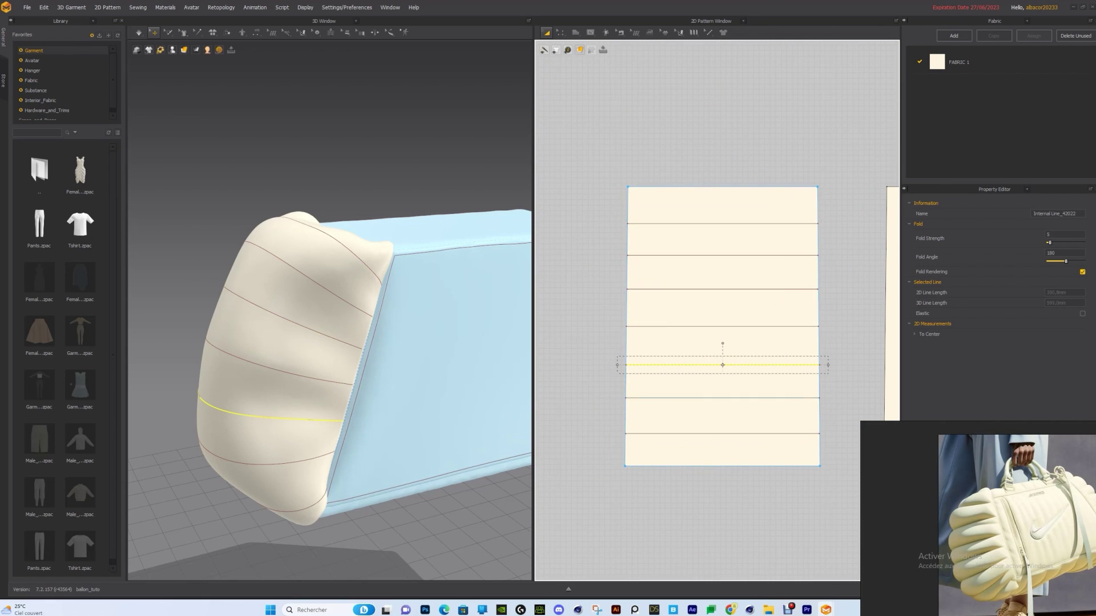
# Run the simulation so the inflated end panel reshapes around the repositioned internal lines.
pyautogui.moveTo(330, 365); pyautogui.dragTo(336, 292, button='right')
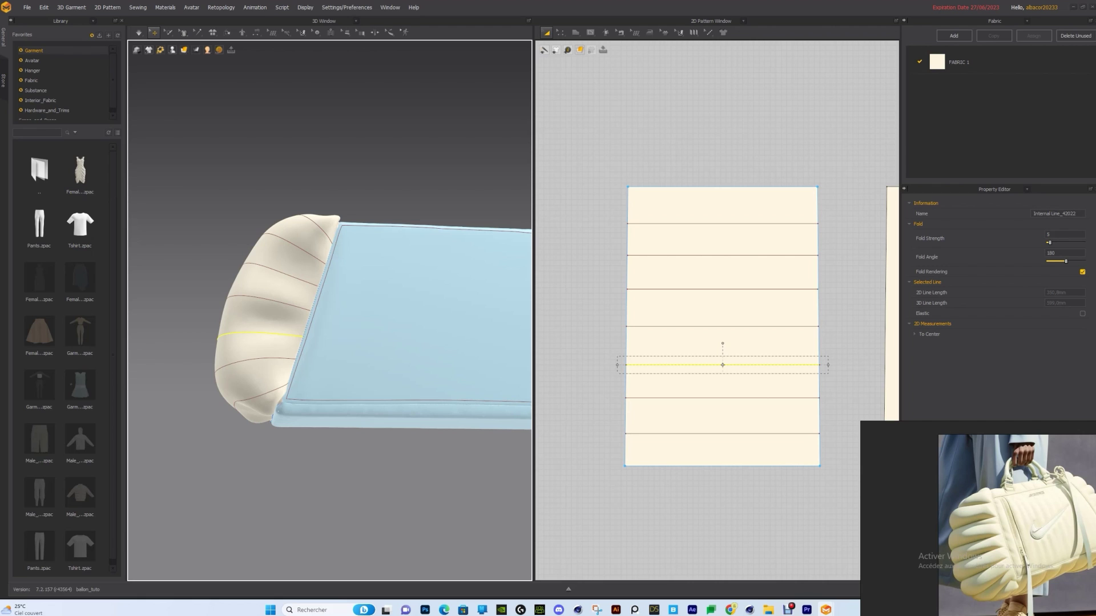
pyautogui.moveTo(329, 311); pyautogui.dragTo(325, 342, button='right')
pyautogui.press('space')
pyautogui.press('space')
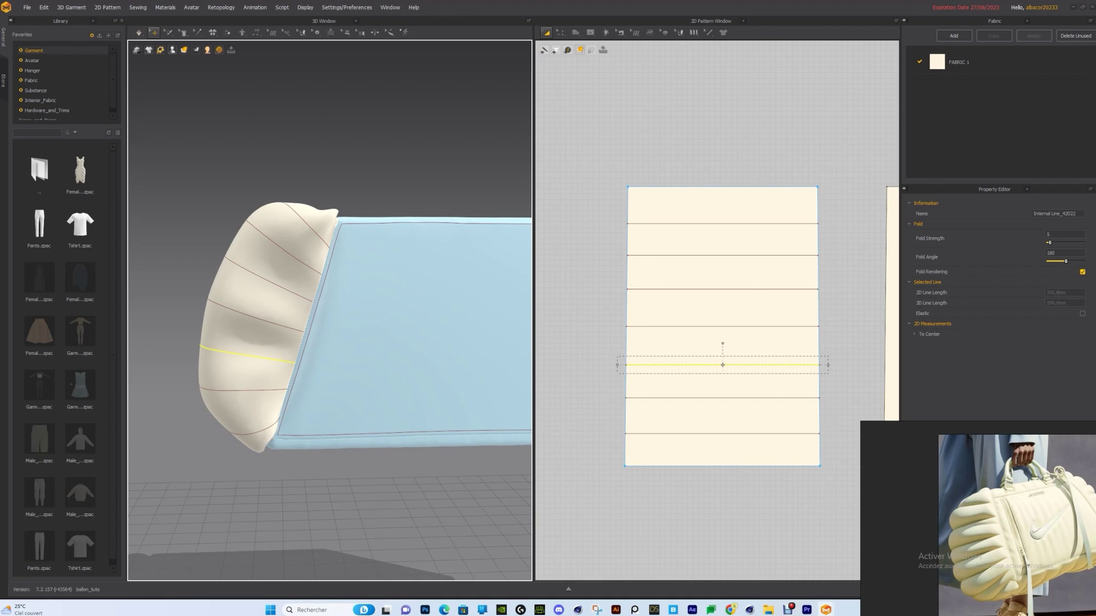
pyautogui.moveTo(329, 343)
pyautogui.mouseDown(button='right')
pyautogui.moveTo(329, 411)
pyautogui.moveTo(337, 359)
pyautogui.mouseUp(button='right')
pyautogui.press('space')
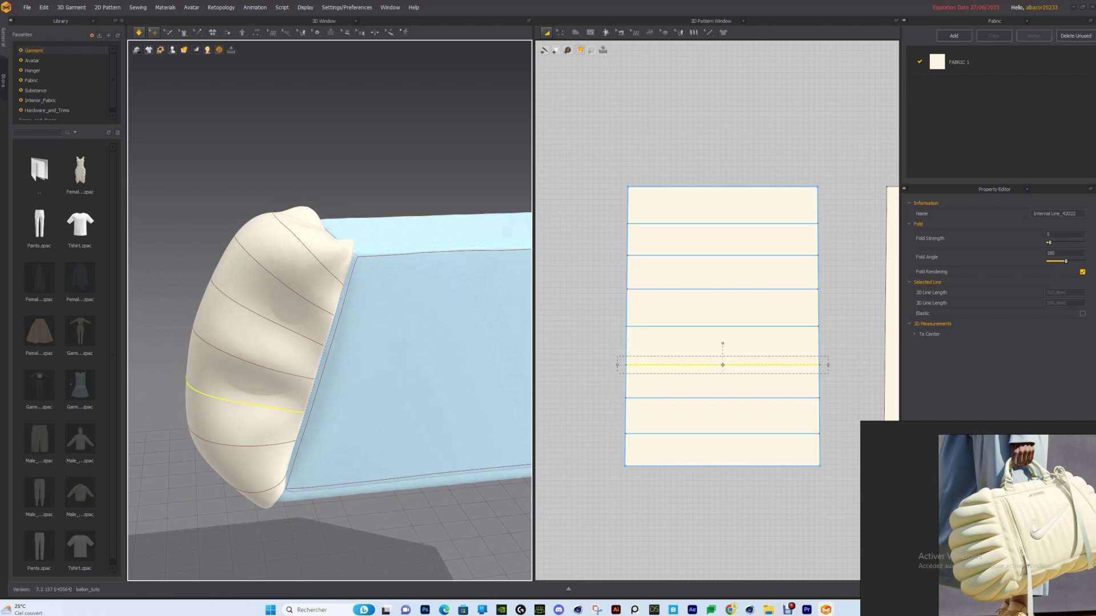
# Stop the simulation and set all seven internal lines on the clone pattern to fold strength 100 and fold angle 200.
pyautogui.click(722, 224)
pyautogui.click(139, 33)
pyautogui.keyDown('shift'); pyautogui.click(677, 255); pyautogui.keyUp('shift')
pyautogui.keyDown('shift'); pyautogui.click(677, 289); pyautogui.keyUp('shift')
pyautogui.keyDown('shift'); pyautogui.click(677, 326); pyautogui.keyUp('shift')
pyautogui.keyDown('shift'); pyautogui.click(677, 365); pyautogui.keyUp('shift')
pyautogui.keyDown('shift'); pyautogui.click(677, 398); pyautogui.keyUp('shift')
pyautogui.keyDown('shift'); pyautogui.click(677, 434); pyautogui.keyUp('shift')
pyautogui.click(1064, 234)
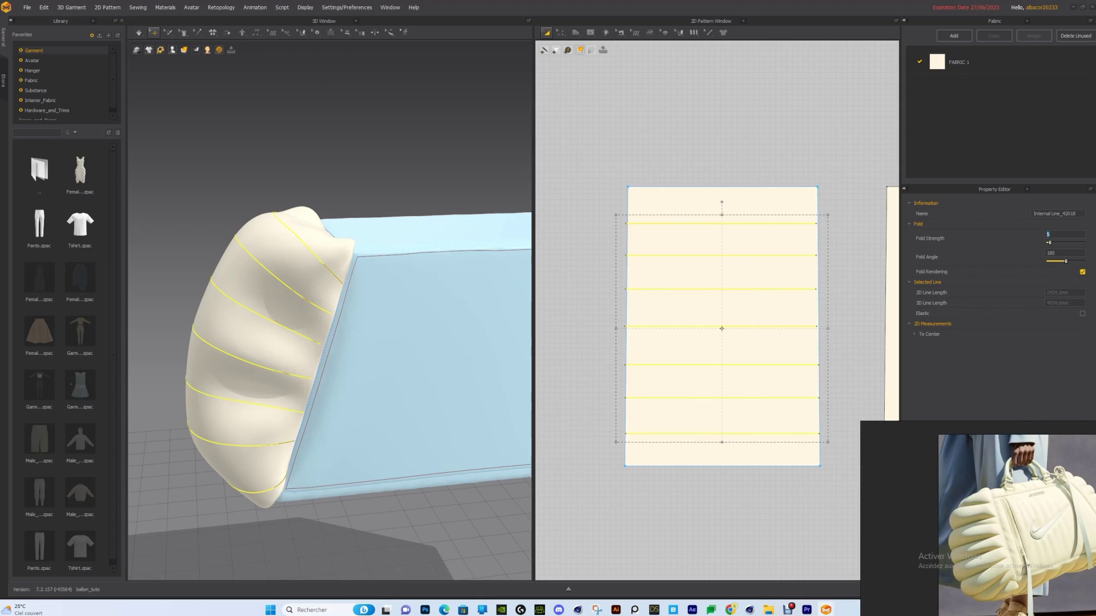
pyautogui.press('Tab')
pyautogui.write('20')
pyautogui.moveTo(399, 354); pyautogui.dragTo(377, 322, button='right')
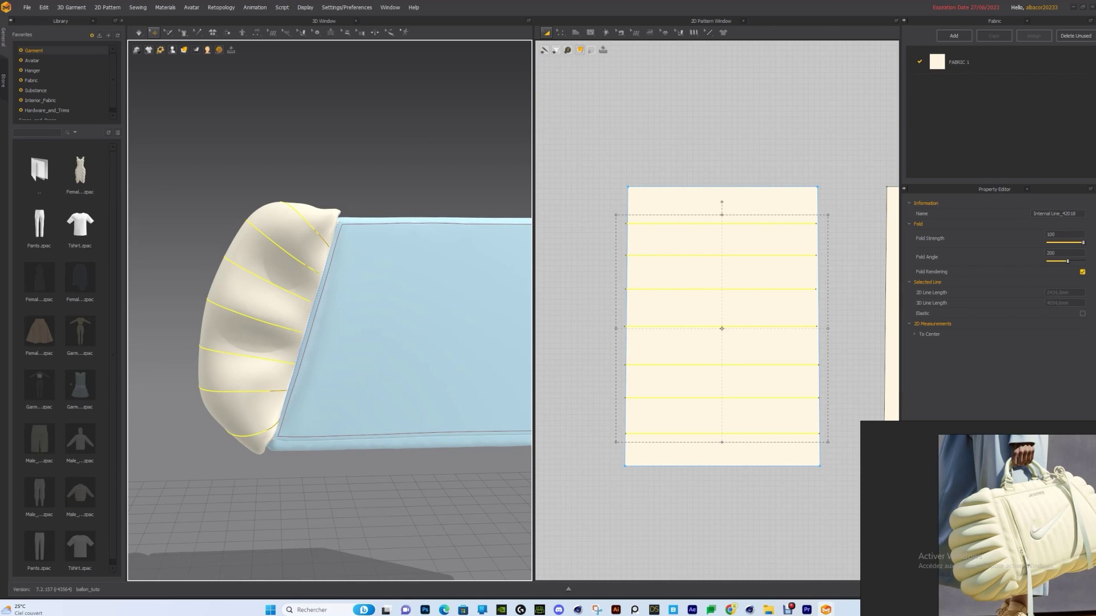
pyautogui.scroll(4, 231, 281)
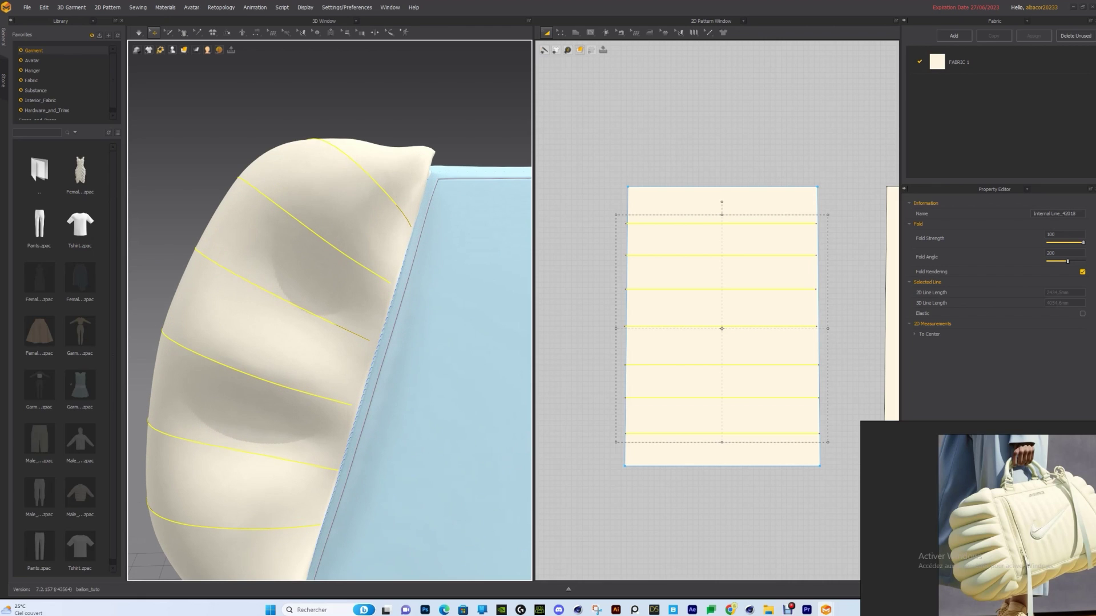
pyautogui.moveTo(338, 358); pyautogui.dragTo(318, 346, button='right')
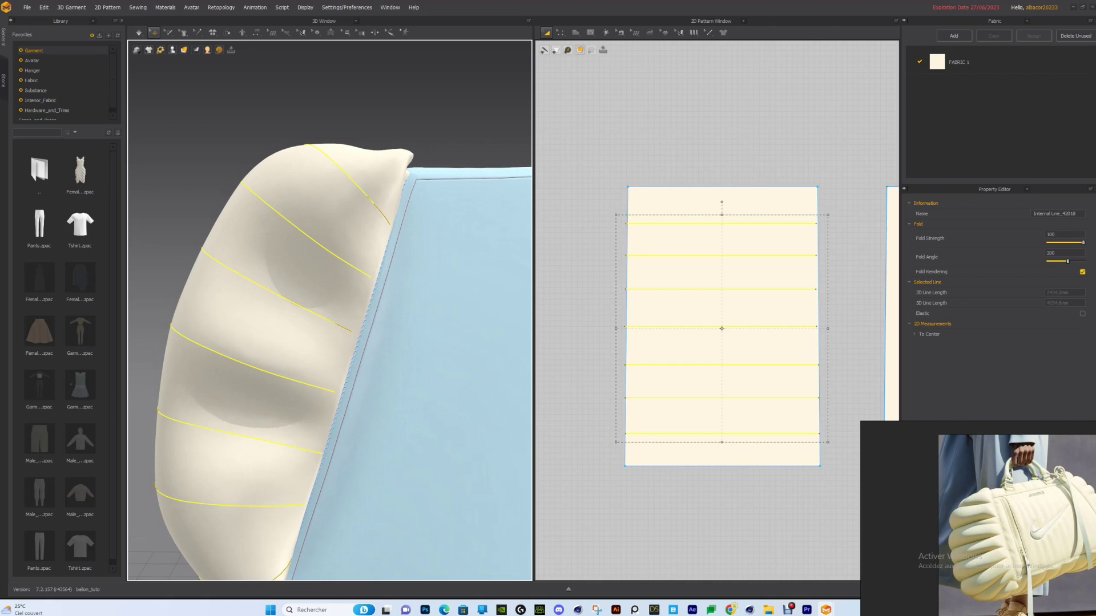
pyautogui.scroll(-1, 345, 363)
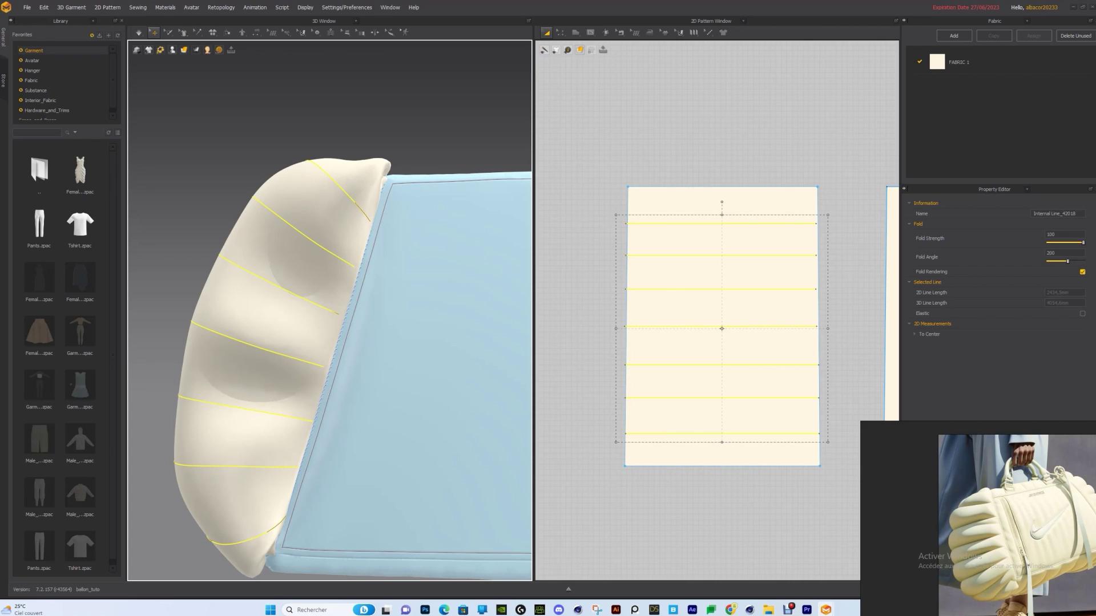
pyautogui.click(1083, 313)
pyautogui.moveTo(1026, 566); pyautogui.dragTo(1032, 569, button='right')
pyautogui.click(1082, 313)
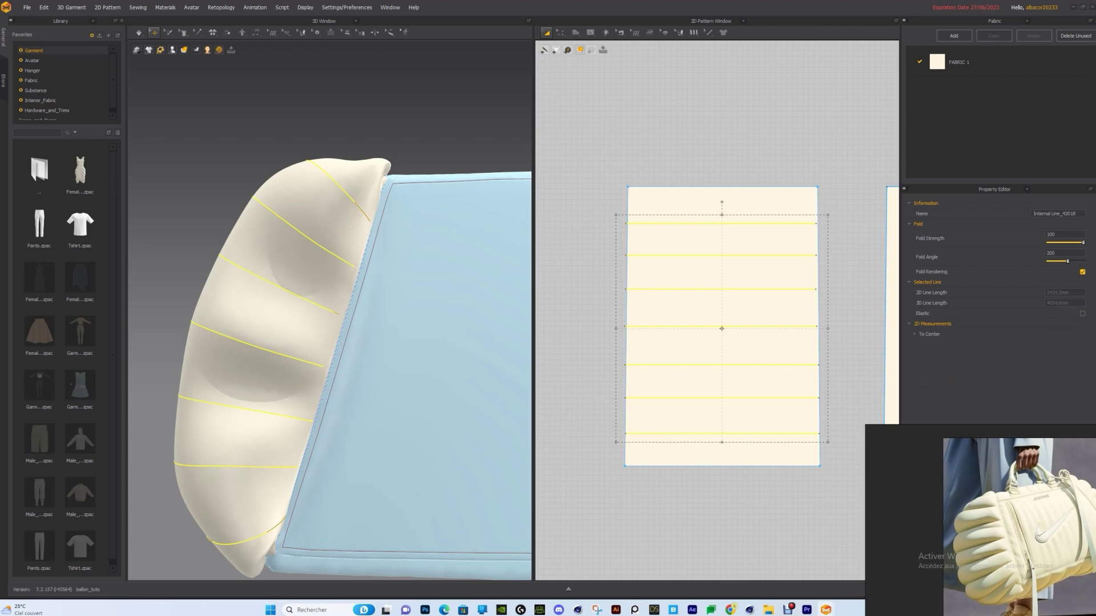
# Run the cloth simulation on the puffed end panel and check its folds from the side.
pyautogui.press('space')
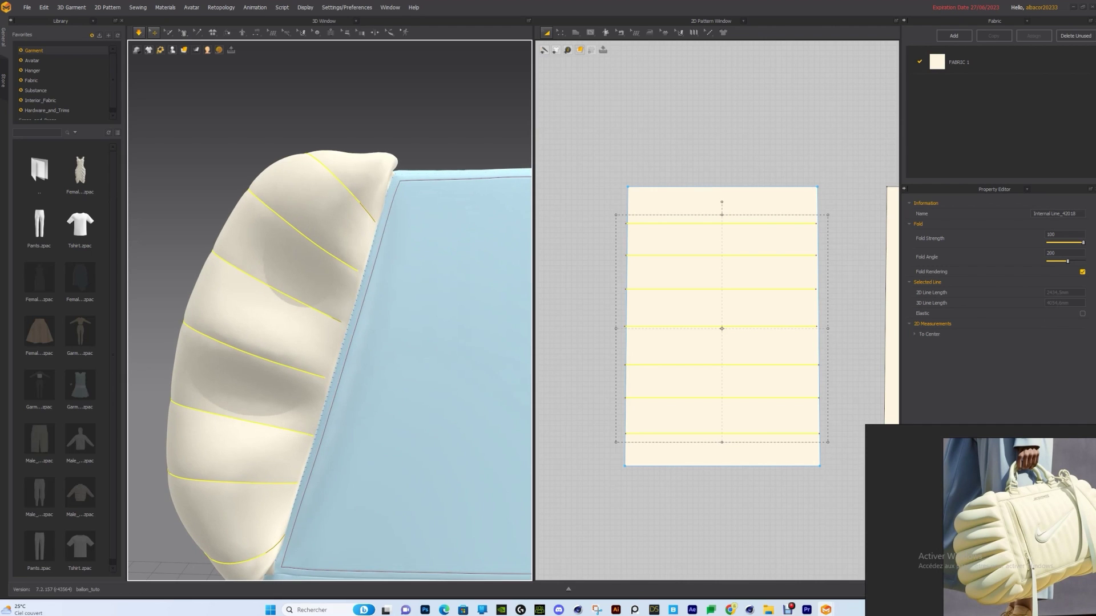
pyautogui.scroll(-3, 275, 374)
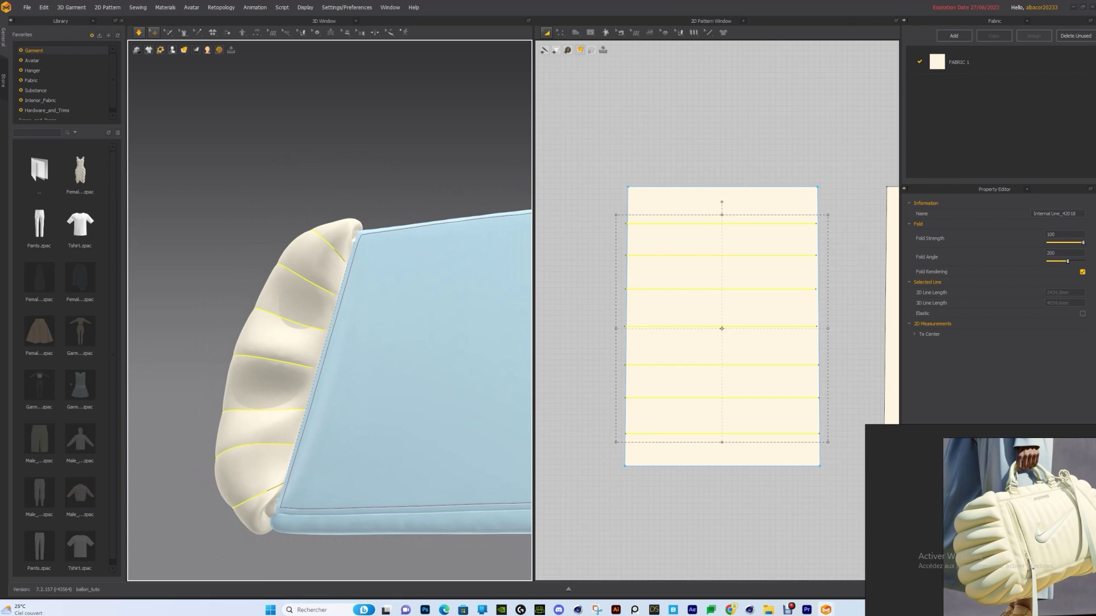
pyautogui.moveTo(274, 374)
pyautogui.mouseDown(button='right')
pyautogui.moveTo(403, 368)
pyautogui.moveTo(286, 371)
pyautogui.mouseUp(button='right')
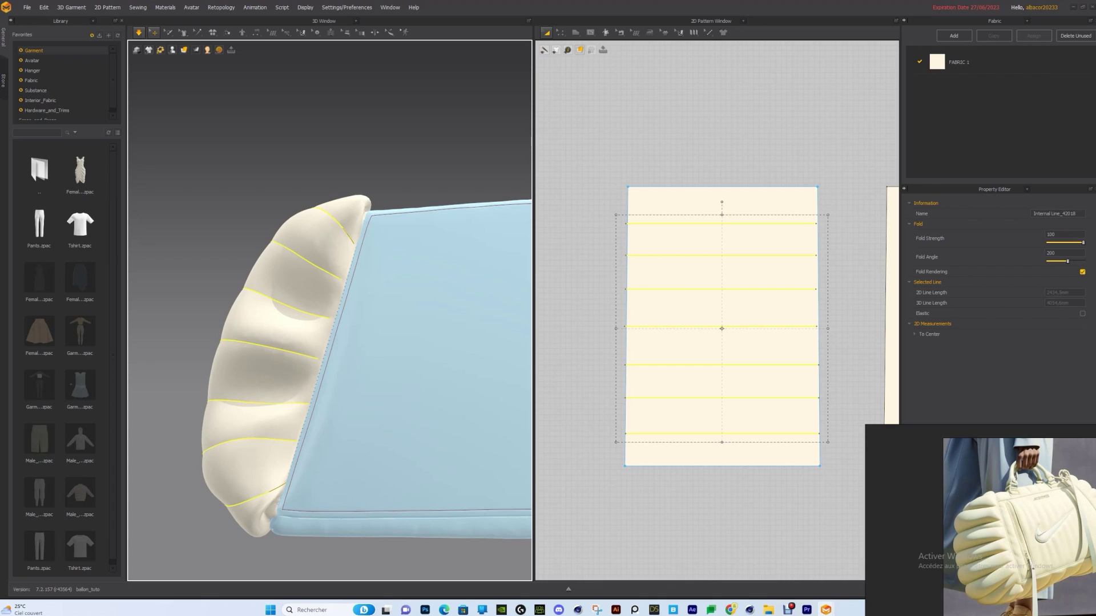
pyautogui.press('space')
# Set the fold angle of the end panel's seven internal lines to 360 and simulate the folding.
pyautogui.click(1052, 252)
pyautogui.write('360')
pyautogui.press('Return')
pyautogui.press('space')
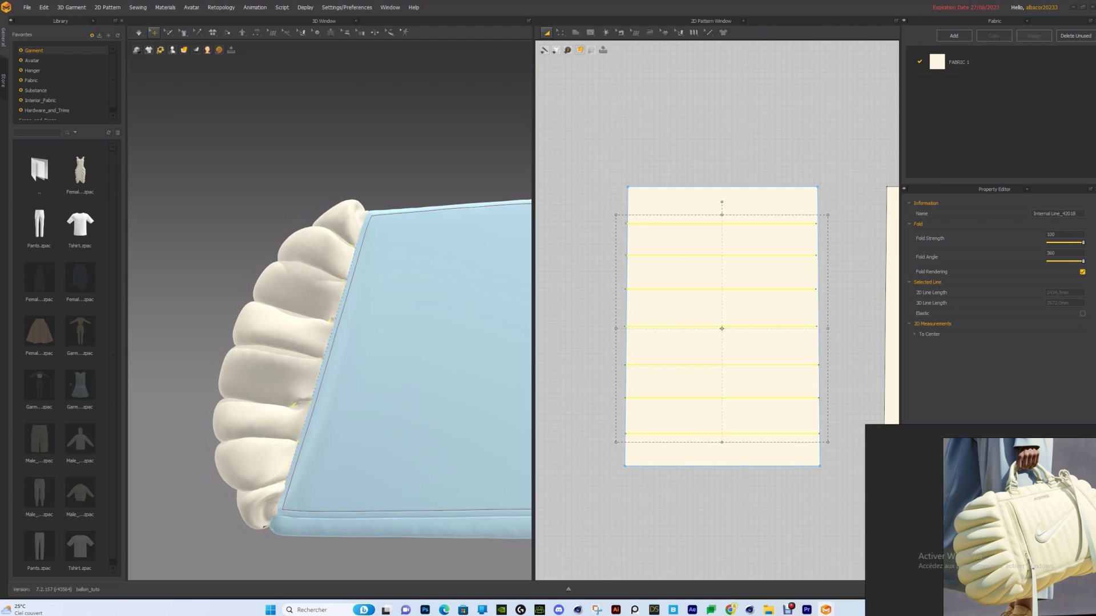
# Hide the puffed end panel and solidify the flat side panel beneath it.
pyautogui.click(276, 285)
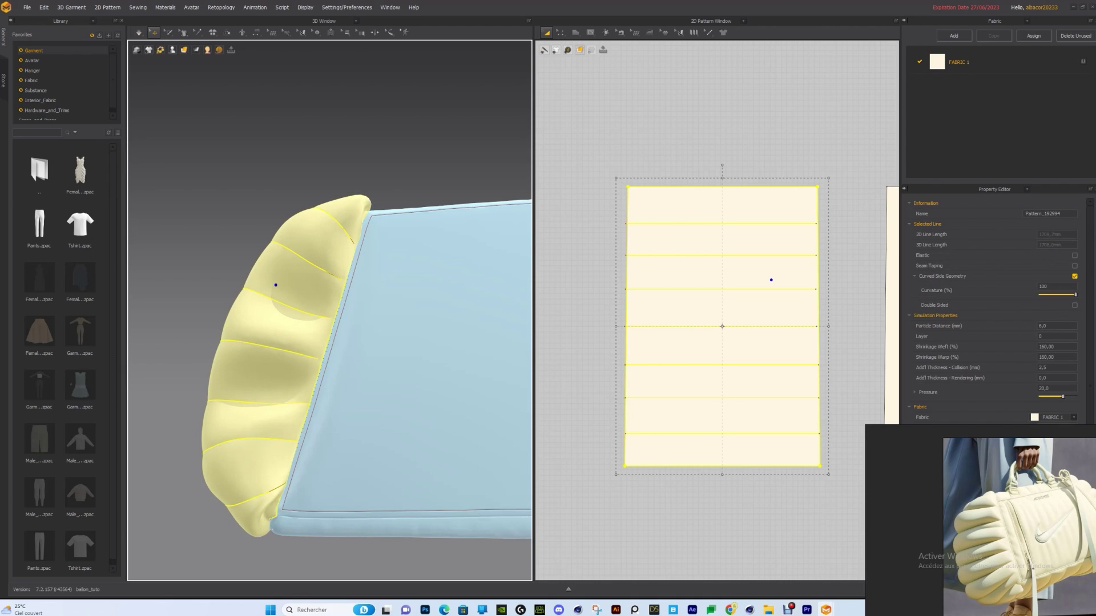
pyautogui.hotkey('shift', 'q')
pyautogui.moveTo(296, 308); pyautogui.dragTo(346, 300, button='right')
pyautogui.click(346, 300)
pyautogui.rightClick(336, 290)
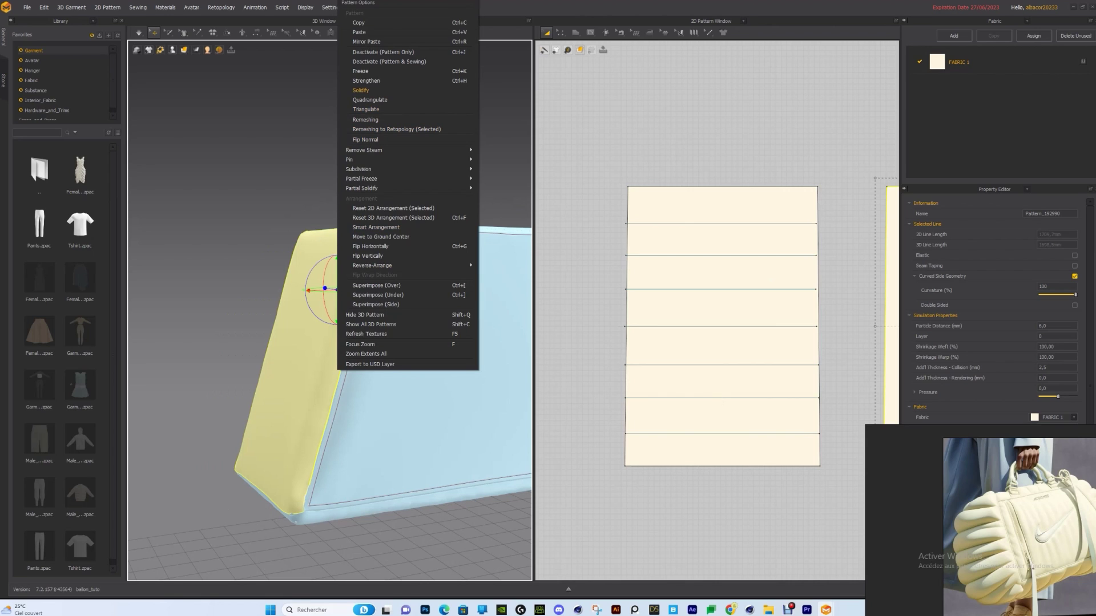
pyautogui.click(360, 90)
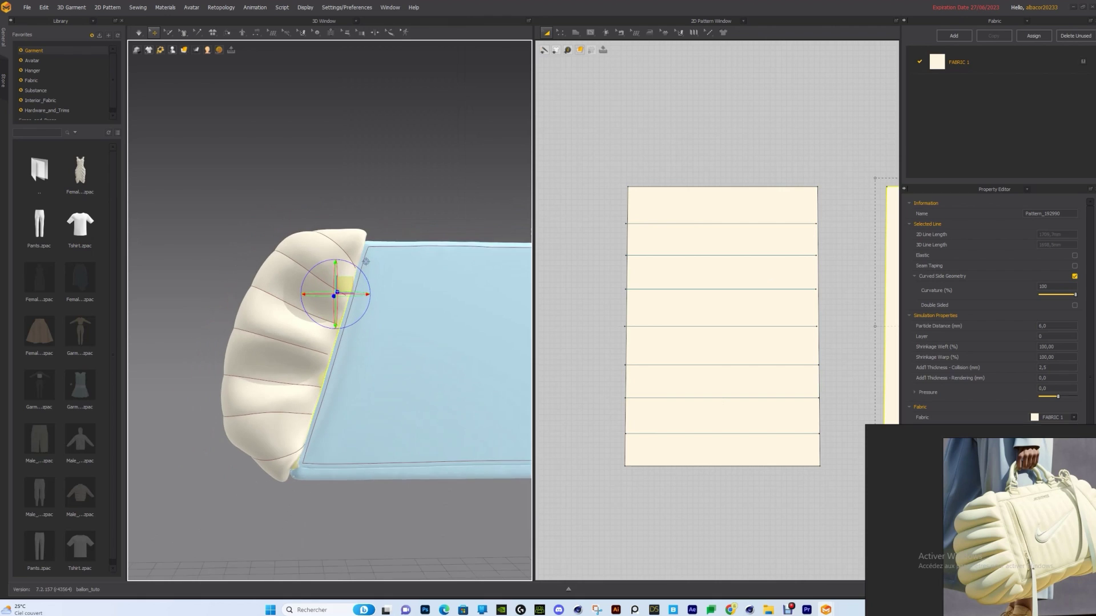
# Try simulating the bag with the solidified side panel and undo the simulation.
pyautogui.press('space')
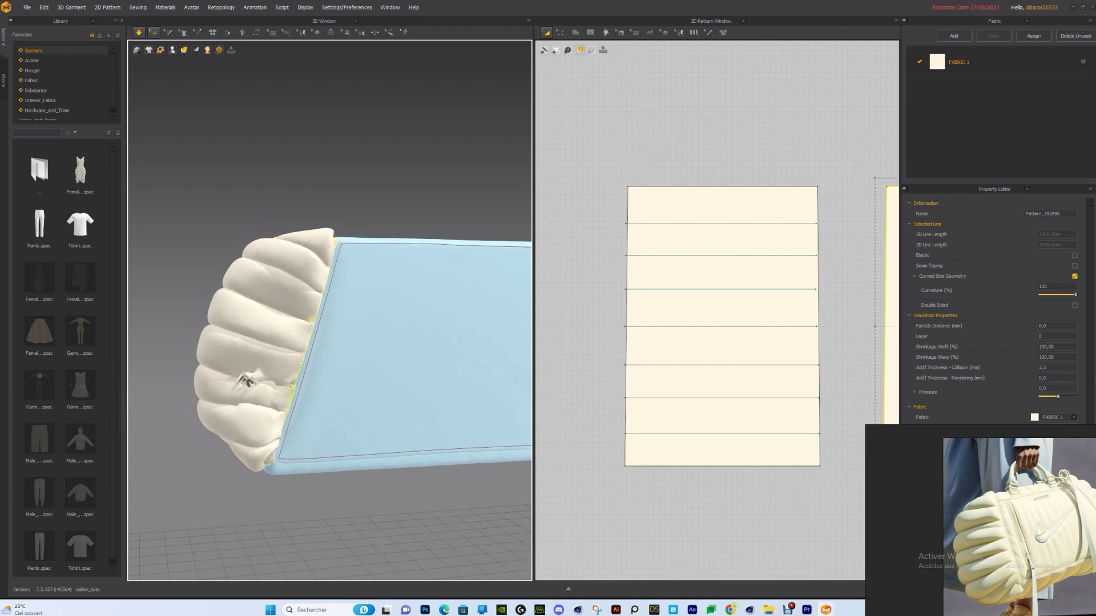
pyautogui.press('space')
pyautogui.hotkey('ctrl', 'z')
# Shift the three uppermost internal lines of the end panel sideways together so their ends meet the pattern's side edges.
pyautogui.click(278, 242)
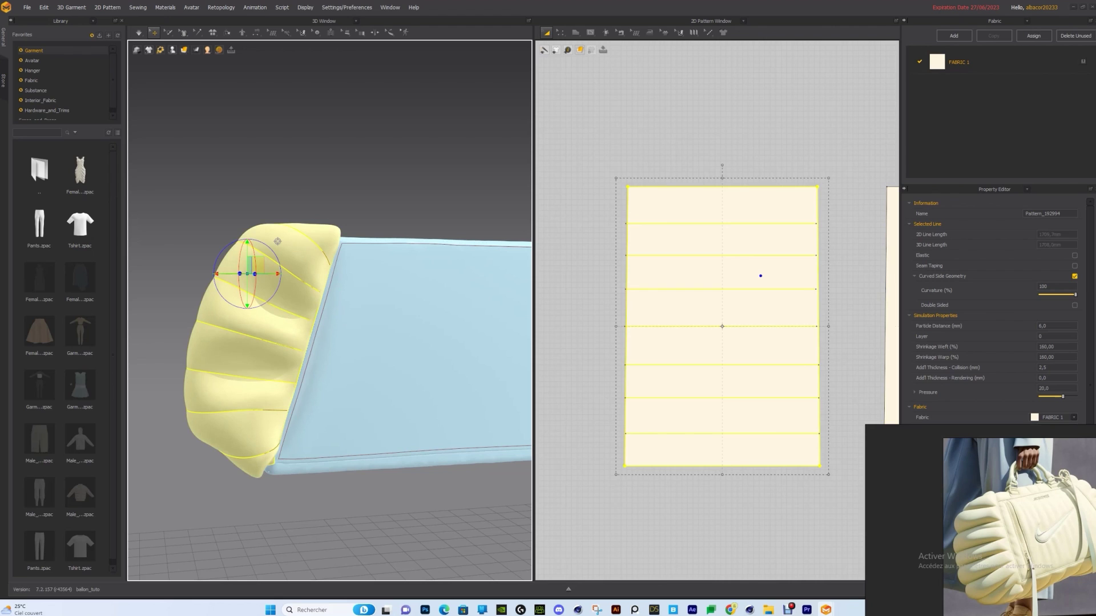
pyautogui.click(588, 232)
pyautogui.click(669, 224)
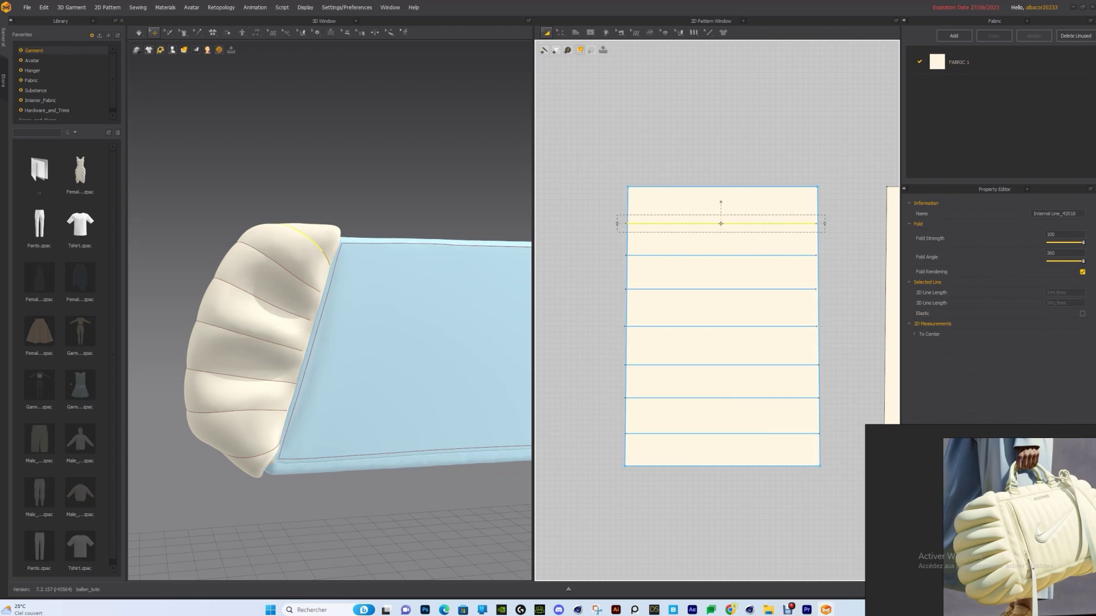
pyautogui.scroll(-5, 667, 233)
pyautogui.moveTo(668, 233); pyautogui.dragTo(894, 233, button='middle')
pyautogui.scroll(-2, 894, 233)
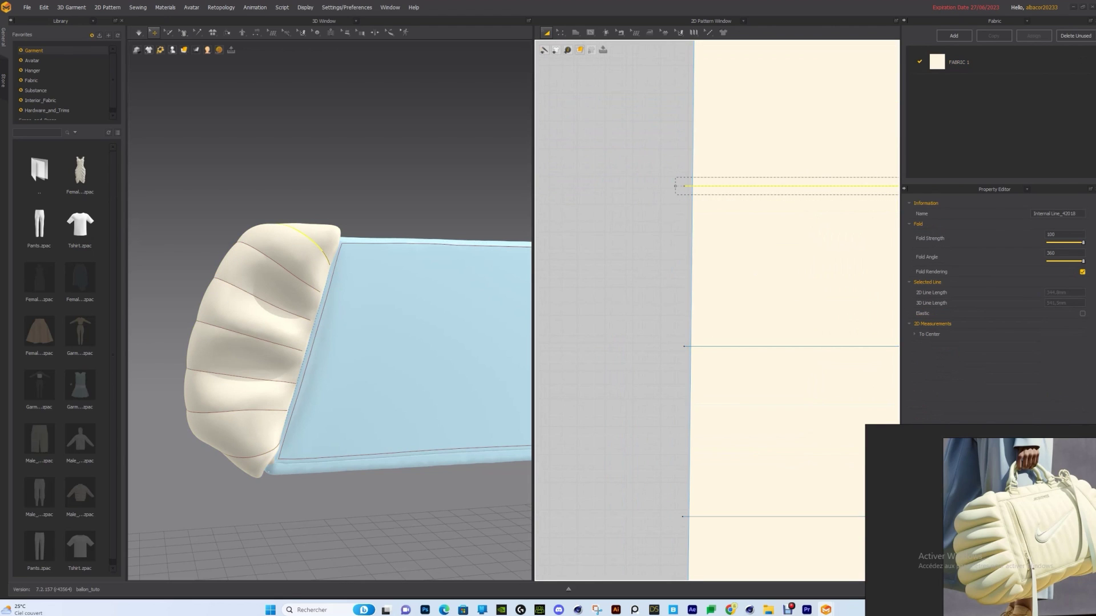
pyautogui.moveTo(777, 345); pyautogui.dragTo(669, 381, button='middle')
pyautogui.keyDown('shift'); pyautogui.click(668, 381); pyautogui.keyUp('shift')
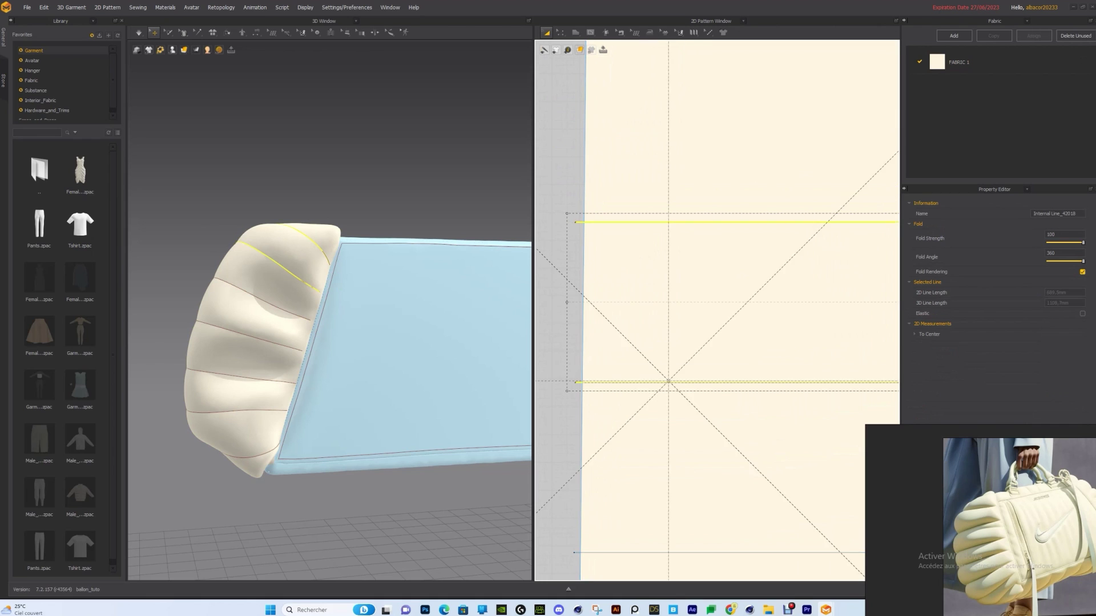
pyautogui.keyDown('shift'); pyautogui.click(669, 553); pyautogui.keyUp('shift')
pyautogui.scroll(-1, 668, 553)
pyautogui.moveTo(668, 552); pyautogui.dragTo(545, 407, button='middle')
pyautogui.scroll(-1, 545, 480)
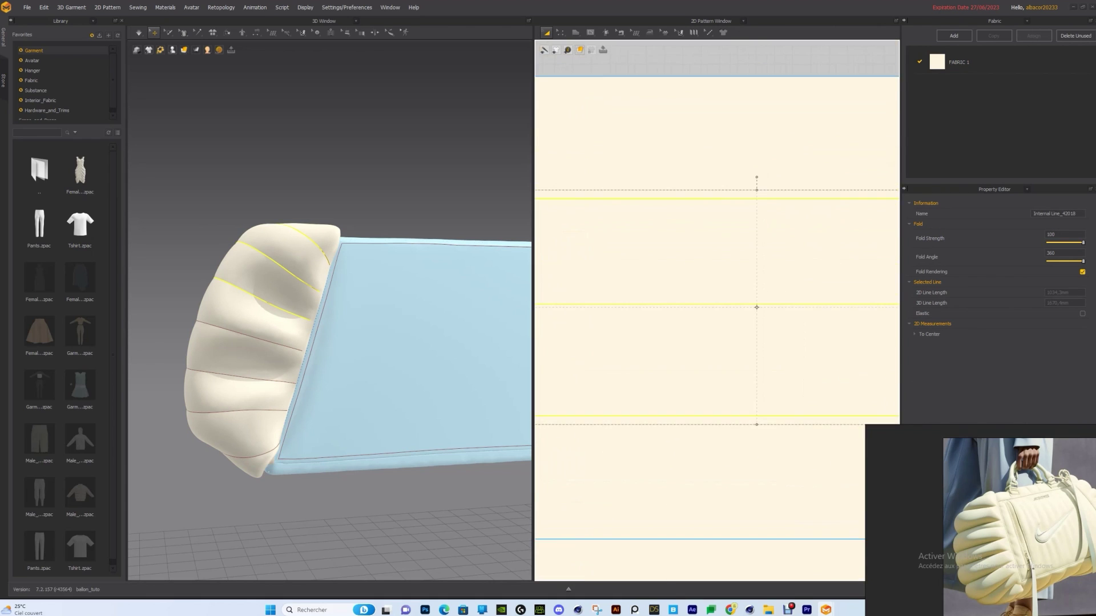
pyautogui.scroll(-2, 543, 404)
pyautogui.scroll(1, 699, 343)
pyautogui.moveTo(647, 353); pyautogui.dragTo(652, 353)
pyautogui.moveTo(651, 353); pyautogui.dragTo(593, 279, button='middle')
pyautogui.scroll(3, 838, 308)
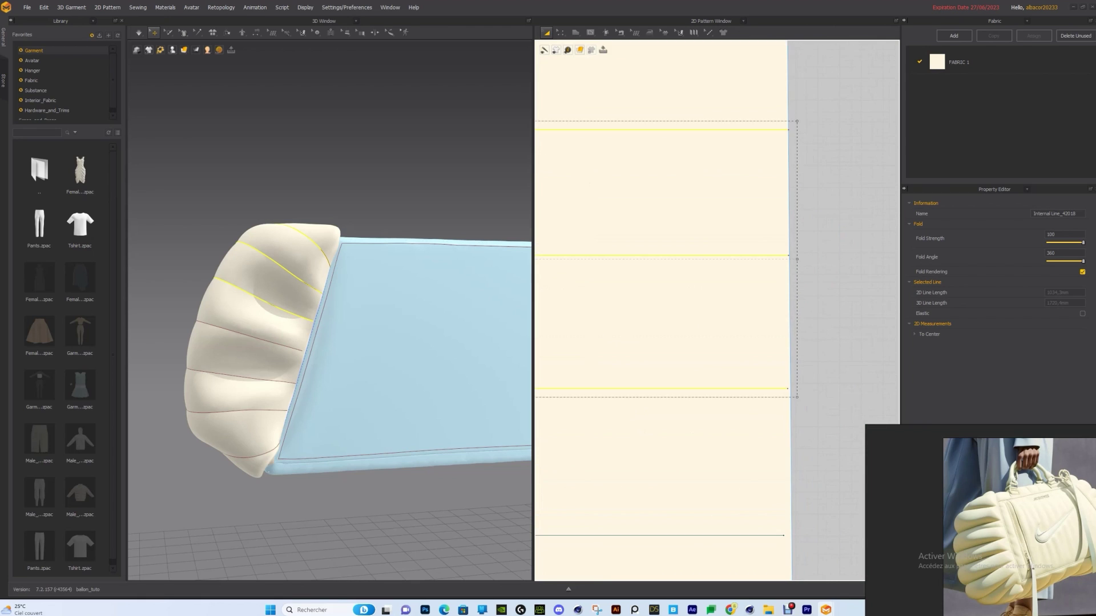
pyautogui.scroll(1, 826, 303)
# Adjust the third, fourth and fifth internal lines individually so their ends land on the pattern's side edges.
pyautogui.click(826, 304)
pyautogui.moveTo(742, 415); pyautogui.dragTo(744, 416)
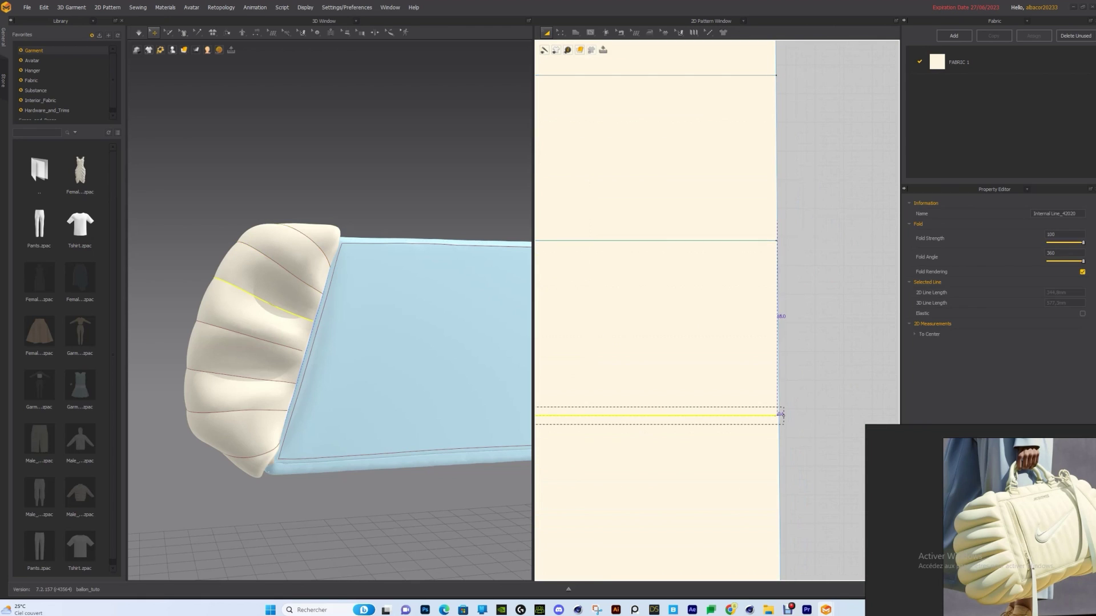
pyautogui.scroll(-4, 648, 369)
pyautogui.moveTo(648, 369); pyautogui.dragTo(1028, 301, button='middle')
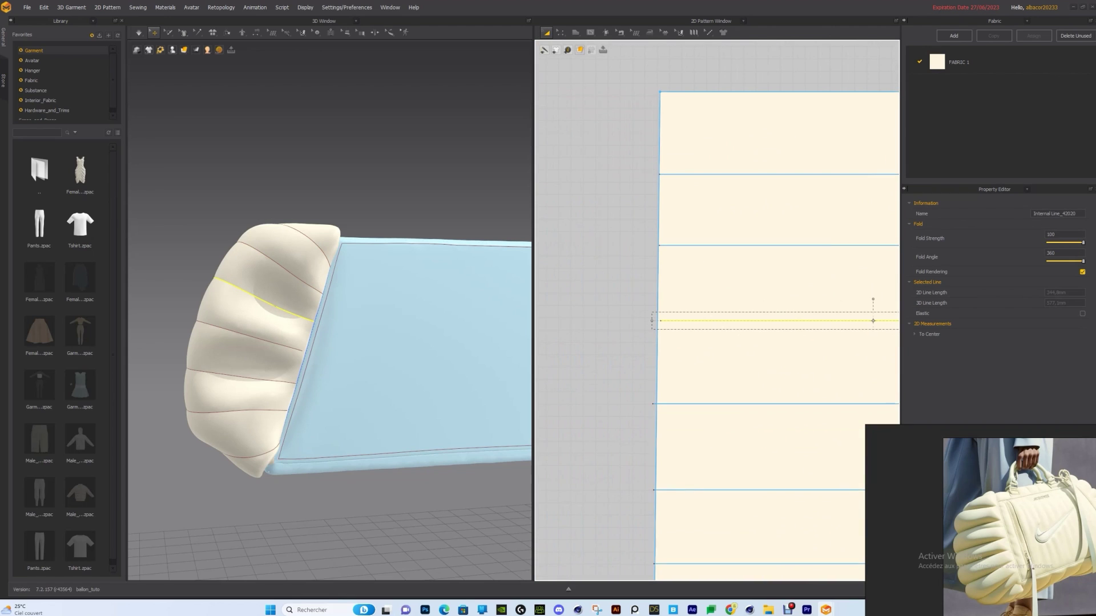
pyautogui.click(776, 403)
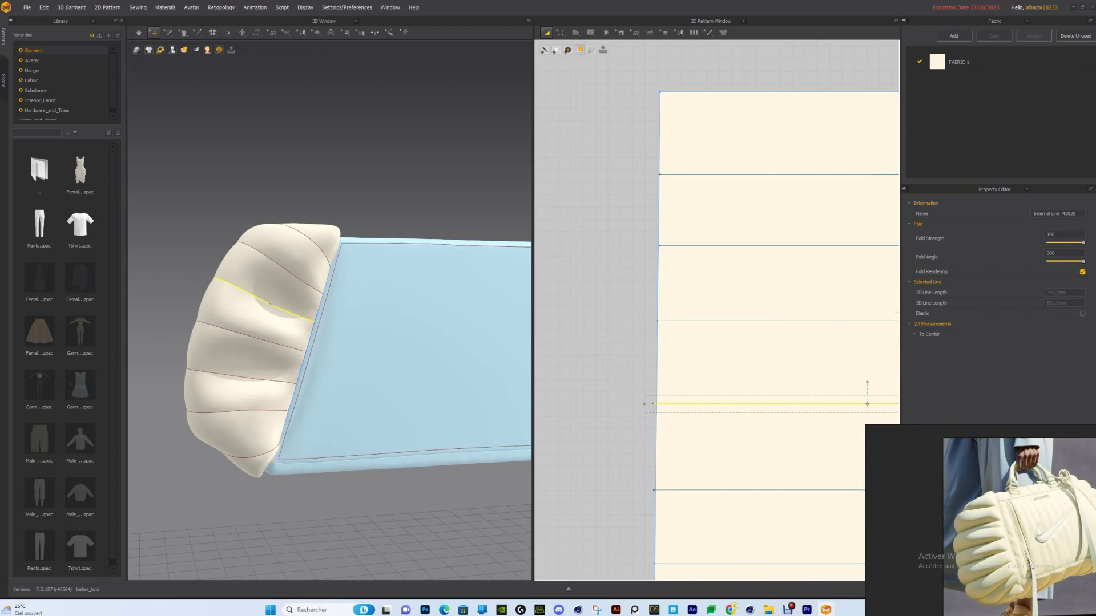
pyautogui.moveTo(776, 403); pyautogui.dragTo(695, 261, button='middle')
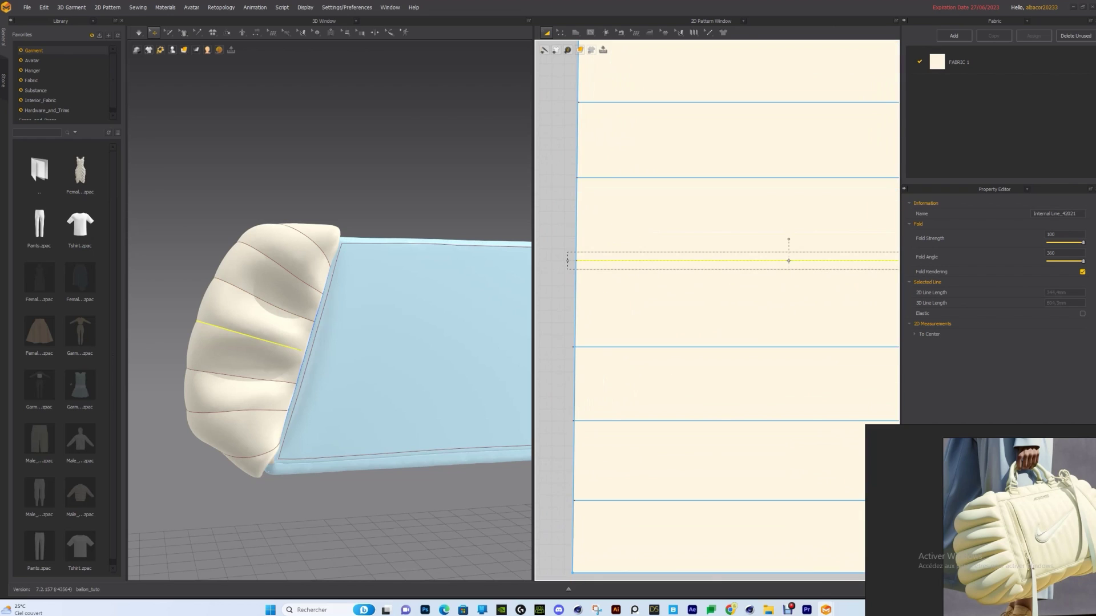
pyautogui.click(696, 347)
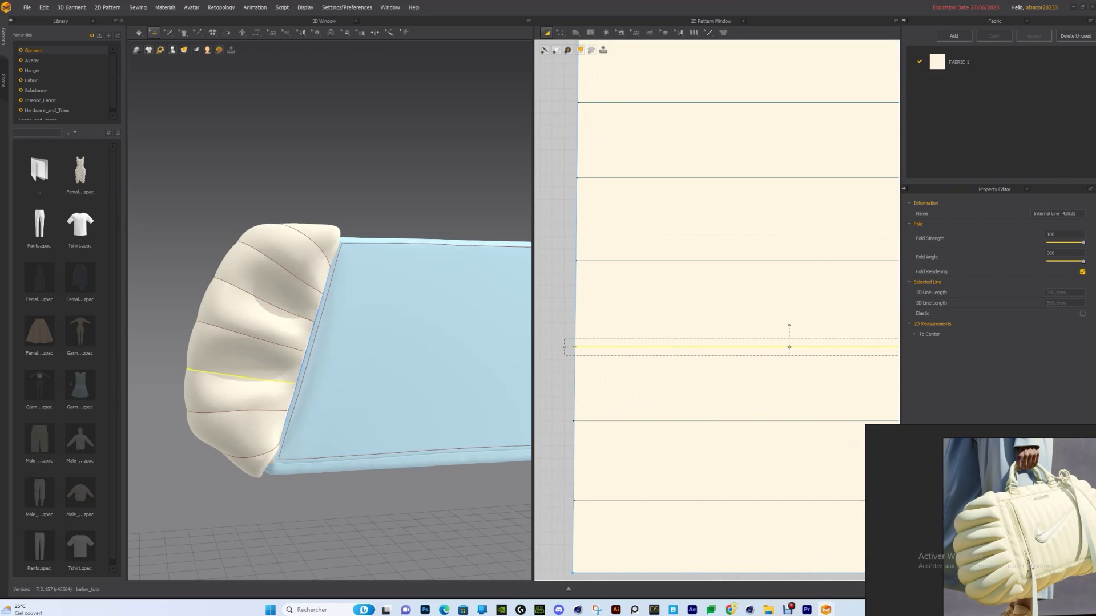
# Extend the right end of the fourth internal line to the pattern's side edge.
pyautogui.scroll(-2, 615, 211)
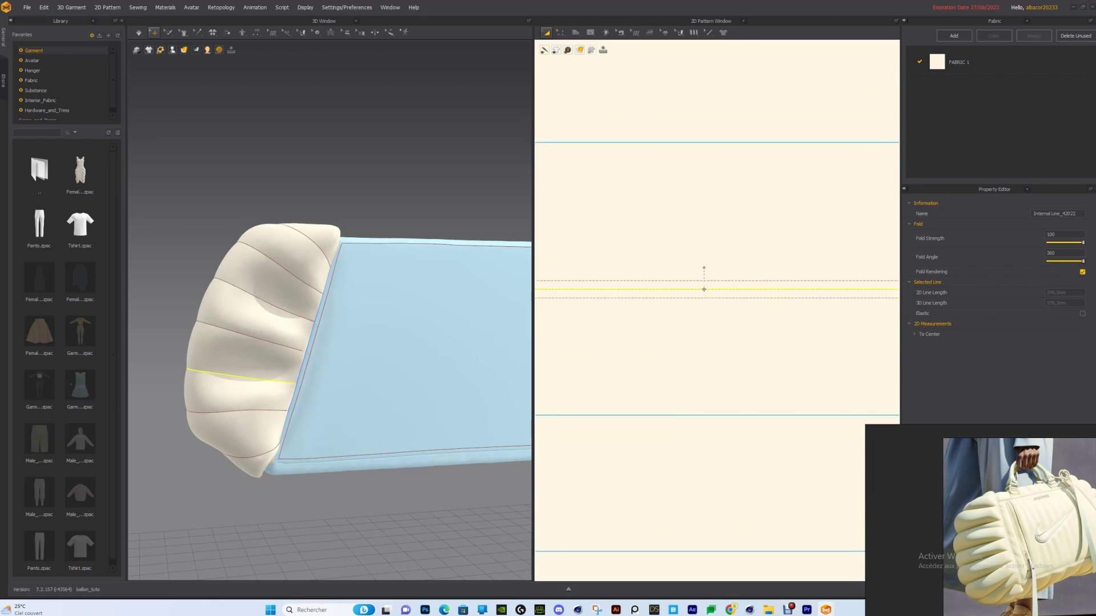
pyautogui.moveTo(882, 334); pyautogui.dragTo(738, 346, button='middle')
pyautogui.scroll(2, 738, 345)
pyautogui.scroll(3, 786, 102)
pyautogui.click(747, 320)
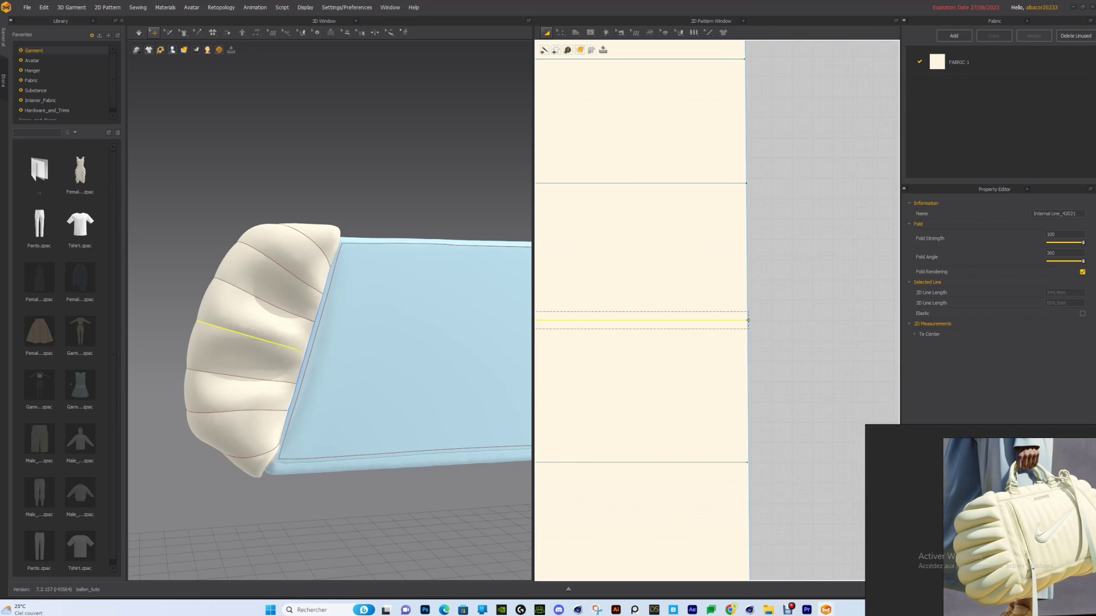
pyautogui.moveTo(748, 321); pyautogui.dragTo(756, 320)
pyautogui.moveTo(756, 320); pyautogui.dragTo(817, 445, button='middle')
pyautogui.scroll(-3, 747, 302)
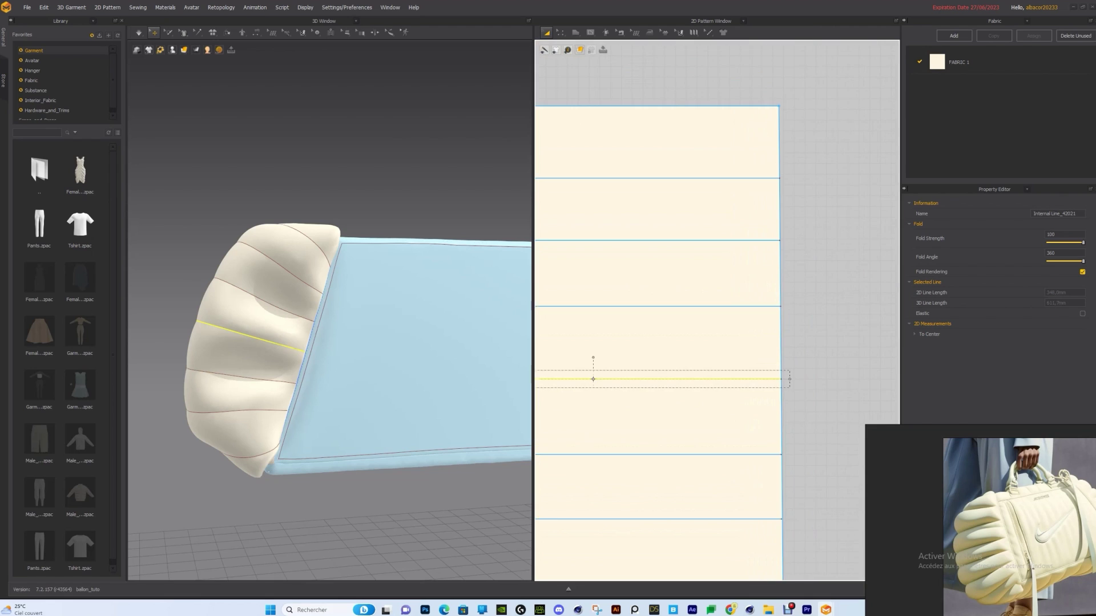
# Try simulating the end panel with the realigned fold lines and revert the simulated shape.
pyautogui.moveTo(593, 379); pyautogui.dragTo(764, 343, button='middle')
pyautogui.scroll(2, 764, 343)
pyautogui.scroll(-1, 699, 361)
pyautogui.press('space')
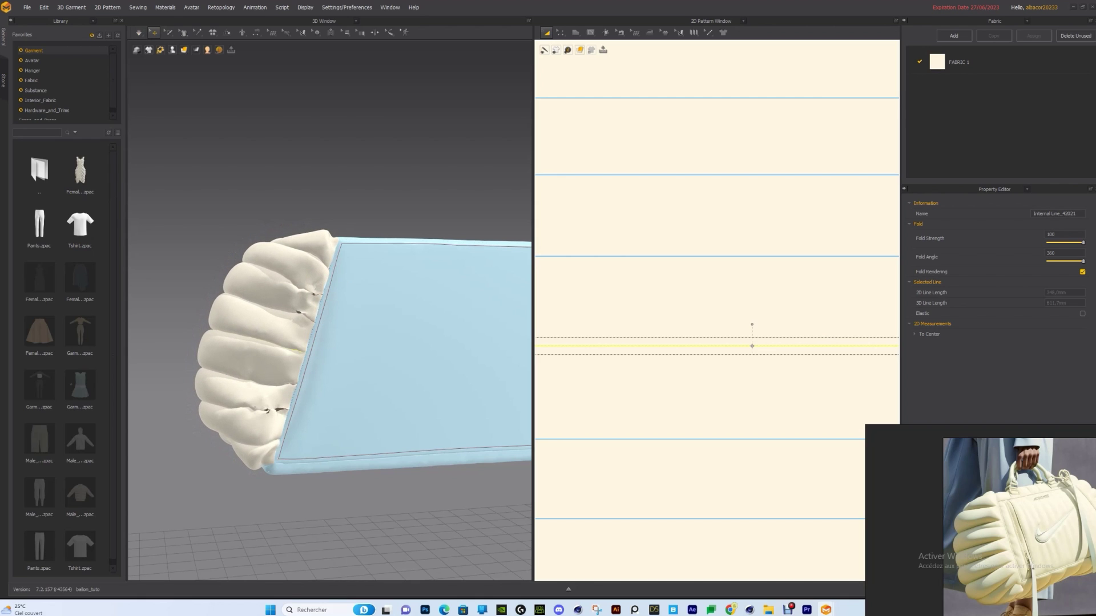
pyautogui.click(275, 254)
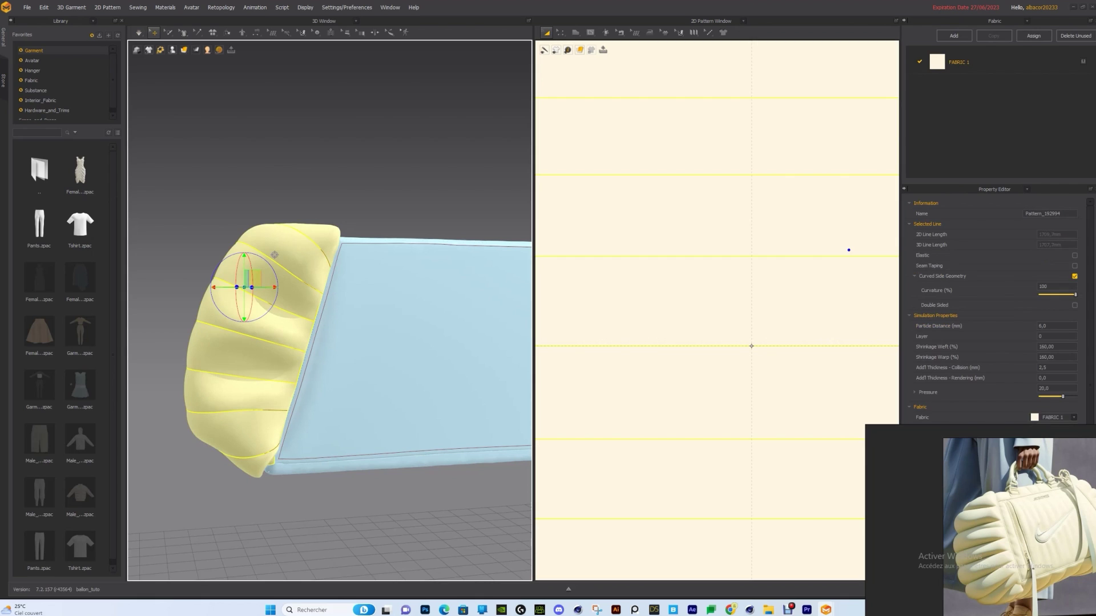
# Select all seven internal lines of the end panel and set their fold angle to 130.
pyautogui.scroll(-5, 755, 308)
pyautogui.moveTo(755, 323); pyautogui.dragTo(743, 337, button='middle')
pyautogui.click(861, 337)
pyautogui.click(740, 240)
pyautogui.keyDown('shift'); pyautogui.click(740, 270); pyautogui.keyUp('shift')
pyautogui.keyDown('shift'); pyautogui.click(740, 301); pyautogui.keyUp('shift')
pyautogui.keyDown('shift'); pyautogui.click(695, 336); pyautogui.keyUp('shift')
pyautogui.keyDown('shift'); pyautogui.click(695, 373); pyautogui.keyUp('shift')
pyautogui.keyDown('shift'); pyautogui.click(695, 405); pyautogui.keyUp('shift')
pyautogui.keyDown('shift'); pyautogui.click(713, 438); pyautogui.keyUp('shift')
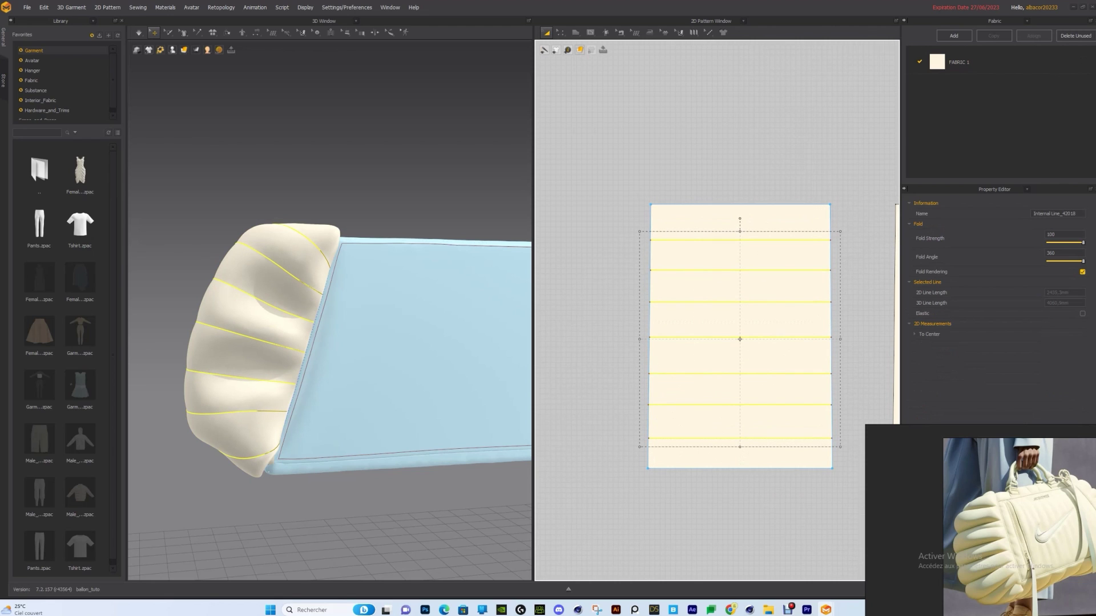
pyautogui.doubleClick(1050, 253)
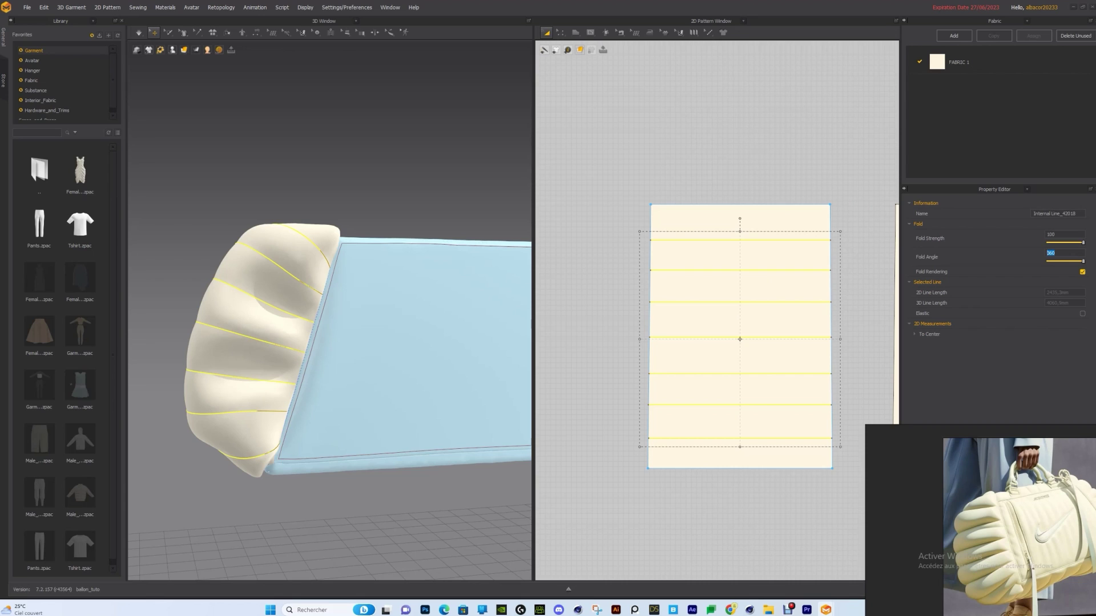
pyautogui.write('1')
pyautogui.press('Return')
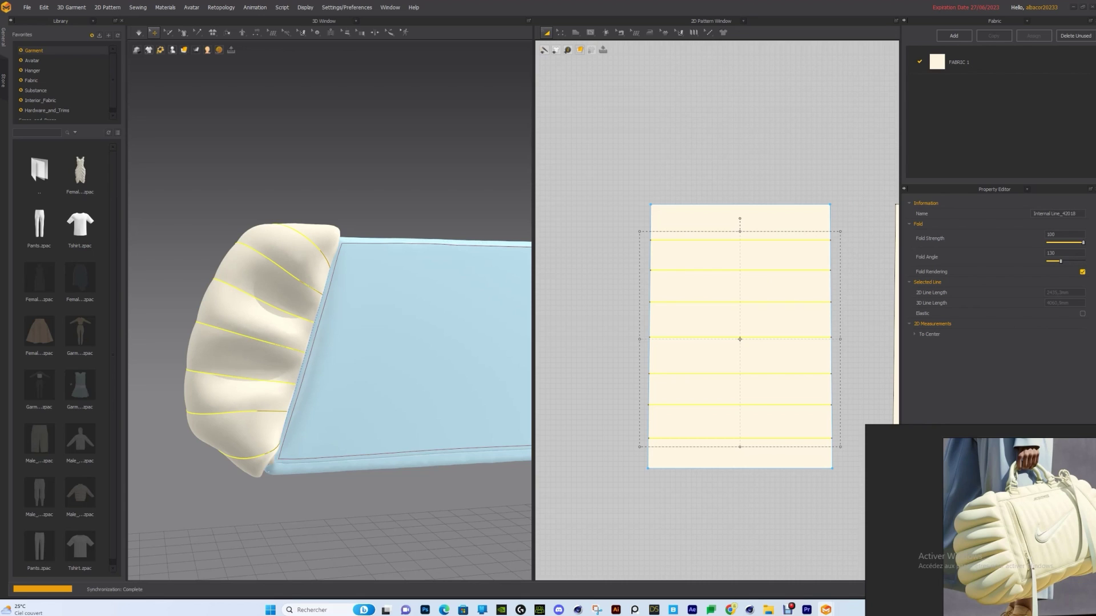
pyautogui.press('space')
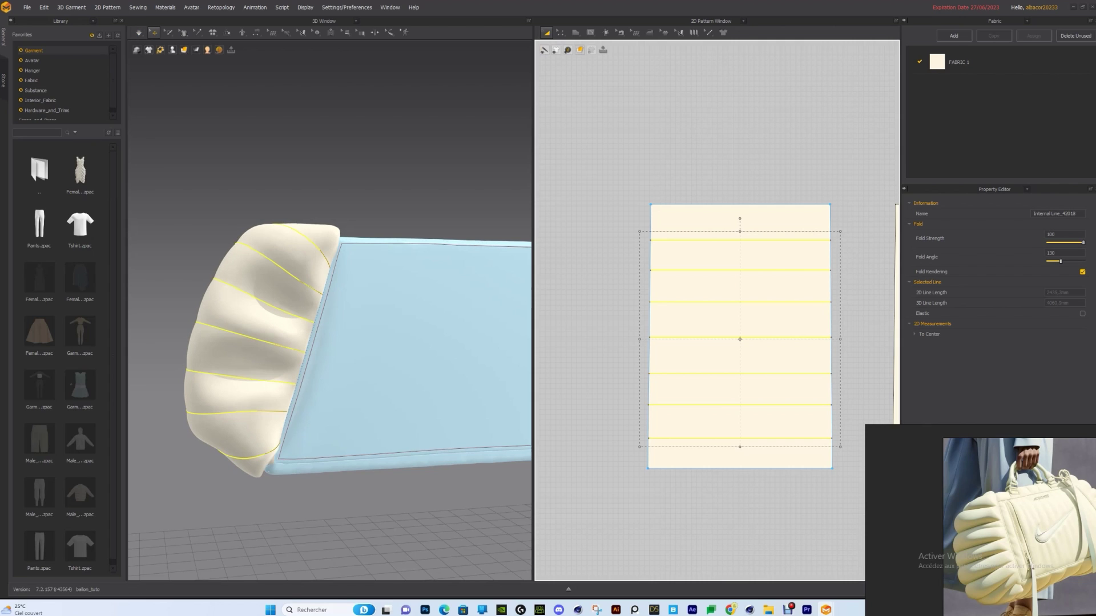
# Set the seven internal lines' fold angle to 200 and start simulating the end panel.
pyautogui.doubleClick(1052, 253)
pyautogui.write('200')
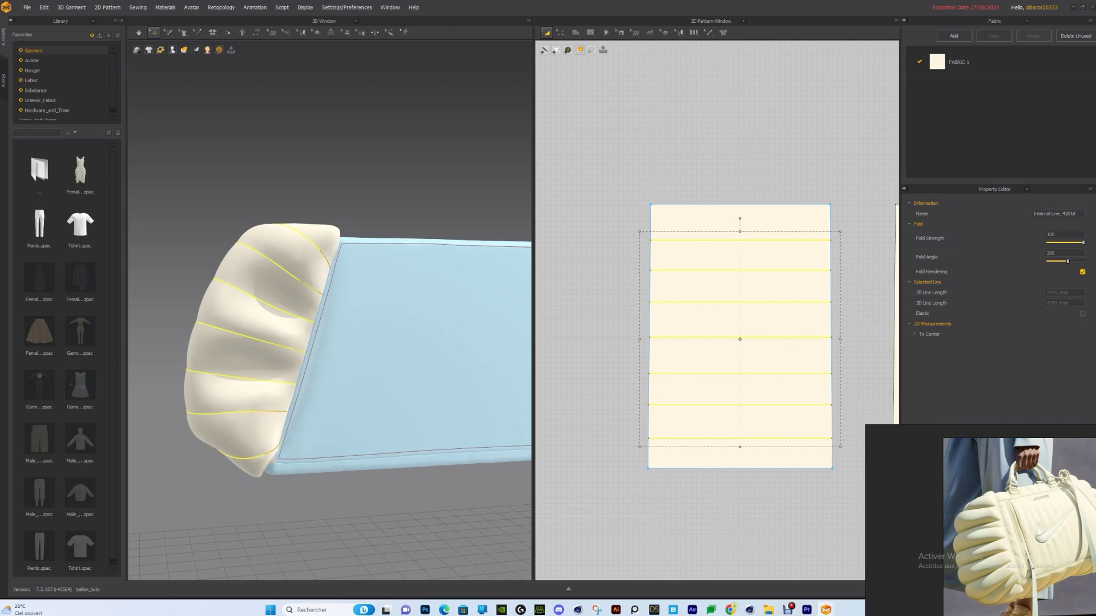
pyautogui.press('space')
pyautogui.moveTo(343, 343); pyautogui.dragTo(300, 314, button='right')
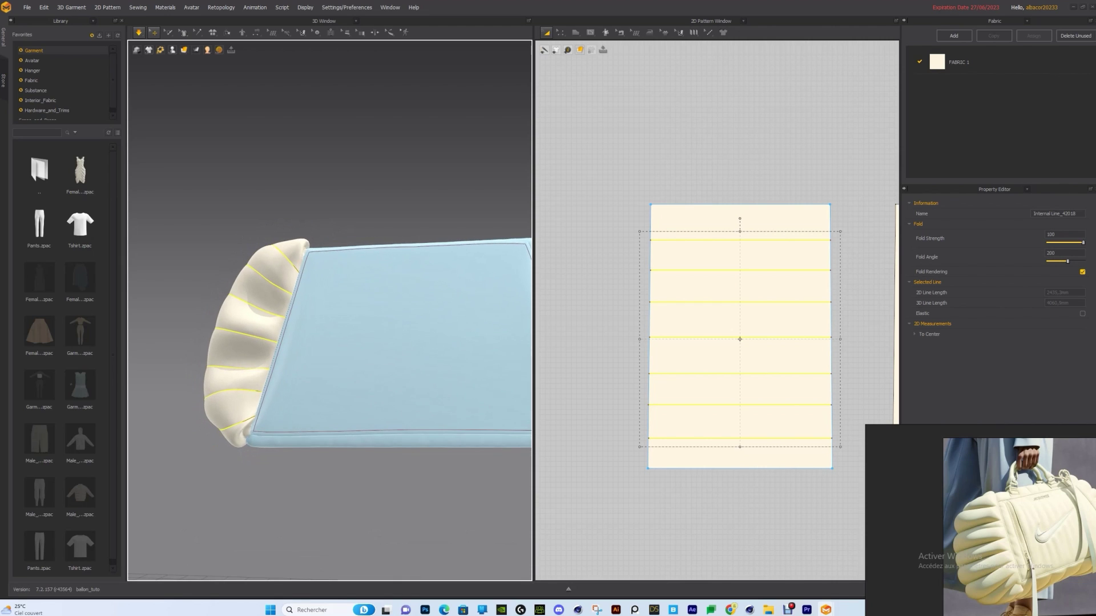
# Raise the selected internal lines' fold angle to 250 and let the end panel simulate into deeper pleats.
pyautogui.doubleClick(1052, 253)
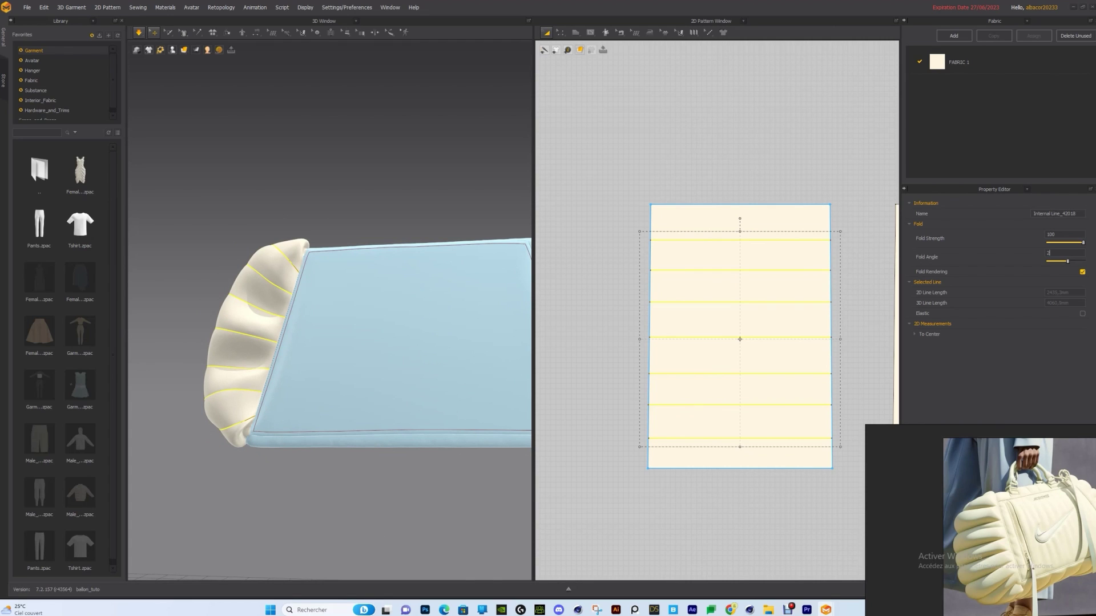
pyautogui.press('Return')
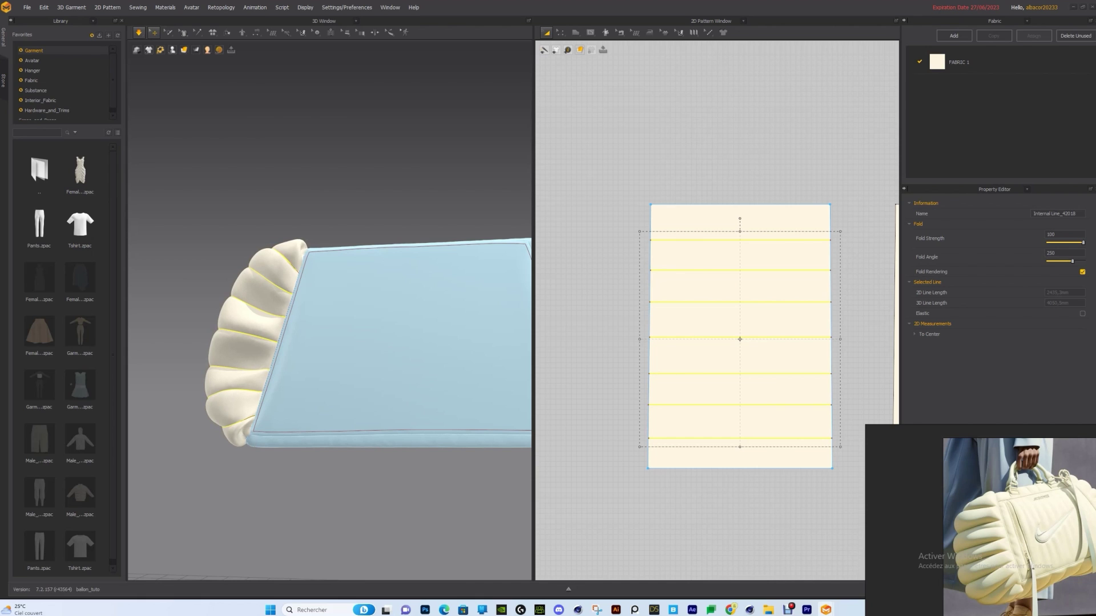
pyautogui.press('space')
pyautogui.moveTo(343, 342); pyautogui.dragTo(394, 337, button='right')
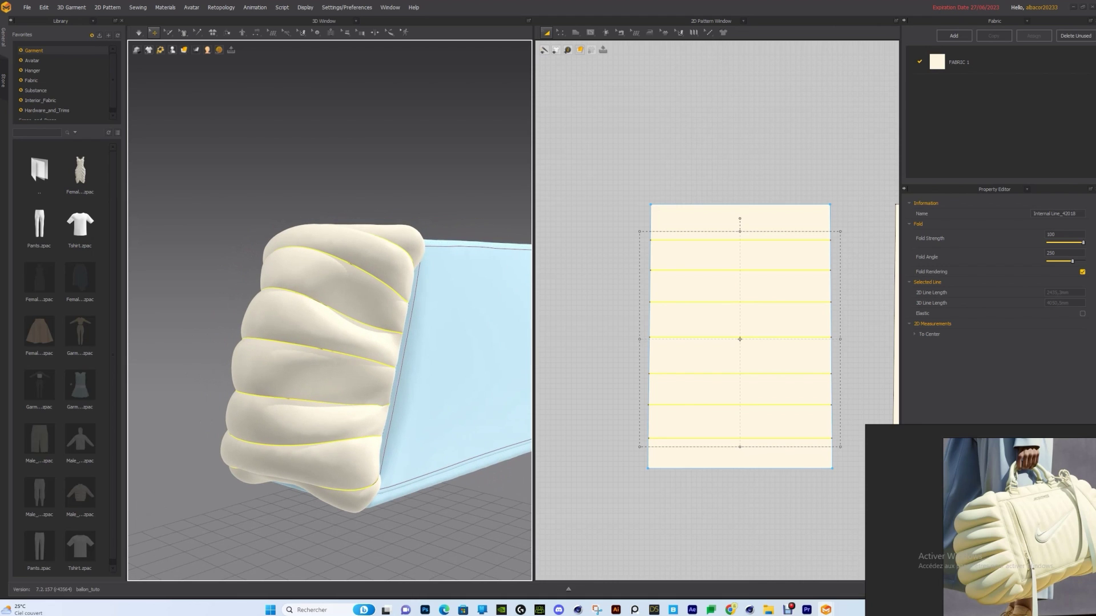
# Set the end panel's pressure to 30 and weft shrinkage to 250 %, and simulate the fuller shape.
pyautogui.click(288, 306)
pyautogui.click(1049, 388)
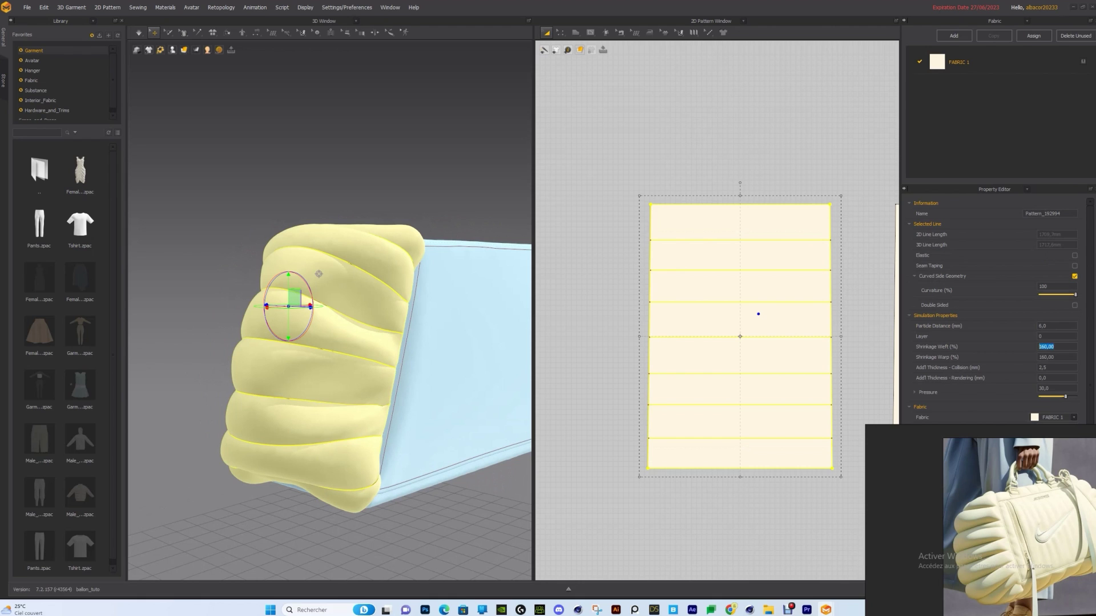
pyautogui.press('space')
pyautogui.moveTo(319, 274); pyautogui.dragTo(252, 283, button='right')
pyautogui.press('space')
pyautogui.press('space')
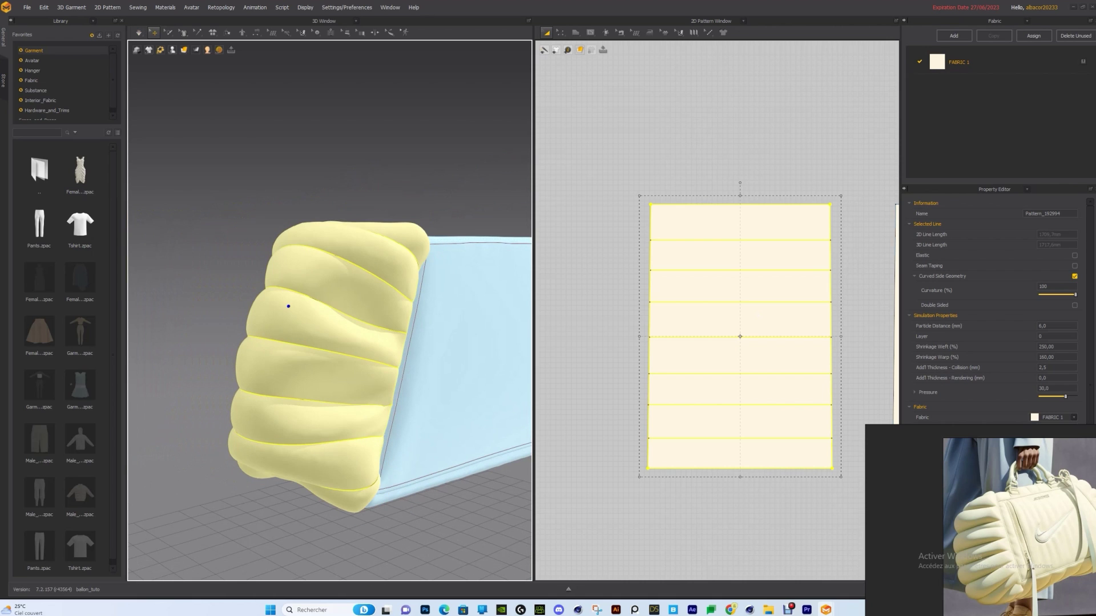
# Set the end panel's weft shrinkage to 200 % and warp shrinkage to 120 %, and simulate the reshaped panel.
pyautogui.click(1049, 357)
pyautogui.click(1047, 346)
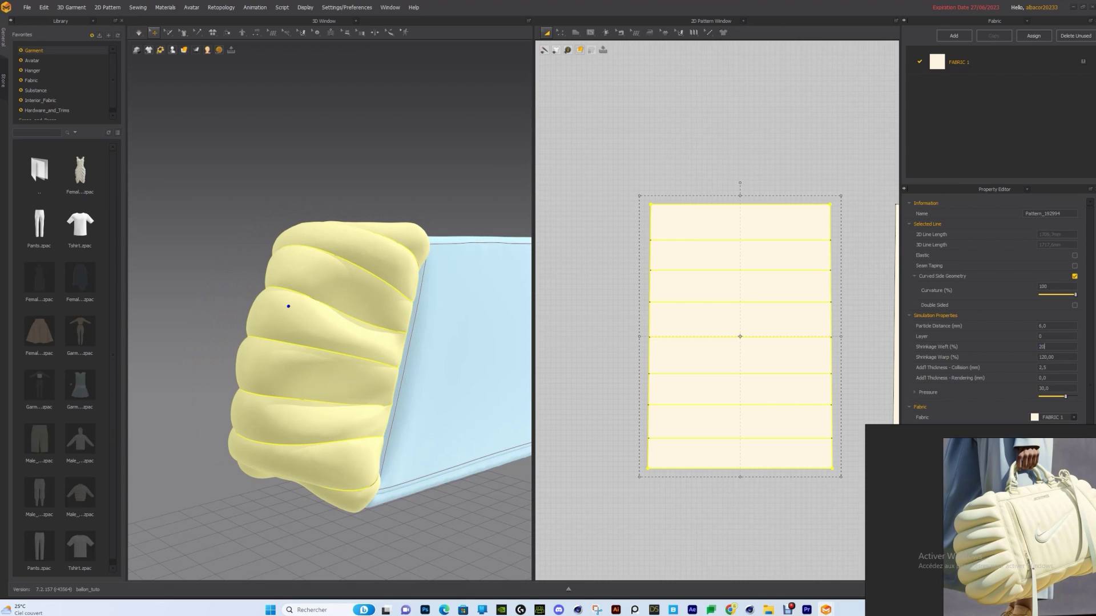
pyautogui.moveTo(288, 306); pyautogui.dragTo(286, 303, button='right')
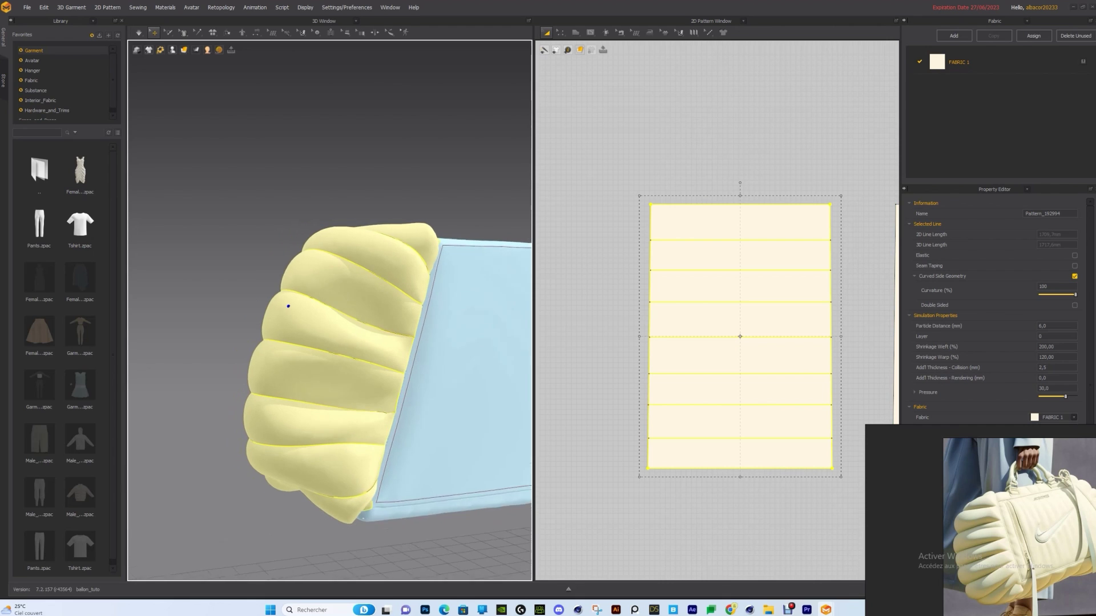
pyautogui.press('space')
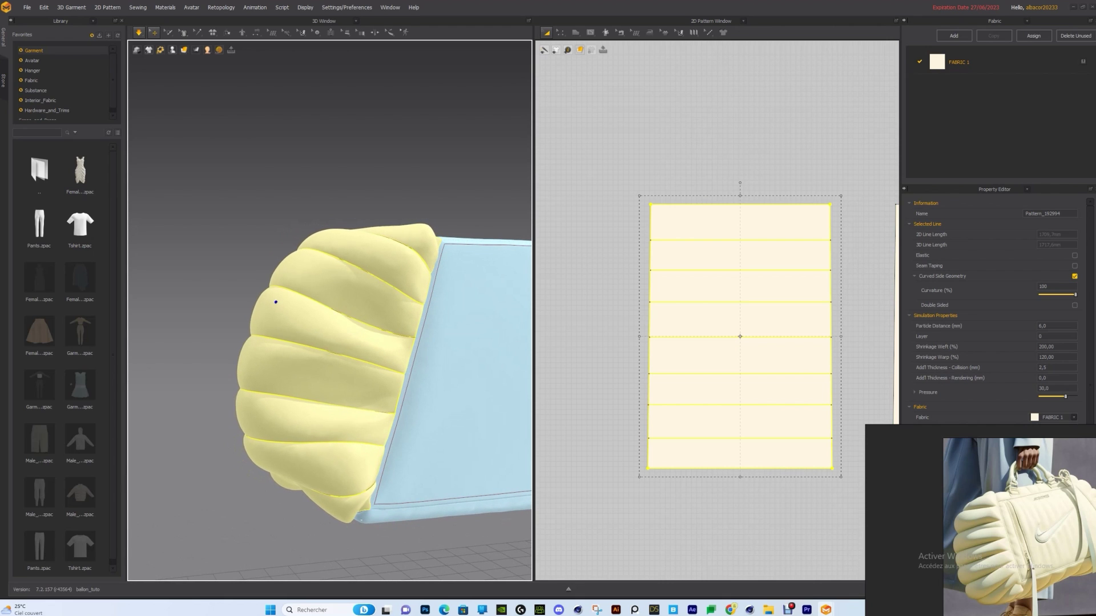
pyautogui.moveTo(277, 302)
pyautogui.mouseDown(button='right')
pyautogui.moveTo(294, 303)
pyautogui.moveTo(272, 301)
pyautogui.mouseUp(button='right')
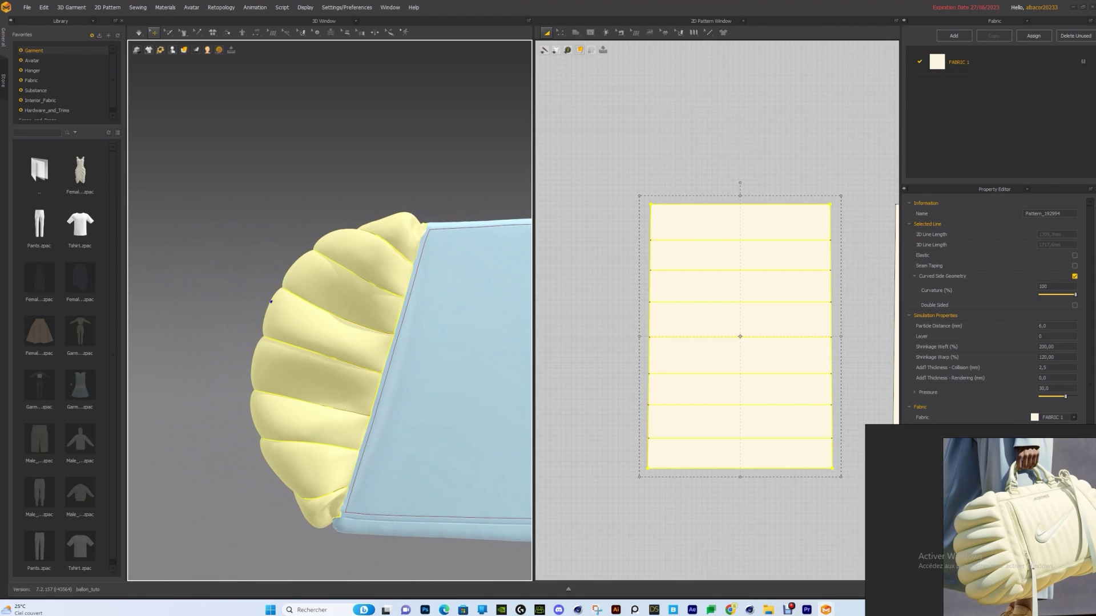
# Turn on elastic for the end panel's seven internal lines with strength 2 and ratio 30, and simulate.
pyautogui.click(594, 257)
pyautogui.click(740, 240)
pyautogui.keyDown('shift'); pyautogui.click(741, 271); pyautogui.keyUp('shift')
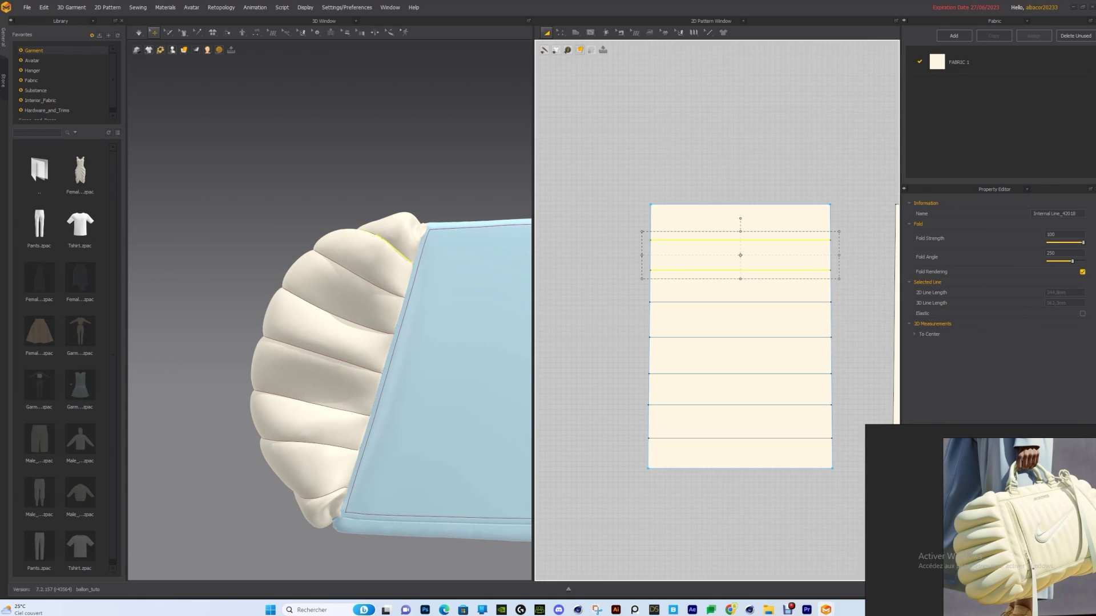
pyautogui.keyDown('shift'); pyautogui.click(675, 301); pyautogui.keyUp('shift')
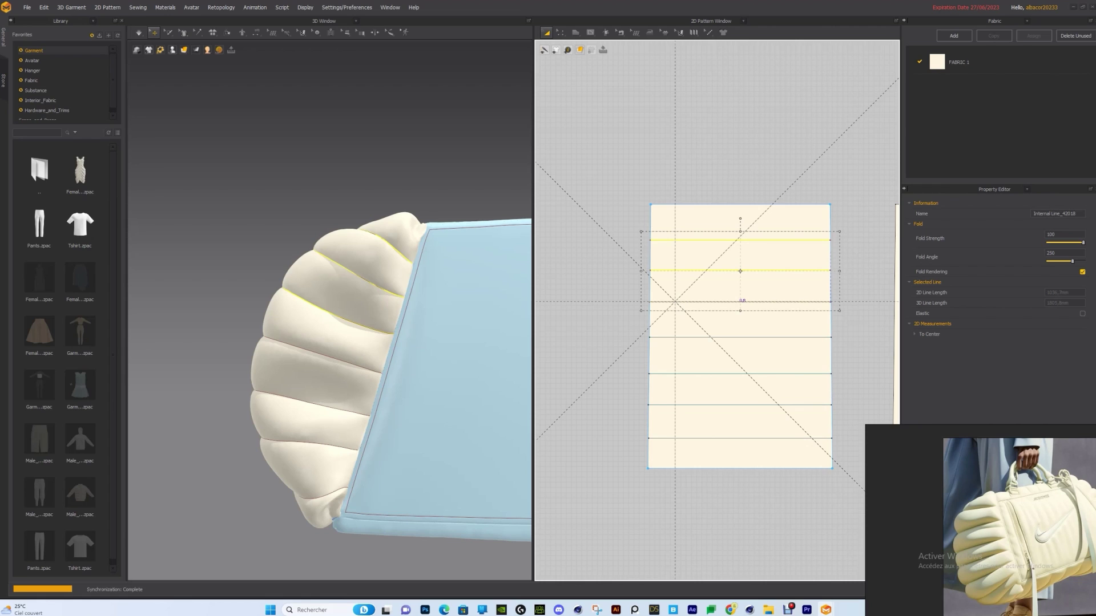
pyautogui.keyDown('shift'); pyautogui.click(702, 338); pyautogui.keyUp('shift')
pyautogui.keyDown('shift'); pyautogui.click(740, 374); pyautogui.keyUp('shift')
pyautogui.keyDown('shift'); pyautogui.click(741, 404); pyautogui.keyUp('shift')
pyautogui.keyDown('shift'); pyautogui.click(741, 437); pyautogui.keyUp('shift')
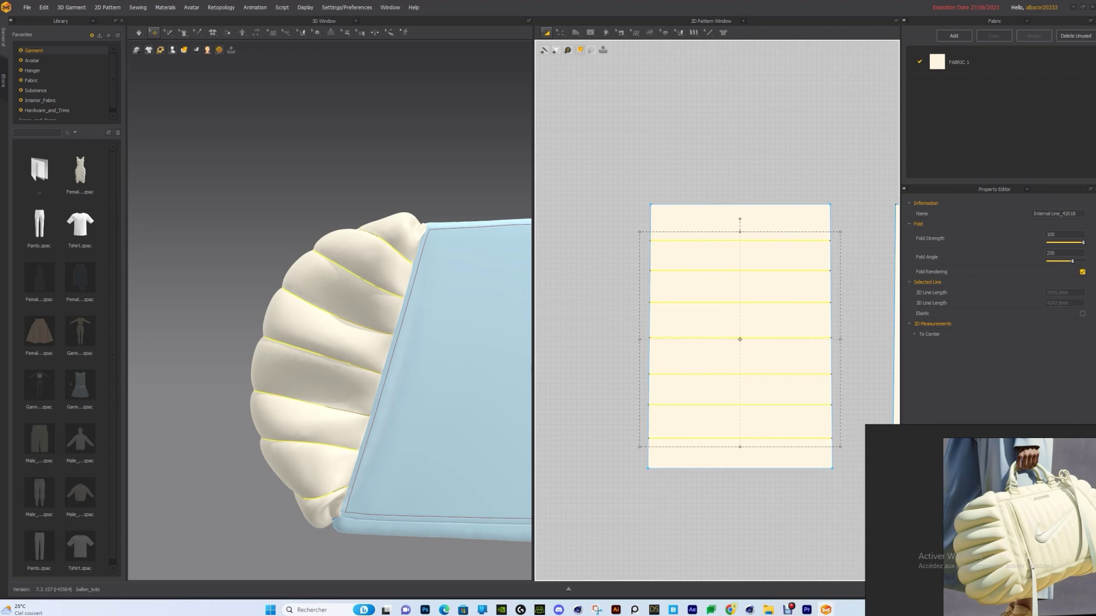
pyautogui.click(1081, 313)
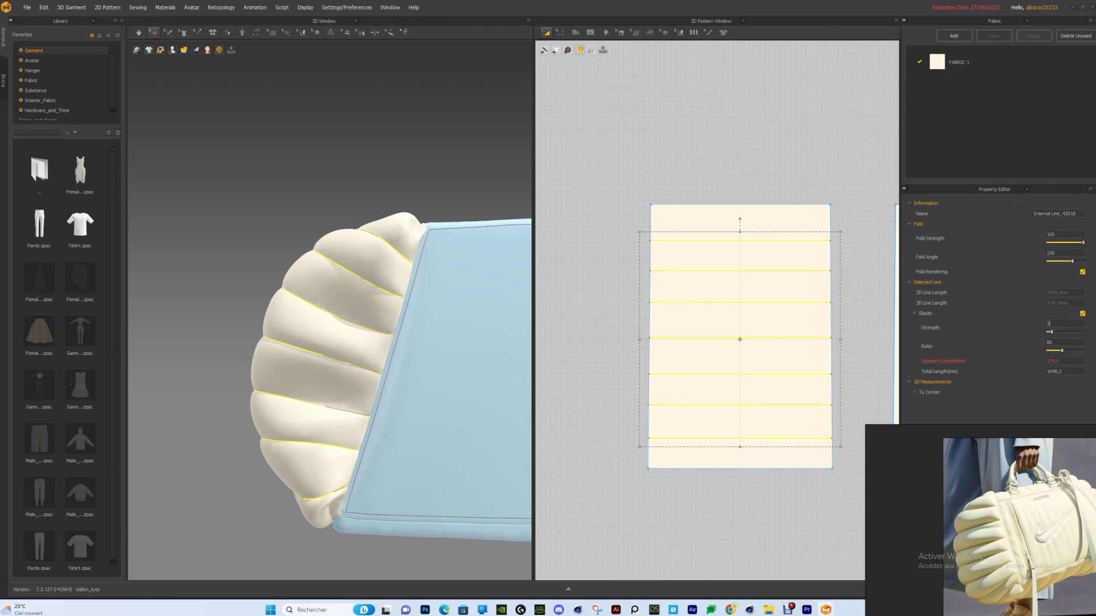
pyautogui.write('30')
pyautogui.press('Return')
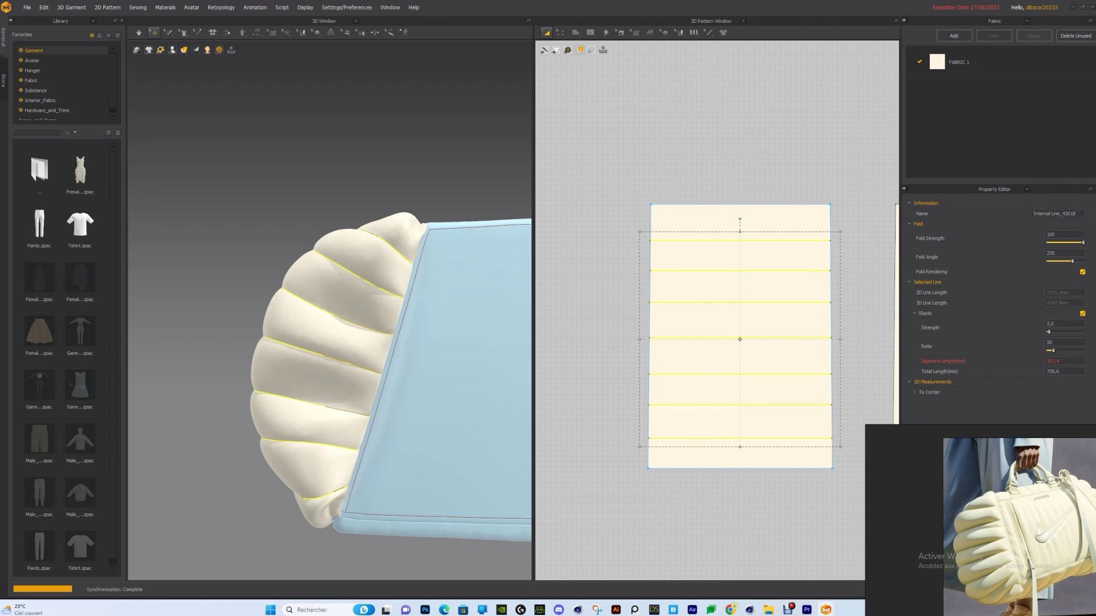
pyautogui.press('space')
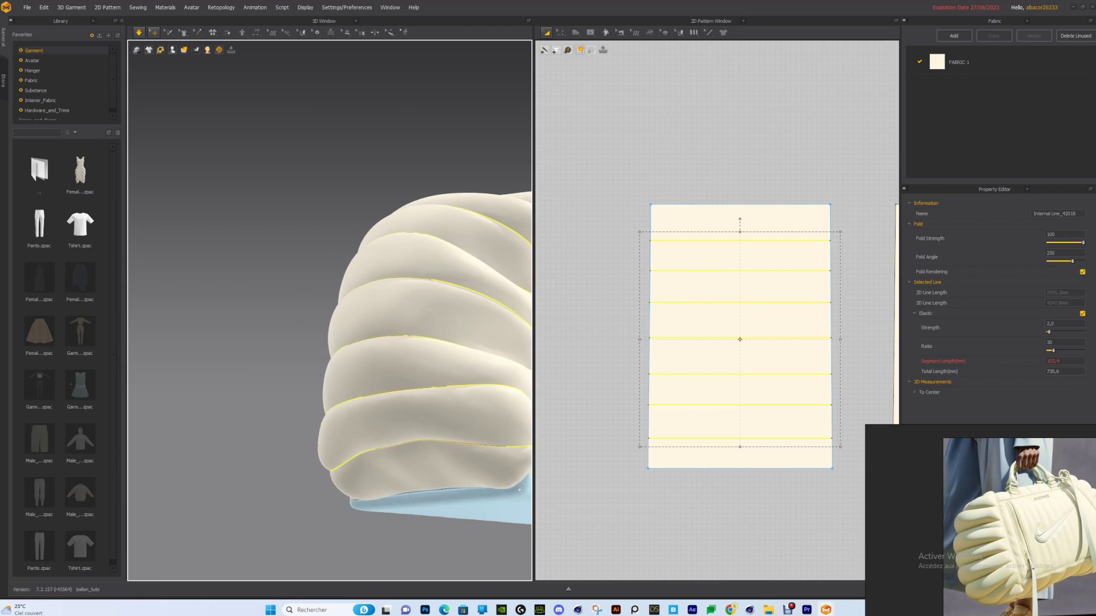
# Examine how the handles attach to the brown leather bag in the reference photo.
pyautogui.moveTo(750, 609)
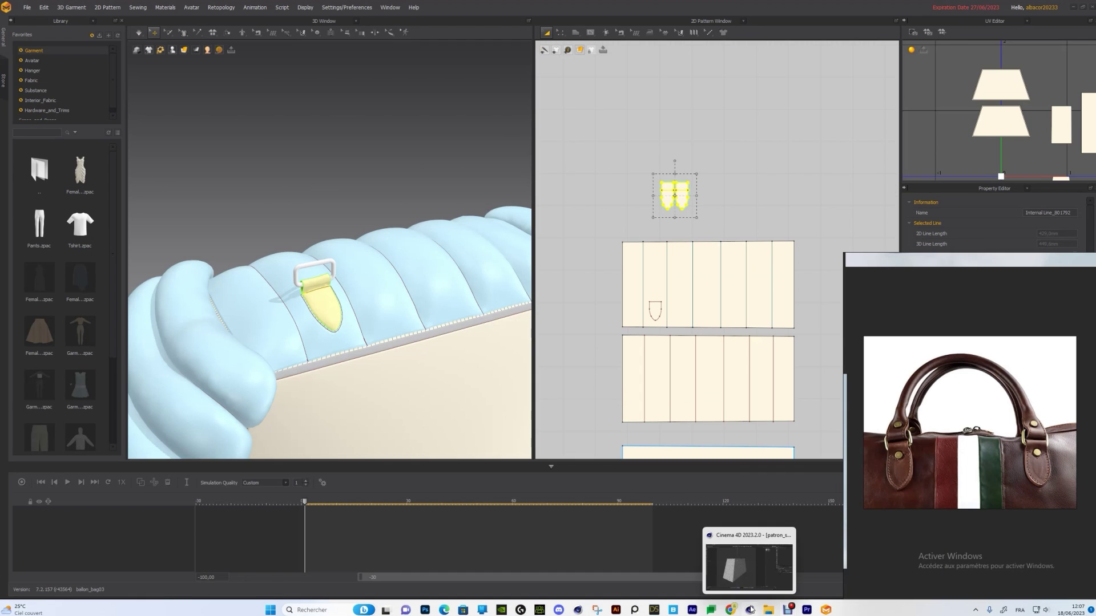
pyautogui.scroll(-4, 993, 414)
pyautogui.scroll(3, 993, 413)
pyautogui.scroll(-1, 926, 373)
pyautogui.moveTo(925, 372); pyautogui.dragTo(1014, 413, button='middle')
pyautogui.moveTo(915, 324); pyautogui.dragTo(978, 500, button='middle')
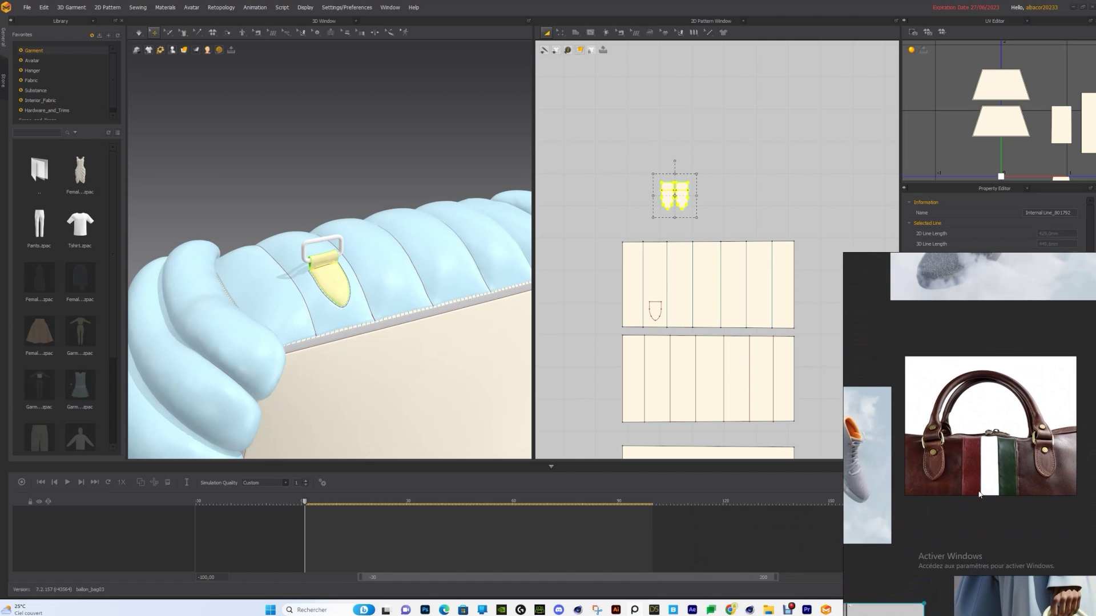
pyautogui.moveTo(1006, 459); pyautogui.dragTo(938, 436, button='middle')
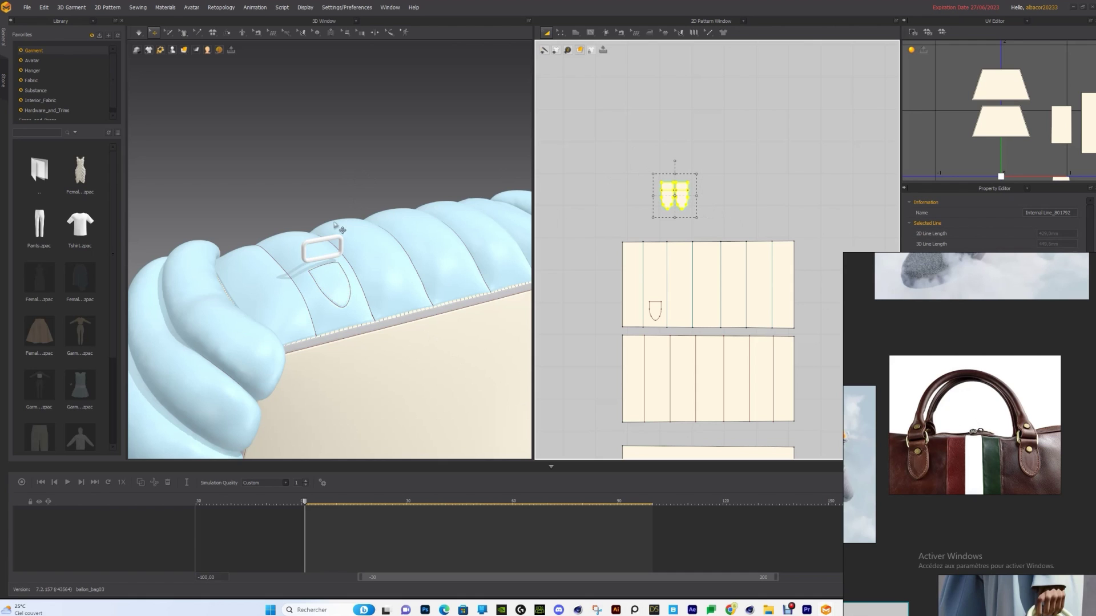
# Examine the tab-shaped internal outline on the puffed top panel and the Internal Polygon/Line tool for drawing it.
pyautogui.moveTo(340, 227); pyautogui.dragTo(337, 286, button='right')
pyautogui.click(335, 287)
pyautogui.scroll(6, 782, 252)
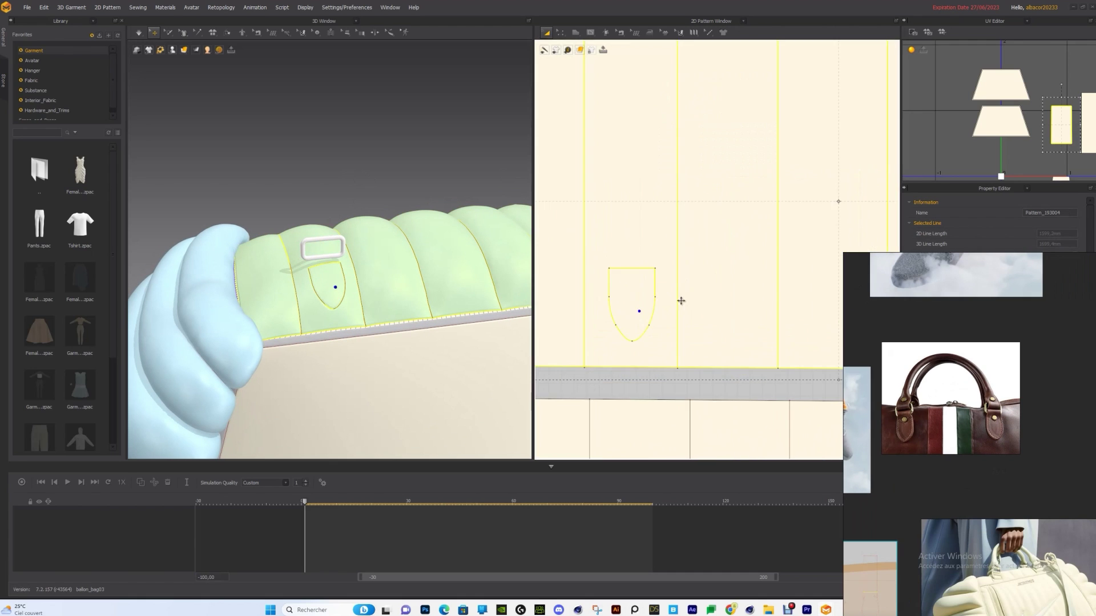
pyautogui.click(570, 409)
pyautogui.click(661, 294)
pyautogui.click(591, 32)
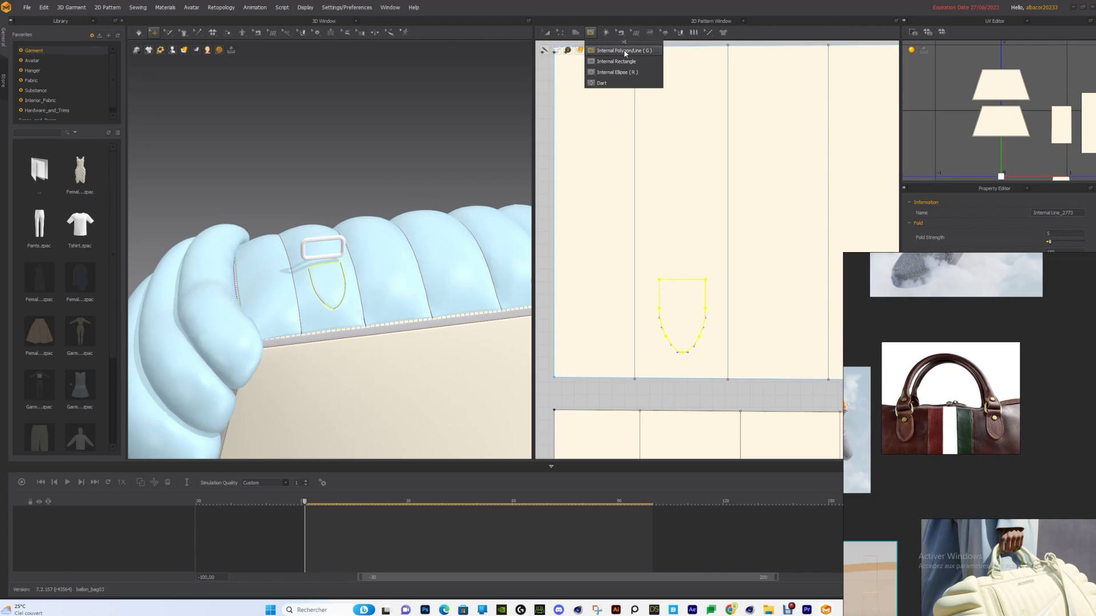
pyautogui.click(613, 50)
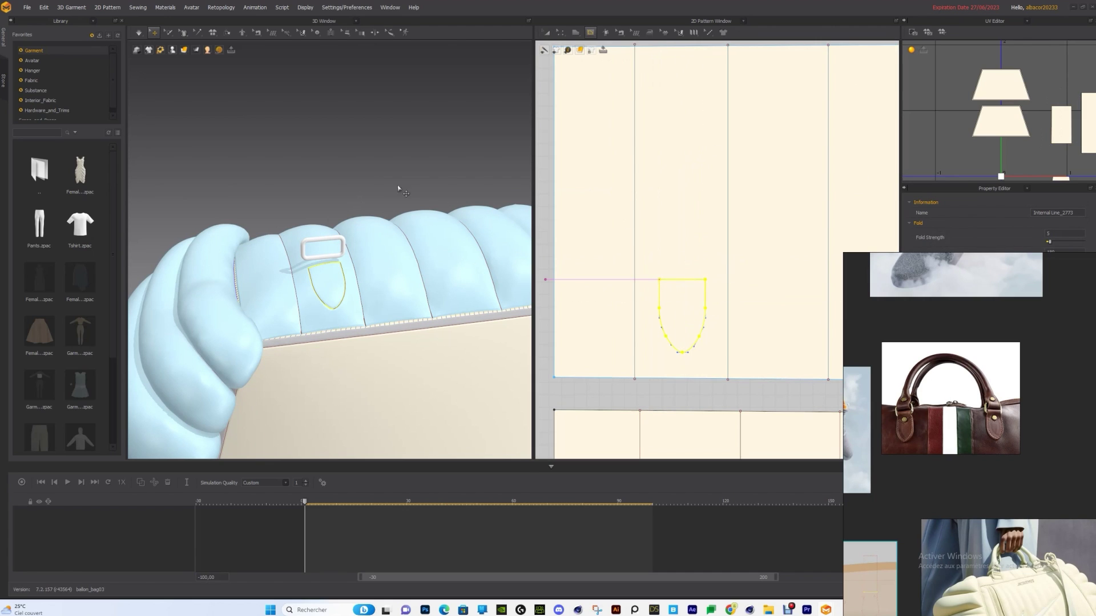
pyautogui.click(546, 33)
# Show the hidden tab patterns again and select the tab's two layers in turn.
pyautogui.scroll(-5, 671, 217)
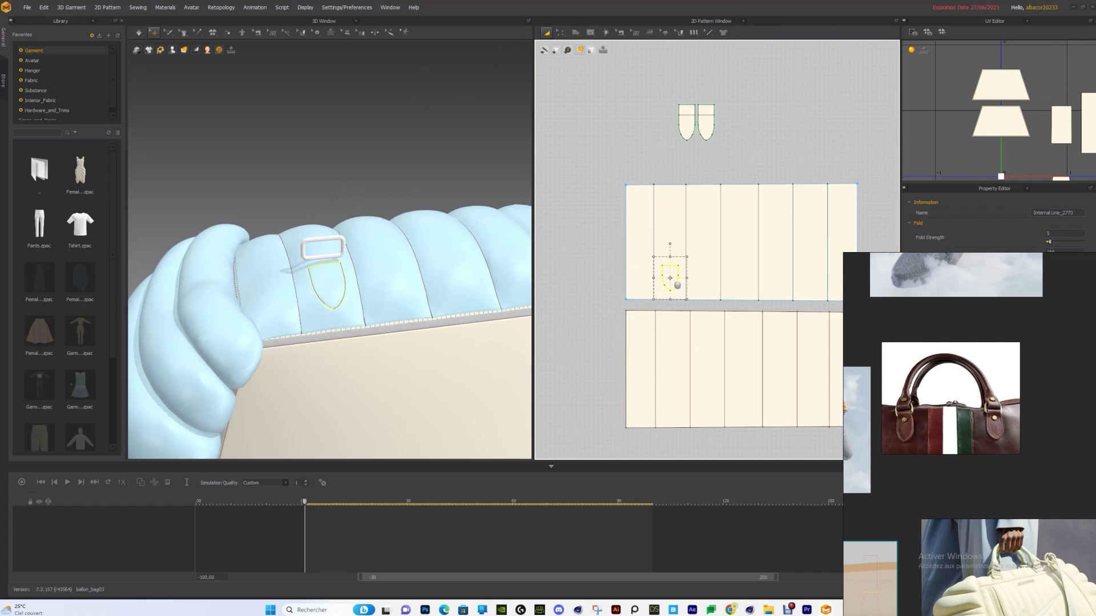
pyautogui.hotkey('shift', 'q')
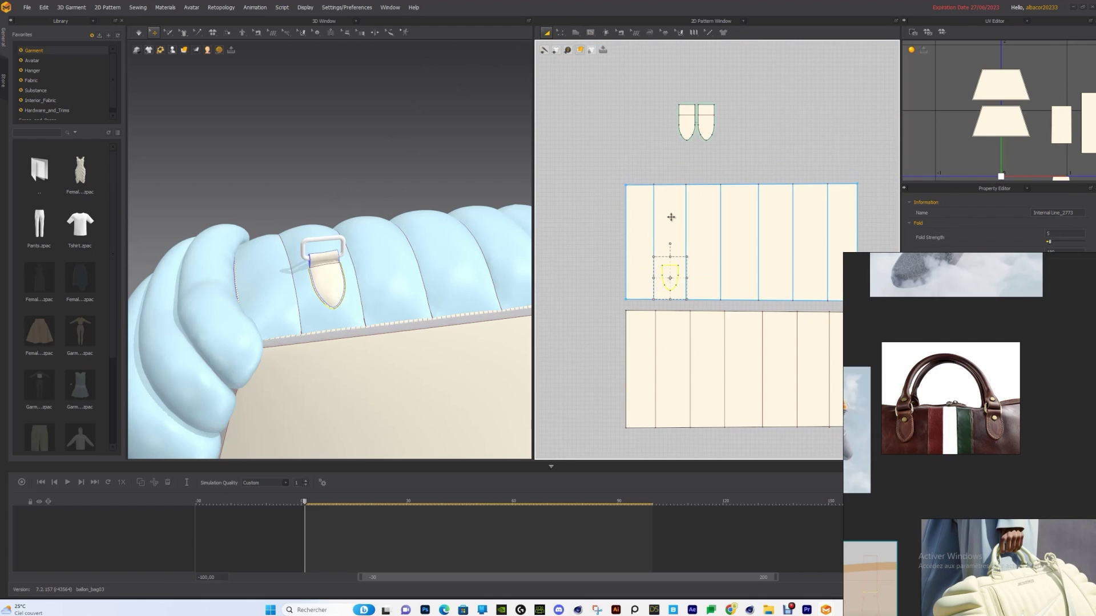
pyautogui.scroll(5, 657, 122)
pyautogui.click(717, 120)
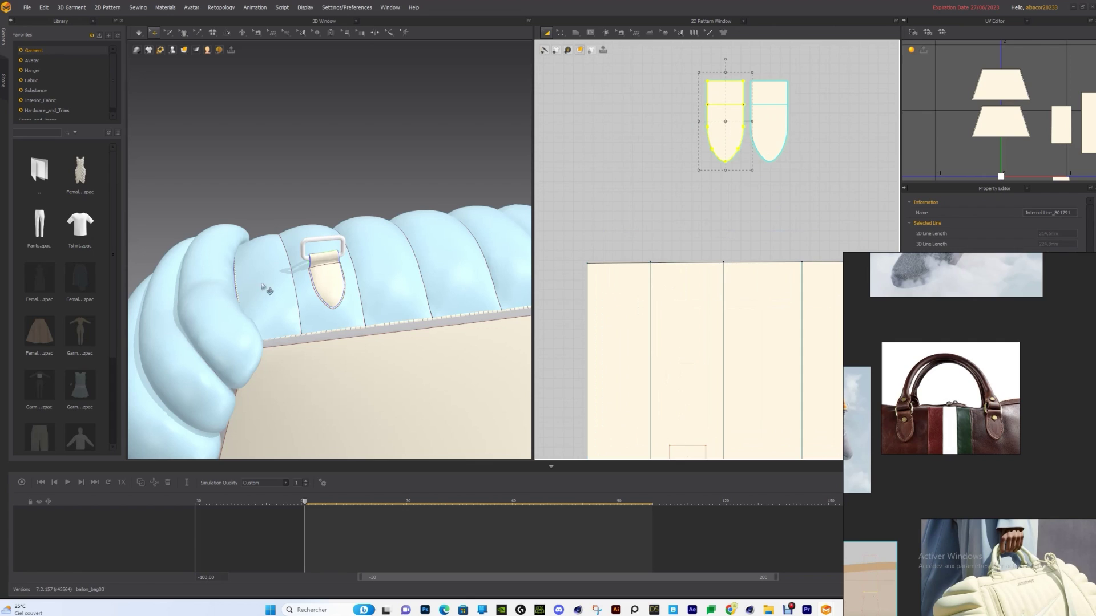
pyautogui.click(328, 273)
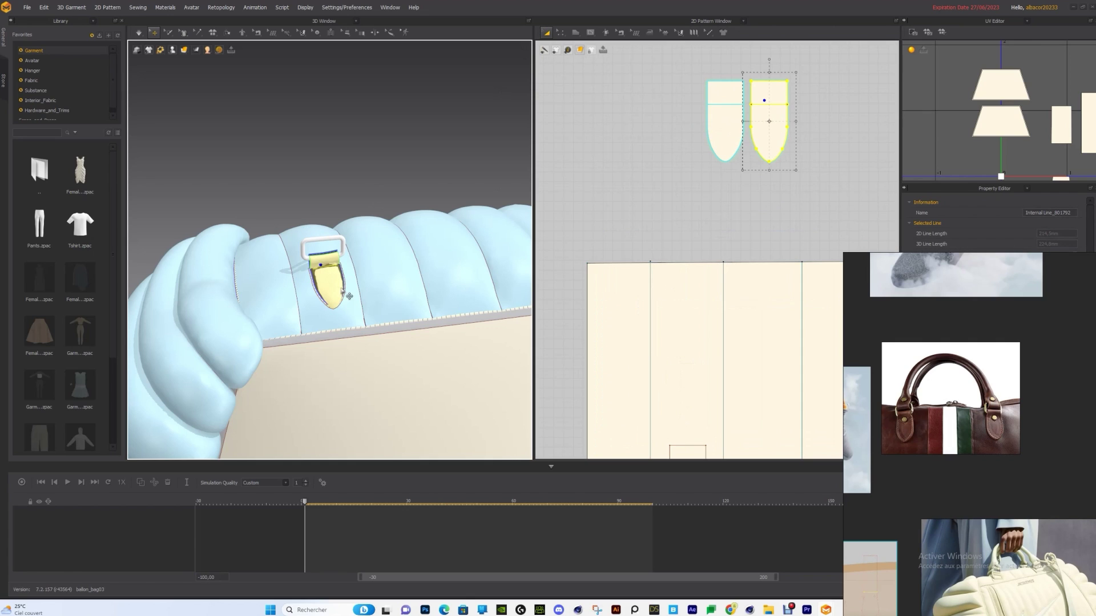
# Pull the tab's outer layer away from the puffed panel to inspect its seams, and undo the move.
pyautogui.click(592, 140)
pyautogui.click(710, 129)
pyautogui.moveTo(402, 232); pyautogui.dragTo(433, 246, button='right')
pyautogui.moveTo(327, 289); pyautogui.dragTo(367, 248)
pyautogui.click(331, 283)
pyautogui.click(768, 126)
pyautogui.moveTo(406, 234); pyautogui.dragTo(415, 226, button='right')
pyautogui.click(351, 252)
pyautogui.moveTo(355, 230); pyautogui.dragTo(359, 266, button='right')
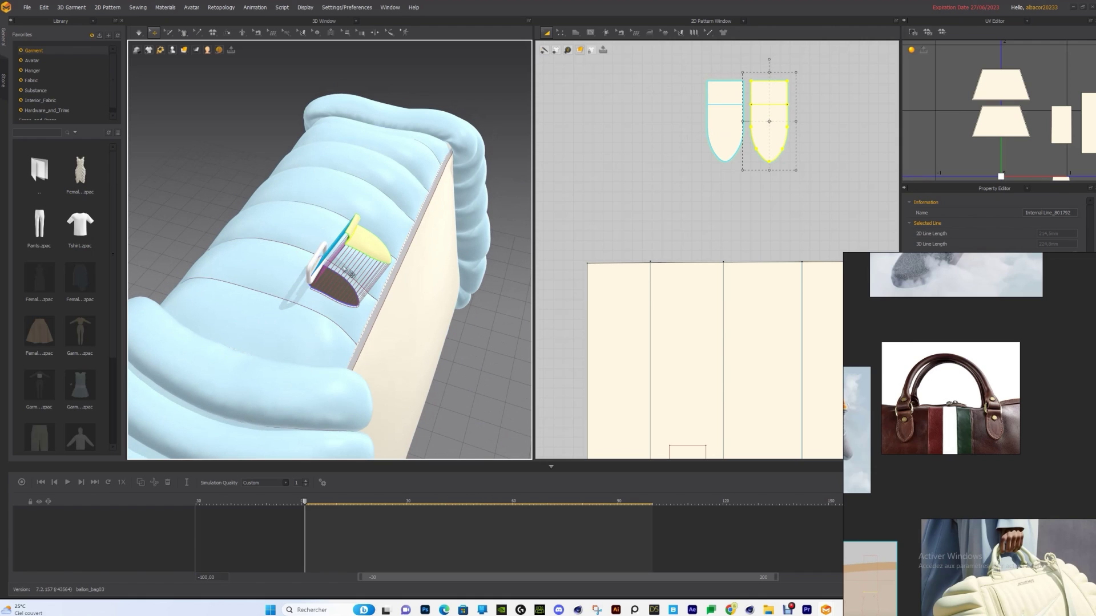
pyautogui.moveTo(320, 273); pyautogui.dragTo(320, 268, button='right')
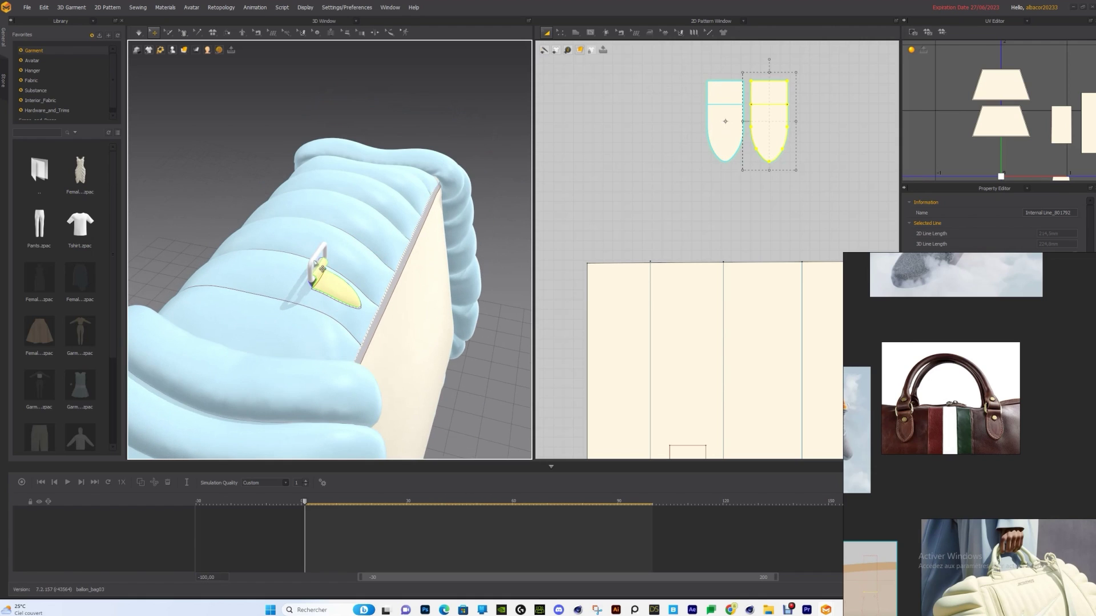
# Lift the metal ring off its tab, undo the move, reselect the ring and open the file commands.
pyautogui.click(316, 255)
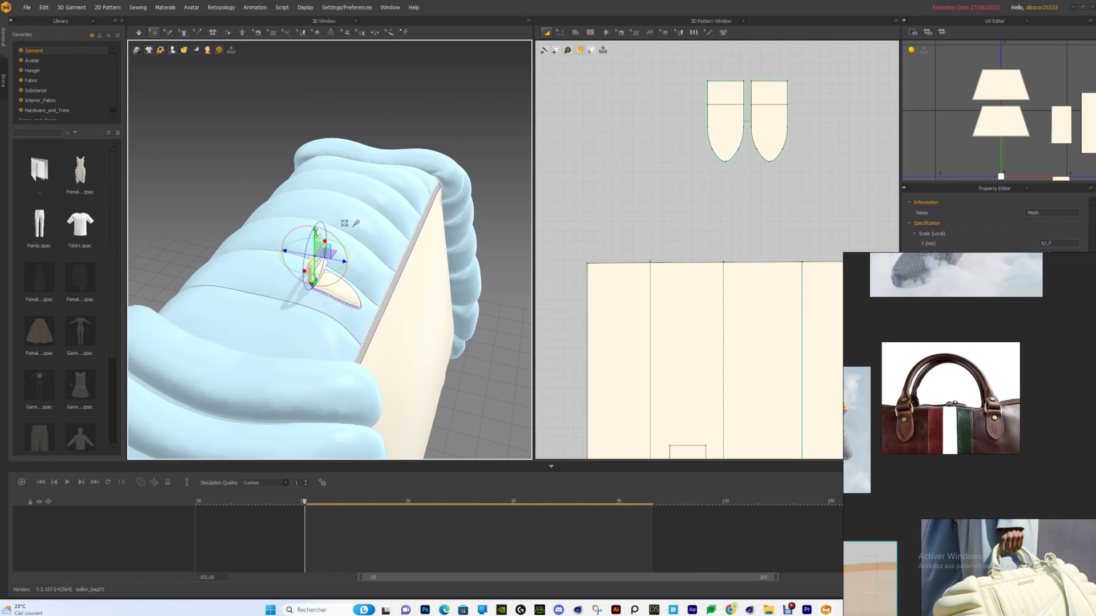
pyautogui.moveTo(315, 255); pyautogui.dragTo(311, 124)
pyautogui.scroll(3, 322, 313)
pyautogui.moveTo(321, 313)
pyautogui.mouseDown(button='right')
pyautogui.moveTo(336, 311)
pyautogui.moveTo(330, 297)
pyautogui.moveTo(313, 304)
pyautogui.moveTo(325, 295)
pyautogui.mouseUp(button='right')
pyautogui.hotkey('ctrl', 'z')
pyautogui.click(289, 239)
pyautogui.click(314, 287)
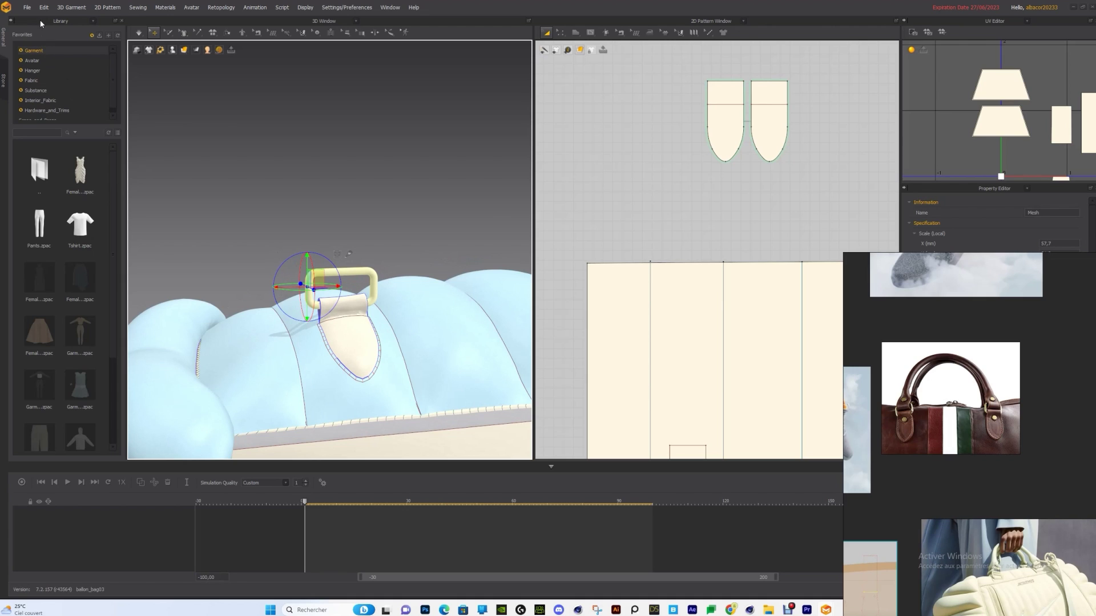
pyautogui.click(27, 8)
pyautogui.moveTo(35, 95)
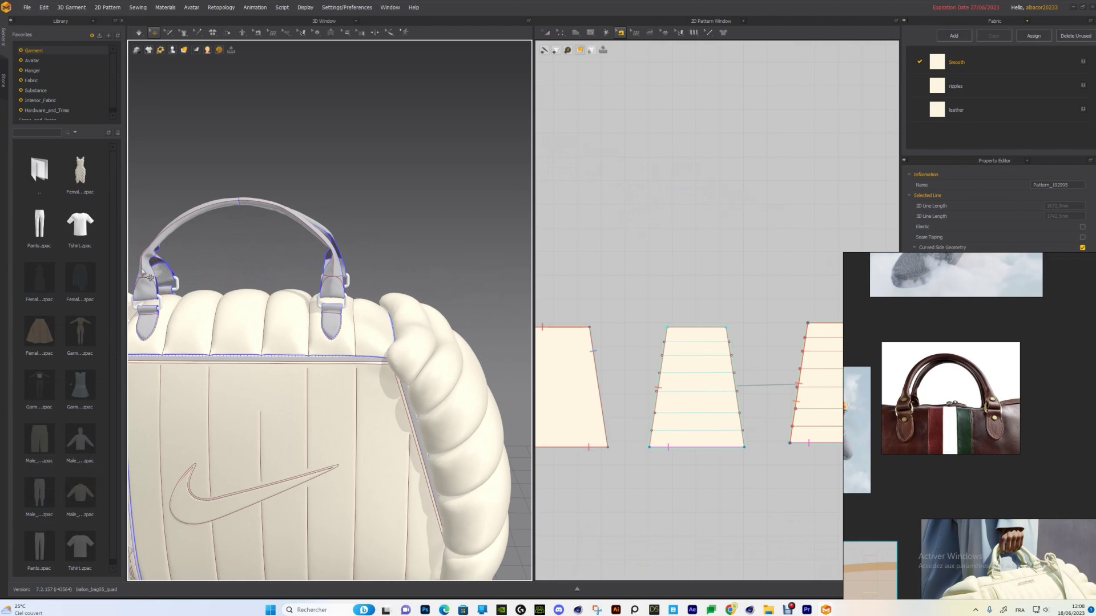
# Inspect the handle straps, rings and tabs on the finished bag by selecting individual pieces.
pyautogui.click(330, 312)
pyautogui.moveTo(365, 311); pyautogui.dragTo(347, 280, button='right')
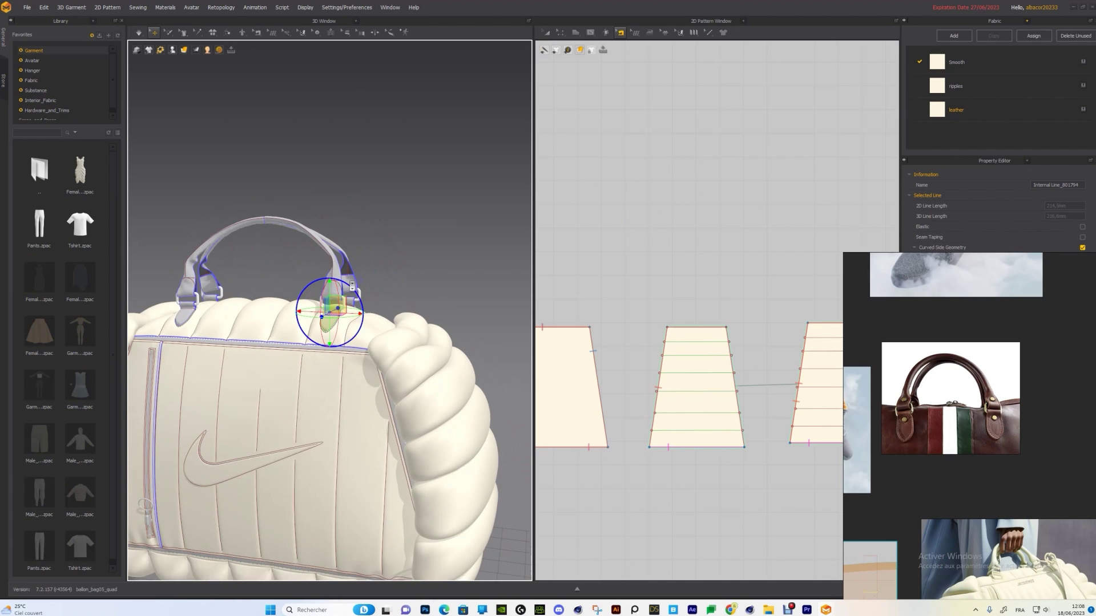
pyautogui.scroll(-1, 348, 281)
pyautogui.click(342, 257)
pyautogui.moveTo(288, 223); pyautogui.dragTo(316, 219, button='right')
pyautogui.scroll(-2, 317, 222)
pyautogui.moveTo(319, 224); pyautogui.dragTo(351, 244, button='middle')
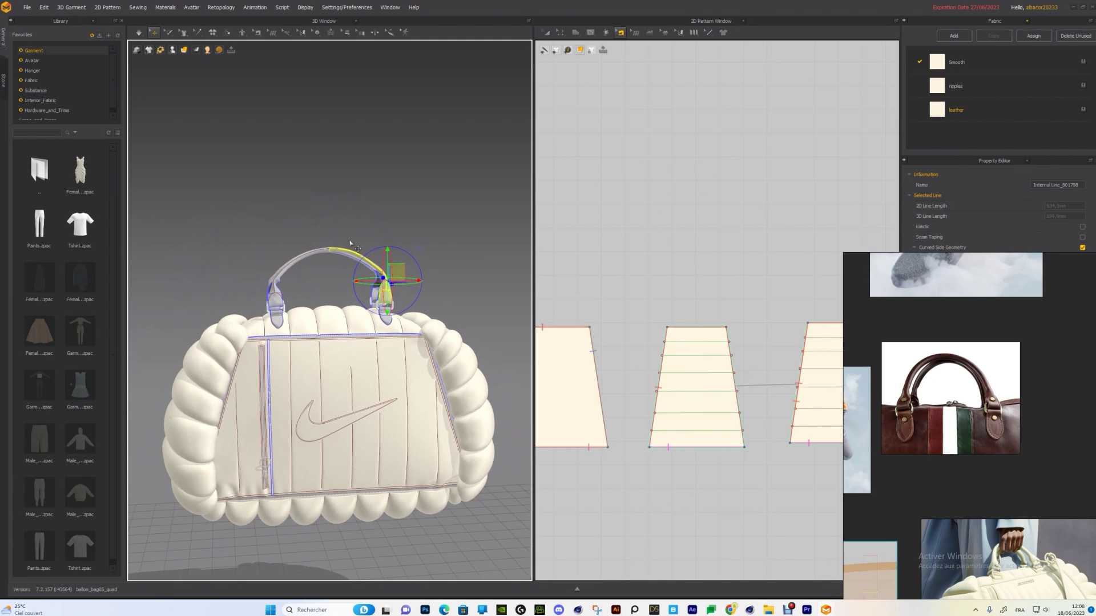
pyautogui.scroll(3, 351, 244)
pyautogui.click(241, 321)
# Select all the handle strap patterns and lift them off the rings to view them above the bag.
pyautogui.scroll(-3, 681, 272)
pyautogui.moveTo(681, 272); pyautogui.dragTo(702, 437, button='middle')
pyautogui.scroll(-4, 572, 321)
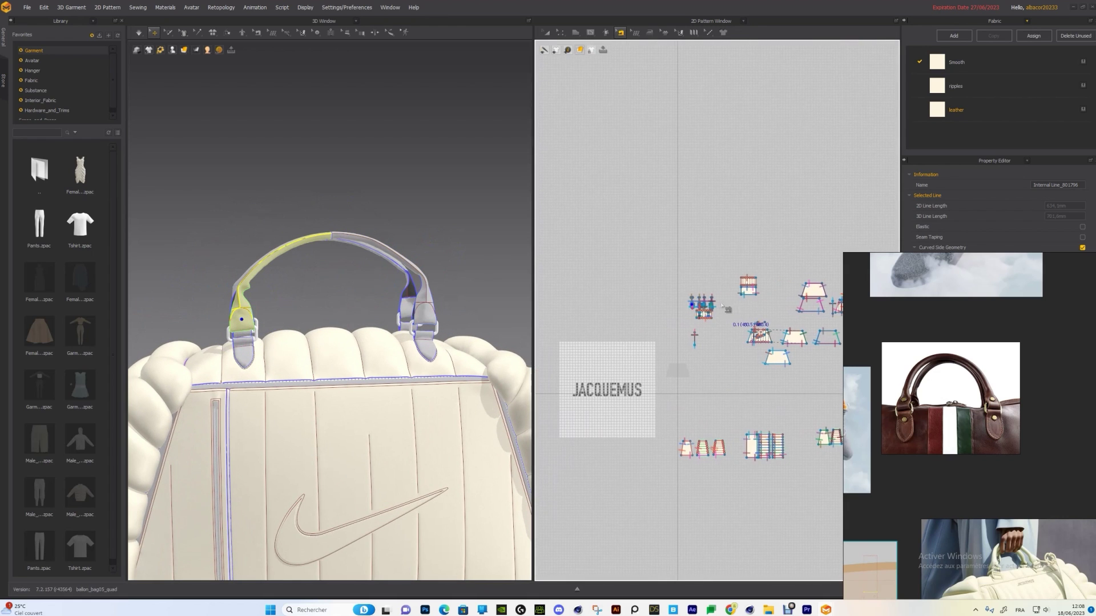
pyautogui.click(546, 32)
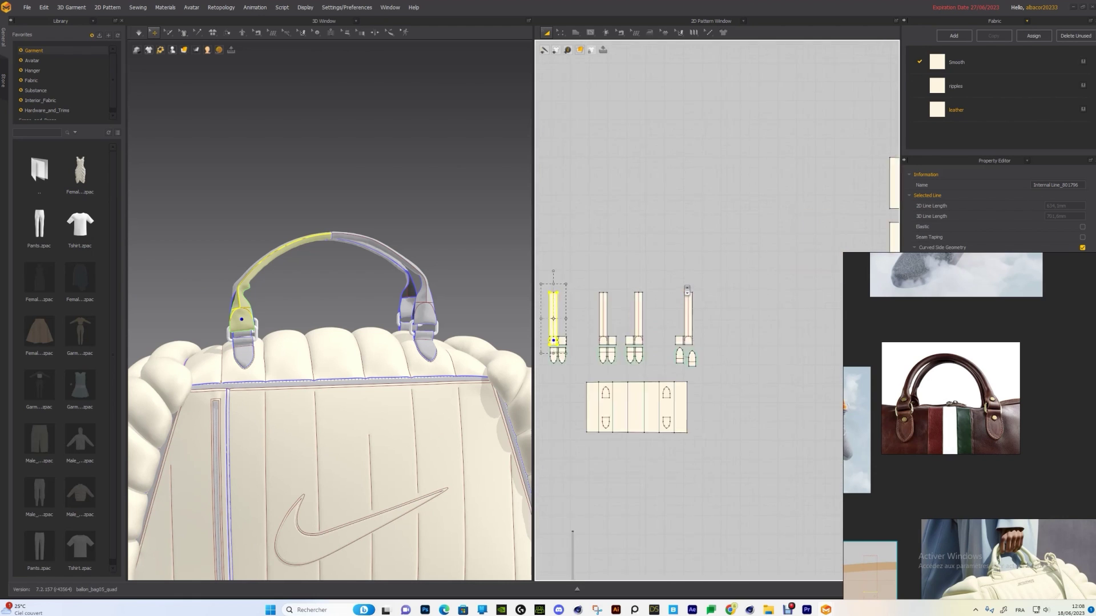
pyautogui.scroll(3, 651, 291)
pyautogui.moveTo(652, 291); pyautogui.dragTo(724, 291, button='middle')
pyautogui.scroll(-2, 726, 290)
pyautogui.moveTo(811, 256); pyautogui.dragTo(576, 349)
pyautogui.moveTo(335, 236); pyautogui.dragTo(331, 127)
pyautogui.moveTo(336, 137); pyautogui.dragTo(381, 178, button='right')
pyautogui.scroll(3, 597, 258)
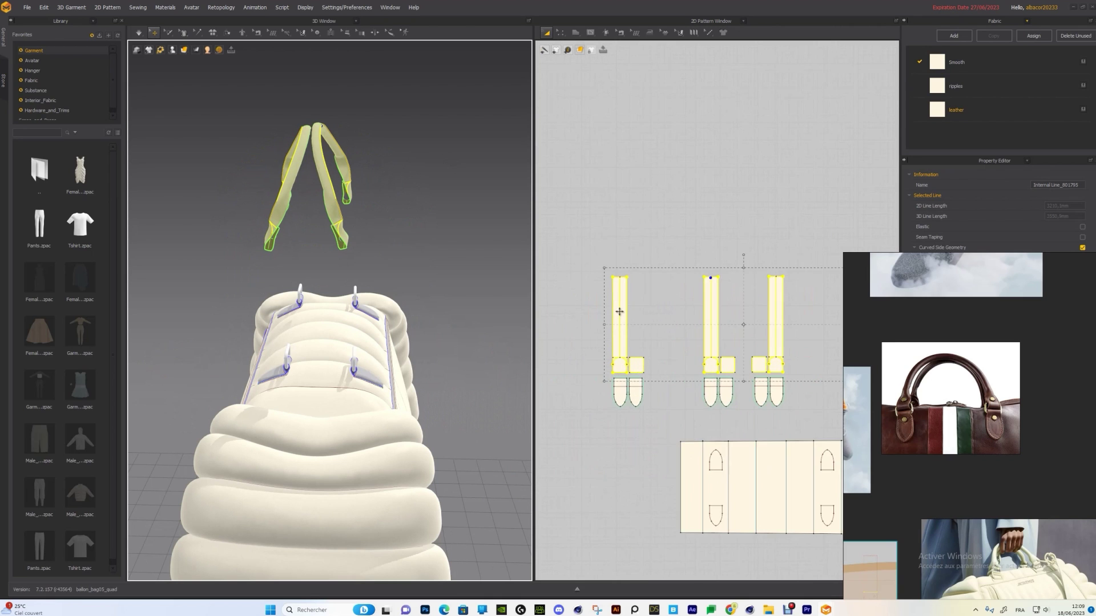
pyautogui.moveTo(402, 228); pyautogui.dragTo(290, 143, button='right')
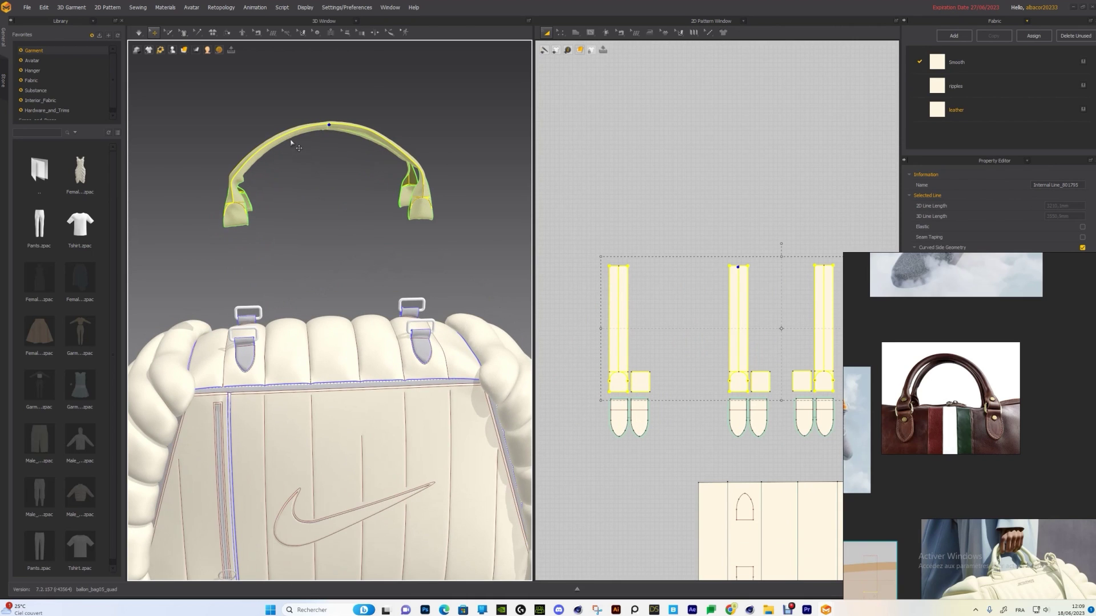
# Pull one handle half sideways away from the other straps, and undo the handle moves.
pyautogui.moveTo(573, 210); pyautogui.dragTo(688, 399)
pyautogui.moveTo(283, 146); pyautogui.dragTo(194, 141)
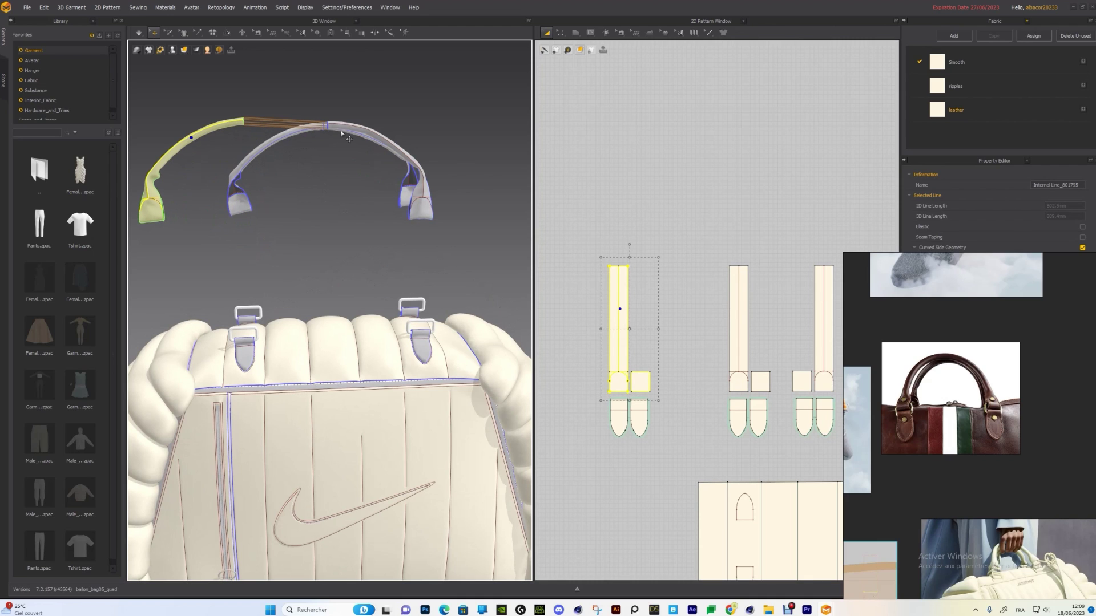
pyautogui.hotkey('ctrl', 'z')
pyautogui.hotkey('ctrl', 'z')
pyautogui.hotkey('ctrl', 'z')
pyautogui.hotkey('ctrl', 'z')
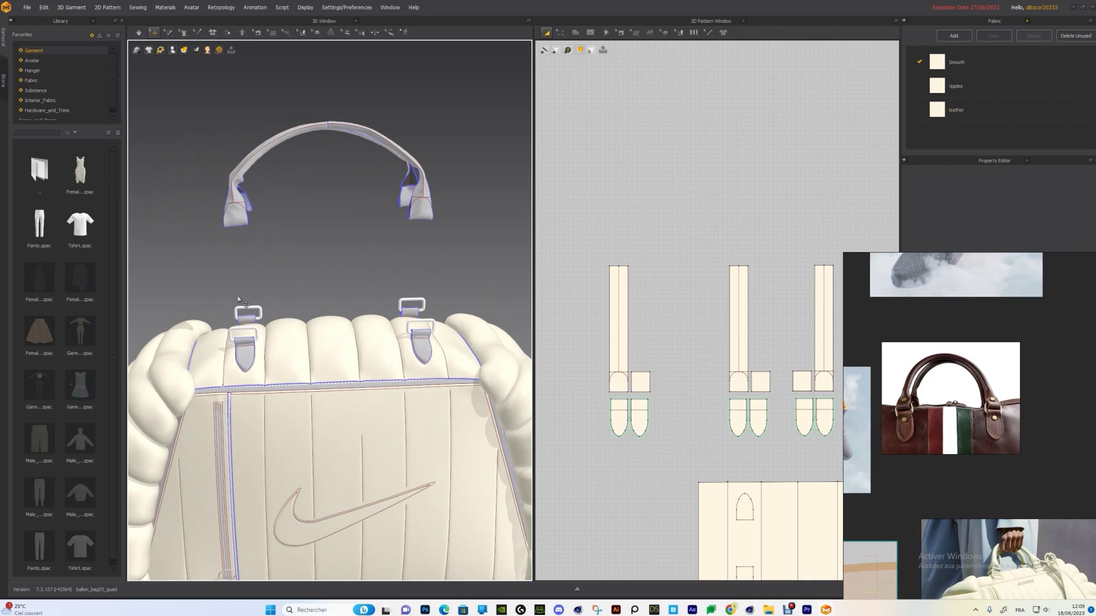
# Hide the other three handle halves and select the remaining front half.
pyautogui.scroll(-3, 681, 261)
pyautogui.moveTo(702, 258); pyautogui.dragTo(637, 256, button='middle')
pyautogui.moveTo(624, 222); pyautogui.dragTo(828, 354)
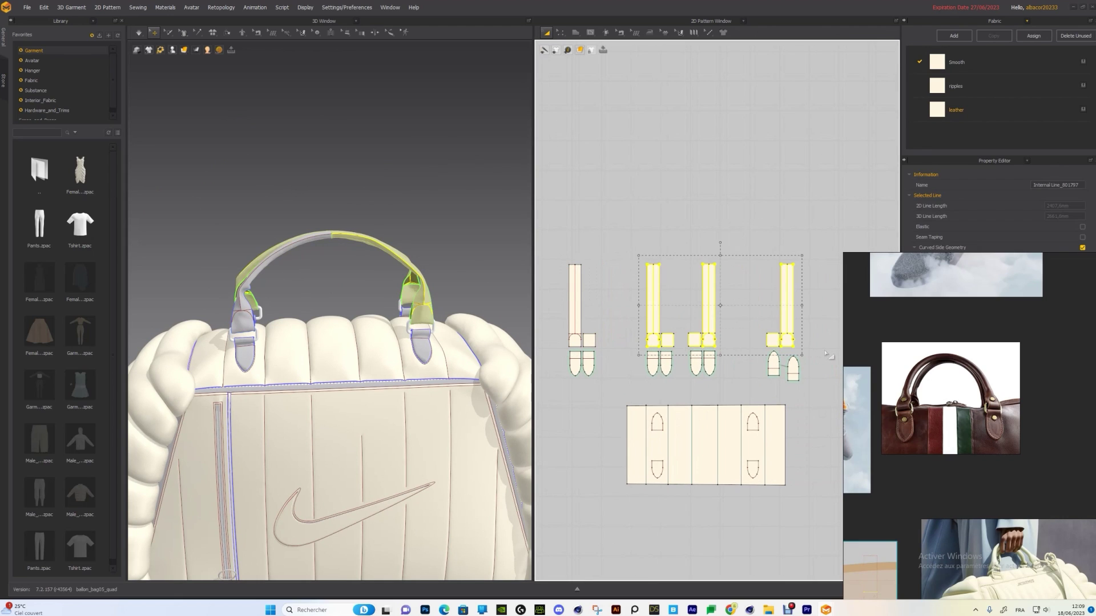
pyautogui.click(246, 309)
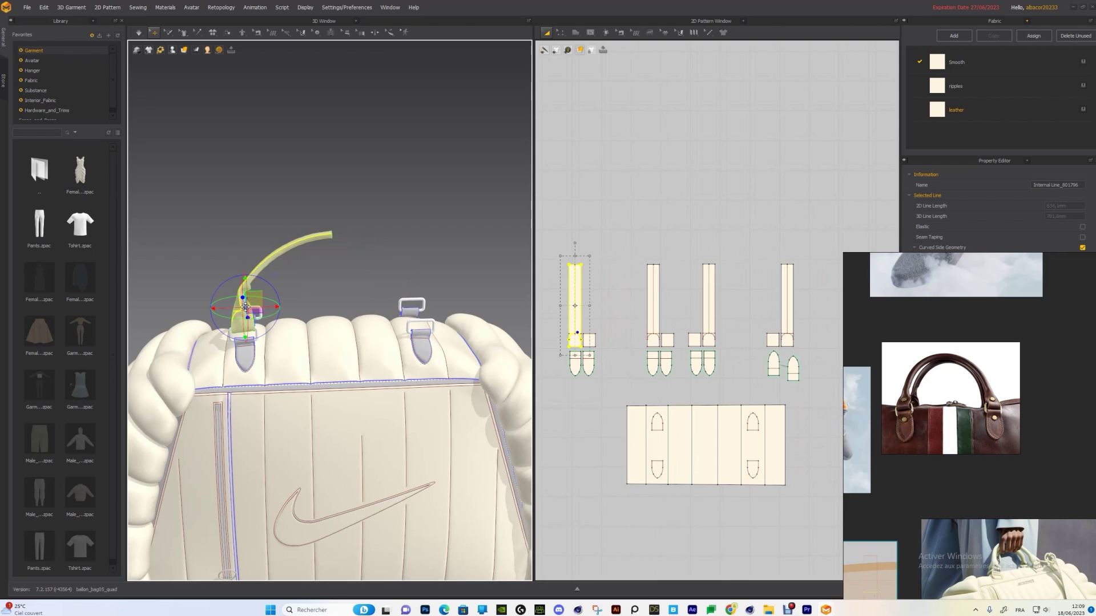
# Examine the remaining front handle half on the bag and its long strap pattern from several angles.
pyautogui.moveTo(283, 314); pyautogui.dragTo(421, 314, button='middle')
pyautogui.scroll(2, 636, 297)
pyautogui.moveTo(636, 297); pyautogui.dragTo(677, 287, button='middle')
pyautogui.scroll(2, 680, 290)
pyautogui.moveTo(365, 297); pyautogui.dragTo(374, 365, button='right')
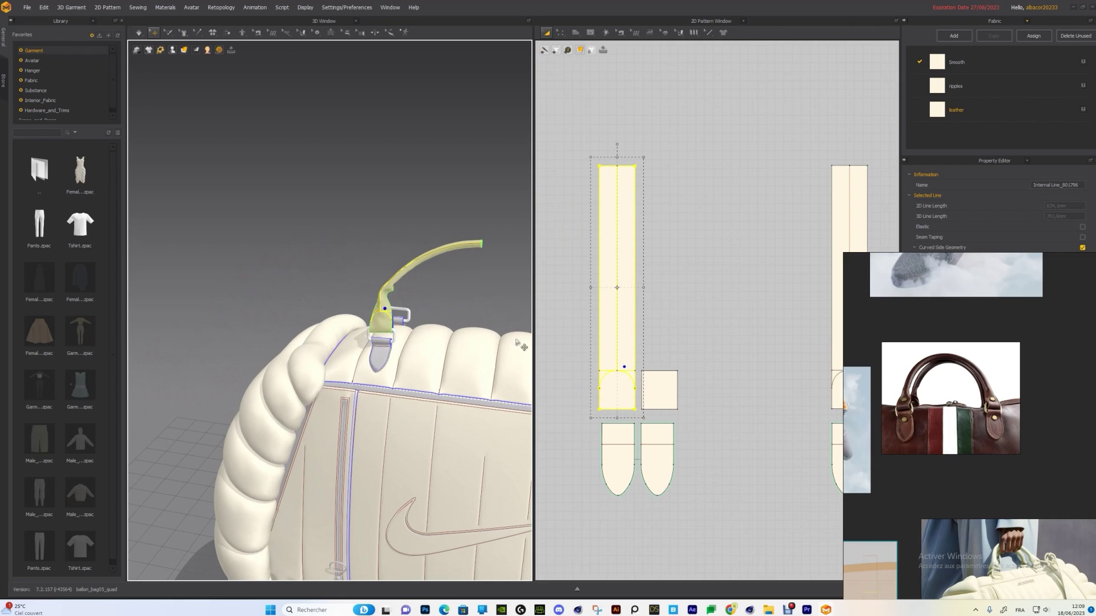
pyautogui.scroll(4, 759, 359)
pyautogui.scroll(-3, 671, 401)
pyautogui.click(671, 401)
pyautogui.moveTo(200, 268); pyautogui.dragTo(402, 317, button='right')
pyautogui.click(390, 303)
pyautogui.moveTo(447, 281); pyautogui.dragTo(661, 258, button='right')
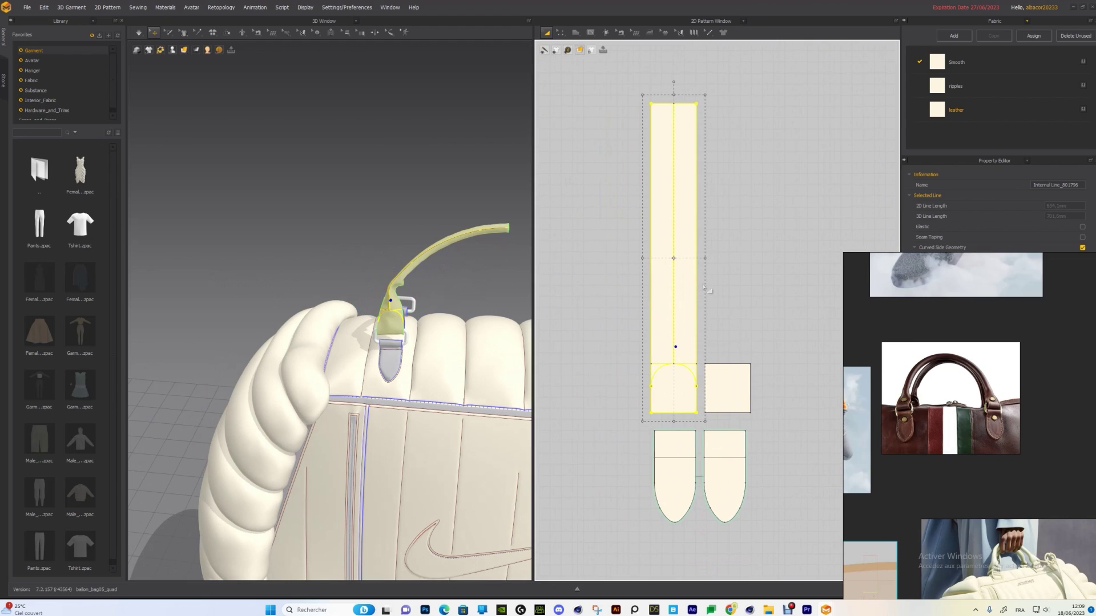
# Select the square tab piece and the long strap pattern in turn to compare them with the handle on the bag.
pyautogui.click(630, 386)
pyautogui.click(680, 390)
pyautogui.click(741, 393)
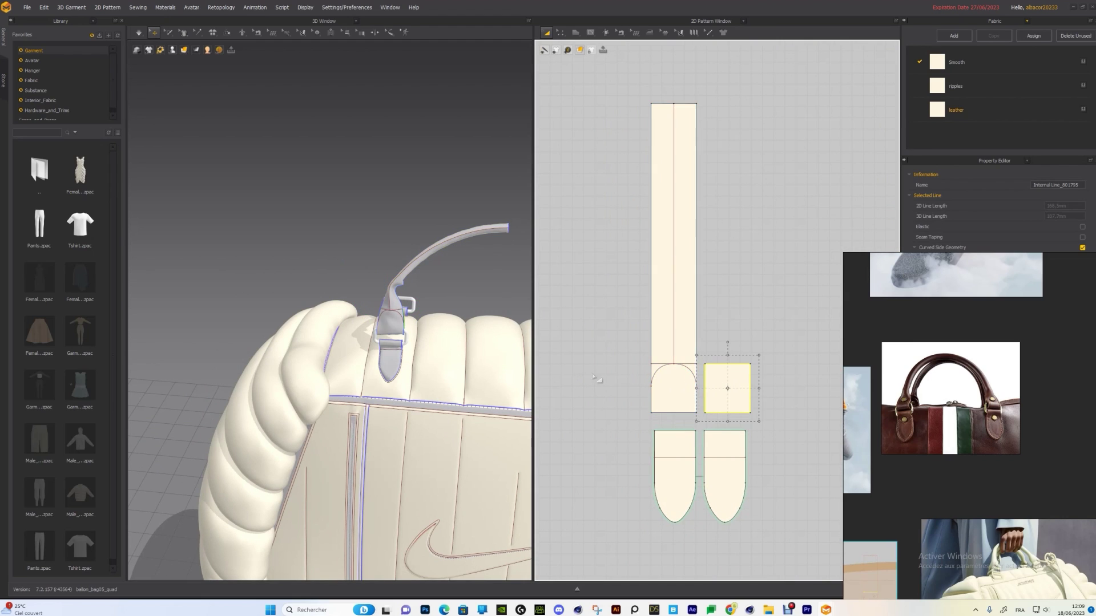
pyautogui.moveTo(389, 330); pyautogui.dragTo(430, 272, button='right')
pyautogui.click(424, 258)
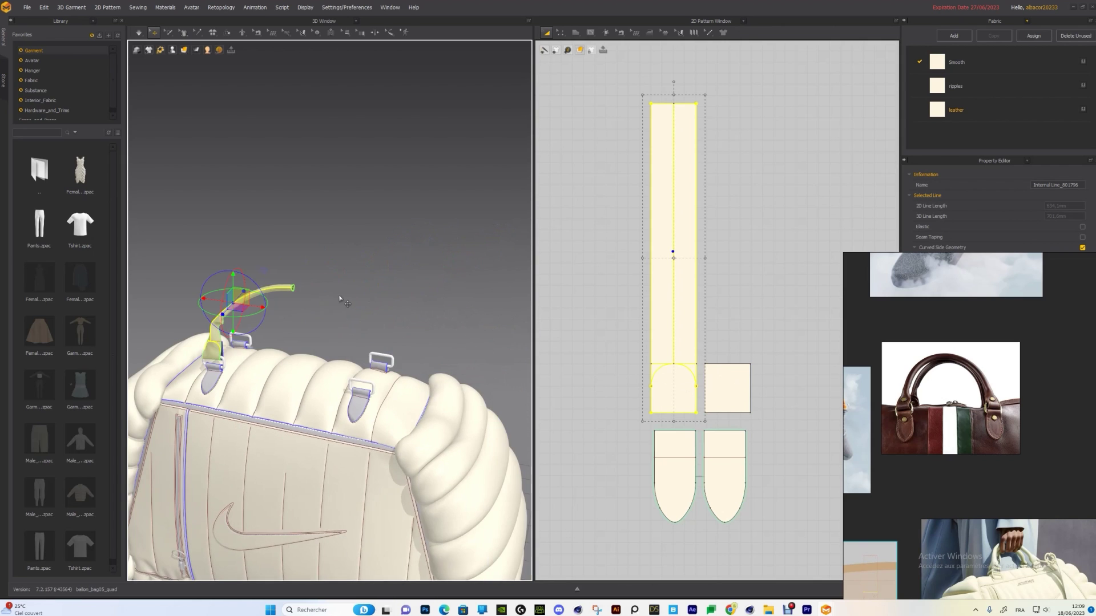
pyautogui.click(626, 154)
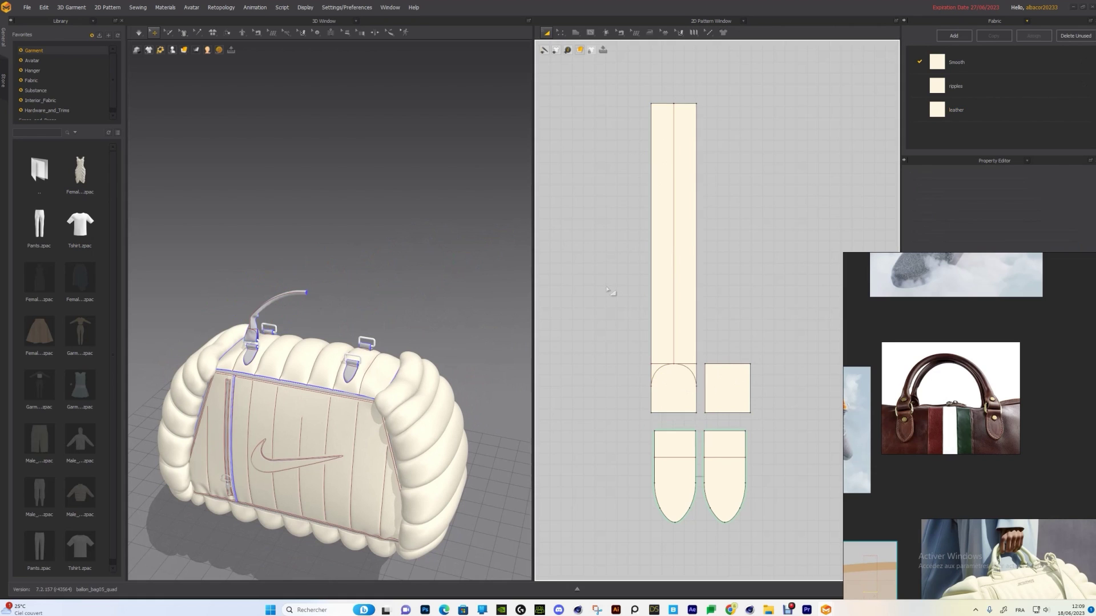
pyautogui.click(658, 290)
pyautogui.scroll(-2, 623, 209)
pyautogui.scroll(5, 333, 313)
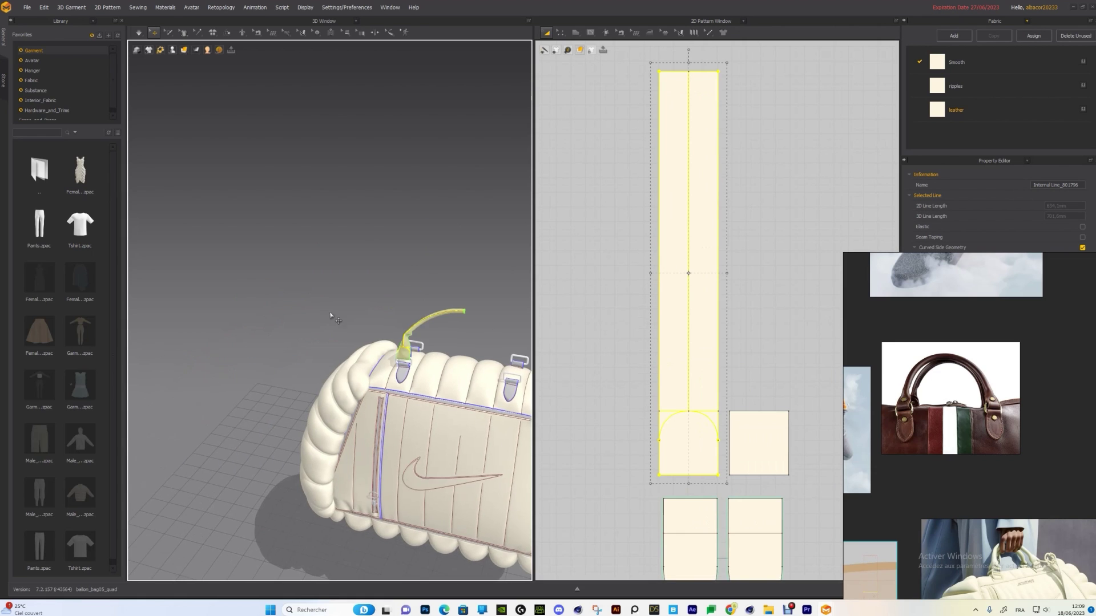
pyautogui.moveTo(357, 358); pyautogui.dragTo(354, 367, button='right')
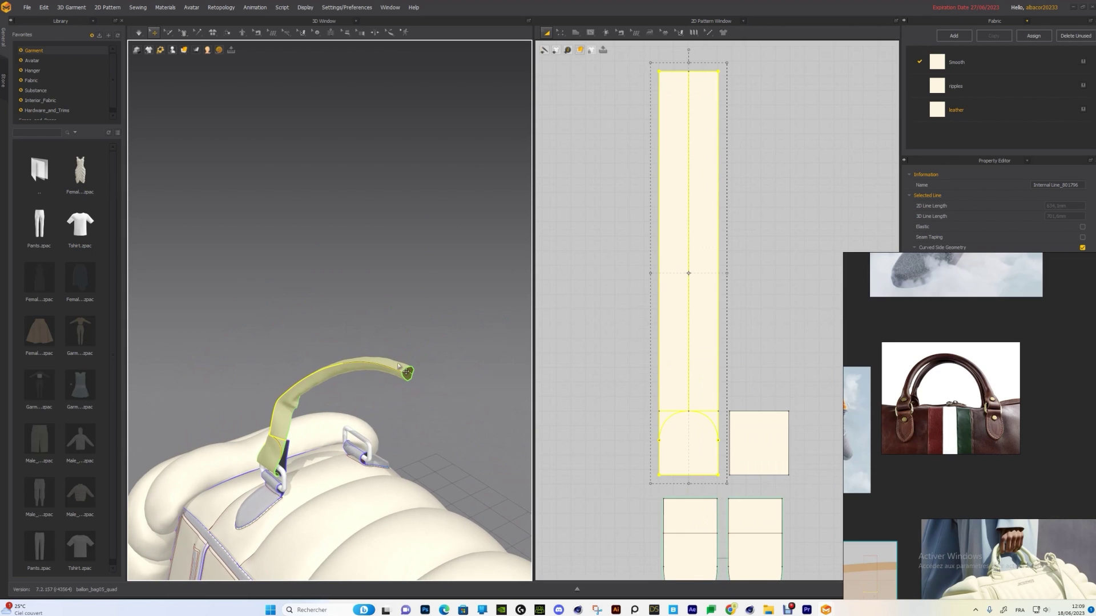
# Inspect the strap's central fold line and the sewing that joins its two long edges.
pyautogui.click(629, 170)
pyautogui.click(688, 86)
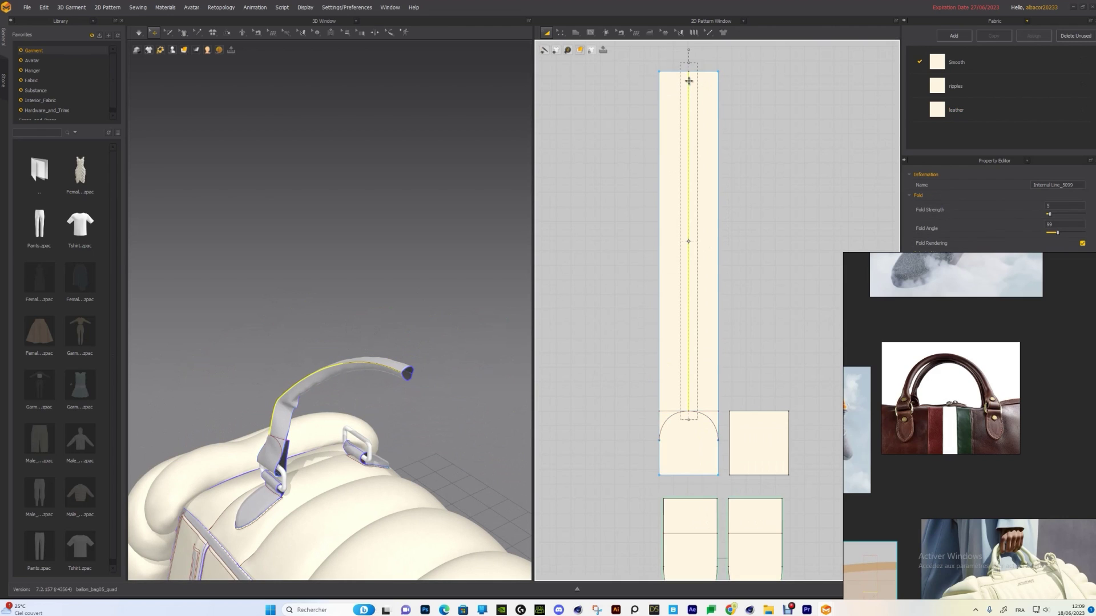
pyautogui.click(587, 51)
pyautogui.click(590, 33)
pyautogui.click(575, 33)
pyautogui.click(621, 33)
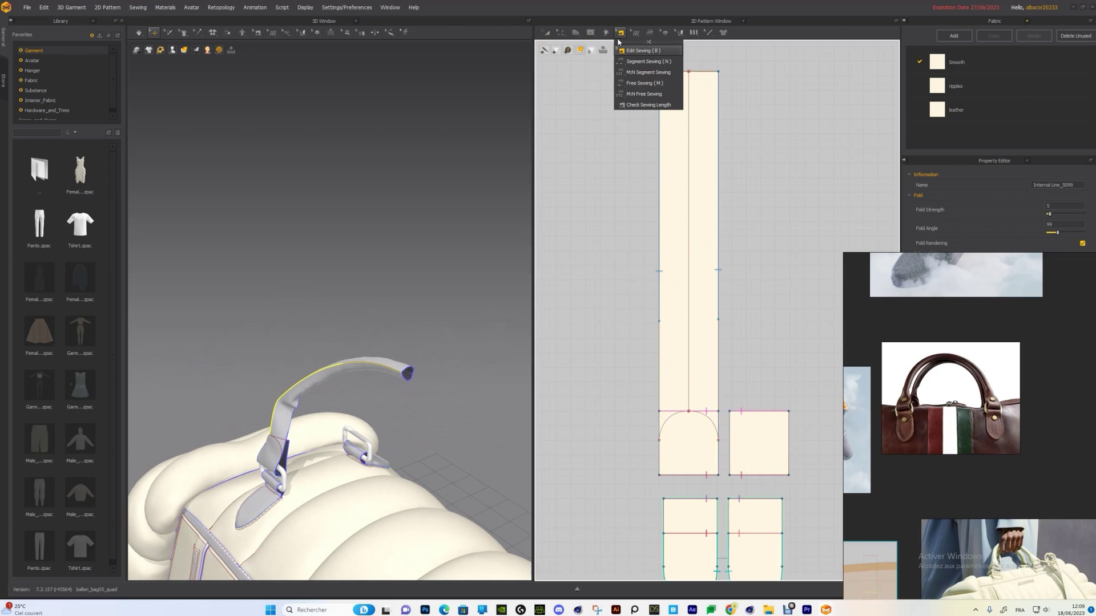
pyautogui.click(576, 33)
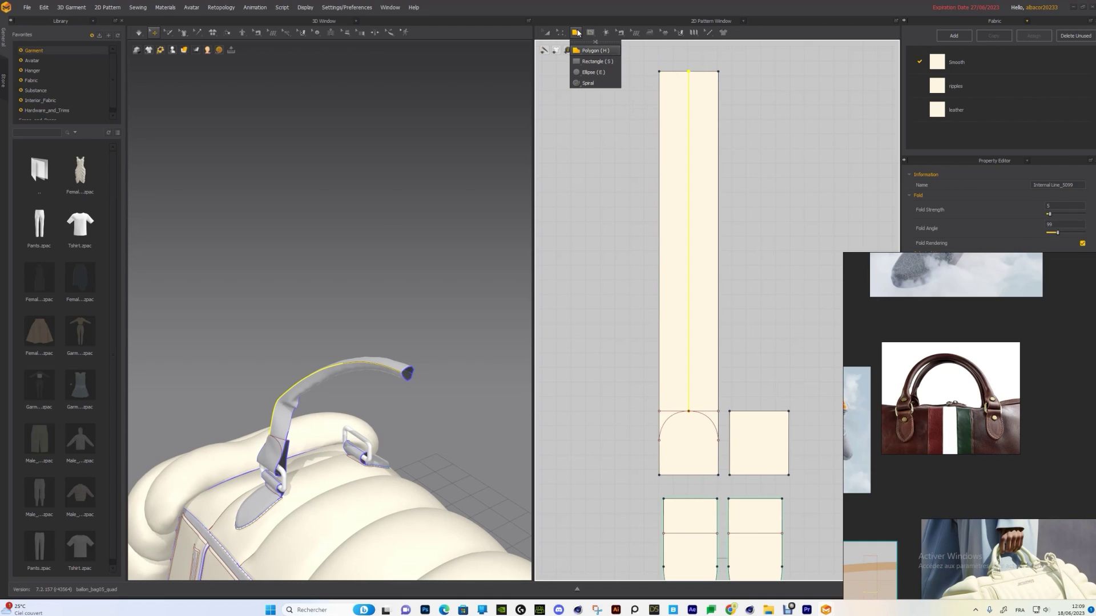
pyautogui.click(620, 33)
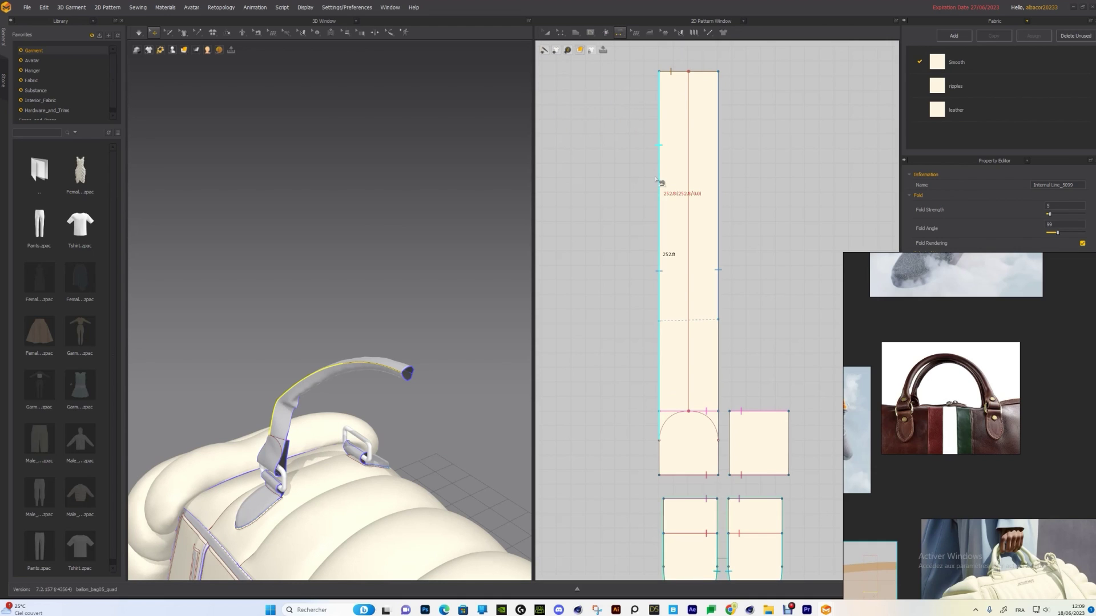
pyautogui.scroll(-3, 409, 311)
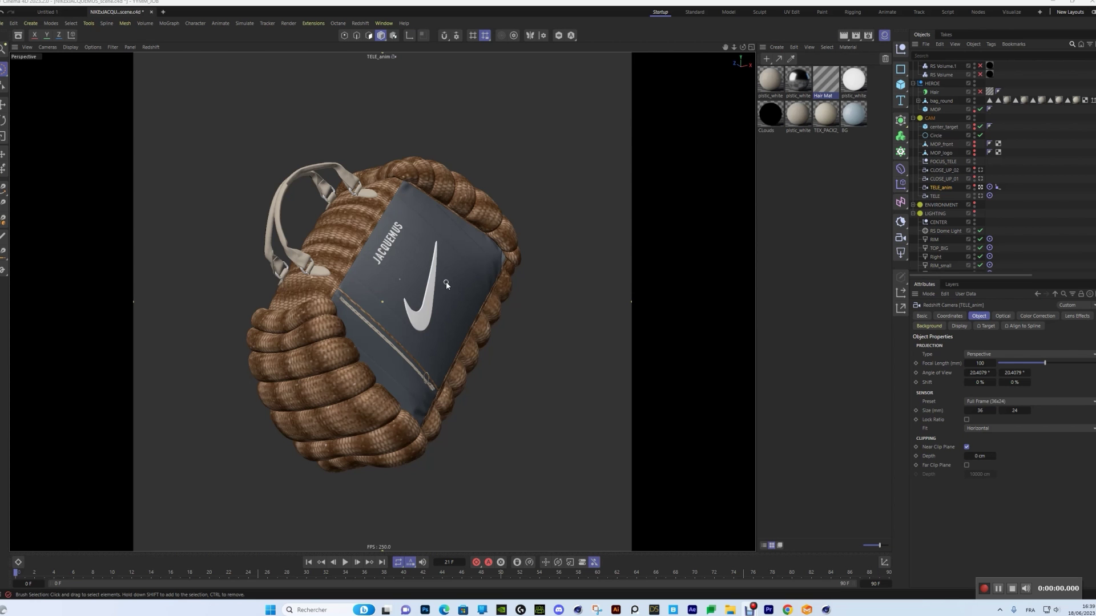
# Switch to Cinema 4D, play and stop the scene animation, and select the bag_round object.
pyautogui.click(344, 563)
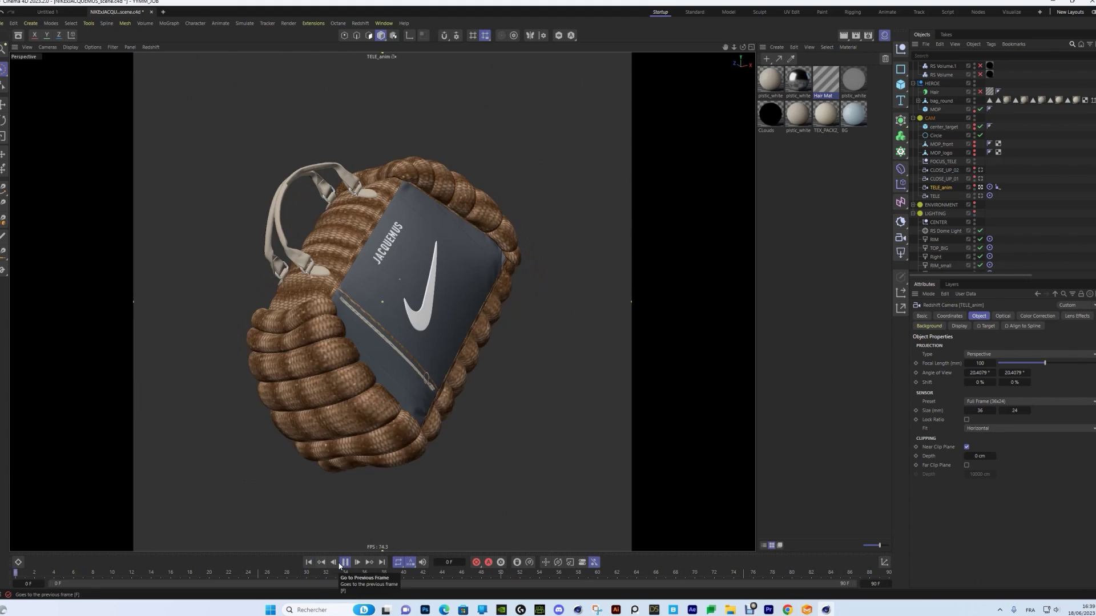
pyautogui.click(345, 563)
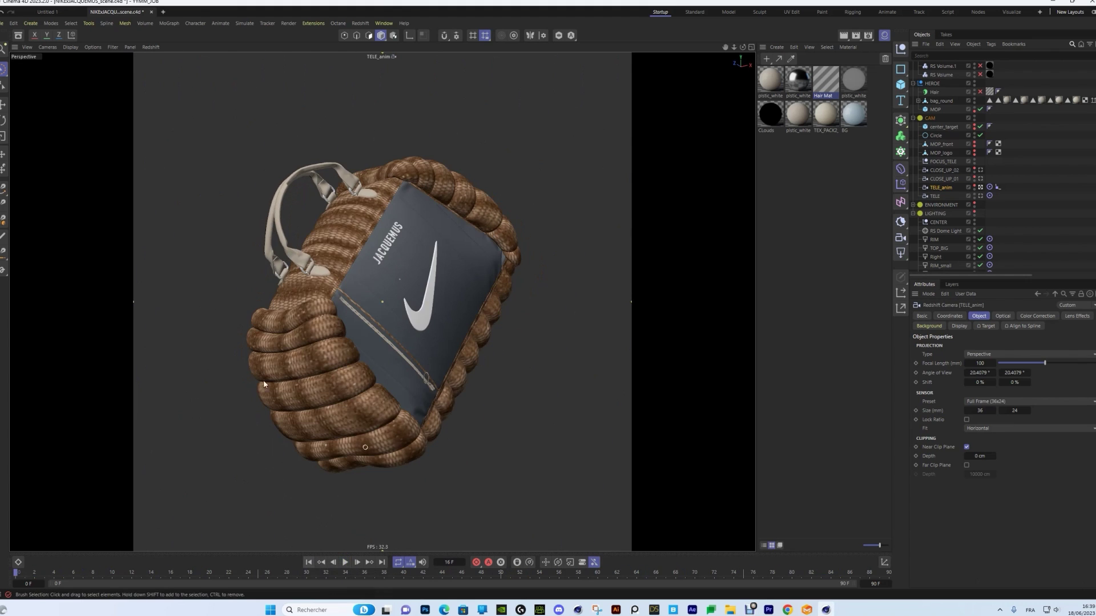
pyautogui.click(295, 354)
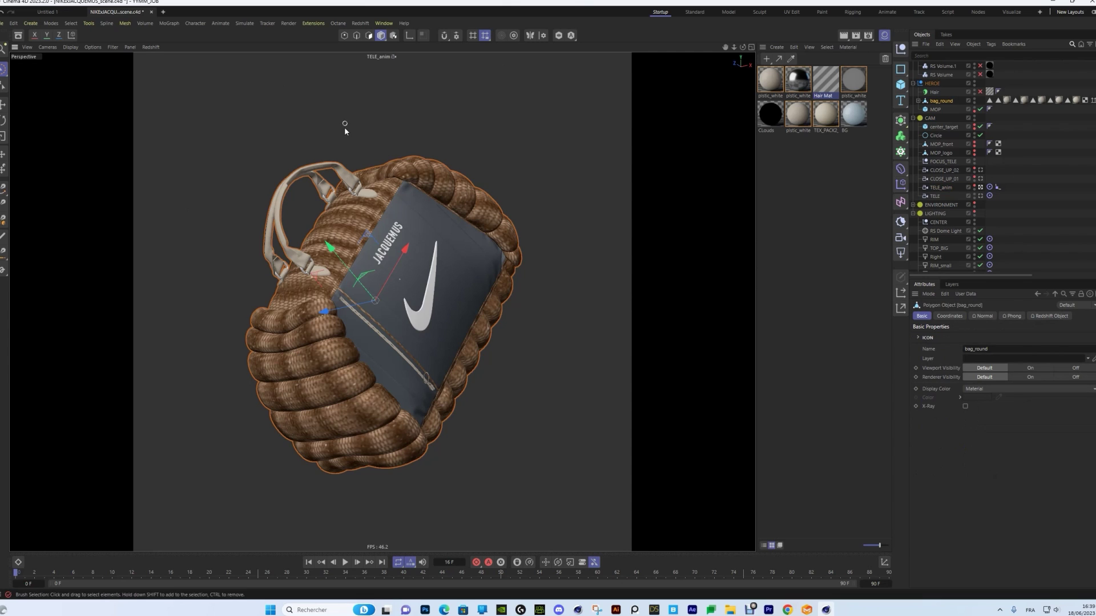
# Open the Redshift RenderView and dock it beside the perspective viewport.
pyautogui.click(359, 23)
pyautogui.click(343, 104)
pyautogui.moveTo(400, 82); pyautogui.dragTo(709, 267)
pyautogui.moveTo(727, 210); pyautogui.dragTo(728, 209)
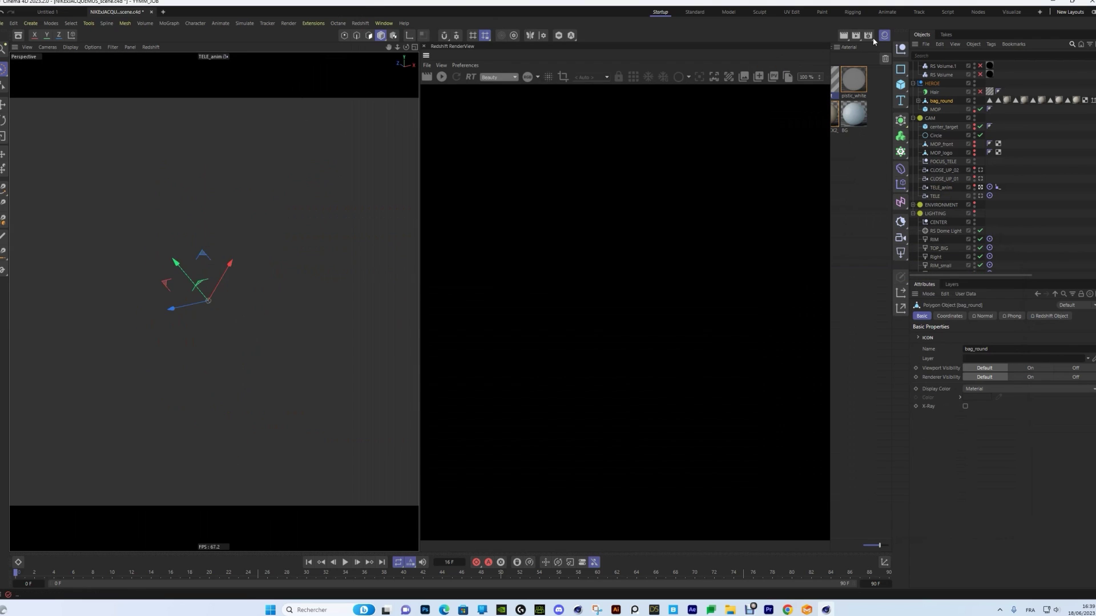
# Check the render output settings and examine the bag's woven fabric in the progressive Redshift render.
pyautogui.click(868, 35)
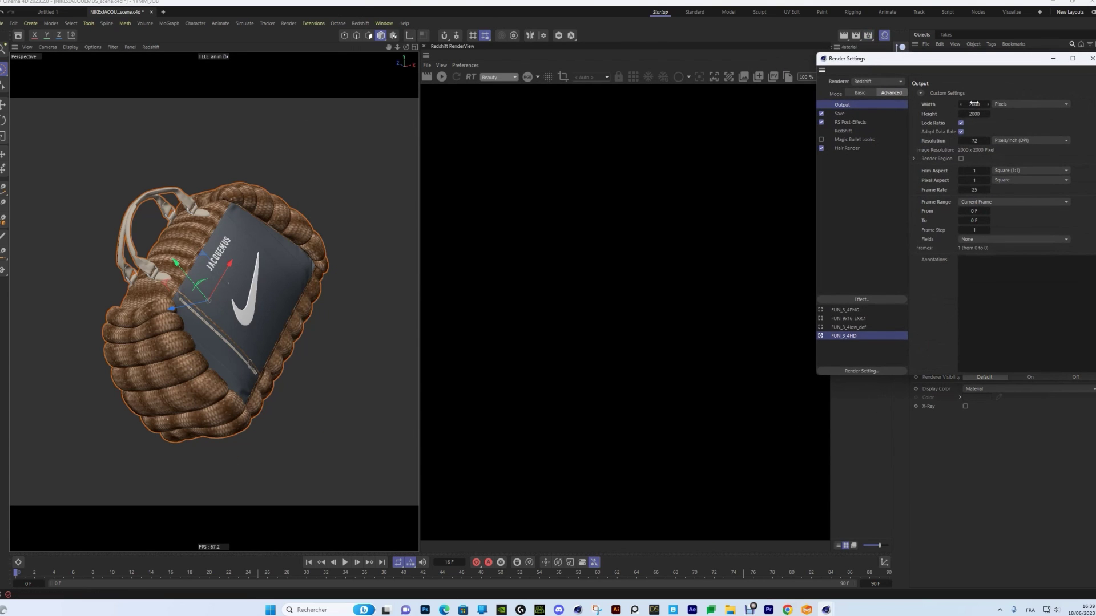
pyautogui.click(1092, 58)
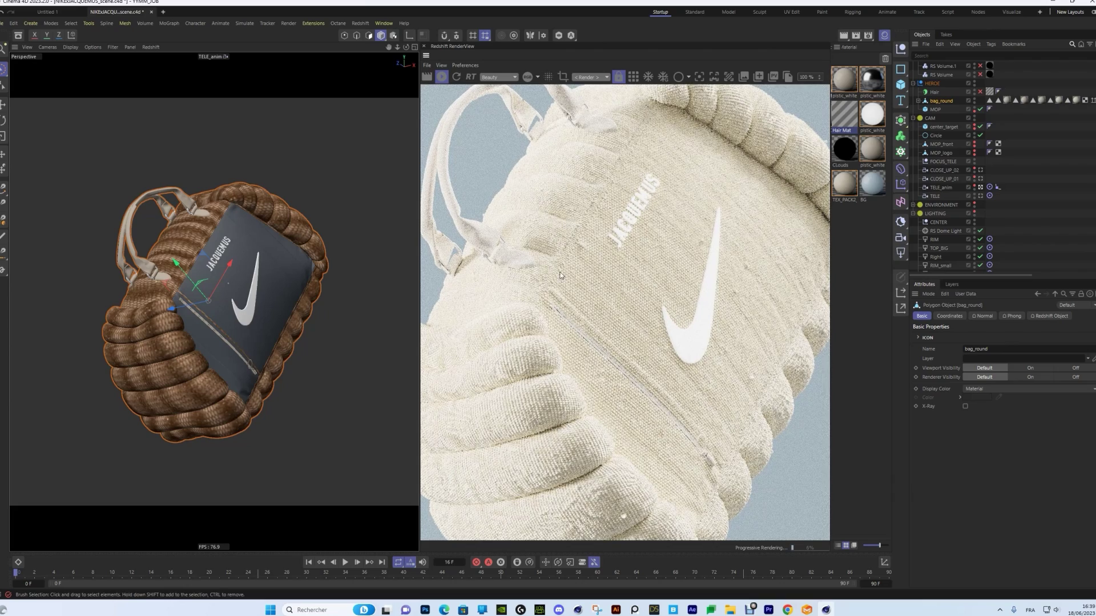
pyautogui.moveTo(563, 280); pyautogui.dragTo(577, 197, button='middle')
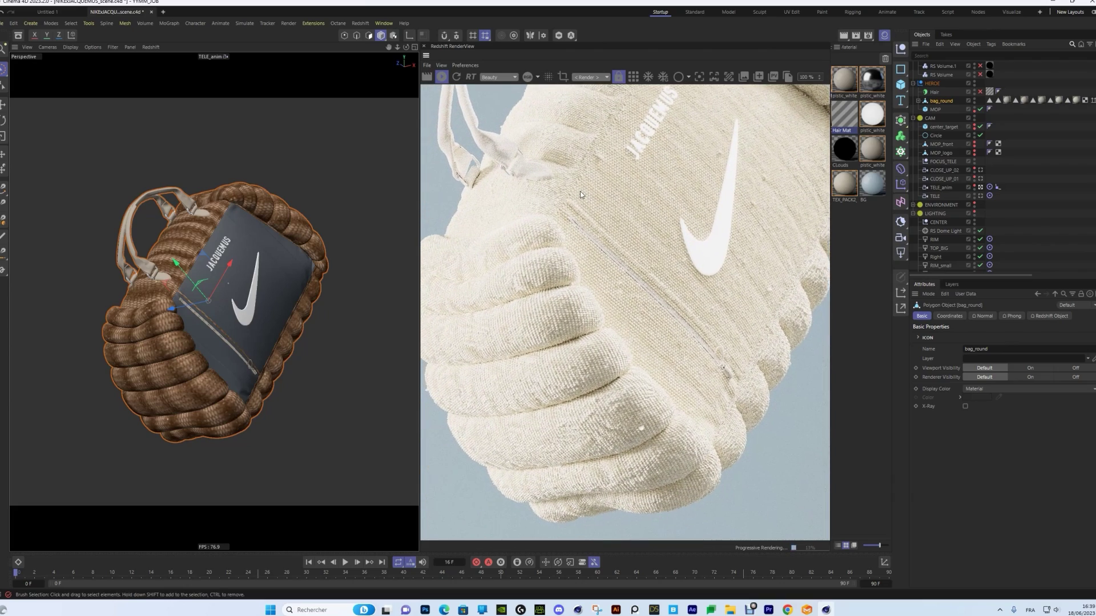
pyautogui.moveTo(608, 428); pyautogui.dragTo(597, 381, button='middle')
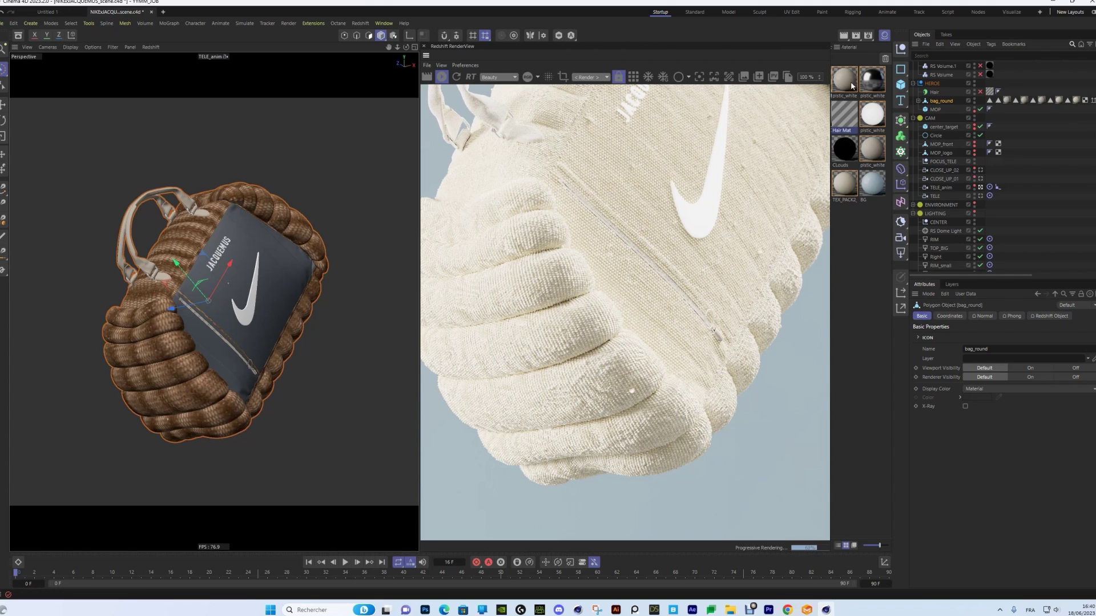
# Open the shader graph of the TEX_PACK2 fabric material and enlarge its window to show the whole node network.
pyautogui.click(838, 187)
pyautogui.doubleClick(837, 189)
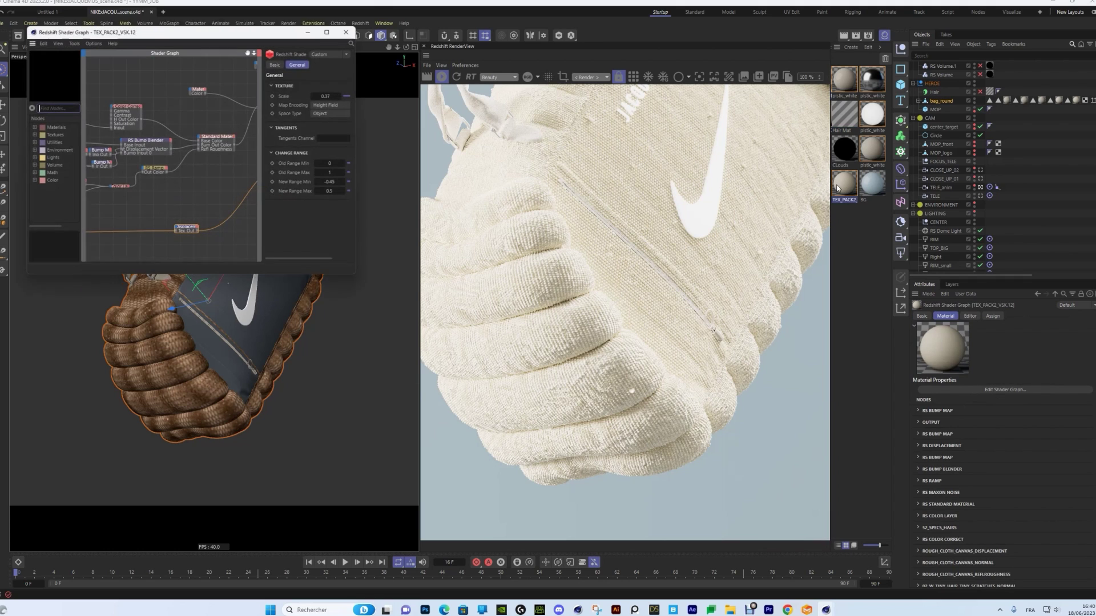
pyautogui.click(125, 114)
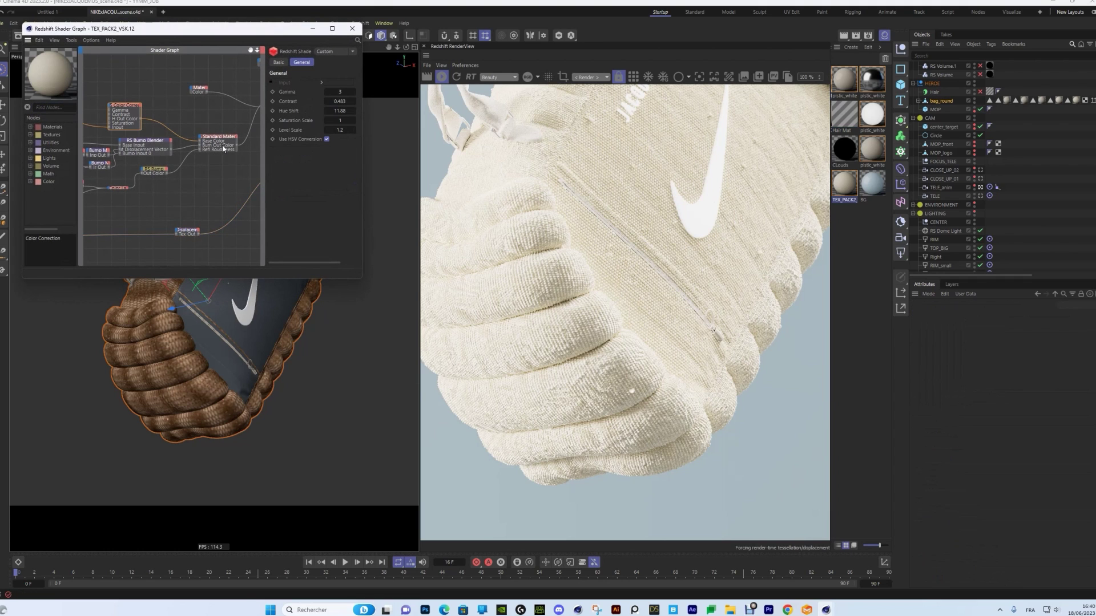
pyautogui.click(197, 180)
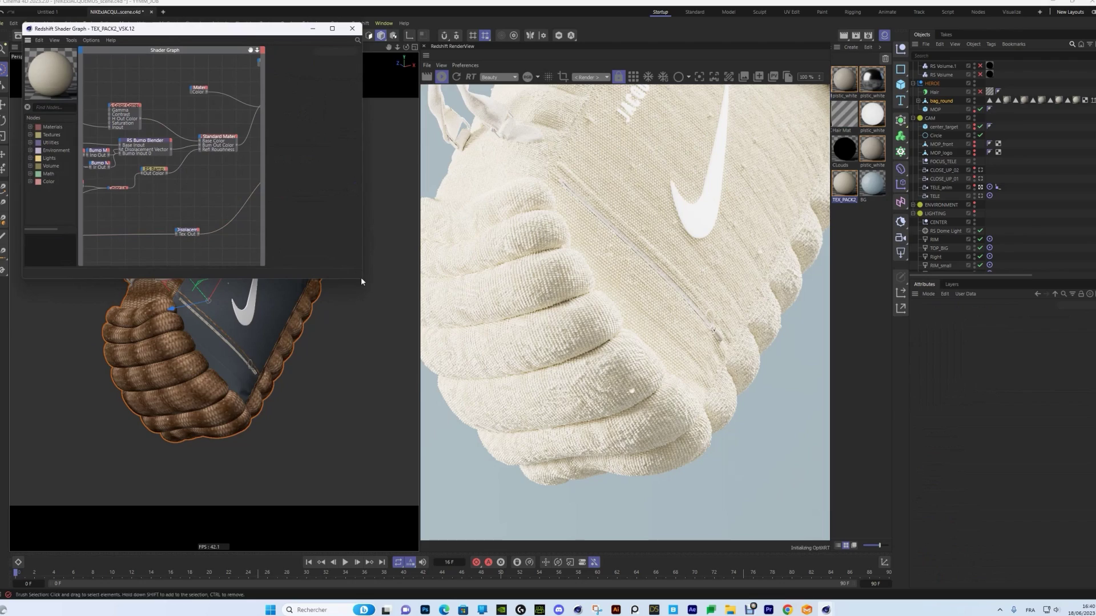
pyautogui.moveTo(361, 281); pyautogui.dragTo(569, 357)
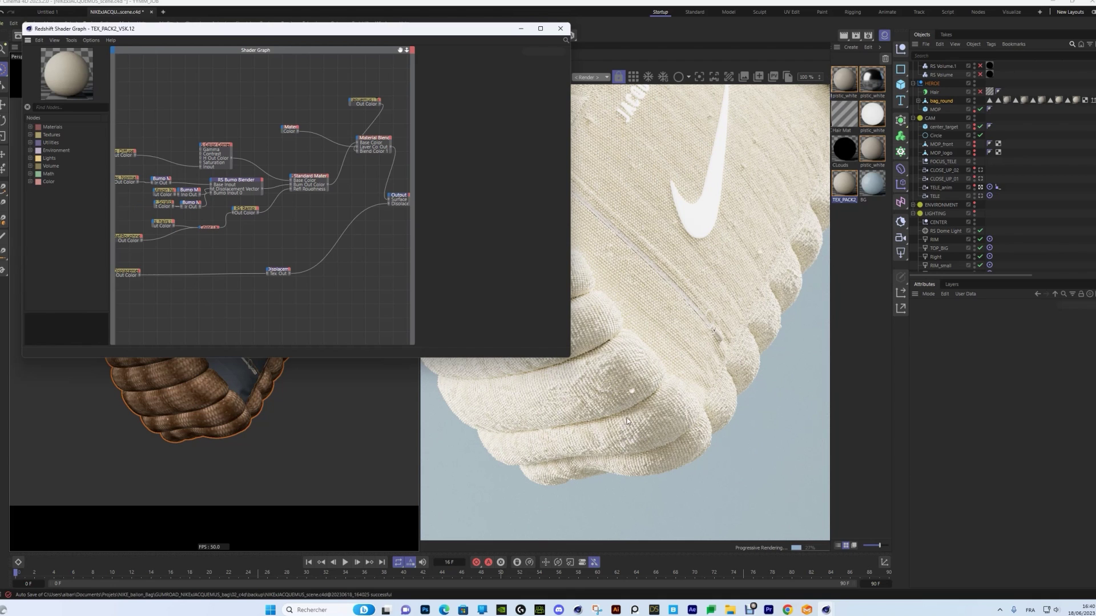
# Inspect the canvas displacement texture and the RS Displacement node settings, and close the shader graph.
pyautogui.click(126, 273)
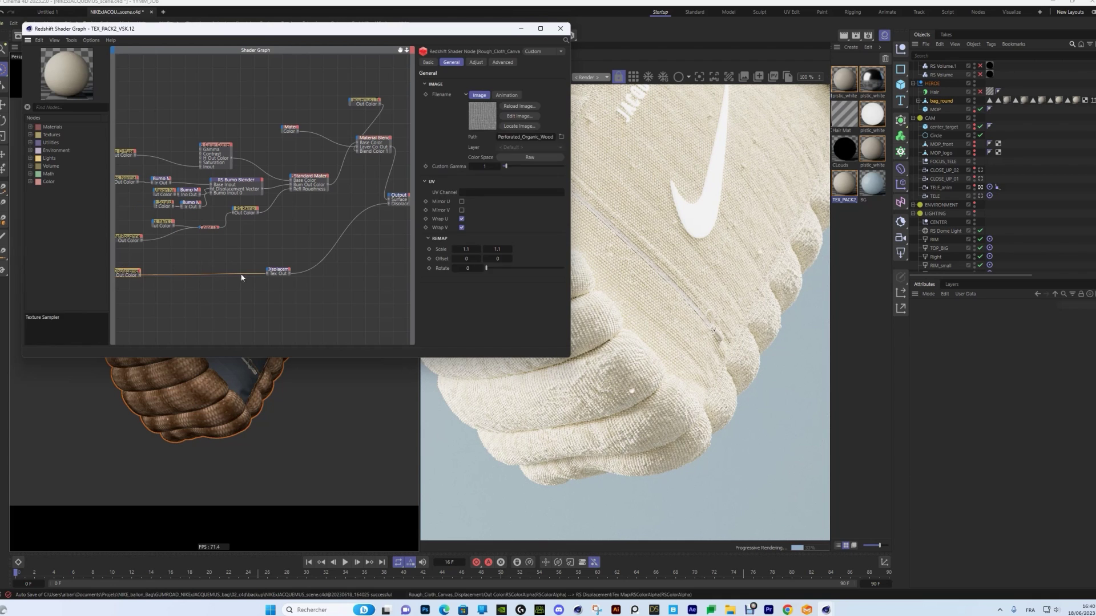
pyautogui.click(282, 272)
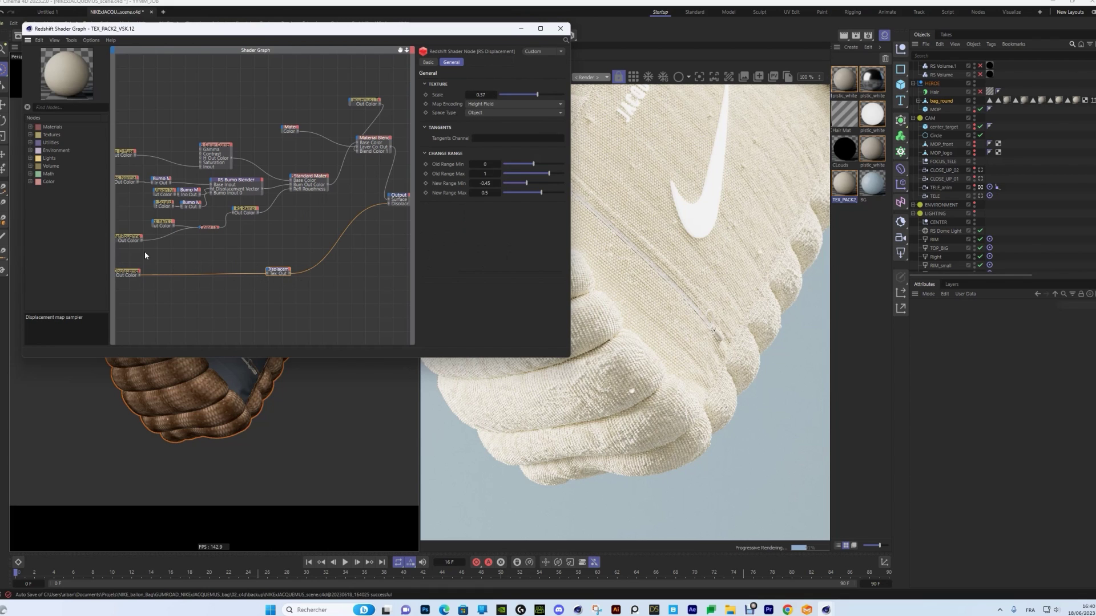
pyautogui.click(132, 271)
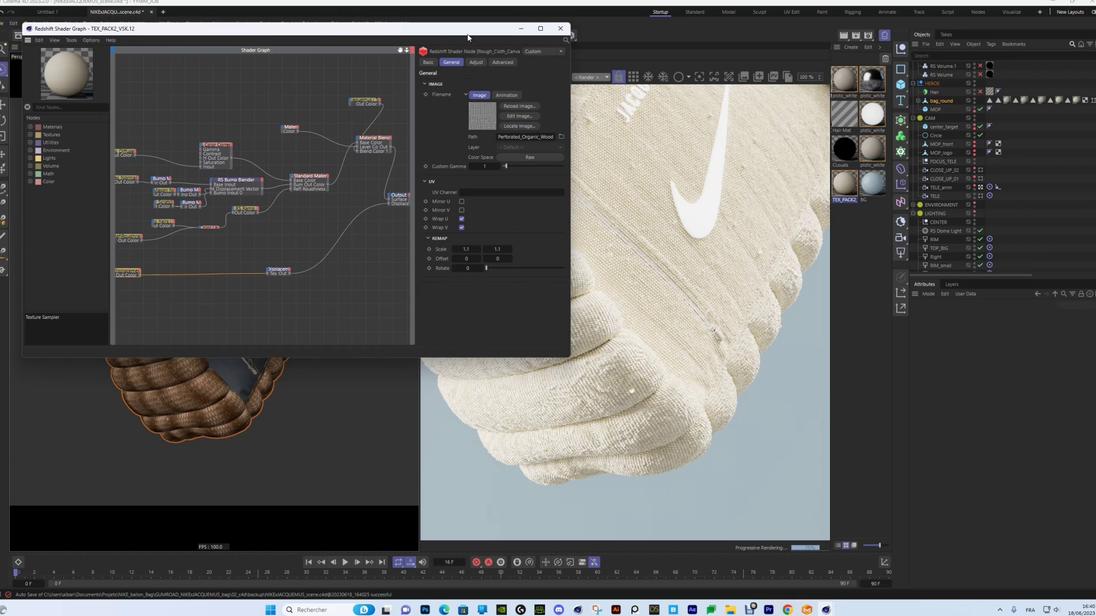
pyautogui.moveTo(468, 31); pyautogui.dragTo(424, 116)
pyautogui.click(516, 114)
# Switch to the CLOSE_UP_01 camera and enable a render region over the puffed folds.
pyautogui.click(980, 178)
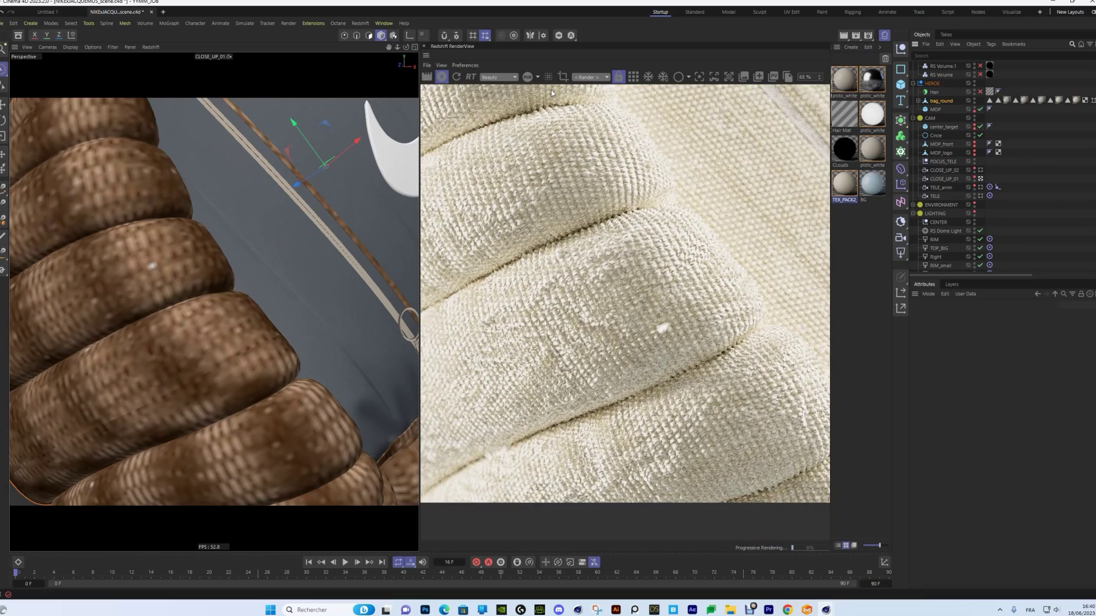
pyautogui.click(563, 77)
pyautogui.moveTo(575, 262); pyautogui.dragTo(572, 285)
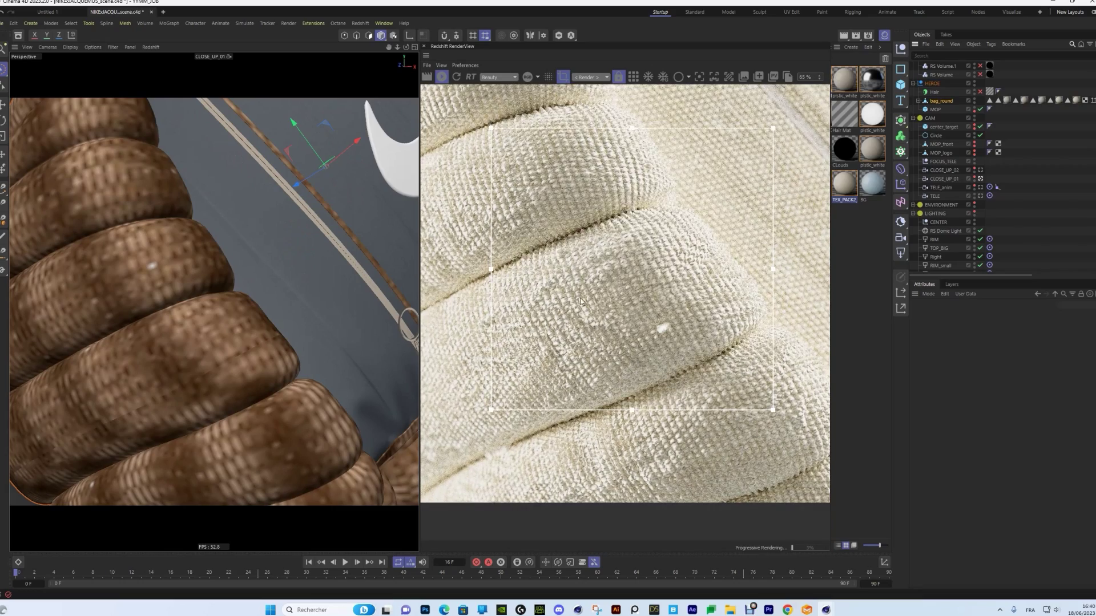
# Enable and select the Hair object, and switch to the TELE_anim camera to view the fuzzy fabric on the whole bag.
pyautogui.click(978, 92)
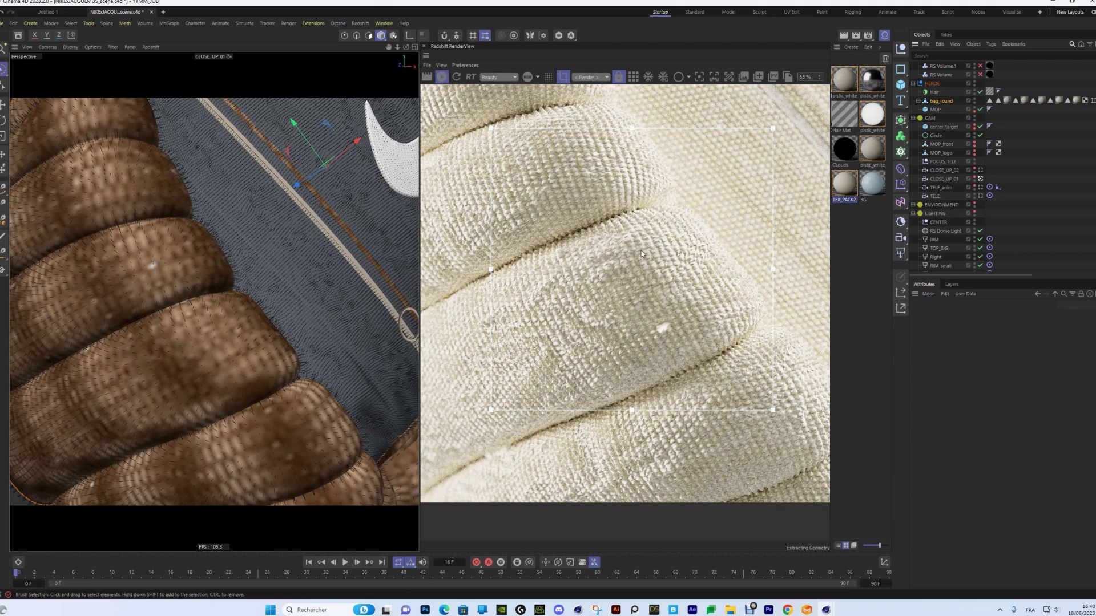
pyautogui.click(934, 92)
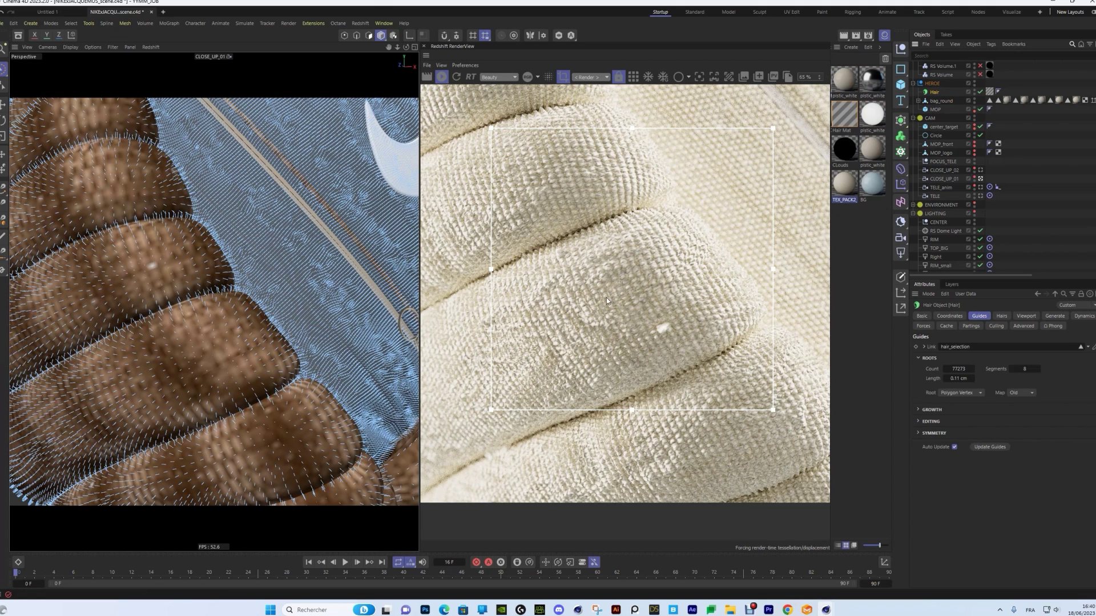
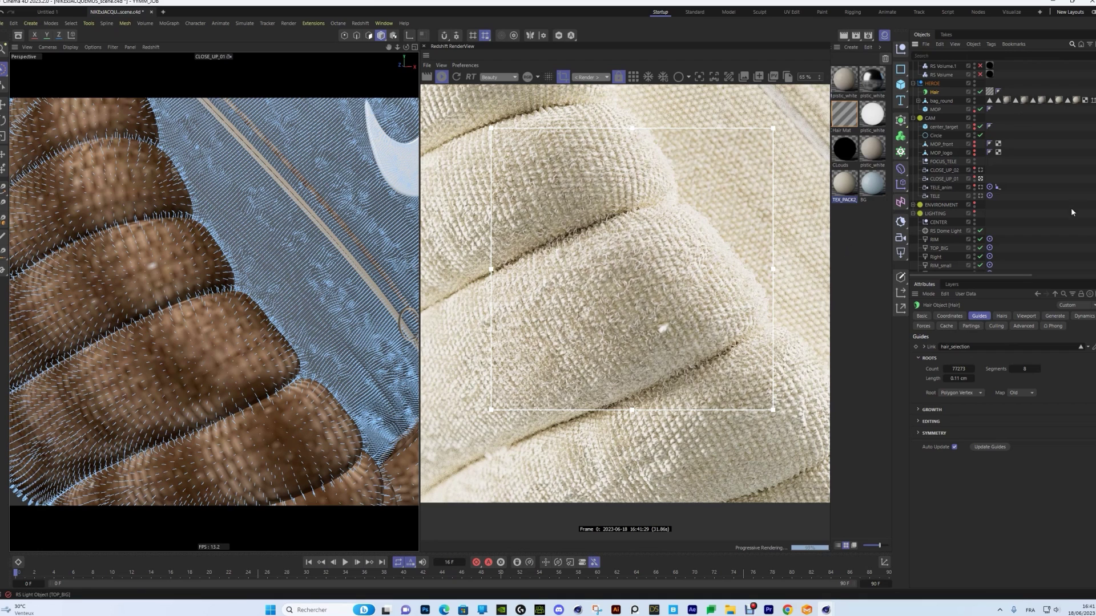
pyautogui.click(981, 187)
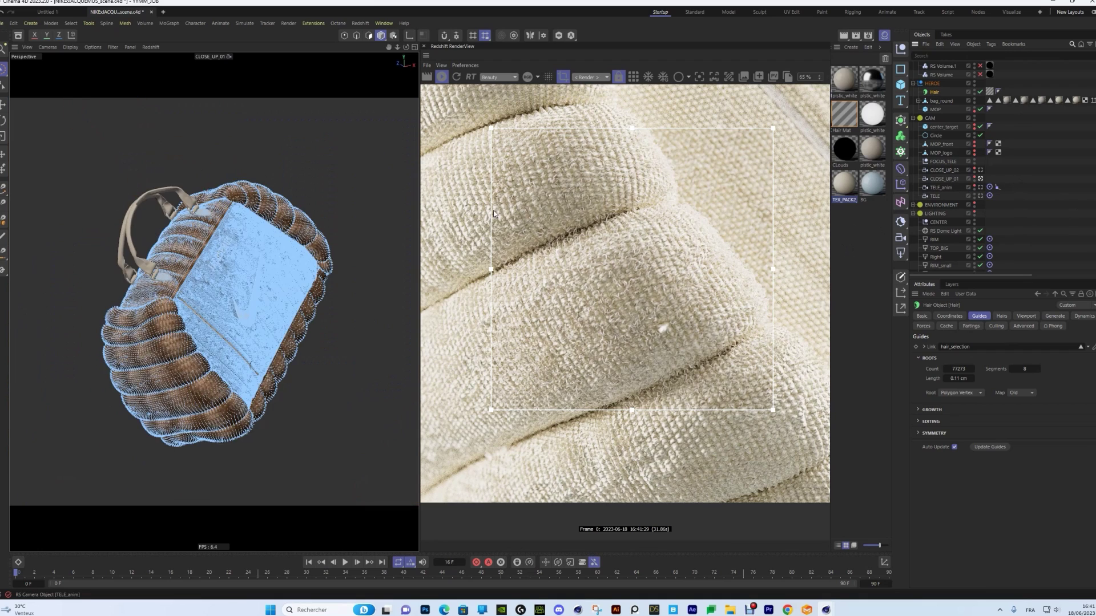
pyautogui.scroll(4, 588, 287)
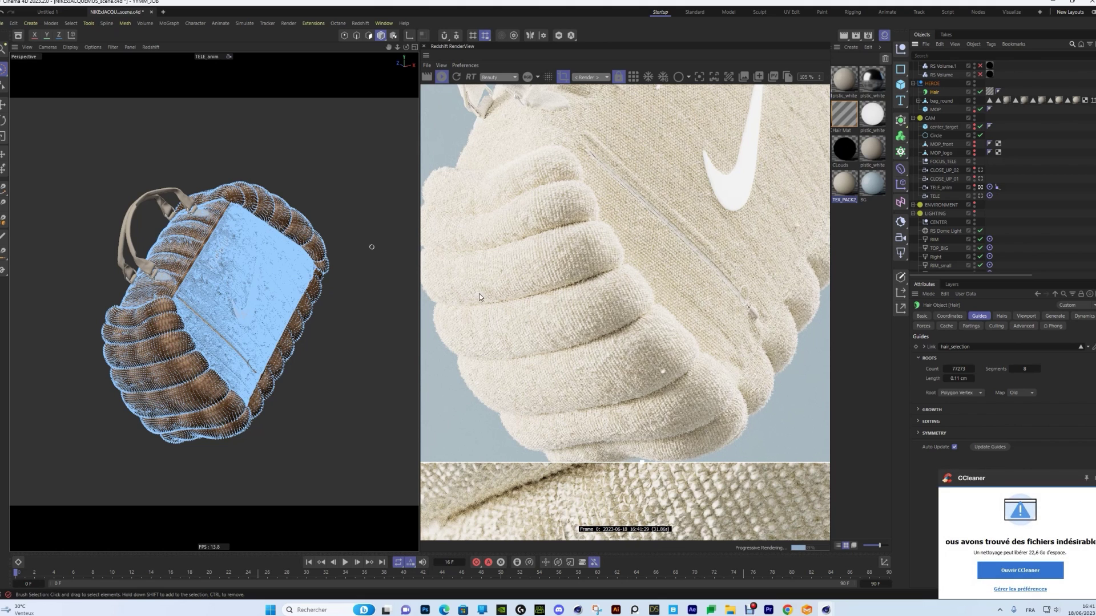
pyautogui.scroll(1, 646, 299)
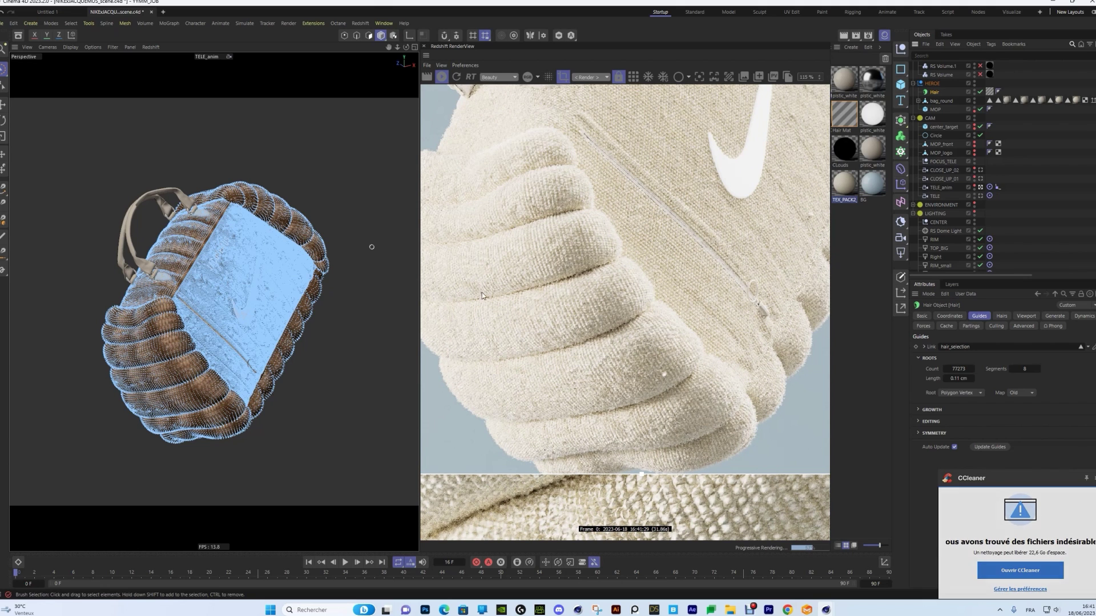
# Open the Hair Mat material and inspect its Specular, Thickness, Scale and Frizz channels.
pyautogui.doubleClick(848, 118)
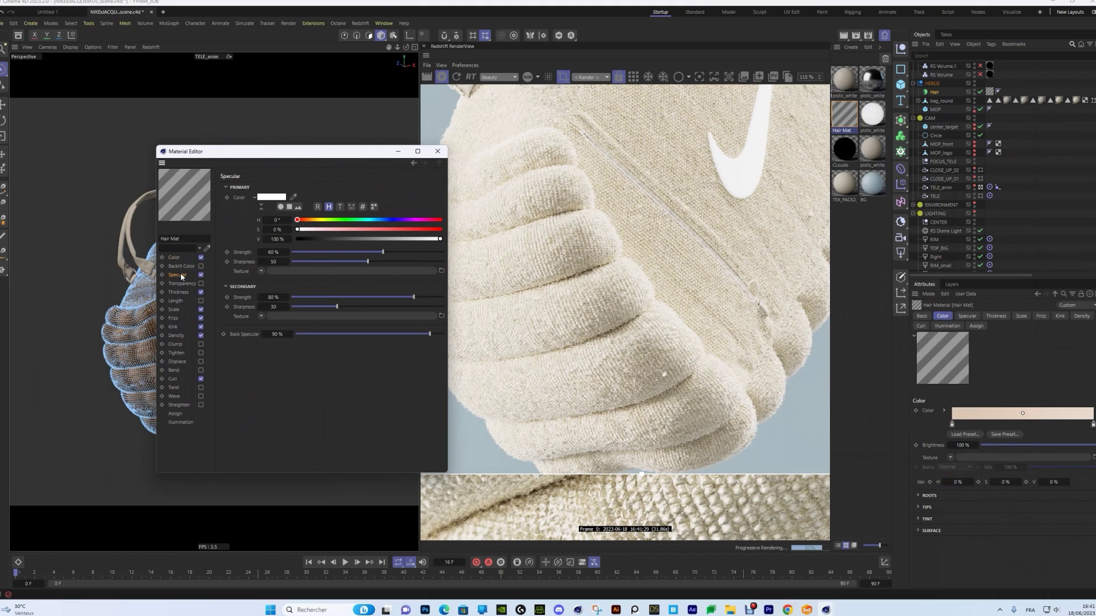
pyautogui.click(175, 293)
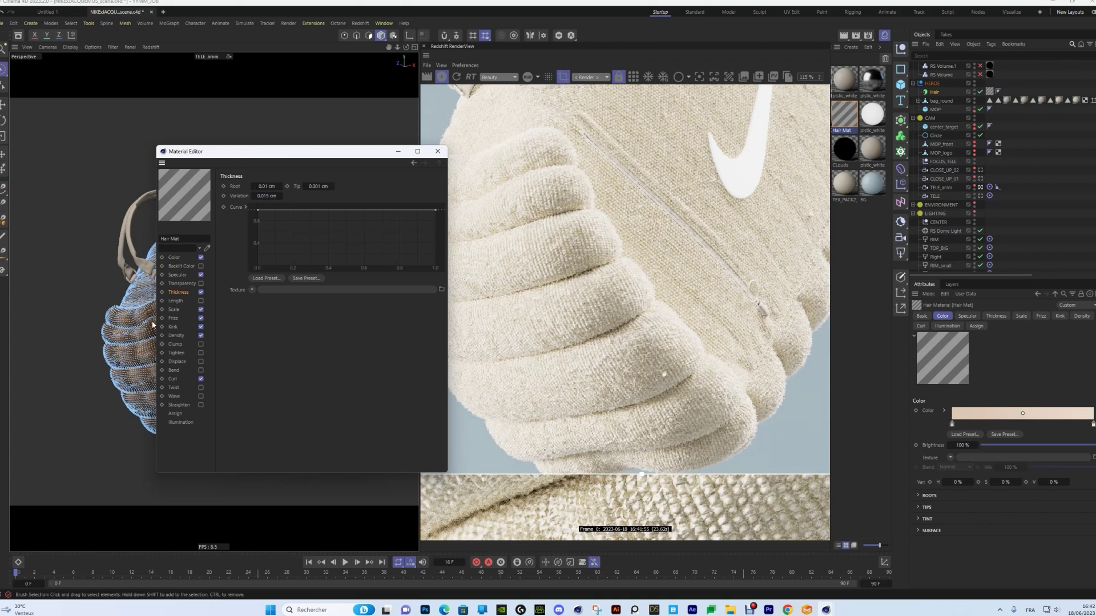
pyautogui.click(173, 311)
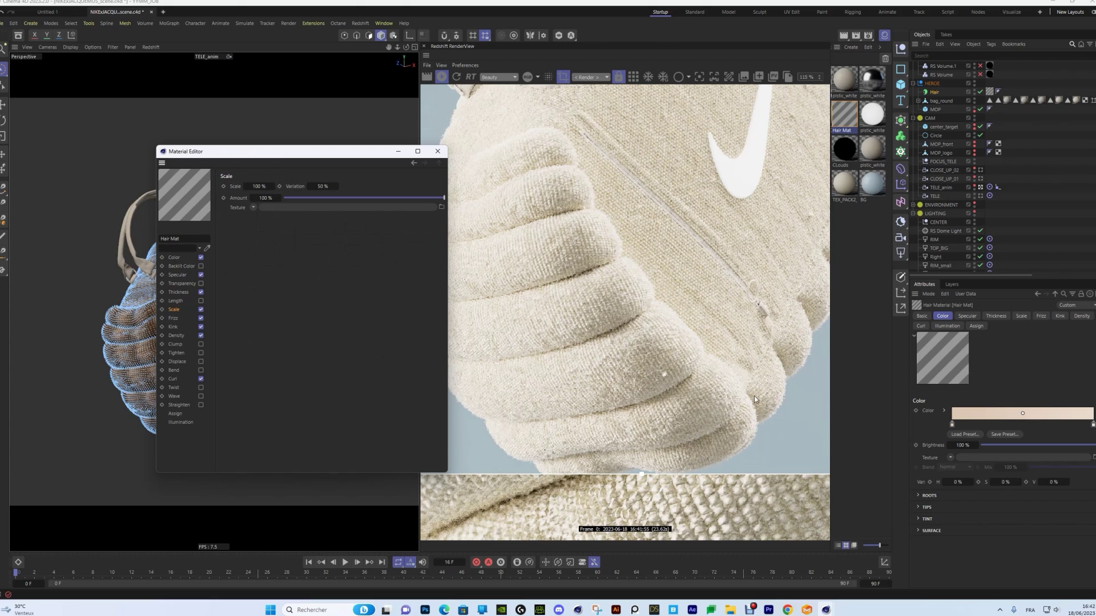
pyautogui.click(173, 318)
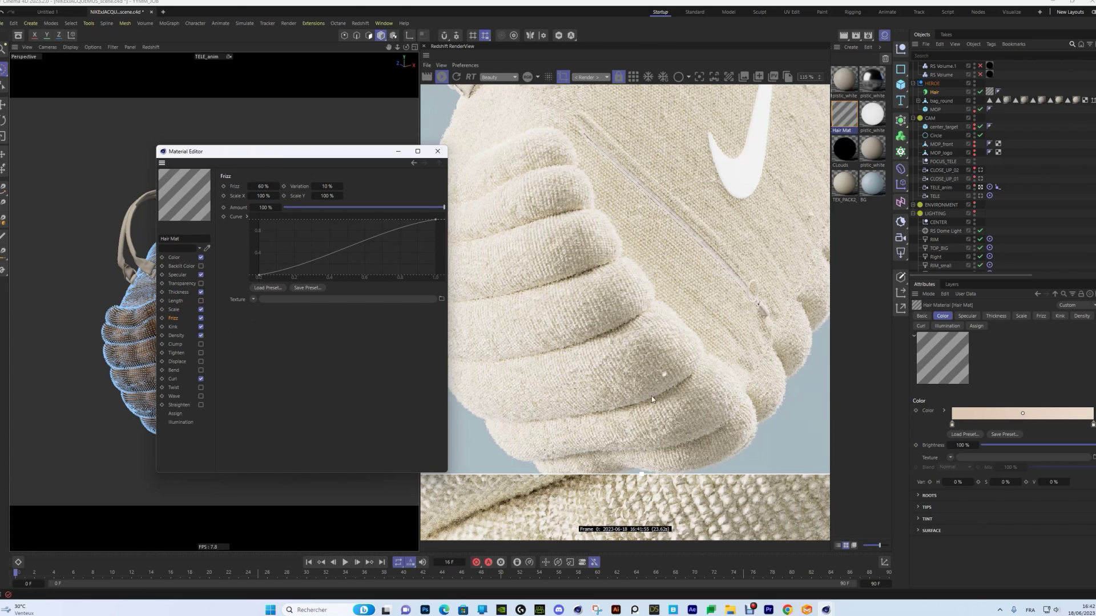
pyautogui.scroll(-1, 682, 364)
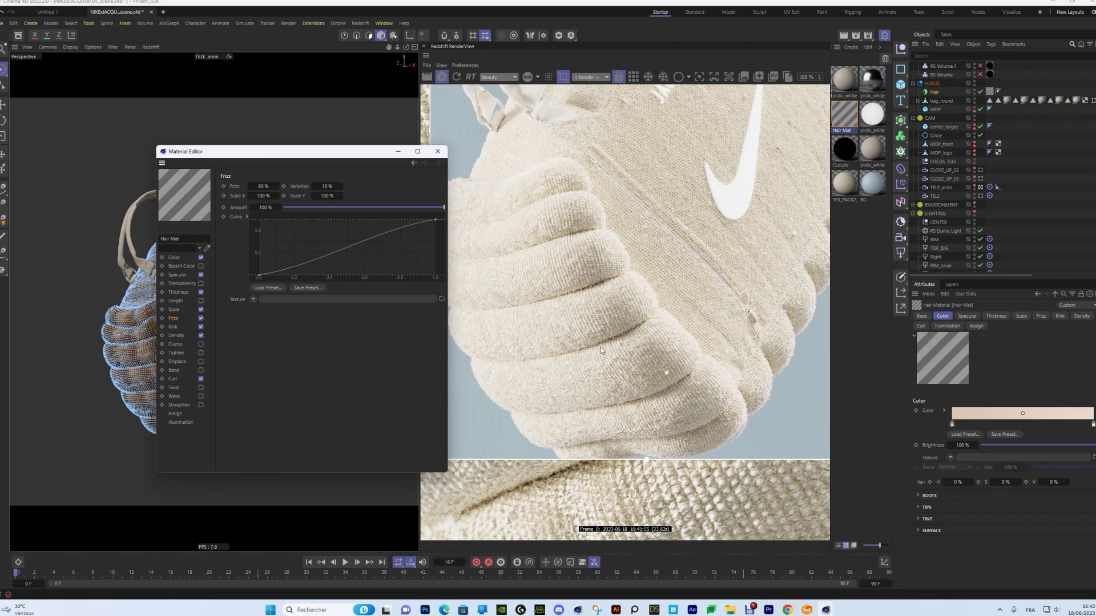
# Inspect the Hair Mat's Kink, Density and Curl channels, and show the Hair object's hair settings.
pyautogui.click(173, 326)
pyautogui.click(174, 335)
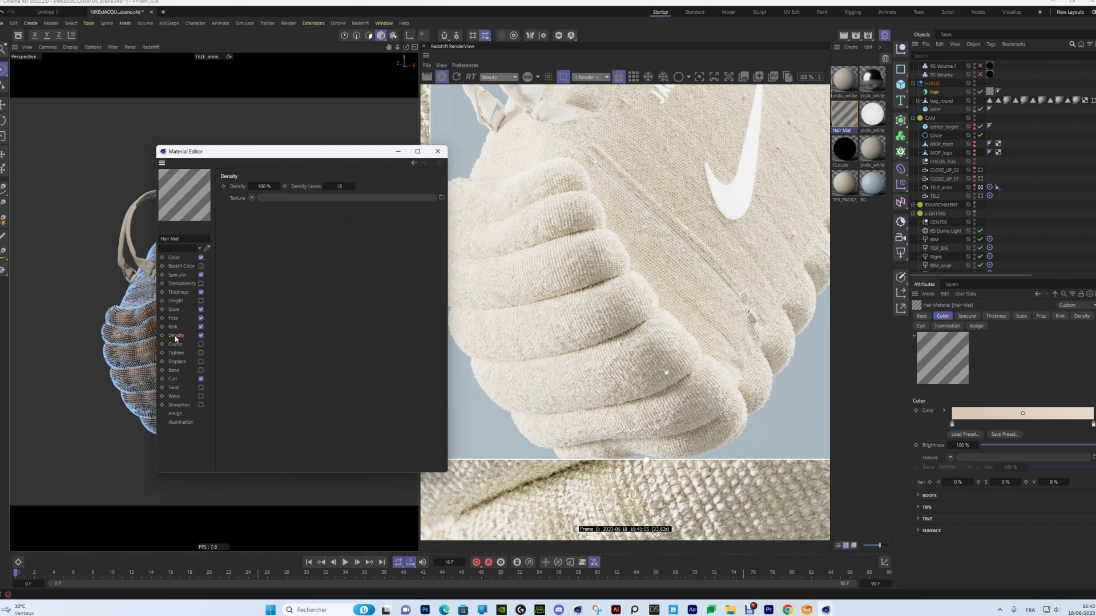
pyautogui.click(173, 379)
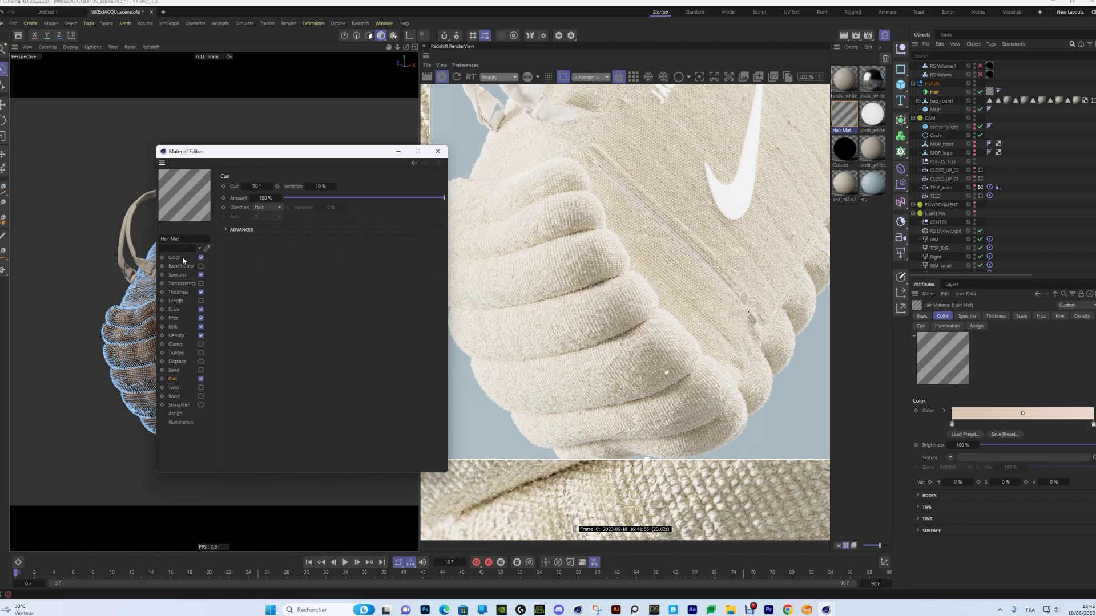
pyautogui.scroll(1, 754, 413)
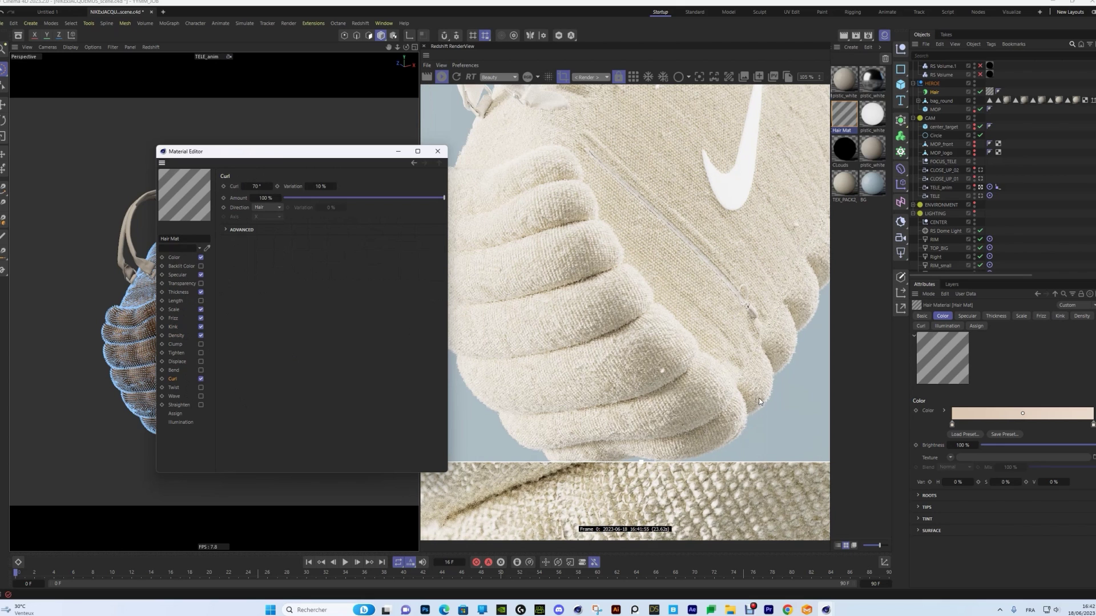
pyautogui.click(934, 92)
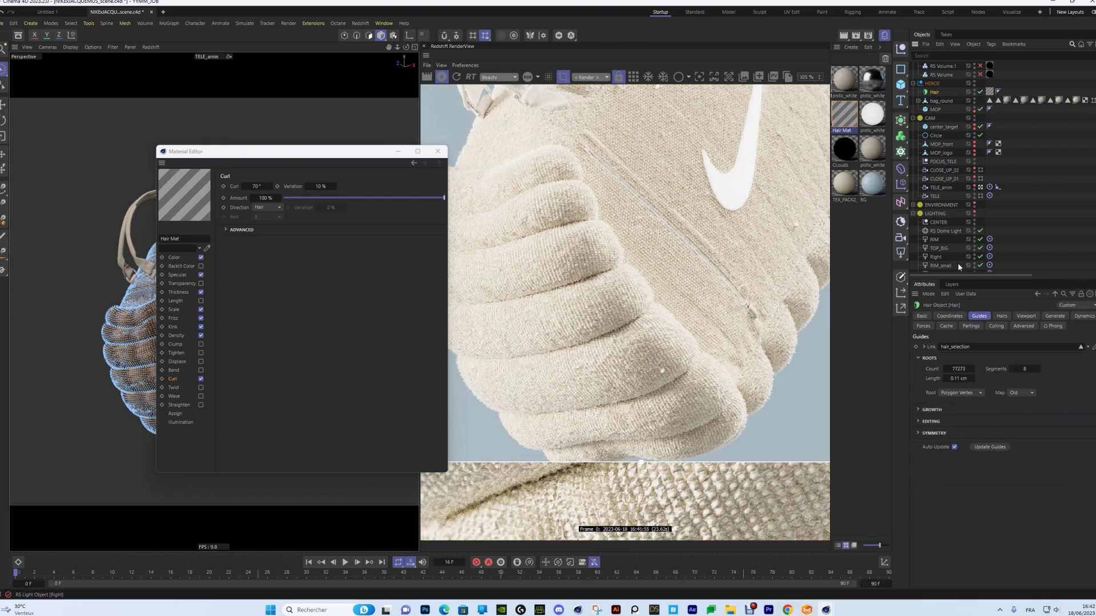
pyautogui.click(1003, 315)
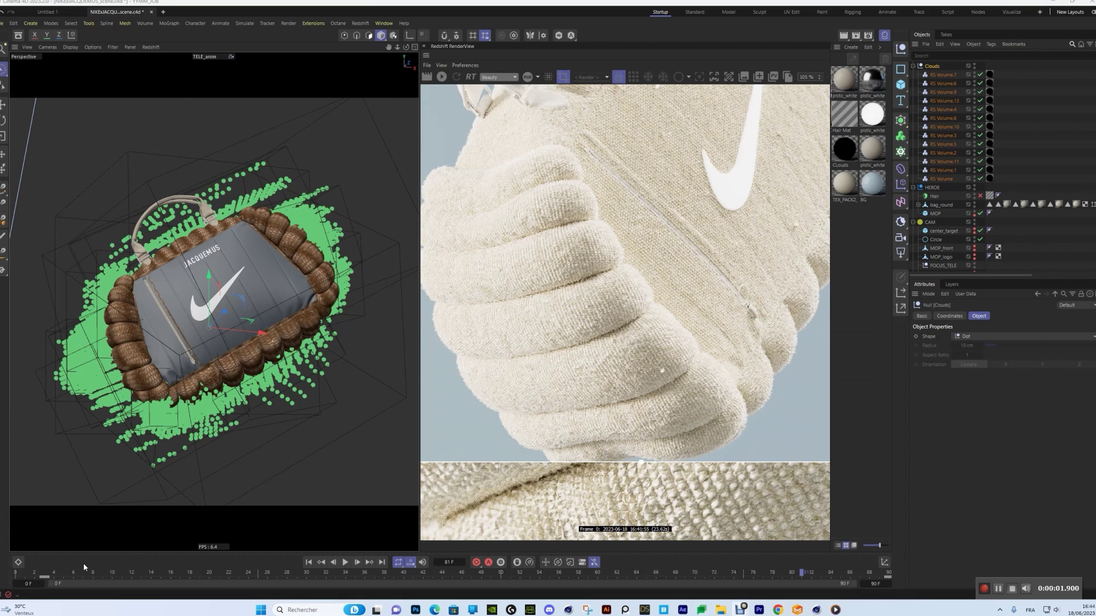
# Scrub through the cloud animation, switch to Media Player to replay the rendered bag clip from its start, and return to Cinema 4D.
pyautogui.moveTo(76, 570); pyautogui.dragTo(180, 573)
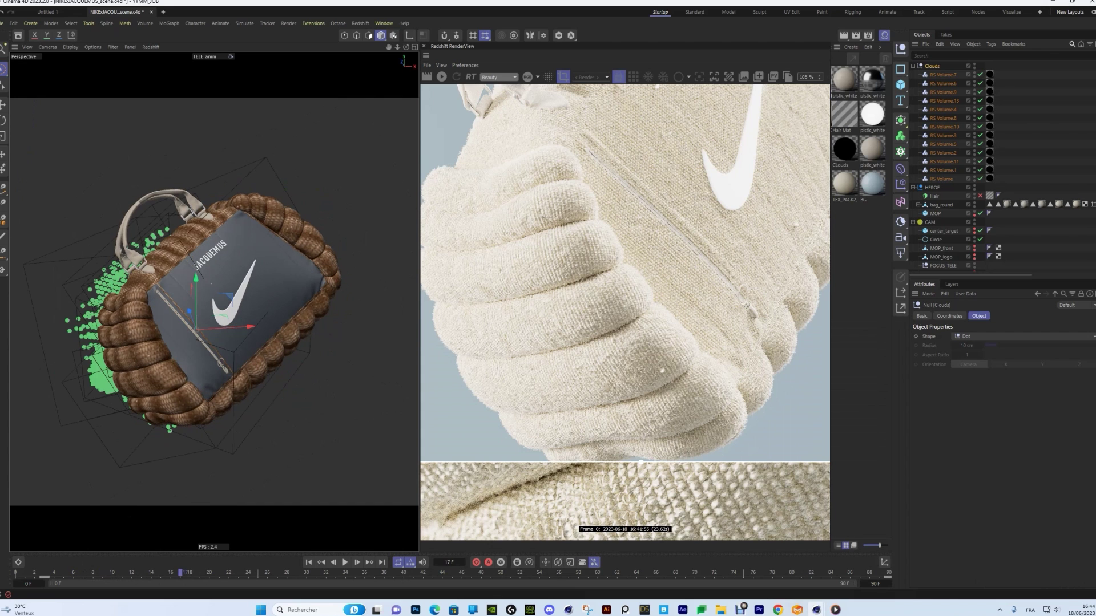
pyautogui.click(835, 610)
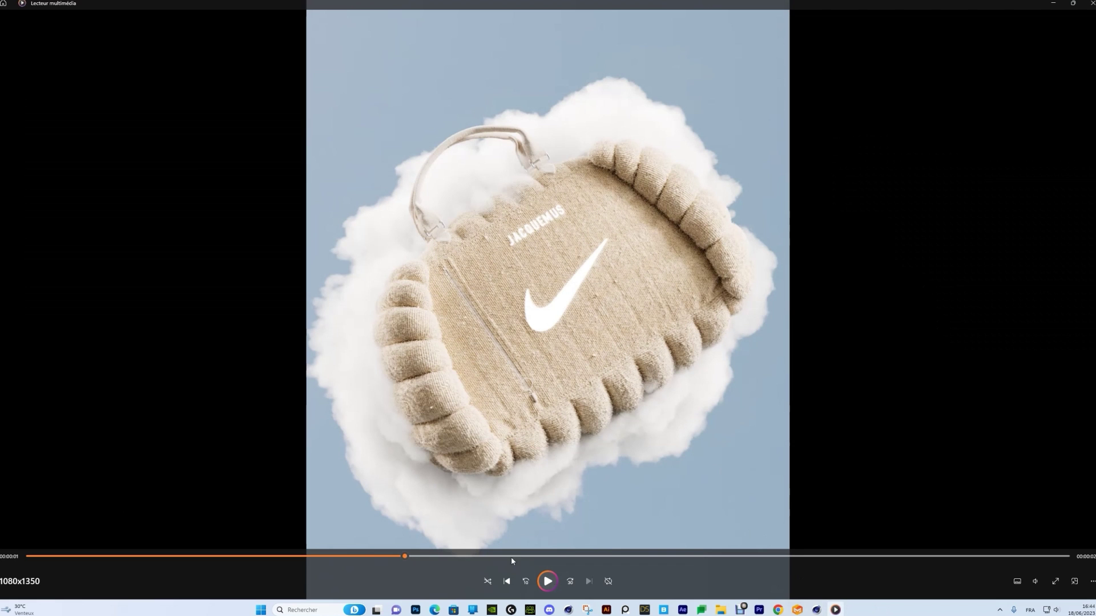
pyautogui.moveTo(334, 557); pyautogui.dragTo(29, 556)
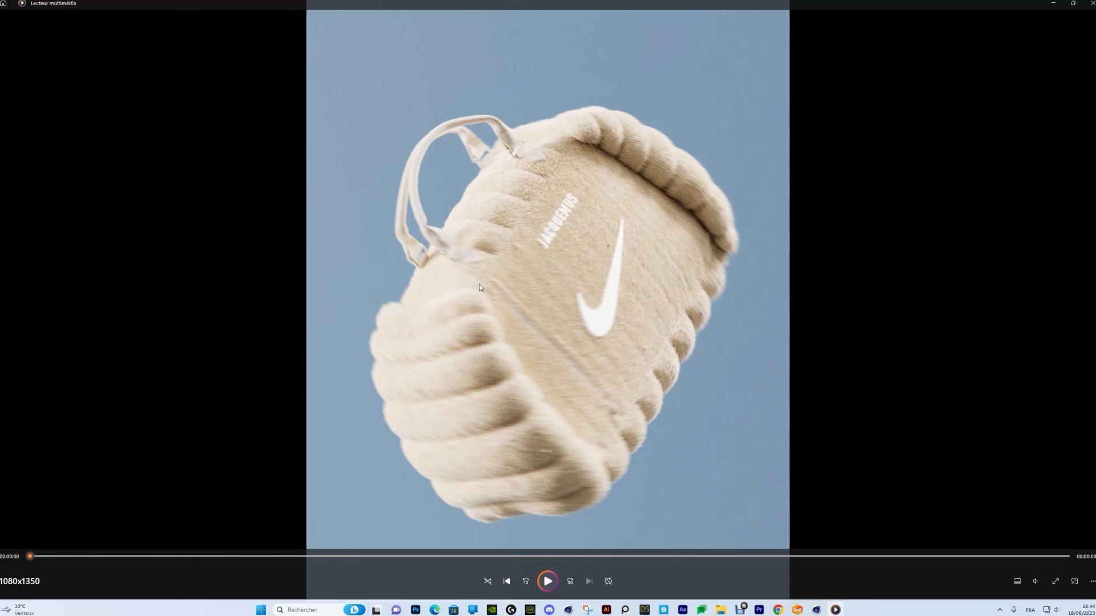
pyautogui.click(540, 588)
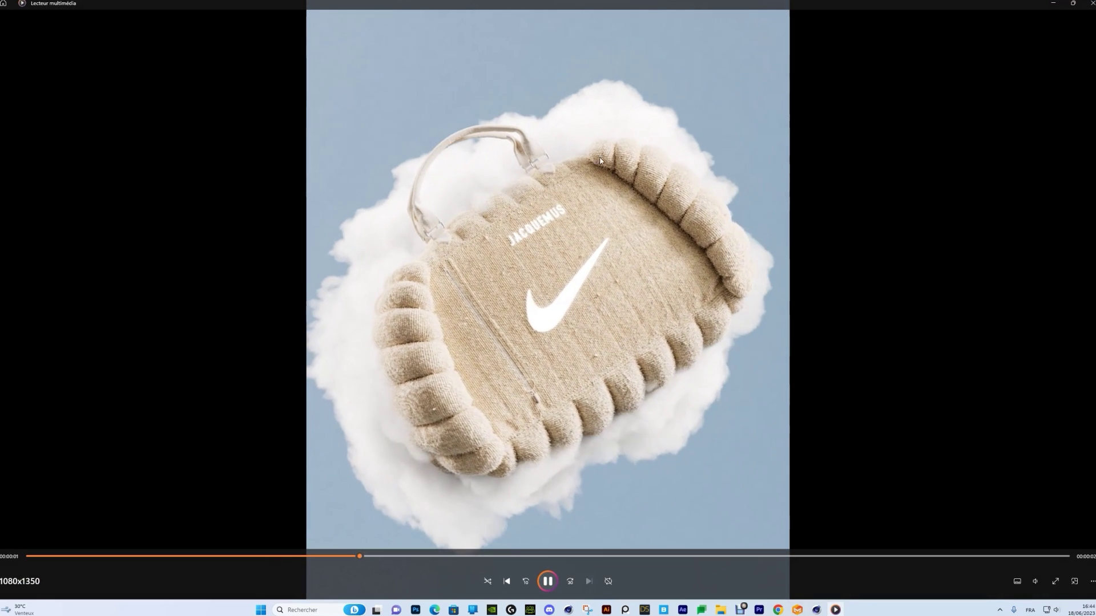
pyautogui.click(30, 557)
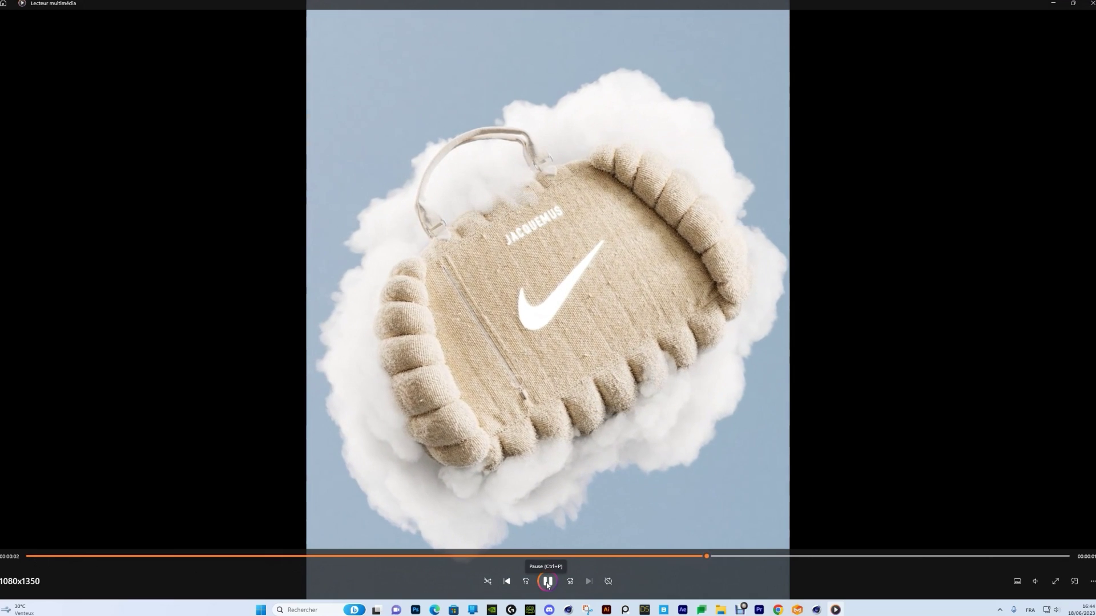
pyautogui.click(34, 556)
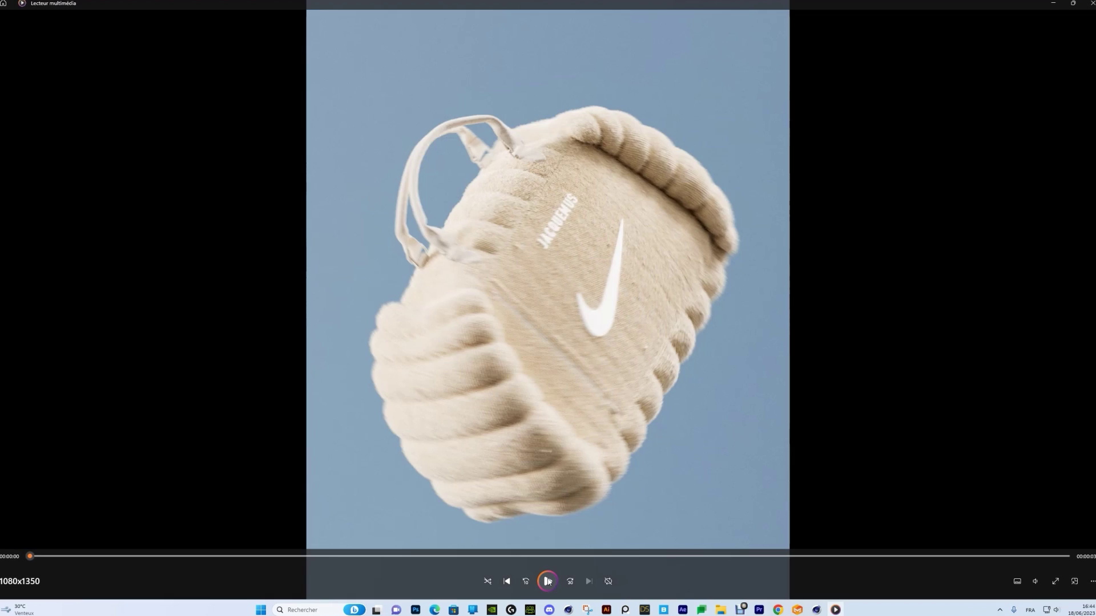
pyautogui.click(548, 581)
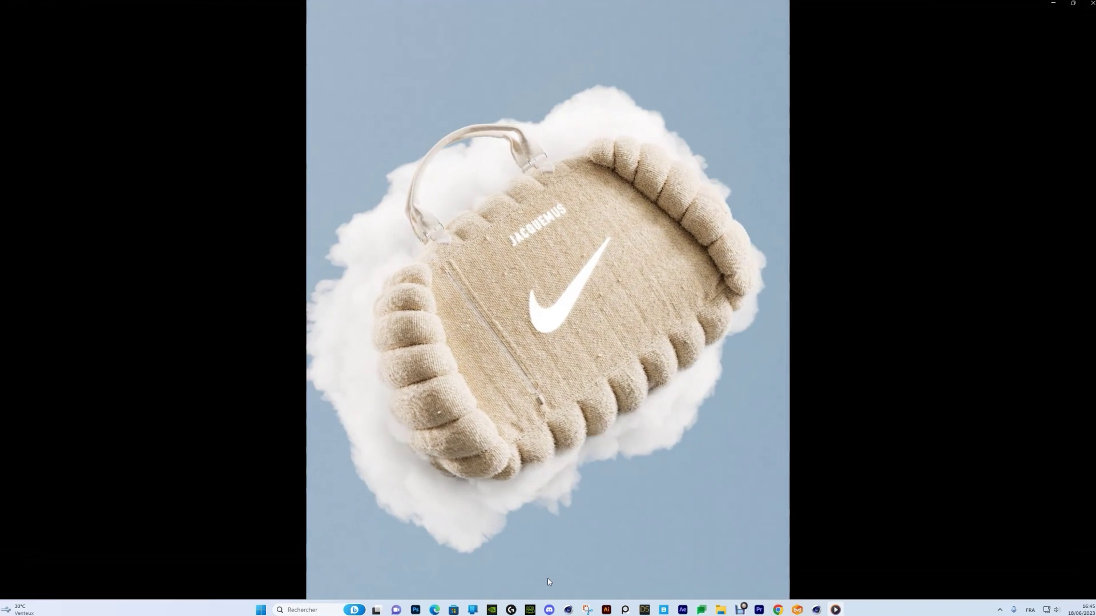
pyautogui.click(547, 577)
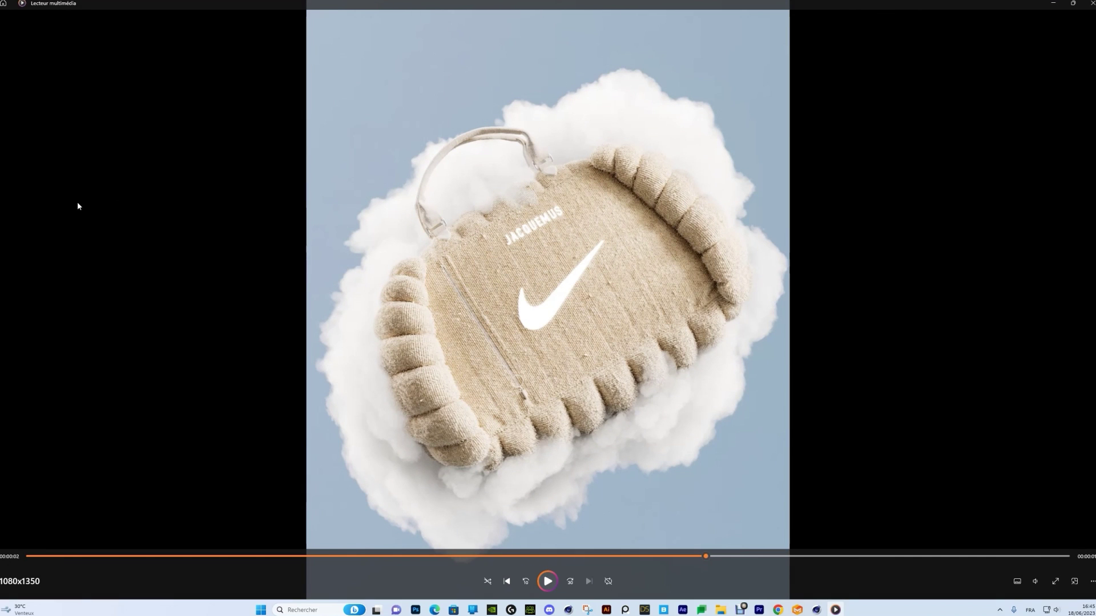
pyautogui.click(1089, 3)
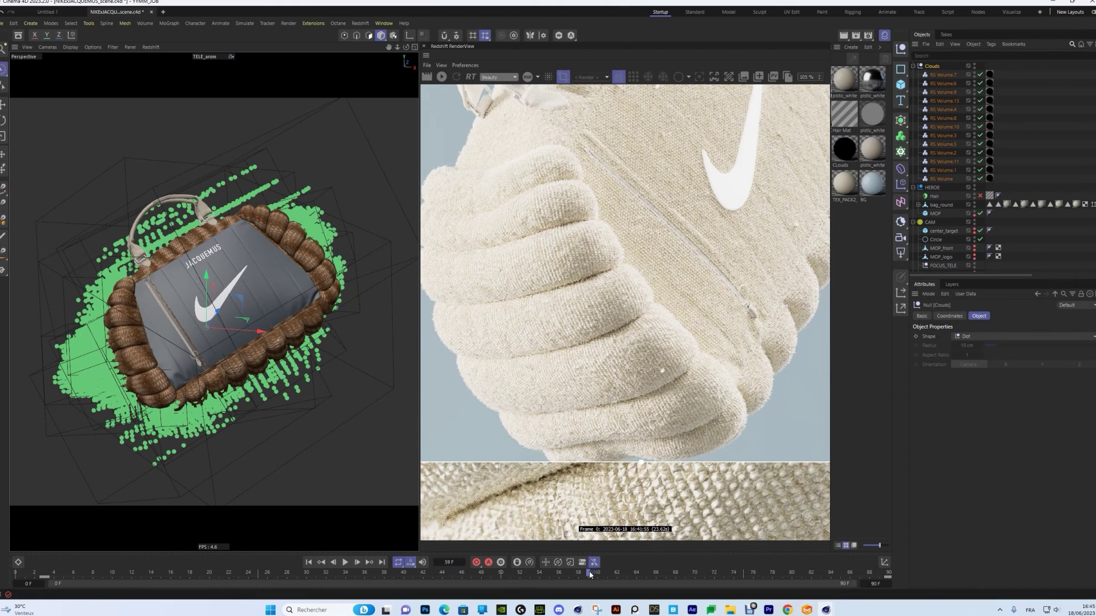
# Leave the TELE_anim camera and orbit the default view to see the cloud volumes around the bag from the side.
pyautogui.scroll(-4, 996, 215)
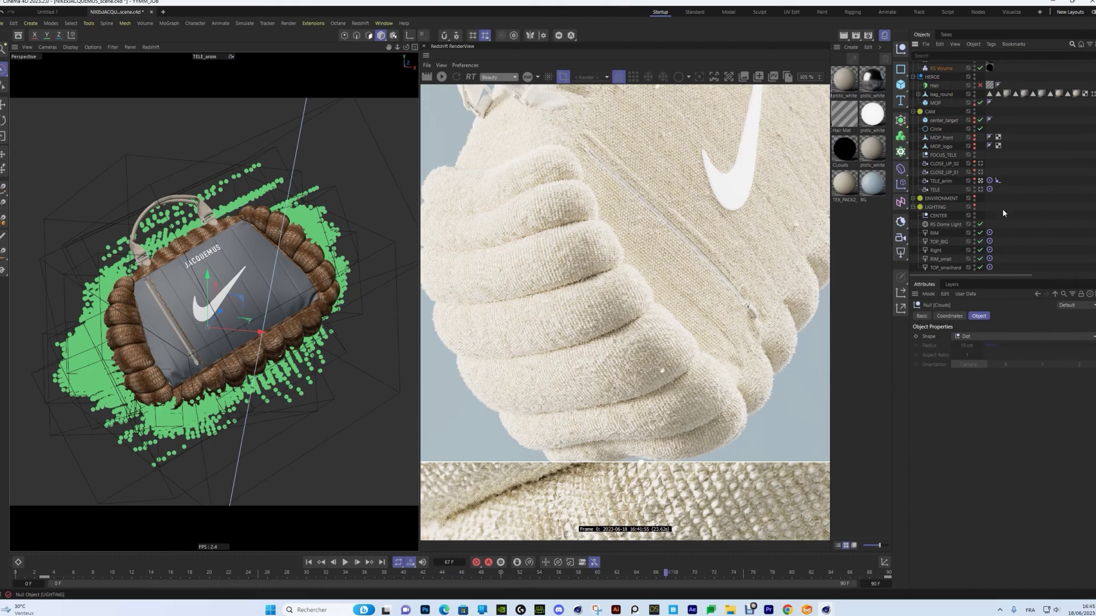
pyautogui.click(980, 181)
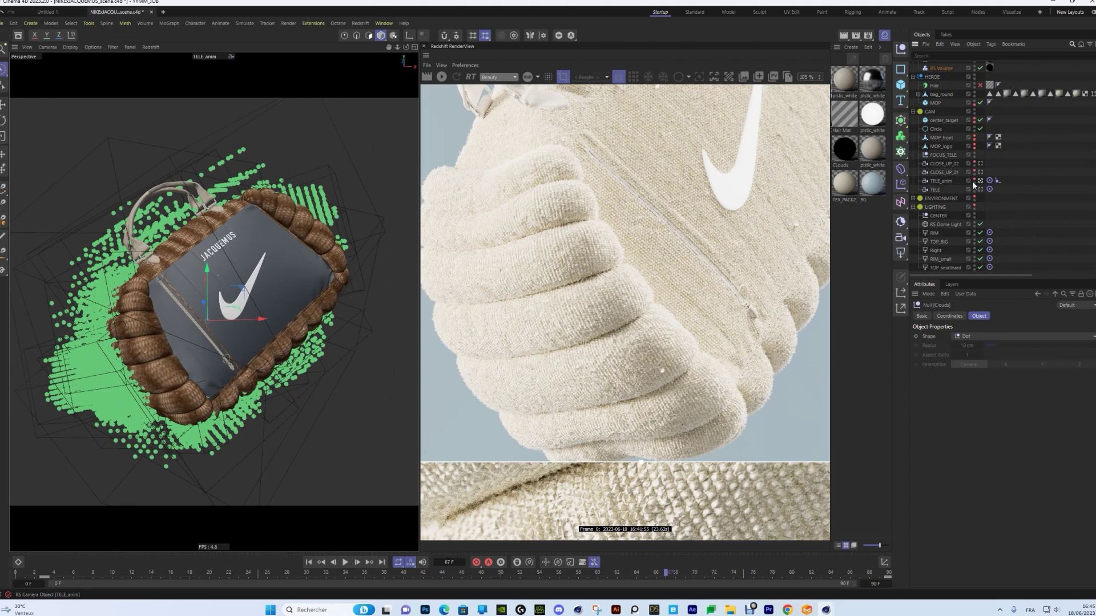
pyautogui.keyDown('alt'); pyautogui.moveTo(217, 261); pyautogui.dragTo(220, 230); pyautogui.keyUp('alt')
pyautogui.scroll(4, 975, 140)
# Select RS Volume.7 in the Clouds group and hide the bag_round object to isolate the cloud volumes.
pyautogui.click(943, 75)
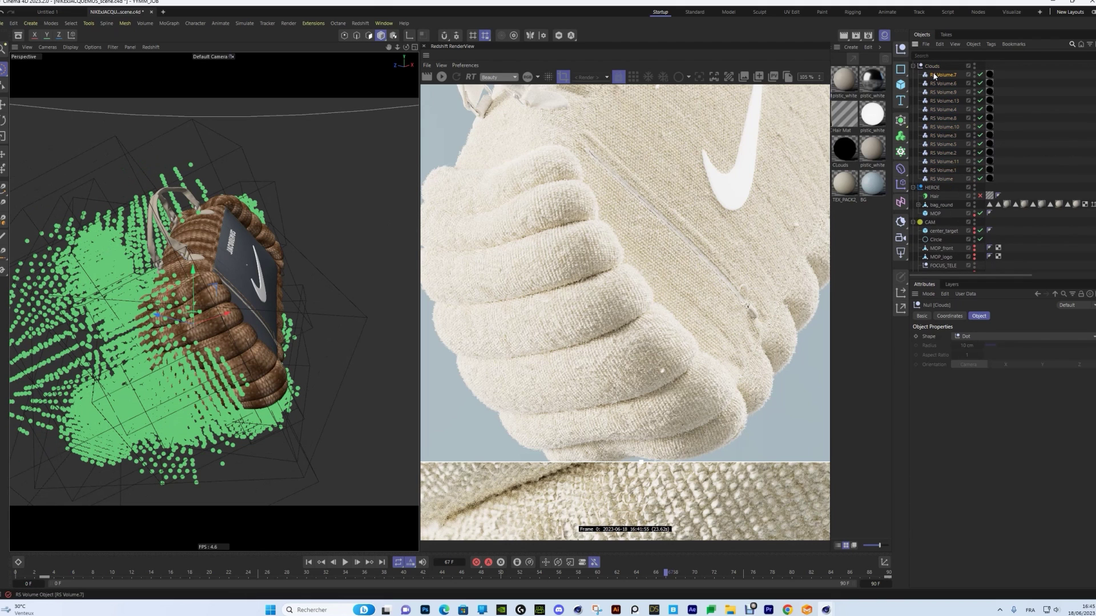
pyautogui.keyDown('alt'); pyautogui.moveTo(174, 258); pyautogui.dragTo(204, 265); pyautogui.keyUp('alt')
pyautogui.keyDown('alt'); pyautogui.click(975, 203); pyautogui.keyUp('alt')
pyautogui.keyDown('alt'); pyautogui.click(974, 204); pyautogui.keyUp('alt')
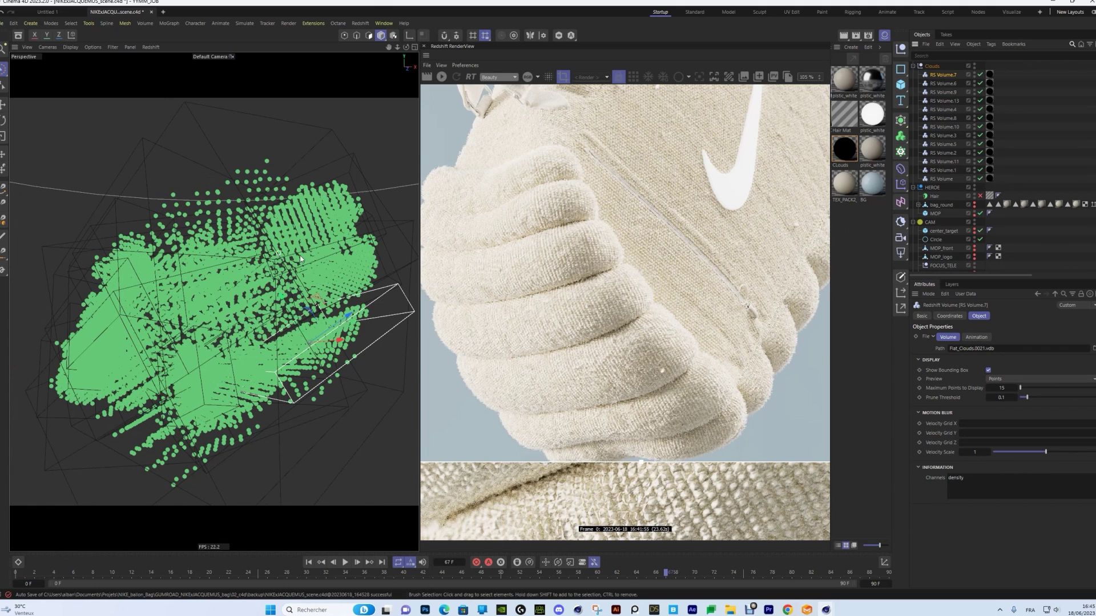
# Step through the RS Volume objects in the Clouds group to examine each one's placement and VDB file.
pyautogui.click(926, 85)
pyautogui.press('Down')
pyautogui.press('Down')
pyautogui.press('Down')
pyautogui.press('Down')
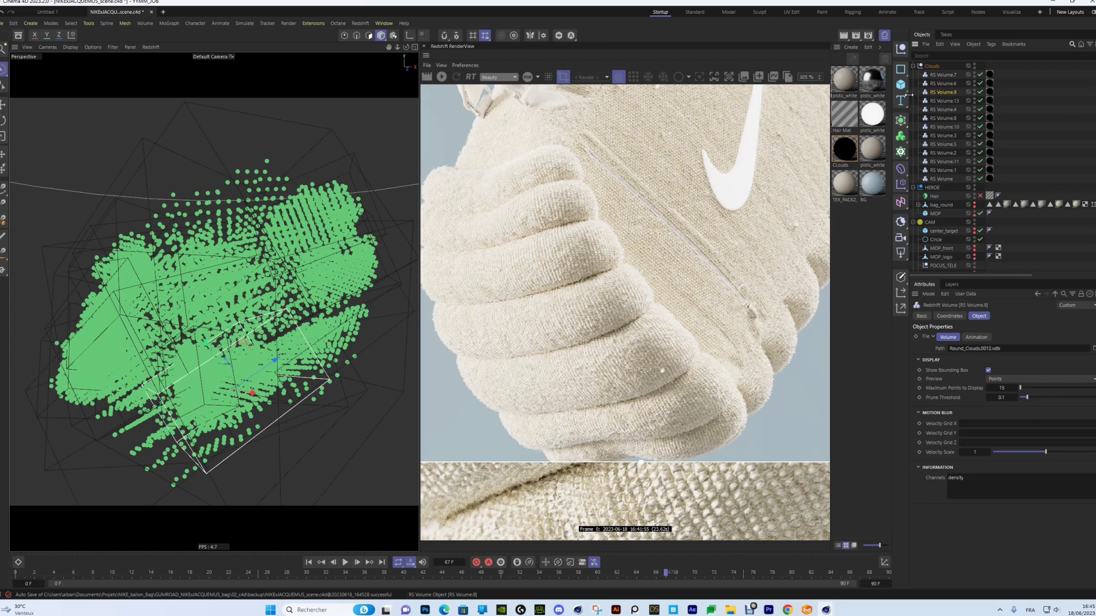
pyautogui.press('Down')
pyautogui.press('Down')
pyautogui.press('Down')
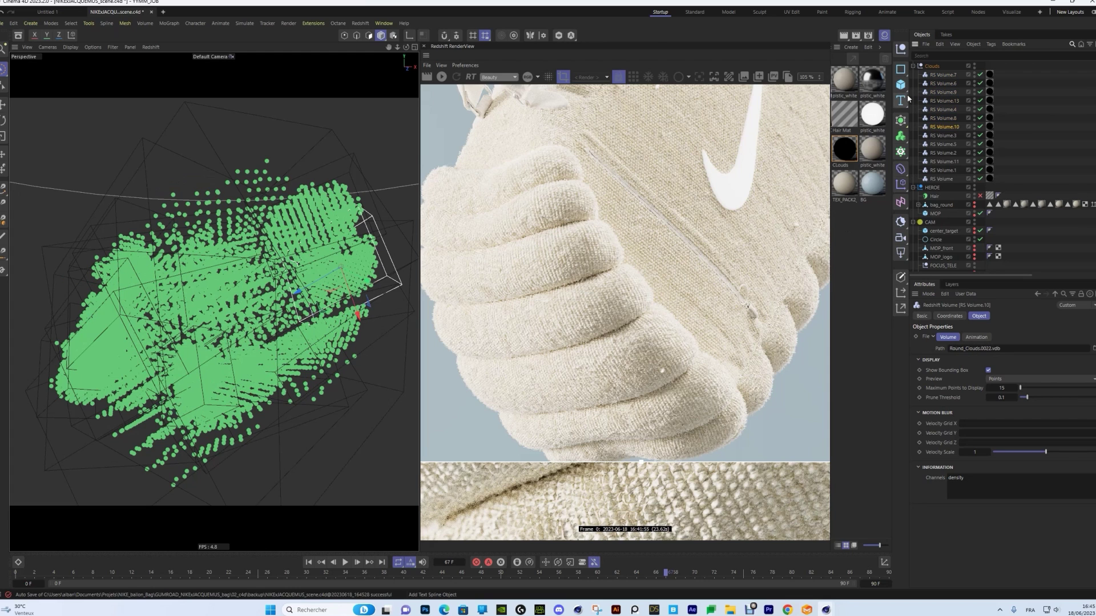
pyautogui.press('Down')
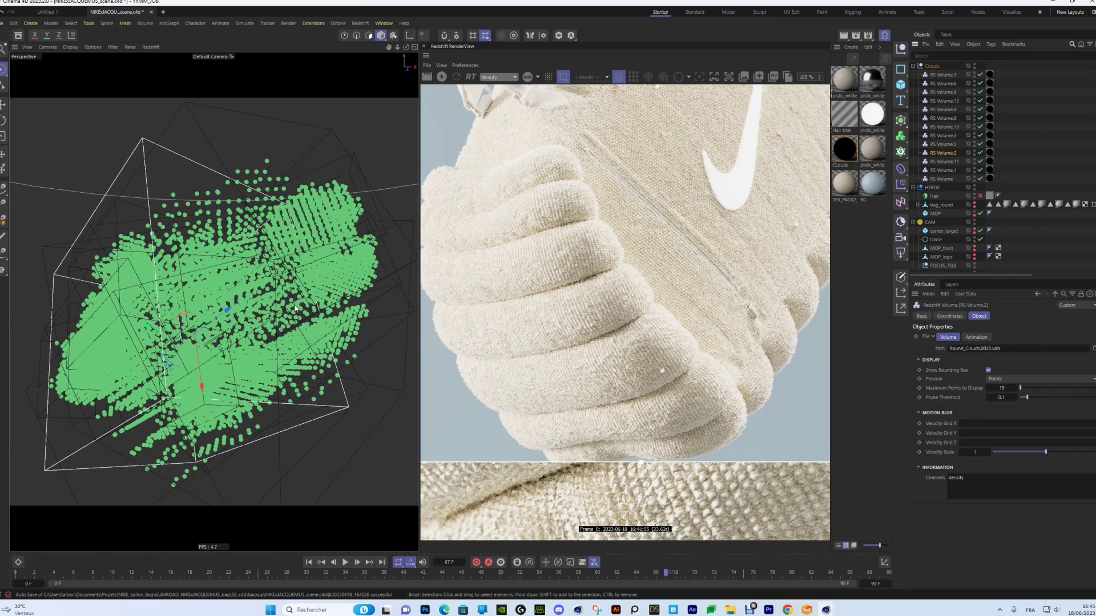
# Select the Clouds null, show its coordinates and scrub the timeline to review its scale animation.
pyautogui.click(932, 67)
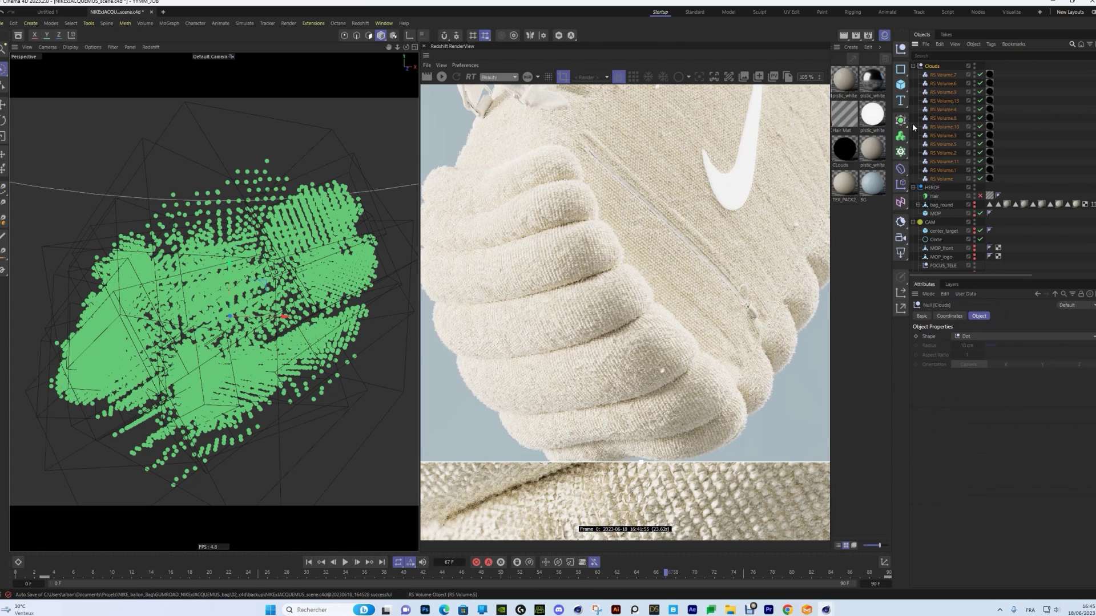
pyautogui.click(948, 316)
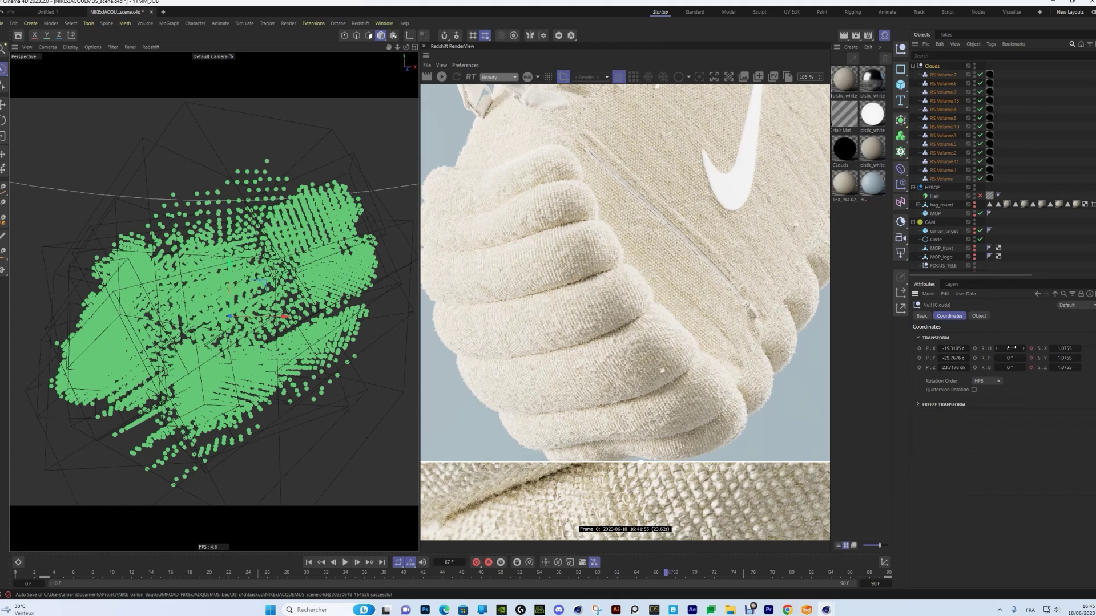
pyautogui.moveTo(43, 574); pyautogui.dragTo(384, 572)
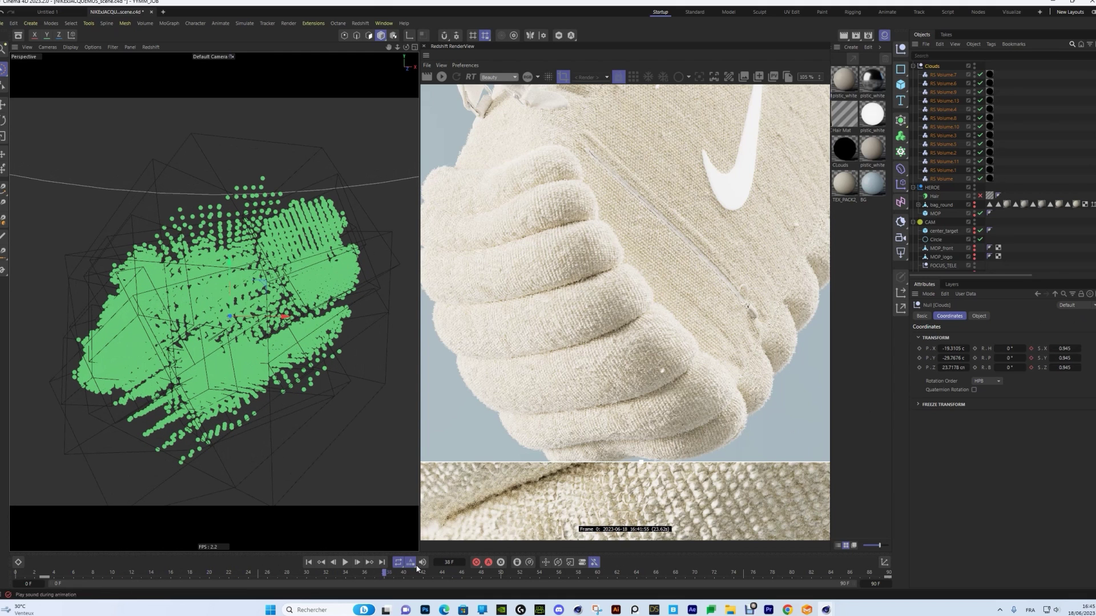
pyautogui.click(559, 574)
pyautogui.moveTo(744, 576); pyautogui.dragTo(888, 574)
# Compare the Clouds null's scale keyframes at frames 3 and 90, and preview the growth up to frame 31.
pyautogui.click(45, 574)
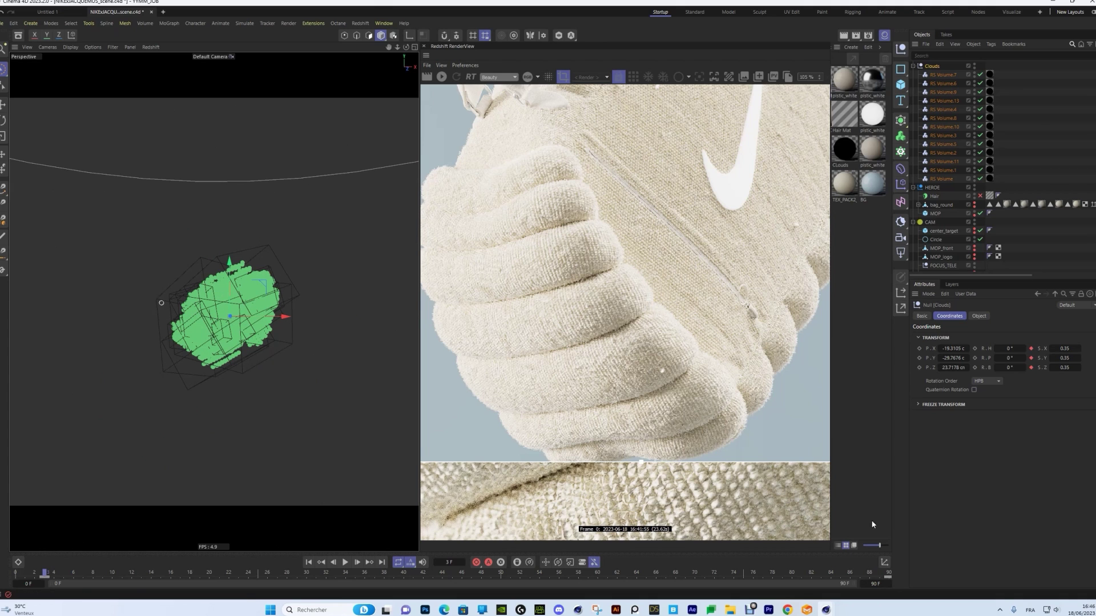
pyautogui.click(888, 575)
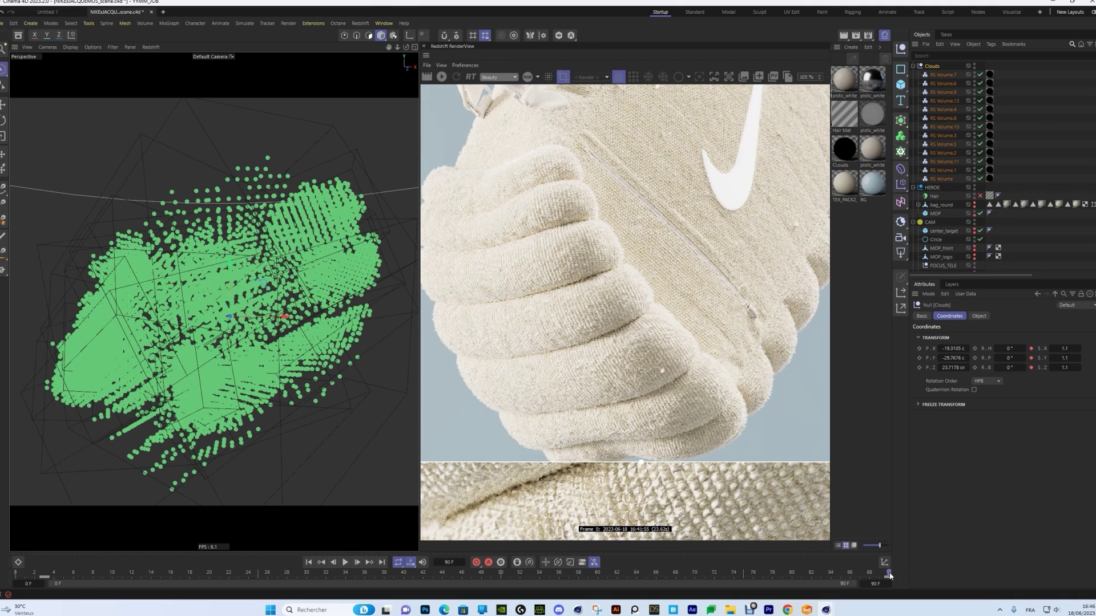
pyautogui.click(44, 574)
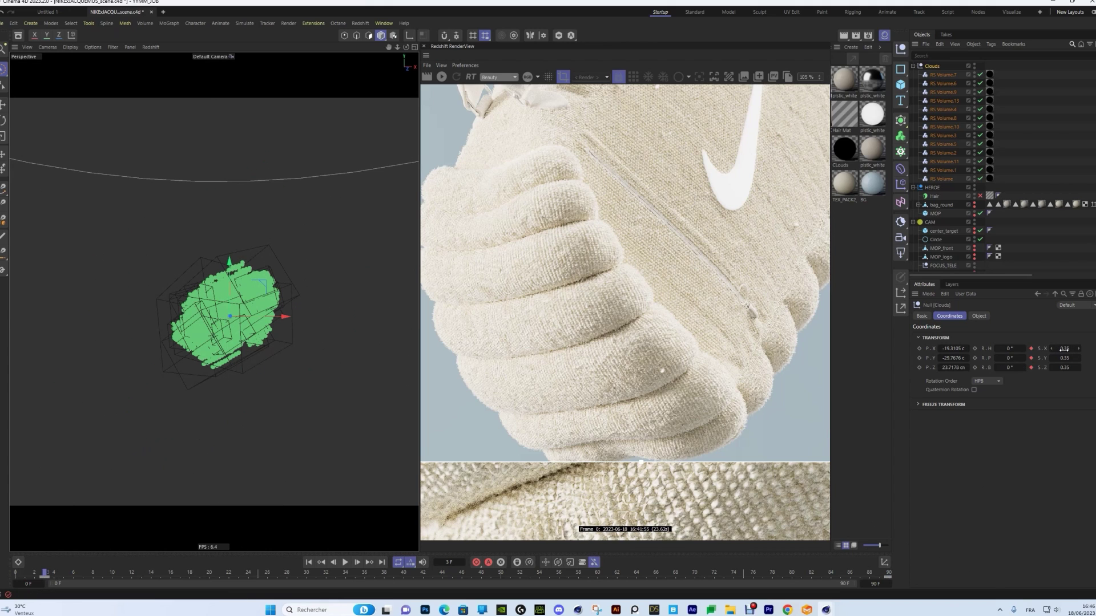
pyautogui.click(889, 575)
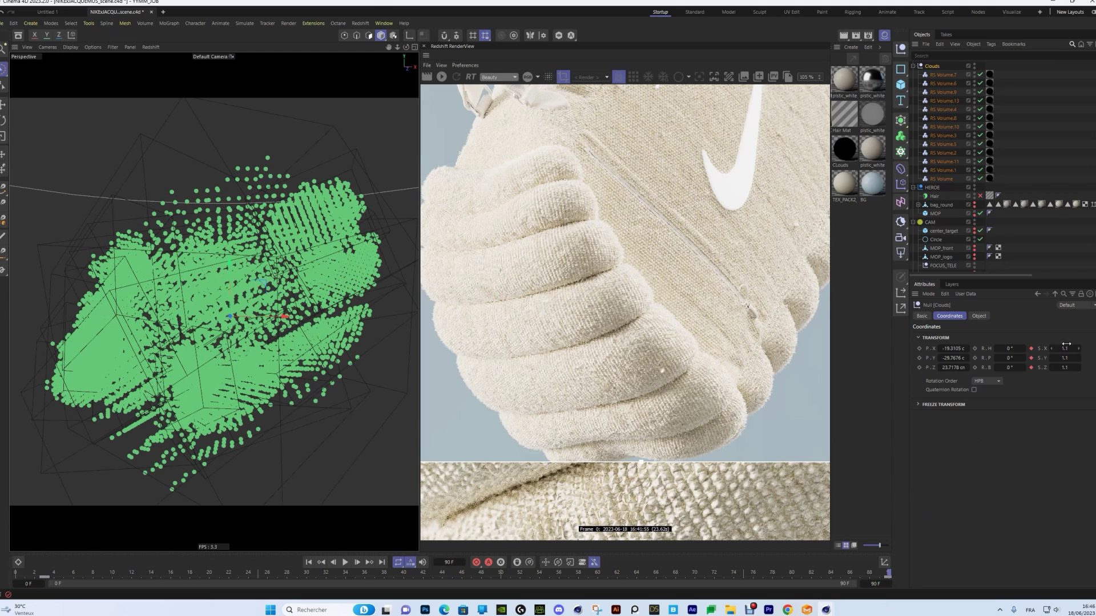
pyautogui.click(45, 573)
pyautogui.moveTo(222, 572); pyautogui.dragTo(315, 572)
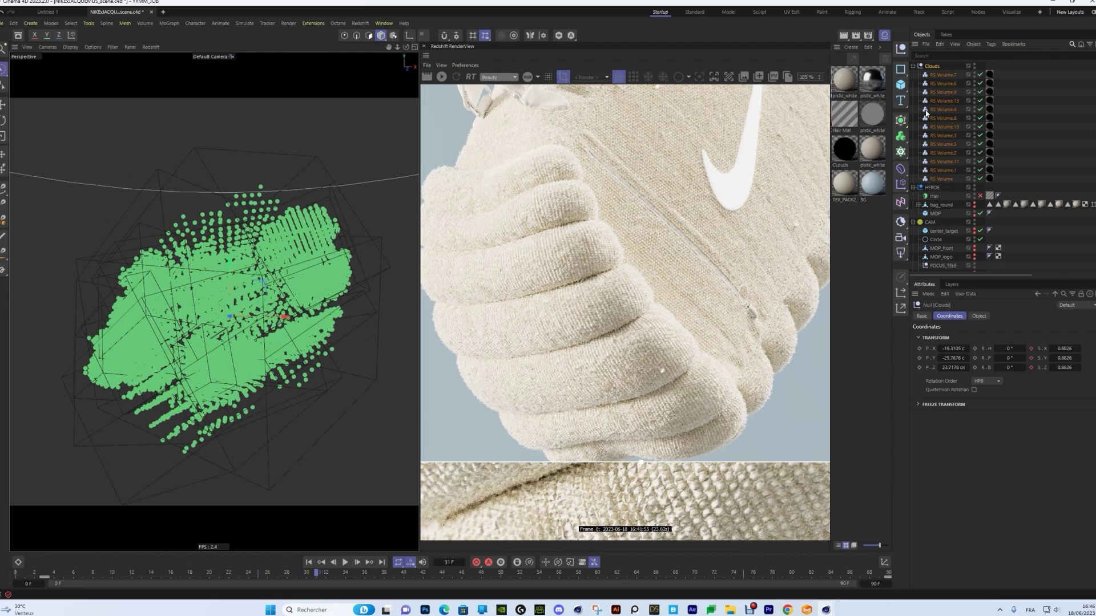
# Select several RS Volume objects in the Clouds group one by one and examine their placement around the bag from different angles.
pyautogui.click(940, 75)
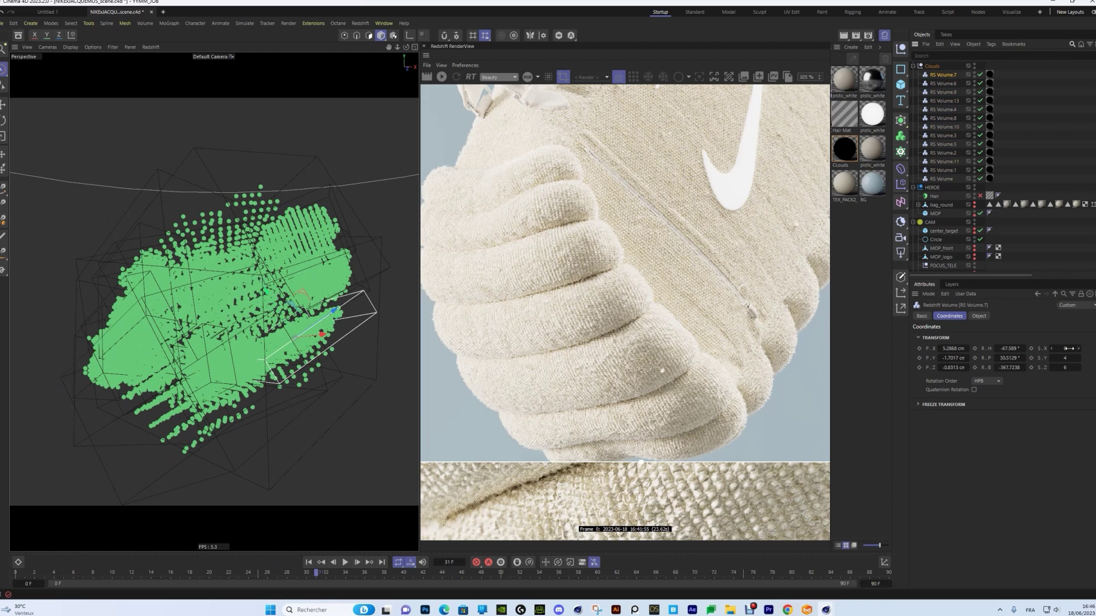
pyautogui.click(941, 92)
pyautogui.click(939, 100)
pyautogui.click(937, 109)
pyautogui.click(938, 118)
pyautogui.click(937, 144)
pyautogui.click(938, 152)
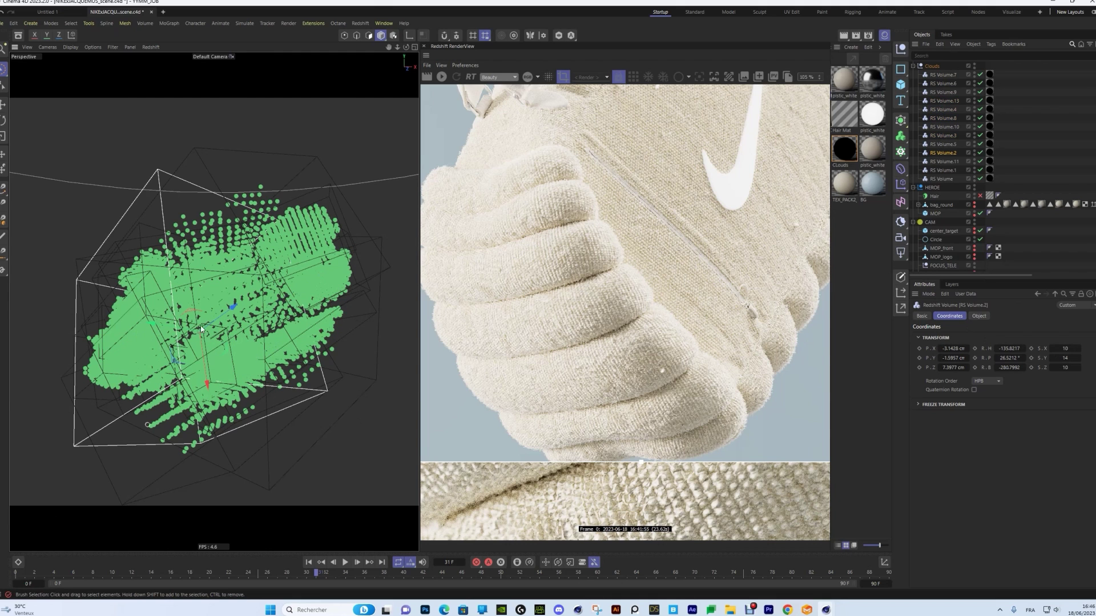
pyautogui.keyDown('alt'); pyautogui.moveTo(238, 332); pyautogui.dragTo(297, 271); pyautogui.keyUp('alt')
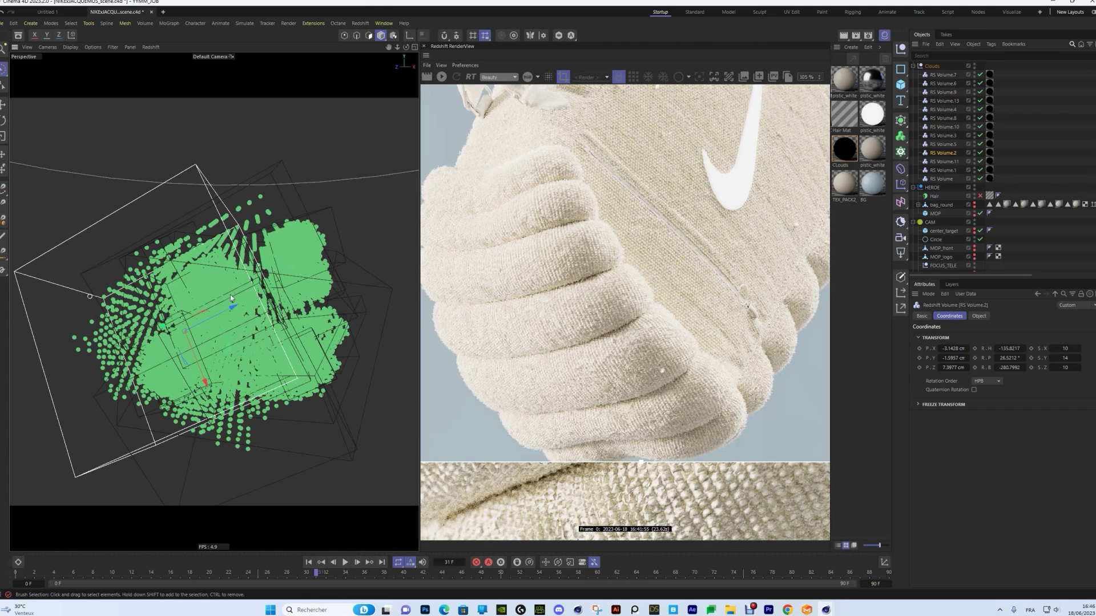
pyautogui.keyDown('alt'); pyautogui.moveTo(281, 300); pyautogui.dragTo(345, 368); pyautogui.keyUp('alt')
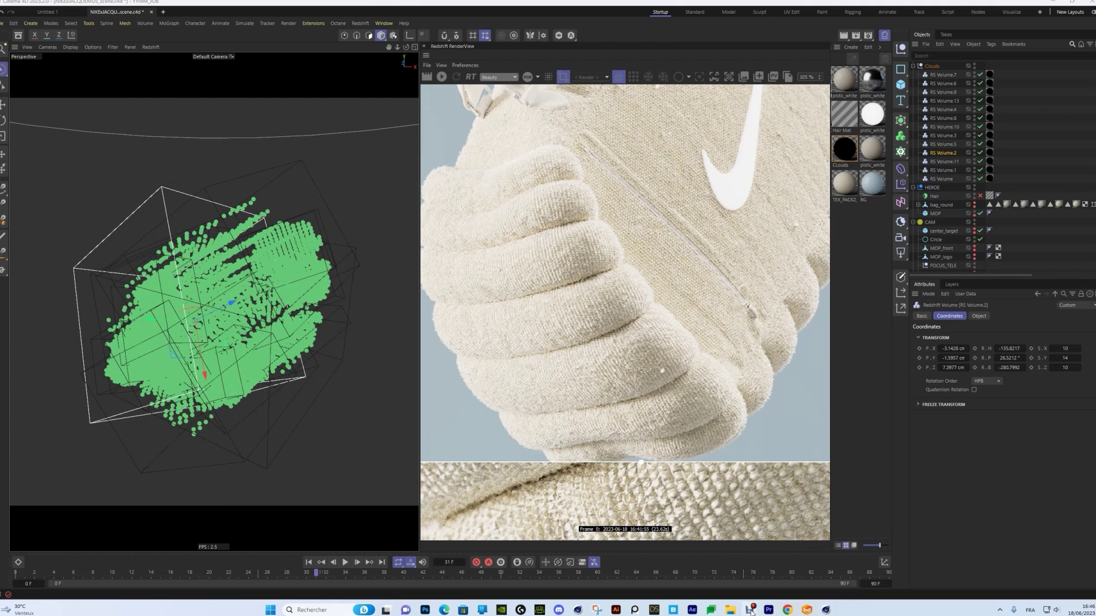
# Switch to File Explorer and play the rendered 1080x1350 video from the anim folder in the media player, then return to Cinema 4D.
pyautogui.moveTo(751, 612)
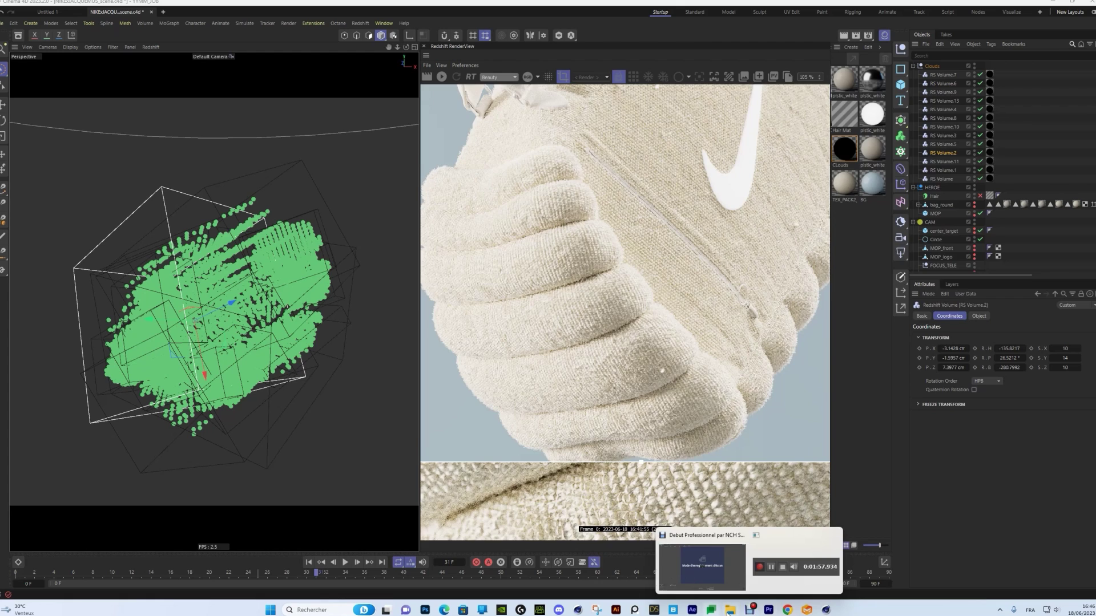
pyautogui.click(728, 611)
pyautogui.doubleClick(503, 179)
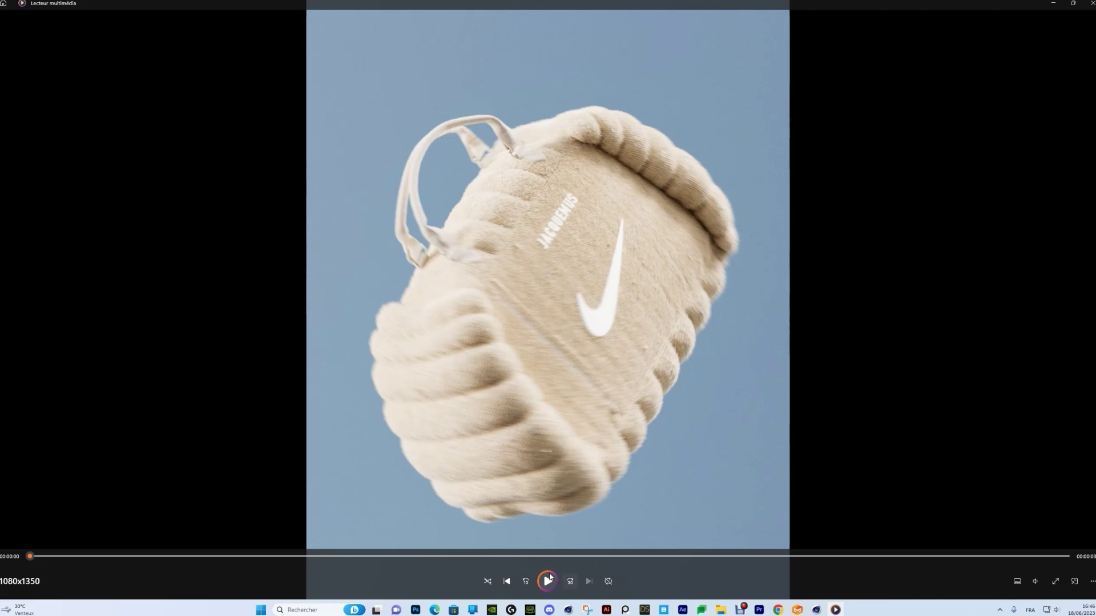
pyautogui.click(549, 580)
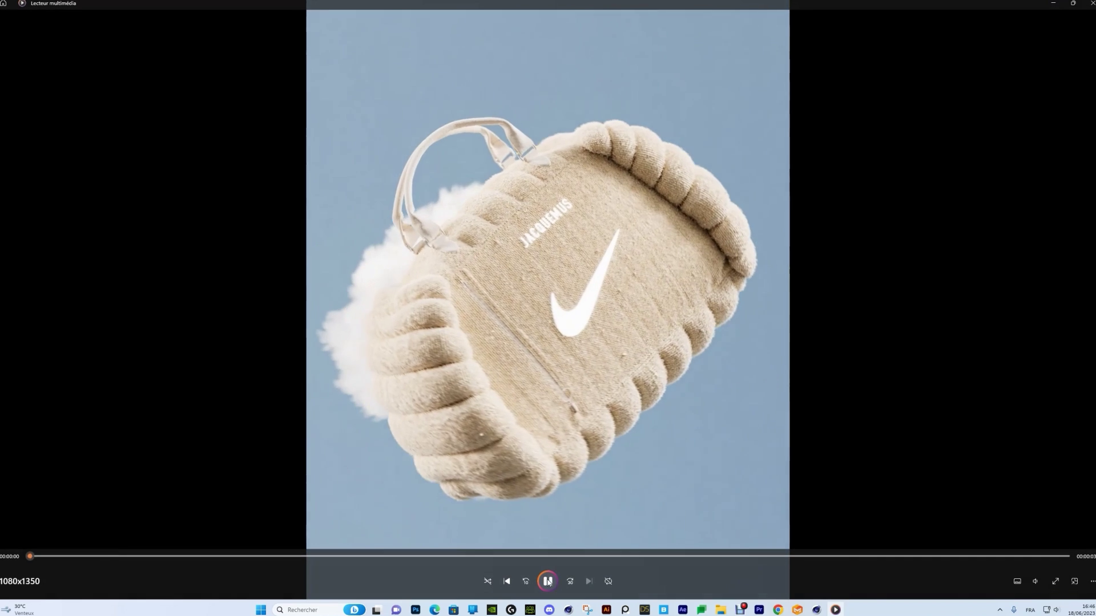
pyautogui.click(549, 582)
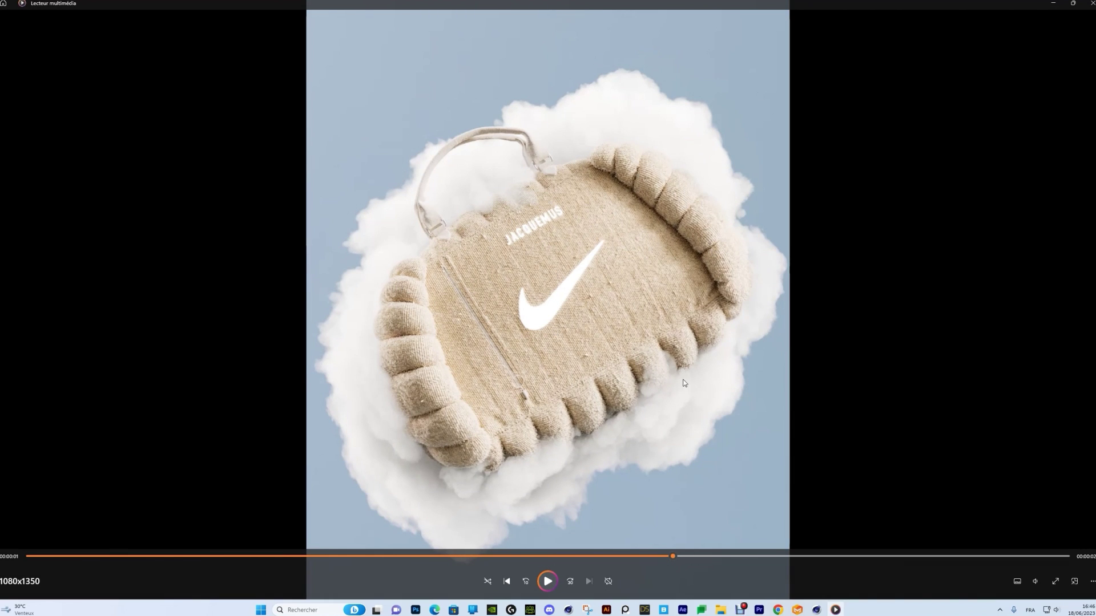
pyautogui.click(551, 577)
pyautogui.click(551, 578)
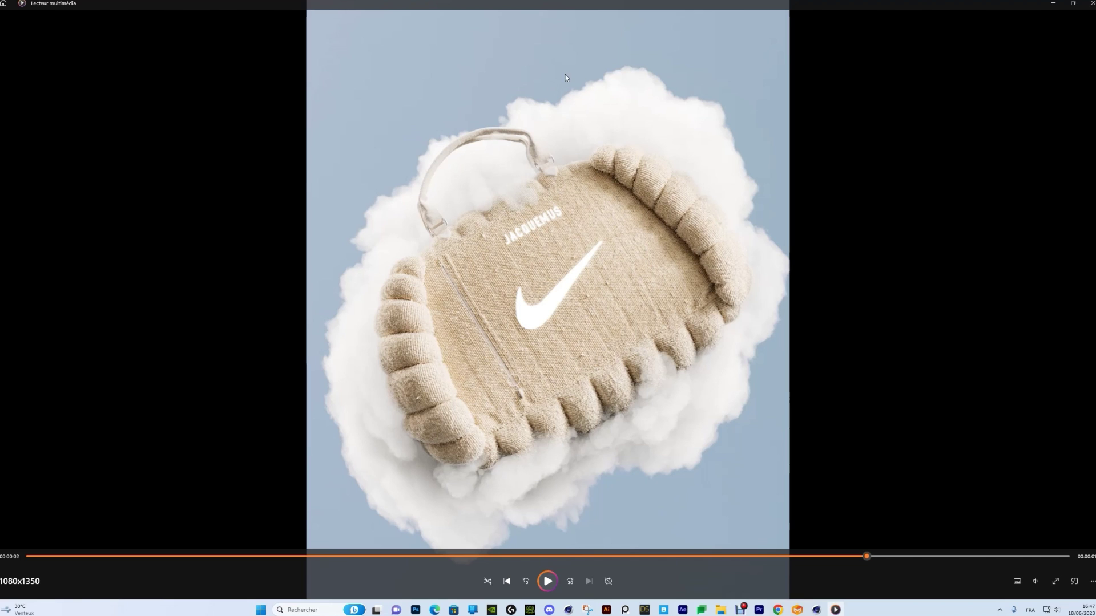
pyautogui.click(1092, 3)
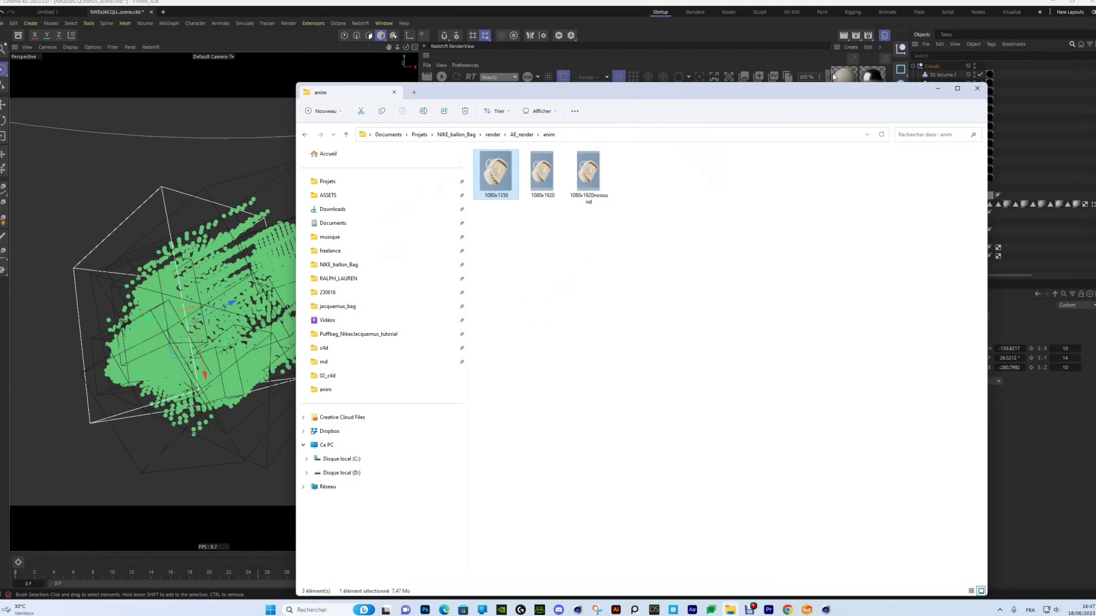
pyautogui.click(936, 88)
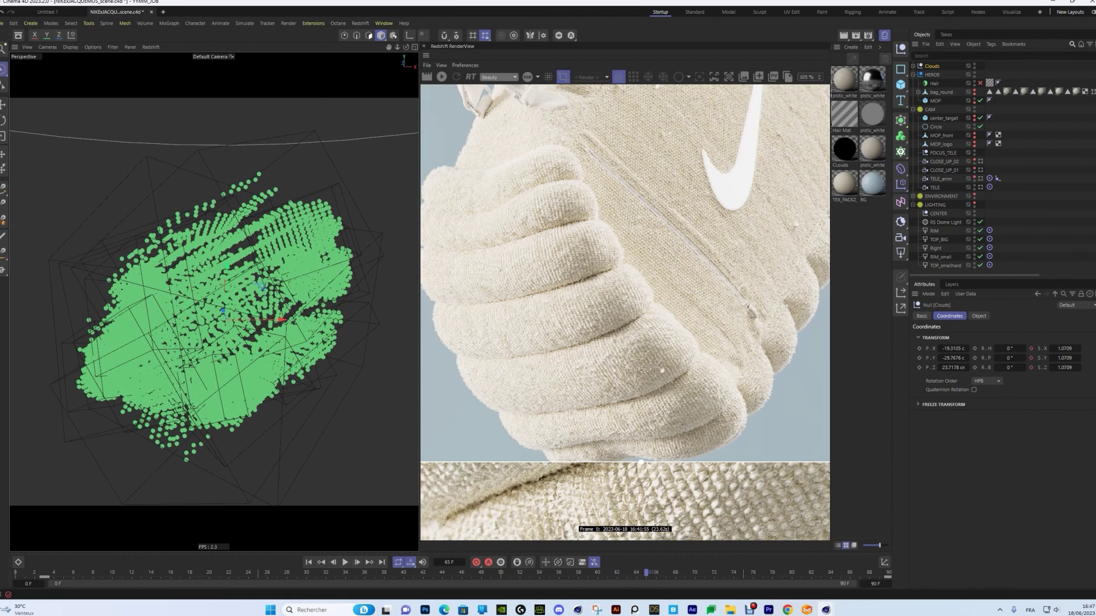
# Show the bag_round object again and scrub the timeline to preview the clouds growing around the bag.
pyautogui.moveTo(50, 576); pyautogui.dragTo(628, 594)
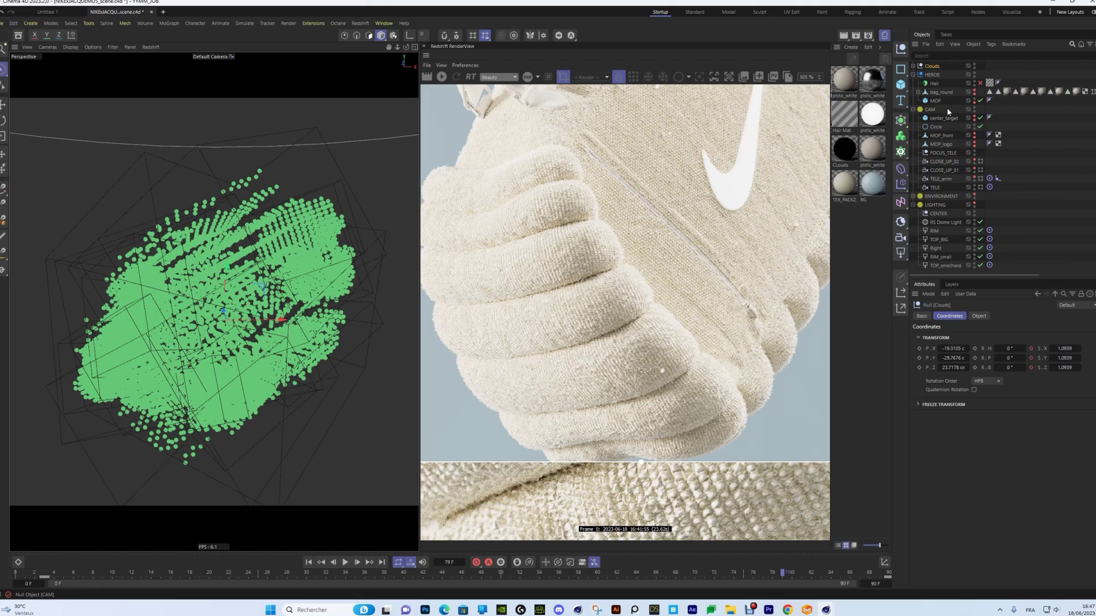
pyautogui.click(974, 90)
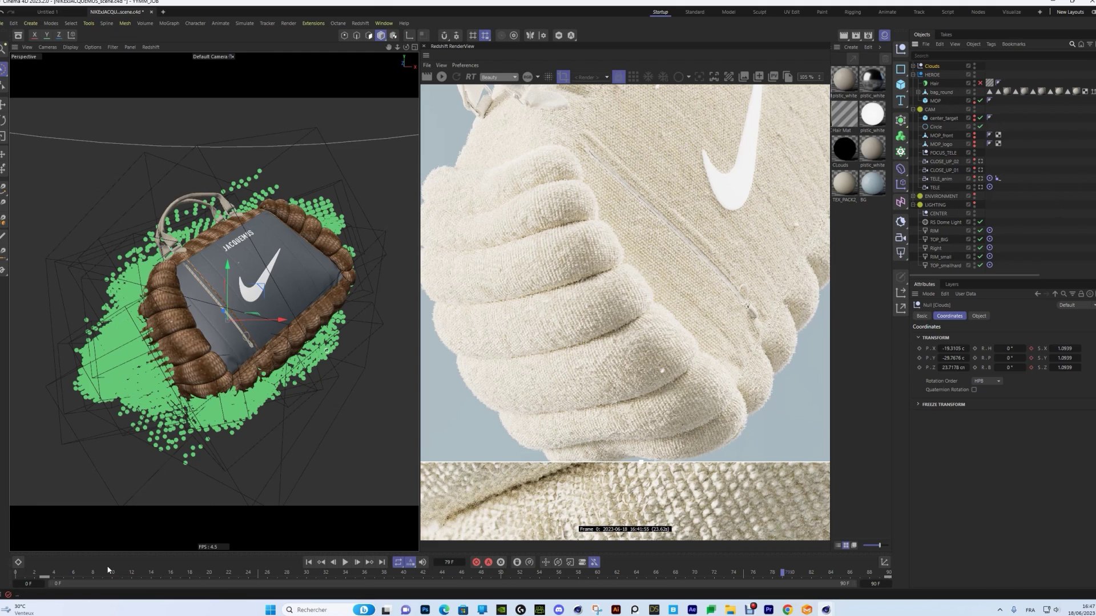
pyautogui.moveTo(135, 572); pyautogui.dragTo(559, 572)
pyautogui.moveTo(638, 546); pyautogui.dragTo(723, 543)
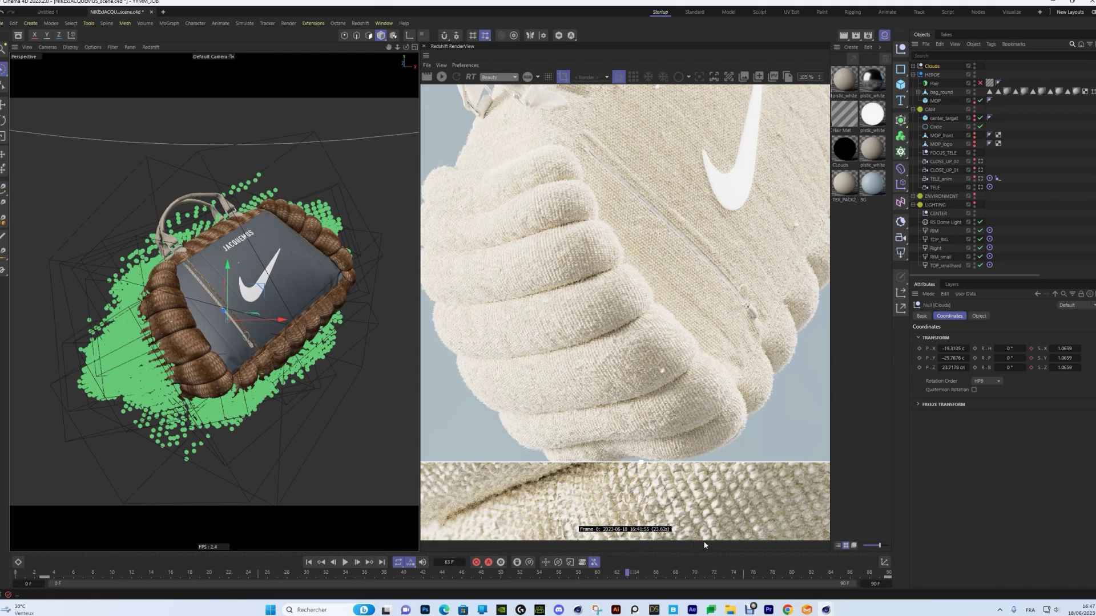
# Look through the TELE_anim camera and scrub the timeline to review its movement around the bag.
pyautogui.click(980, 179)
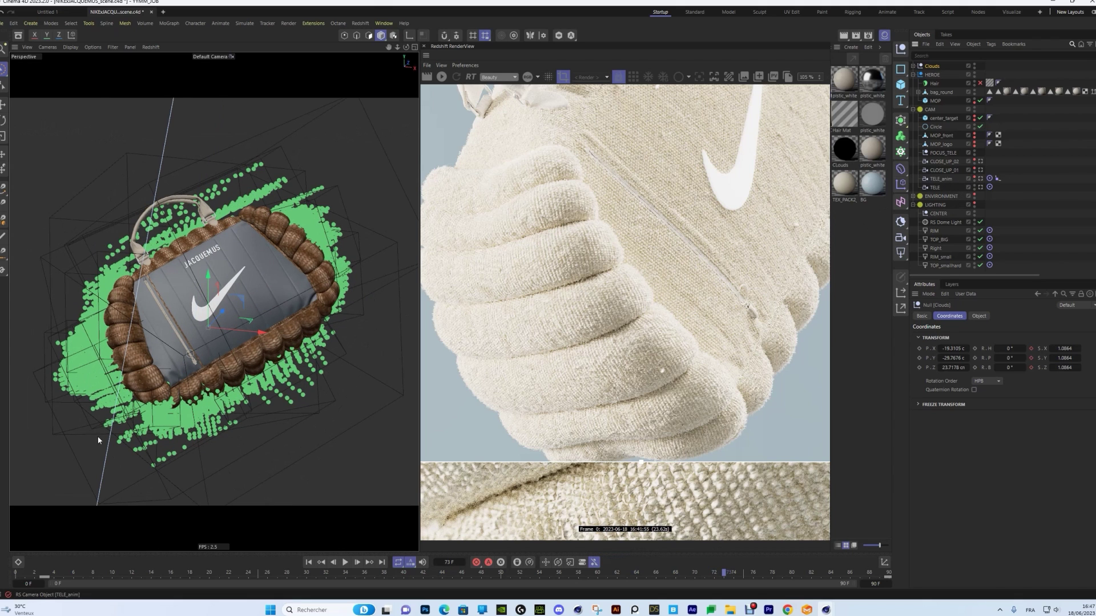
pyautogui.moveTo(47, 571); pyautogui.dragTo(365, 572)
pyautogui.moveTo(527, 565); pyautogui.dragTo(648, 577)
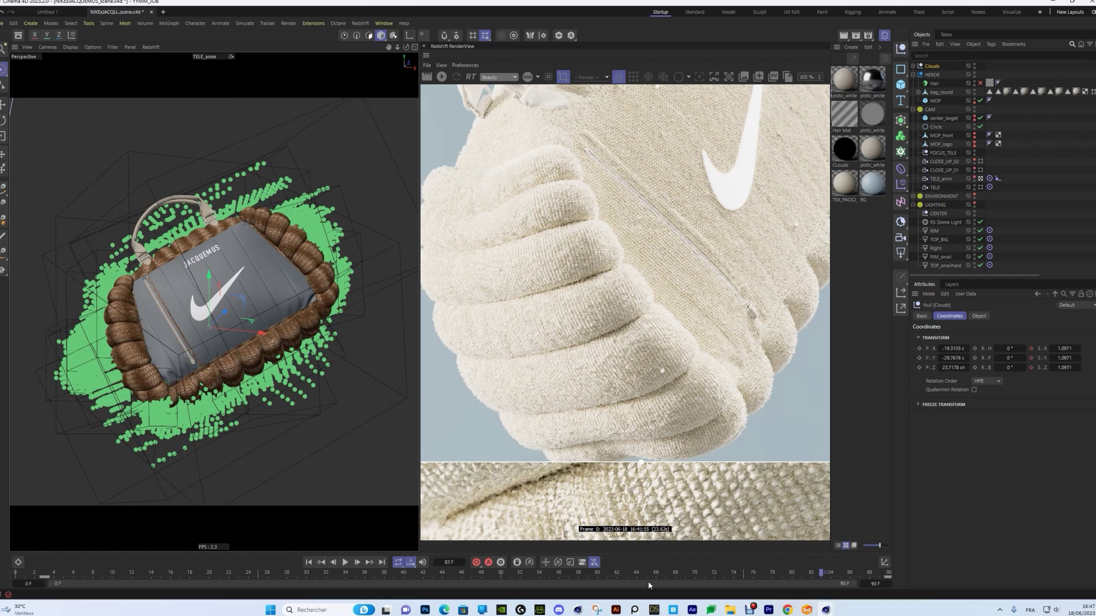
# Leave the camera view and examine the TELE_anim camera and its Circle spline path around the bag from outside.
pyautogui.click(981, 179)
pyautogui.click(941, 179)
pyautogui.keyDown('alt'); pyautogui.moveTo(203, 248); pyautogui.dragTo(167, 358, button='right'); pyautogui.keyUp('alt')
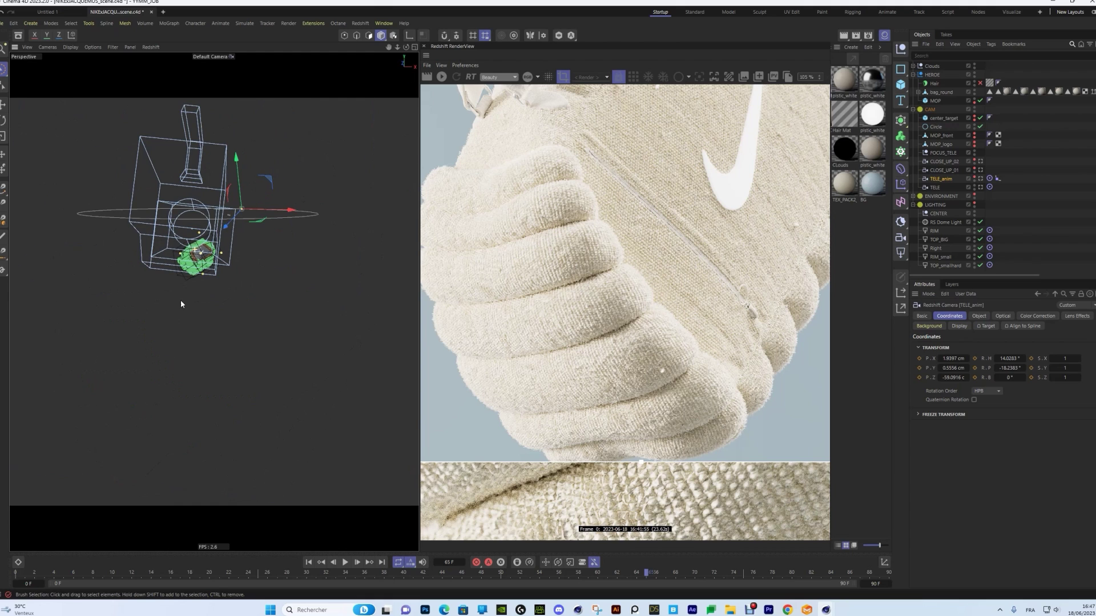
pyautogui.keyDown('alt'); pyautogui.moveTo(181, 304); pyautogui.dragTo(256, 276); pyautogui.keyUp('alt')
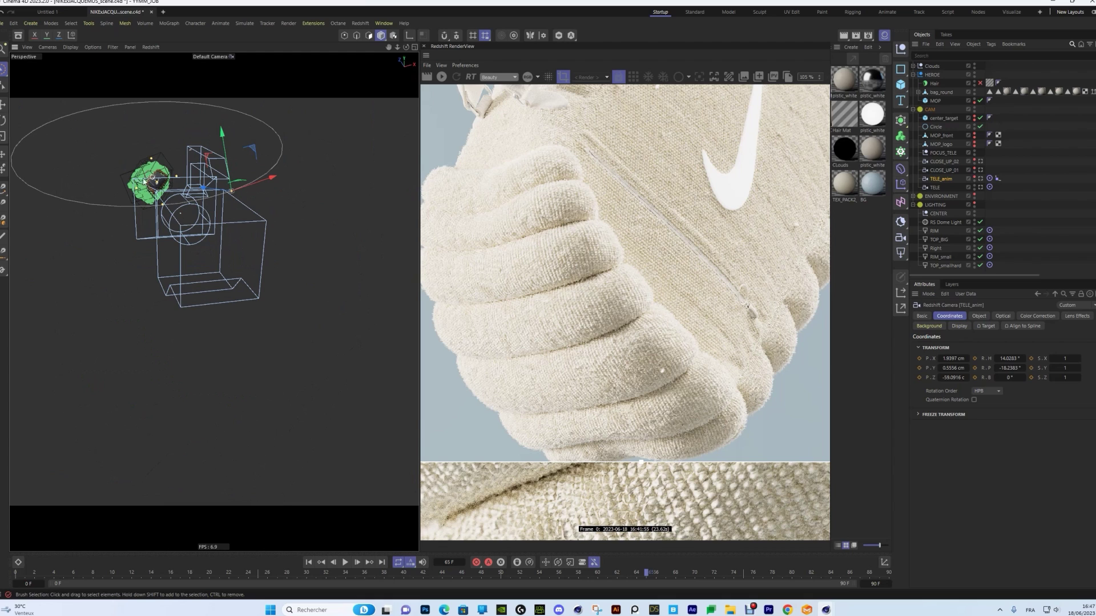
pyautogui.keyDown('alt'); pyautogui.moveTo(144, 182); pyautogui.dragTo(219, 299); pyautogui.keyUp('alt')
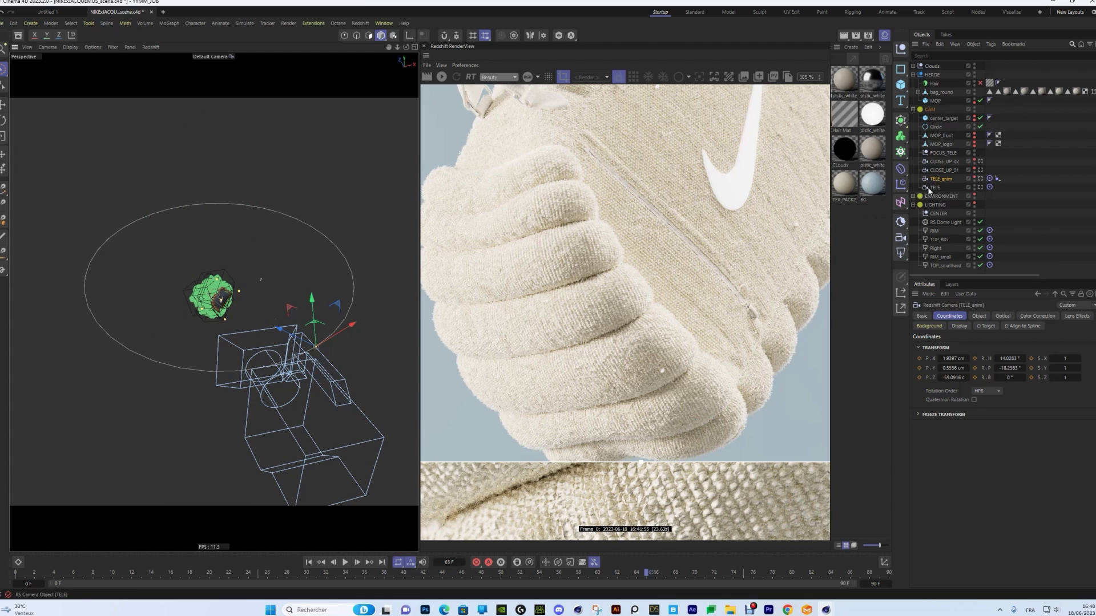
pyautogui.click(936, 127)
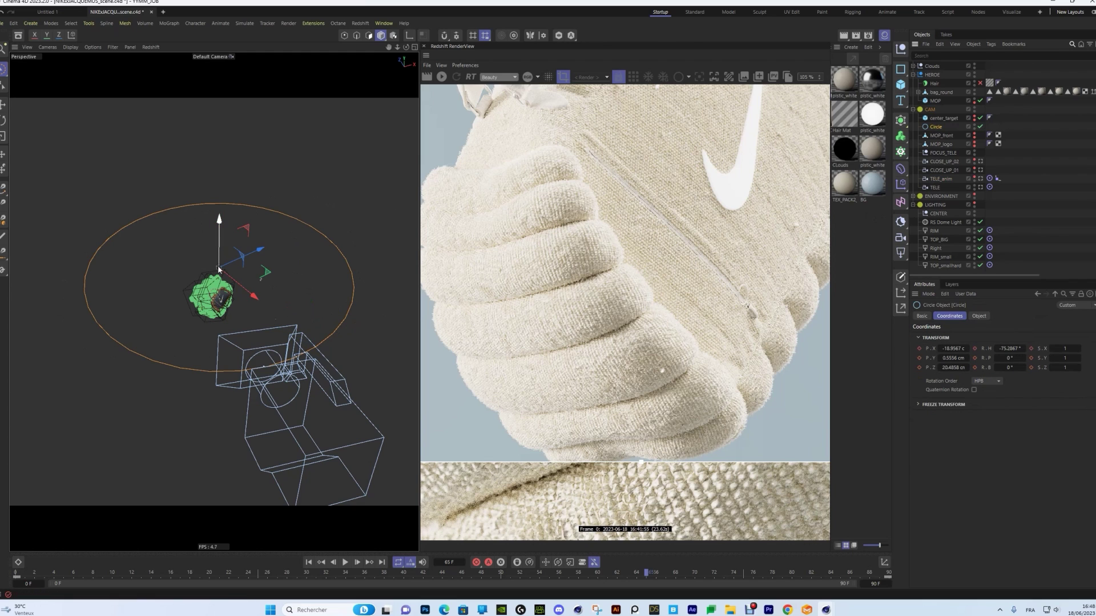
pyautogui.keyDown('alt'); pyautogui.moveTo(238, 251); pyautogui.dragTo(251, 235); pyautogui.keyUp('alt')
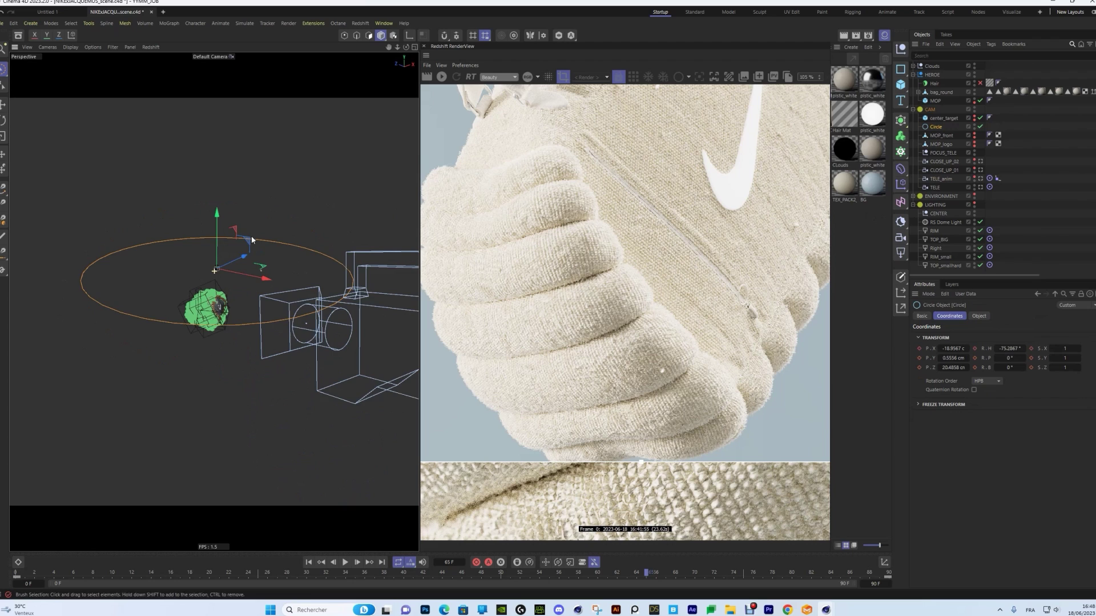
pyautogui.keyDown('alt'); pyautogui.moveTo(215, 313); pyautogui.dragTo(207, 301); pyautogui.keyUp('alt')
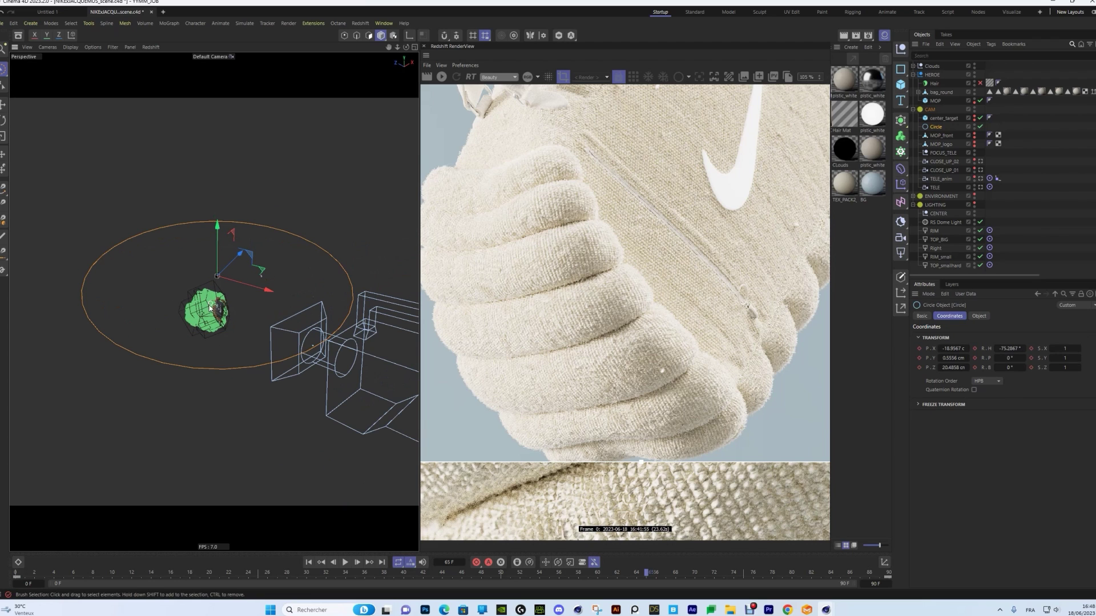
# Inspect TELE_anim's Align to Spline and Target tags with the linked Circle and center_target objects, and return to the TELE_anim view.
pyautogui.click(947, 178)
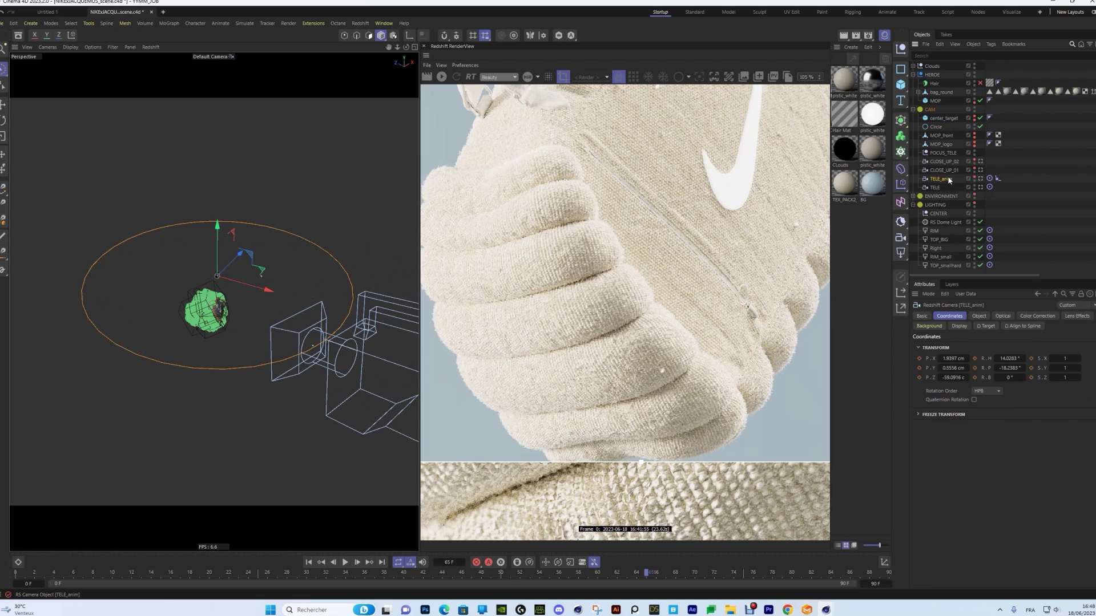
pyautogui.click(998, 179)
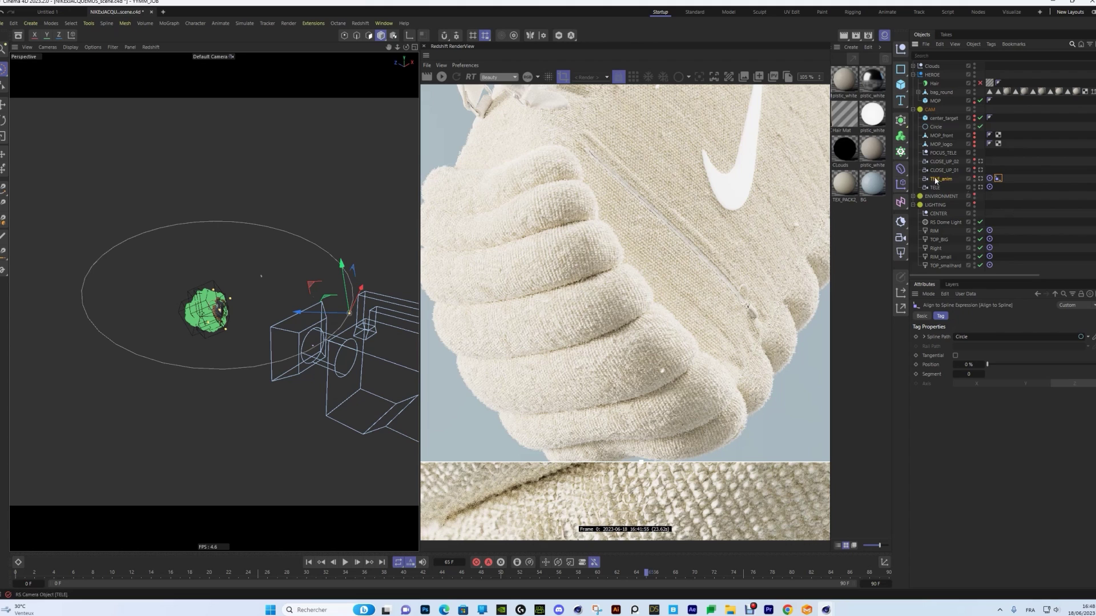
pyautogui.click(932, 127)
pyautogui.click(990, 178)
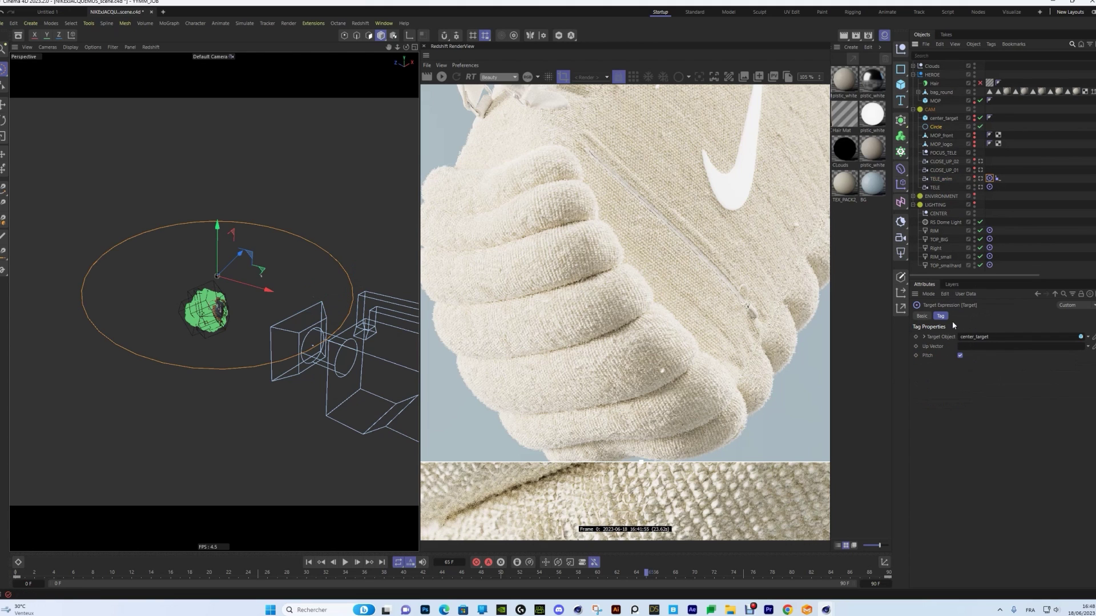
pyautogui.click(948, 118)
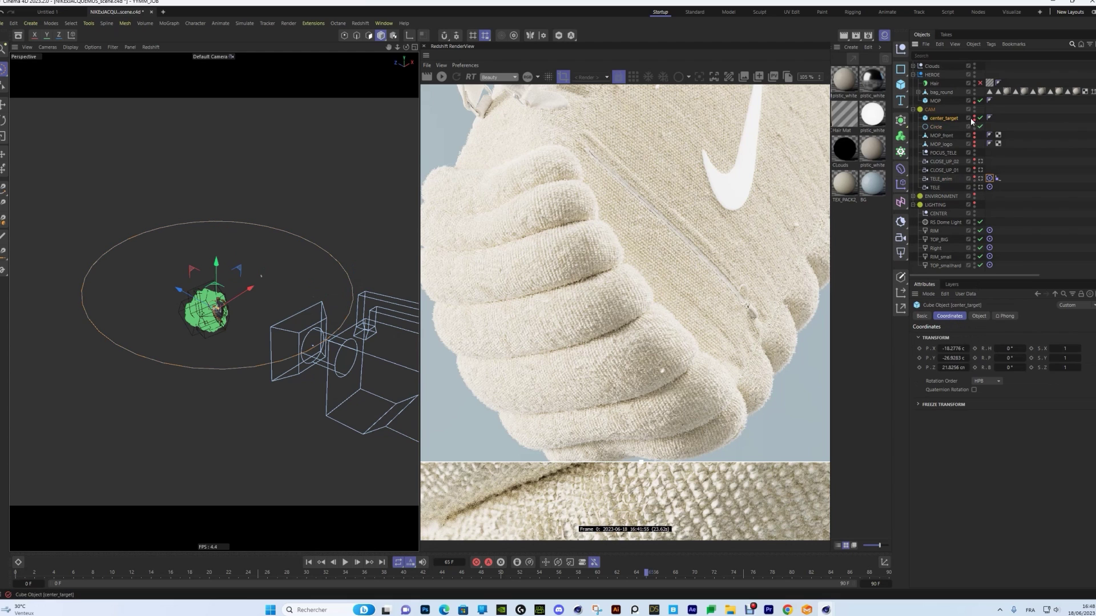
pyautogui.scroll(8, 233, 312)
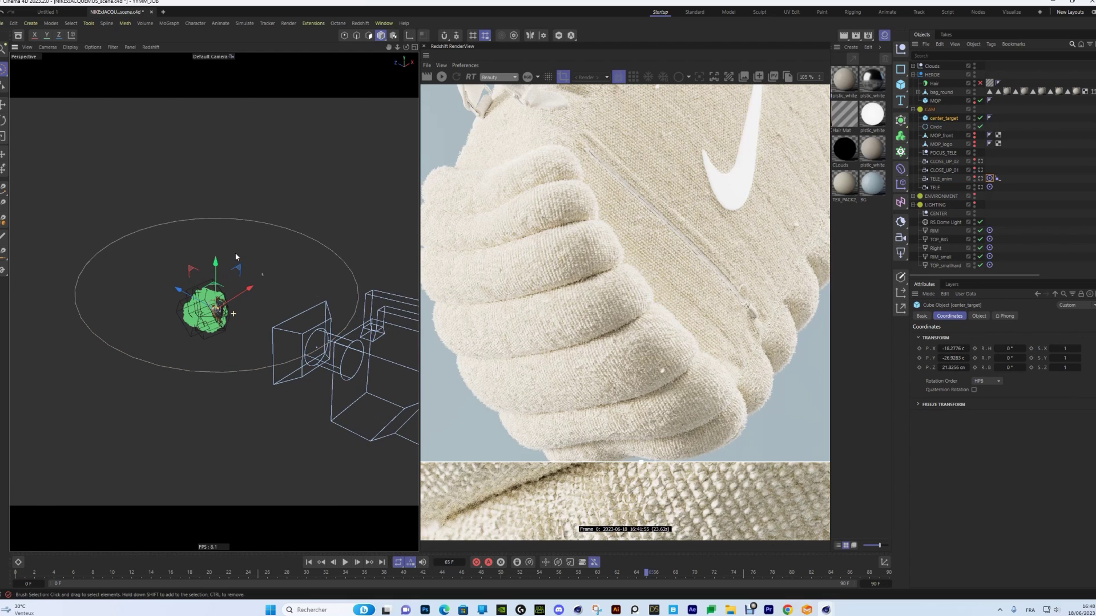
pyautogui.click(979, 178)
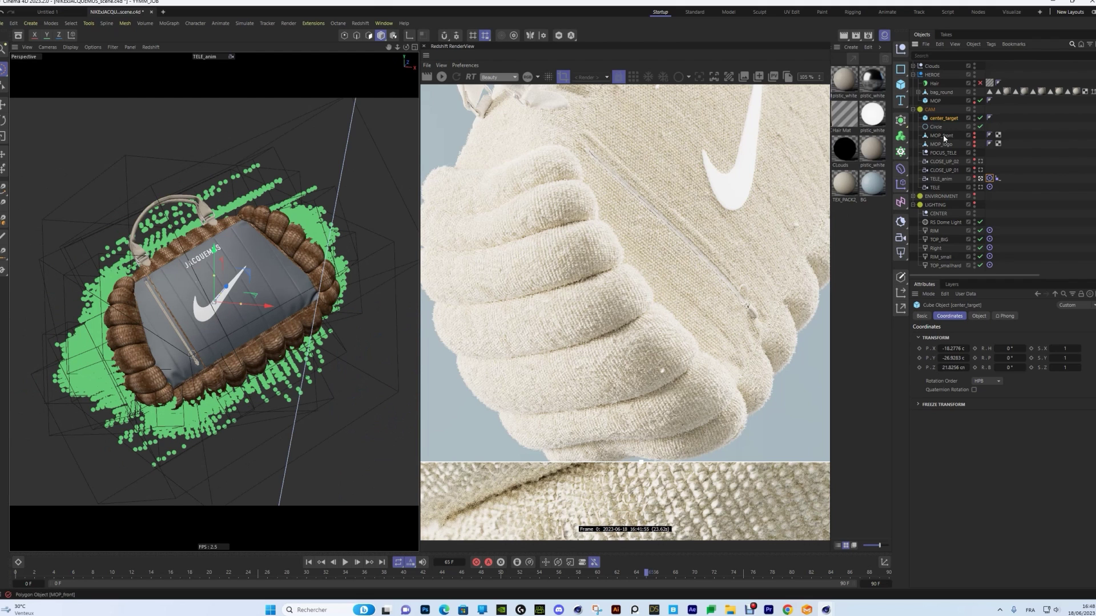
# Try moving the center_target cube along X to shift the camera framing, and undo the move.
pyautogui.moveTo(259, 303); pyautogui.dragTo(34, 13)
pyautogui.hotkey('ctrl', 'z')
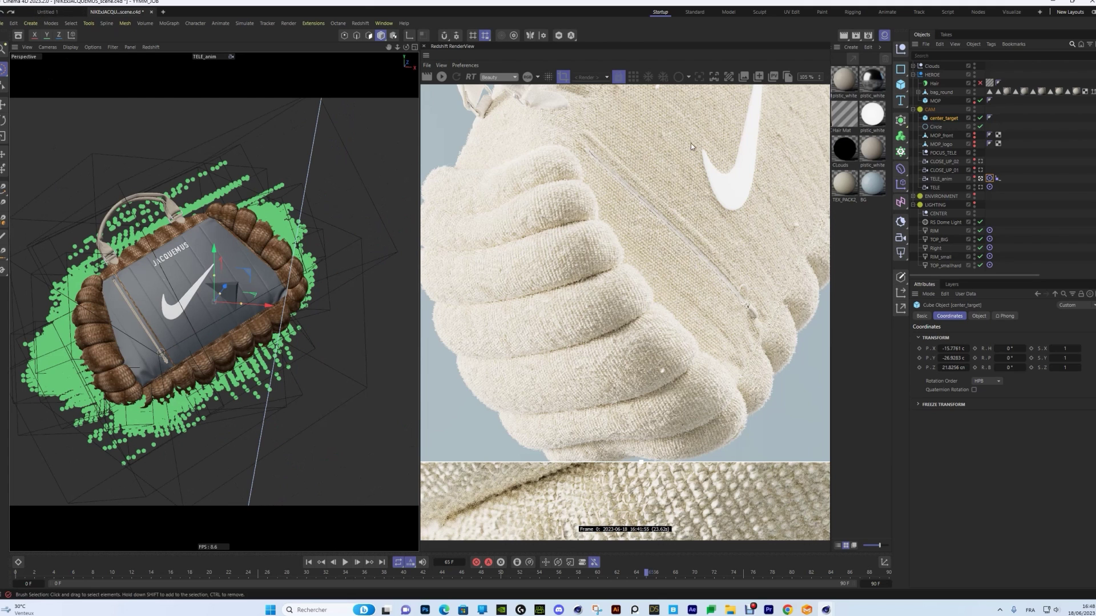
pyautogui.click(2, 13)
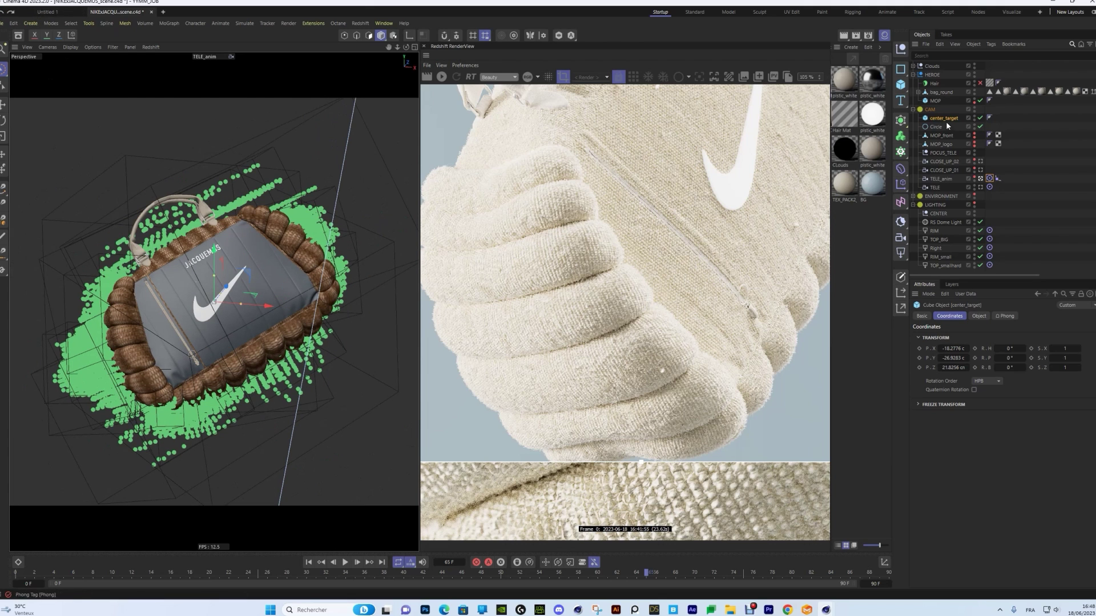
# Show TELE_anim's Align to Spline tag and scrub the timeline to frame 90 to review the camera travelling along the circle.
pyautogui.click(997, 179)
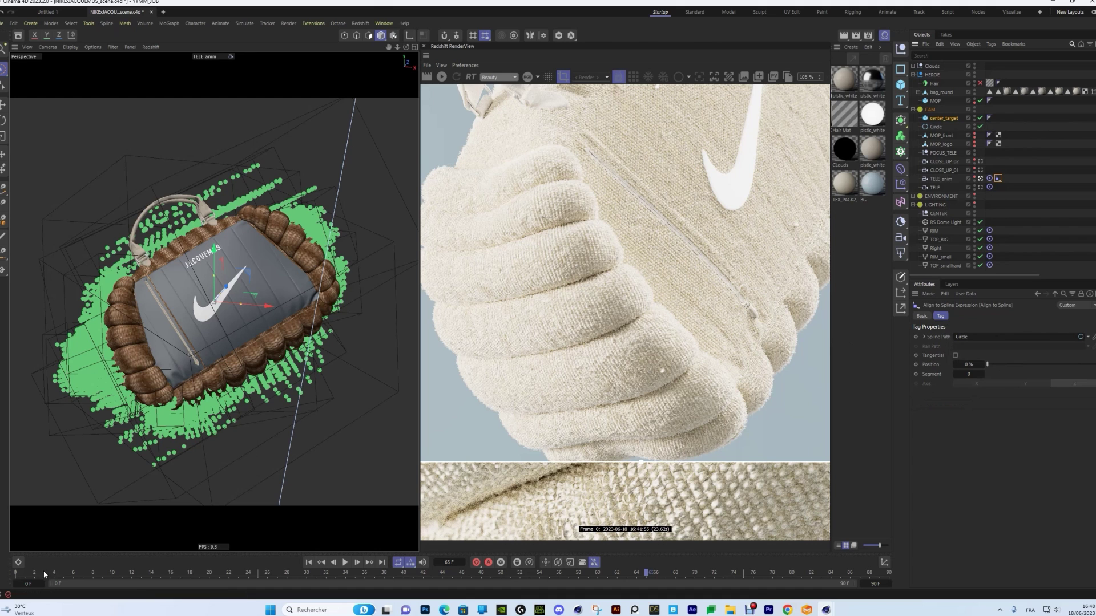
pyautogui.moveTo(158, 570); pyautogui.dragTo(481, 570)
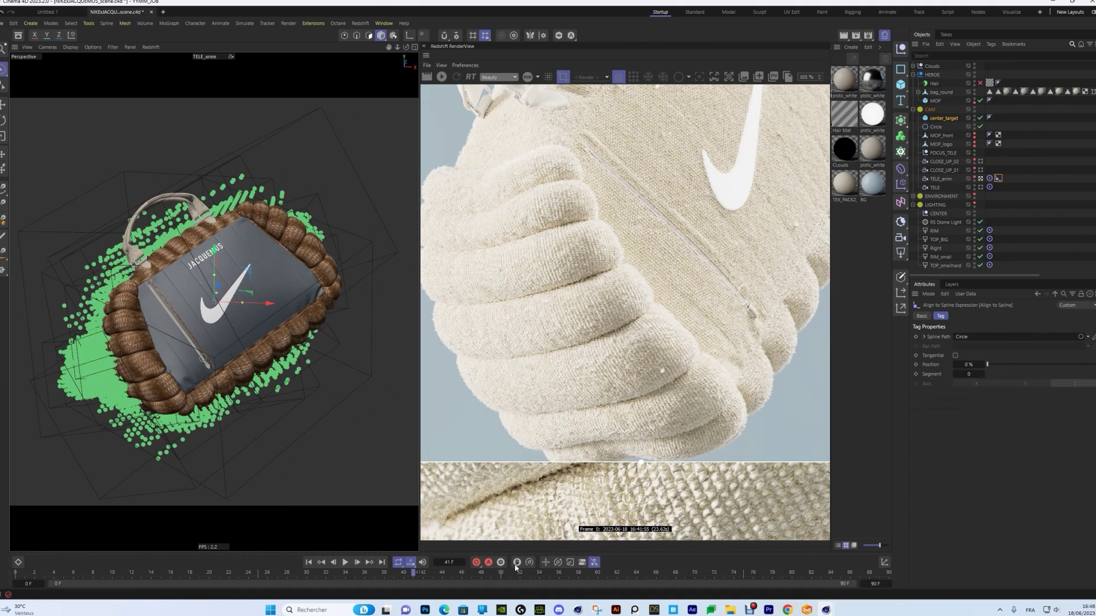
pyautogui.click(780, 570)
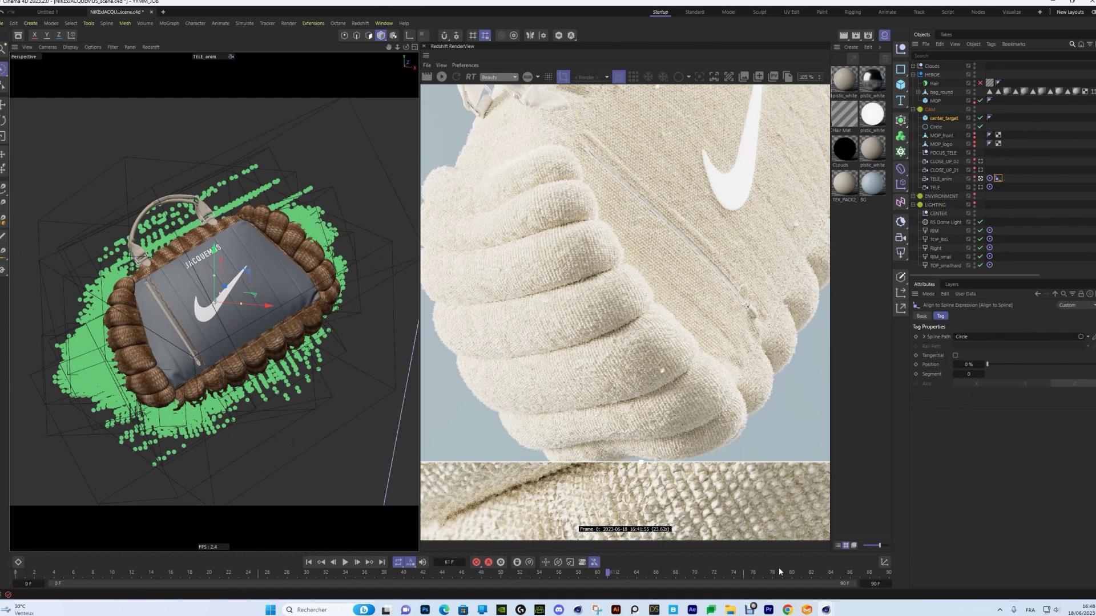
pyautogui.click(943, 179)
pyautogui.click(999, 177)
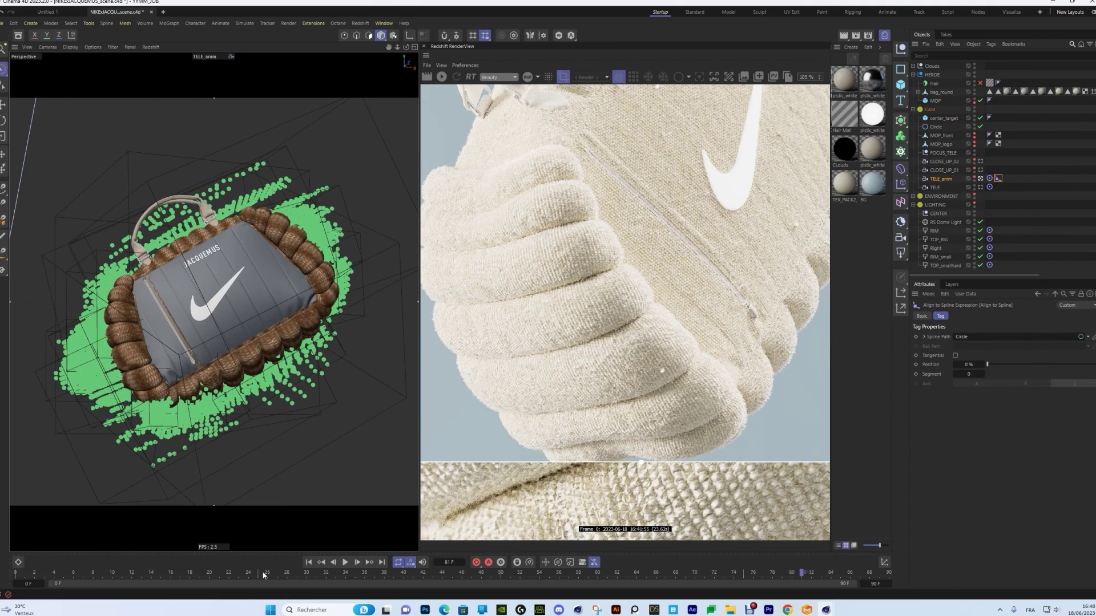
pyautogui.click(64, 571)
pyautogui.moveTo(181, 571); pyautogui.dragTo(890, 567)
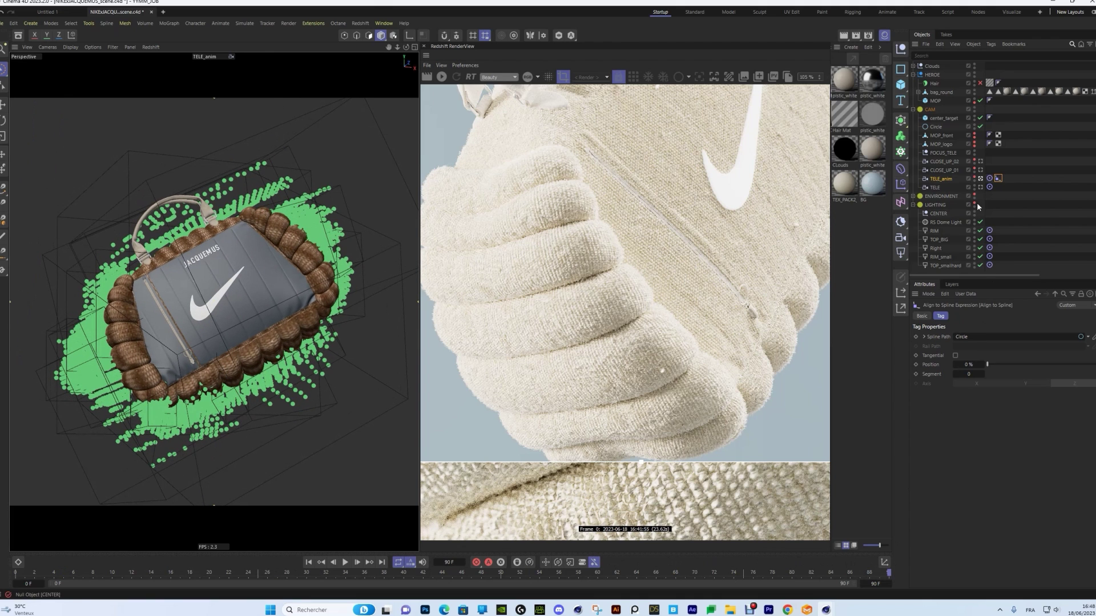
# Inspect TELE_anim's Target and Align to Spline tags and scrub the timeline to frame 52.
pyautogui.click(990, 179)
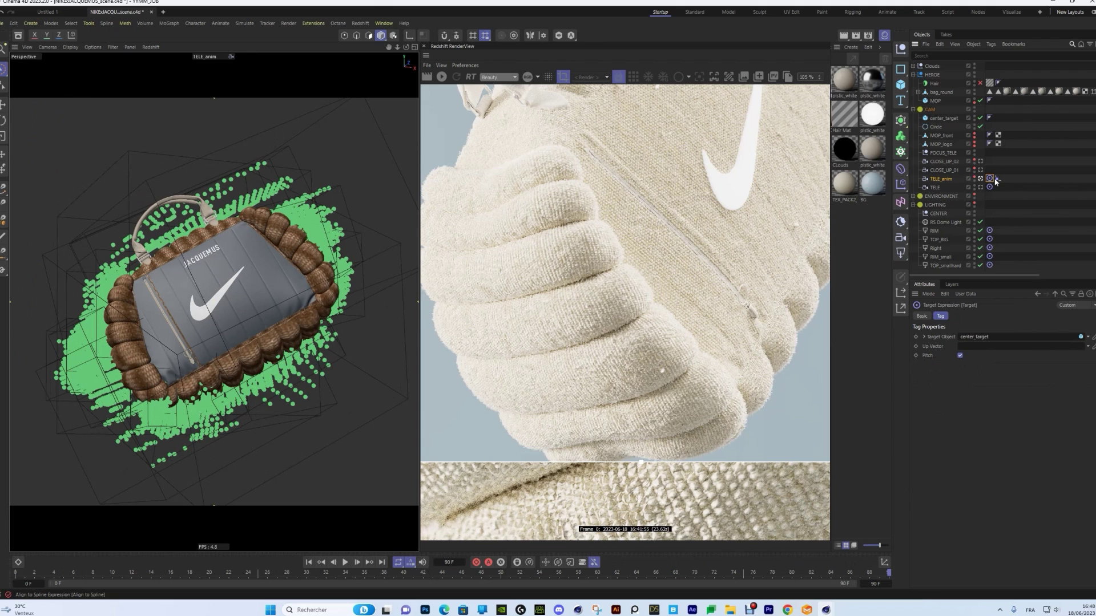
pyautogui.click(998, 179)
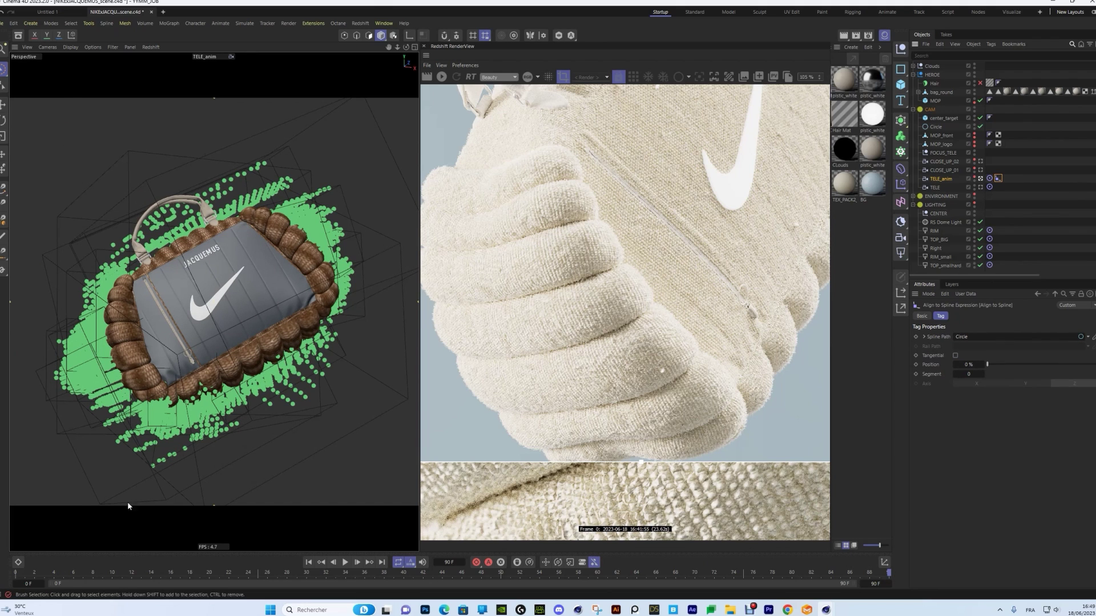
pyautogui.moveTo(154, 576); pyautogui.dragTo(472, 569)
pyautogui.click(989, 179)
pyautogui.click(997, 179)
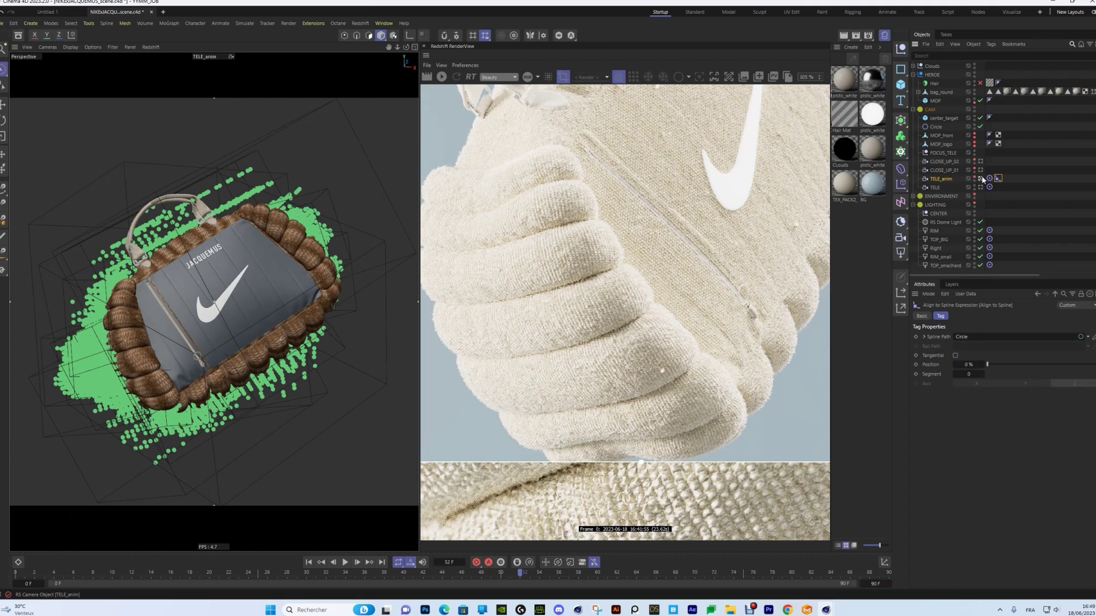
# Leave the camera view, select the Circle spline and scrub the timeline to examine the camera path around the bag from outside.
pyautogui.click(939, 180)
pyautogui.click(936, 128)
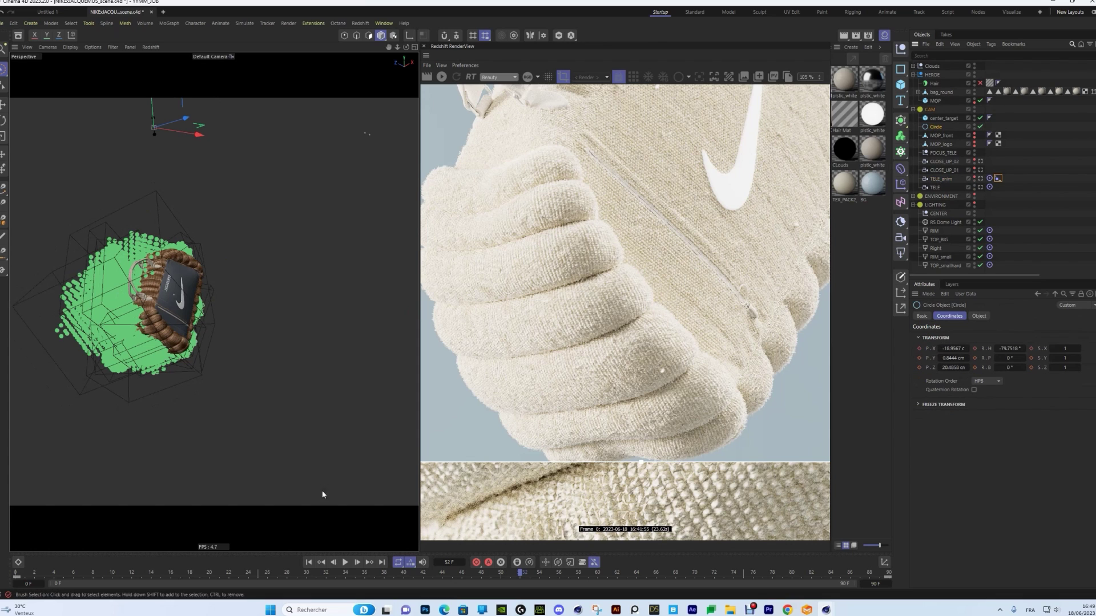
pyautogui.moveTo(57, 570); pyautogui.dragTo(676, 570)
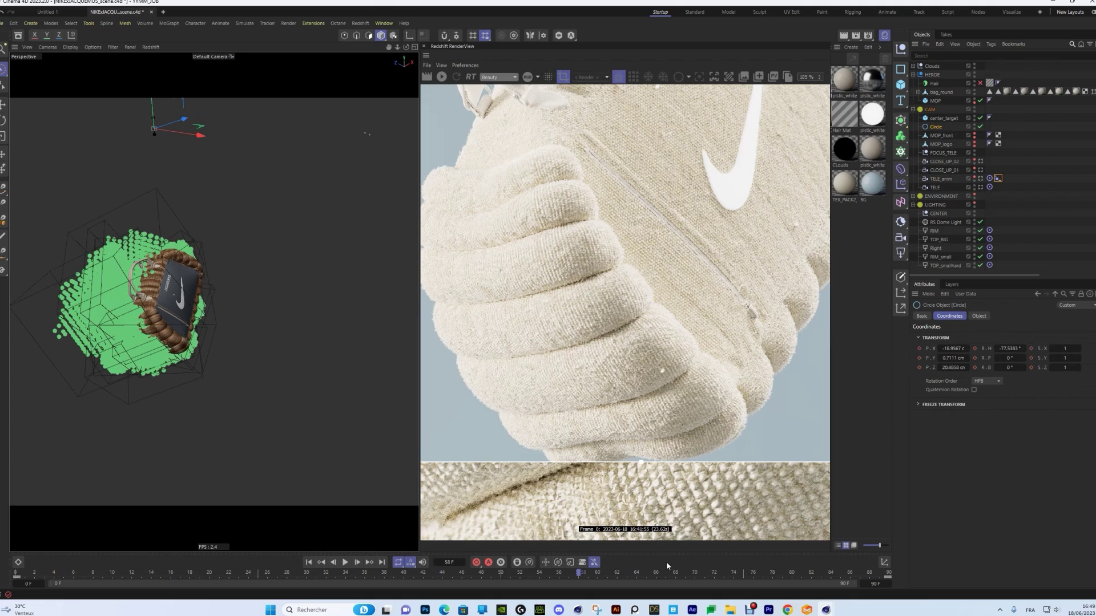
pyautogui.scroll(-5, 97, 292)
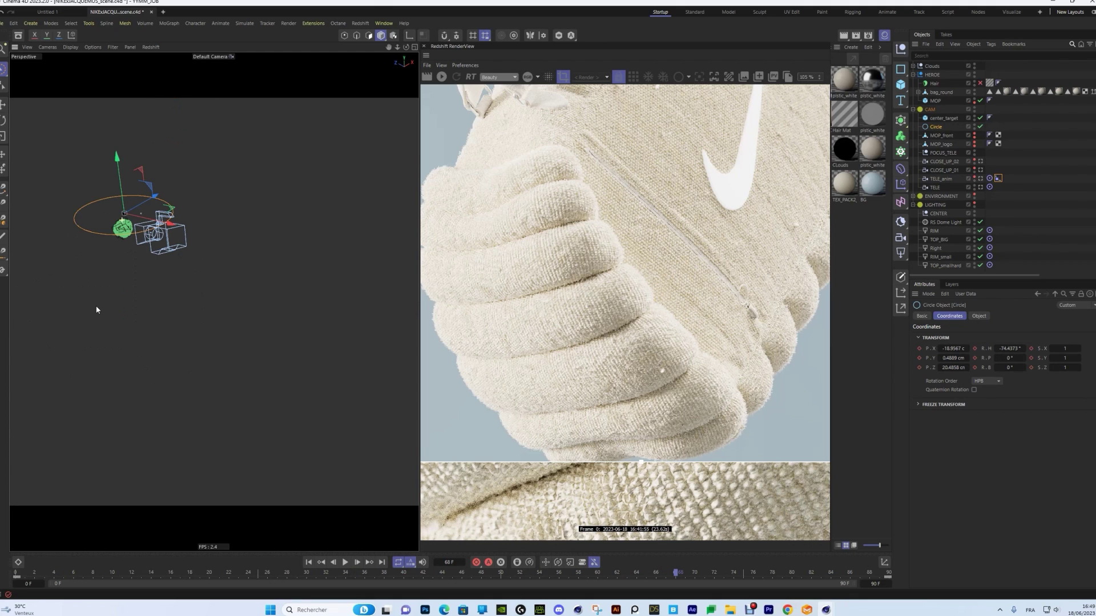
pyautogui.scroll(2, 120, 214)
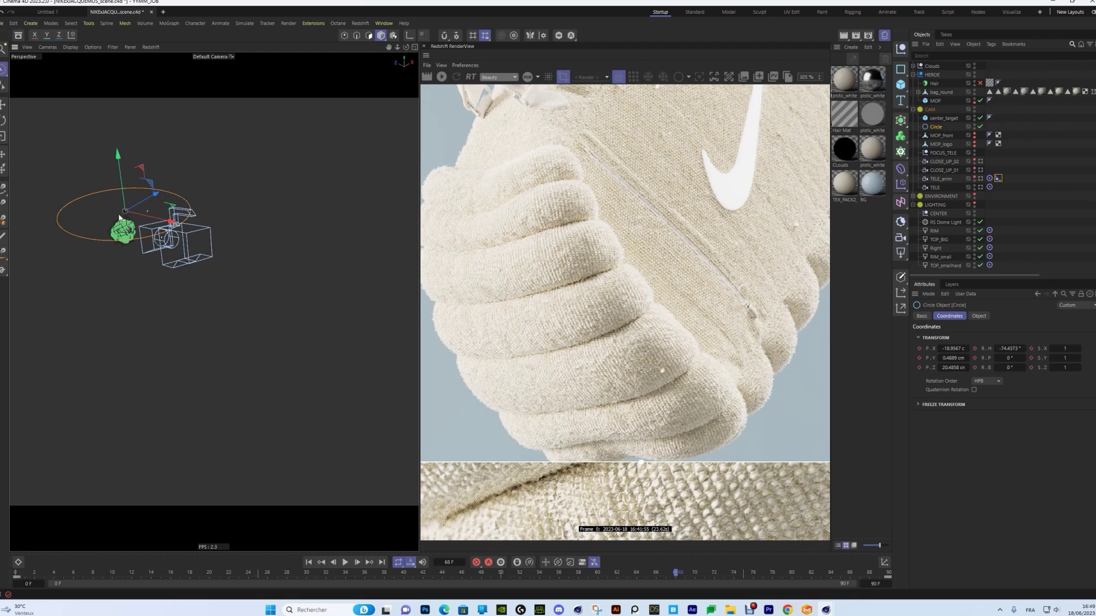
# Scrub between frames 0 and 85 to examine the Circle's animated Y position and heading rotation.
pyautogui.moveTo(50, 577); pyautogui.dragTo(1, 553)
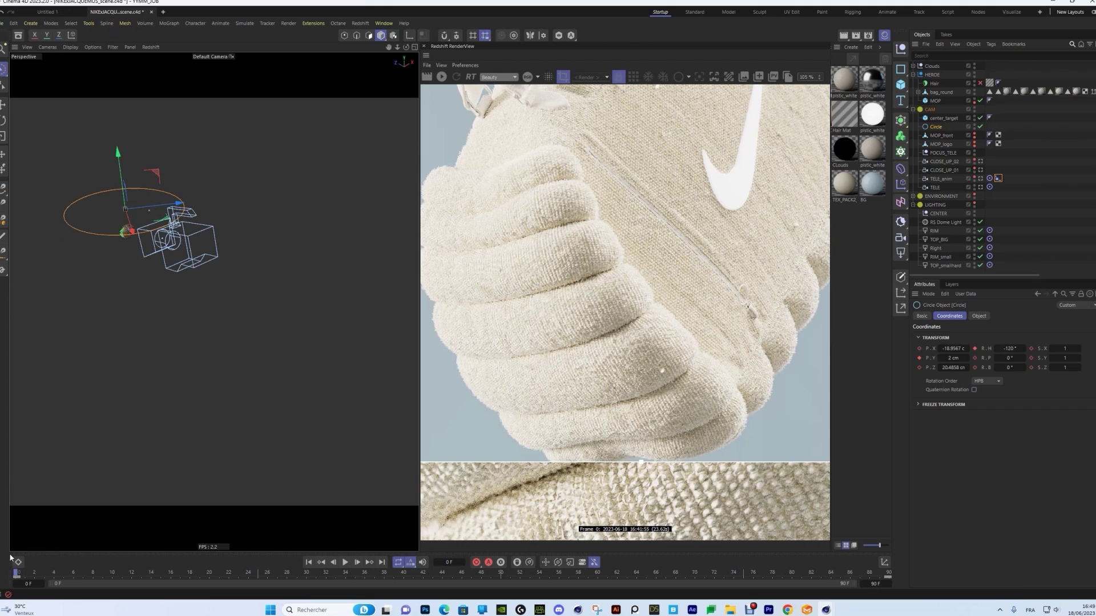
pyautogui.click(832, 572)
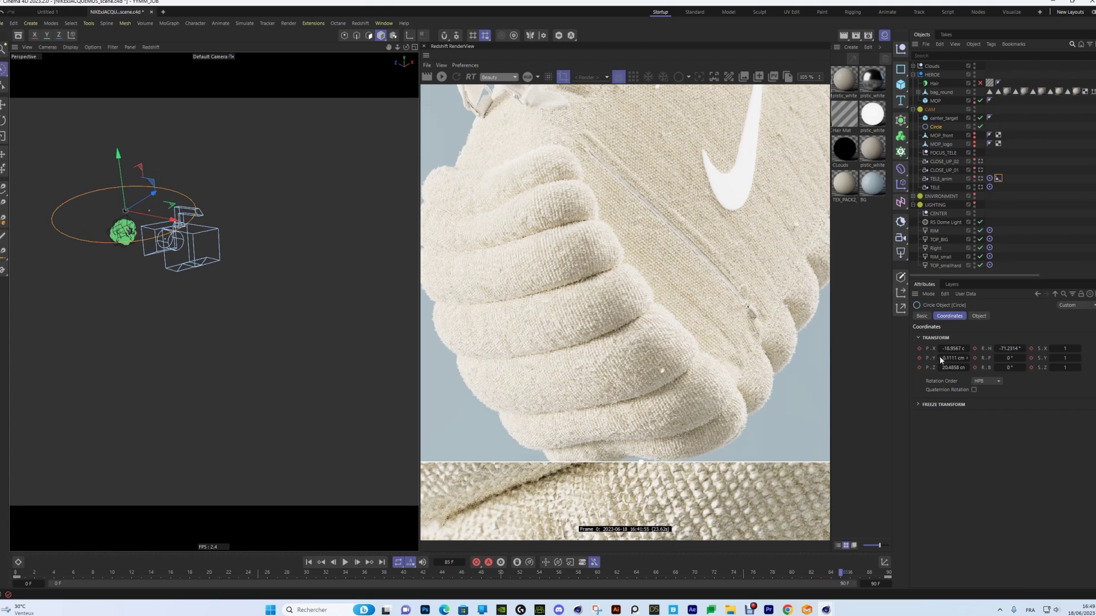
pyautogui.moveTo(133, 576); pyautogui.dragTo(549, 577)
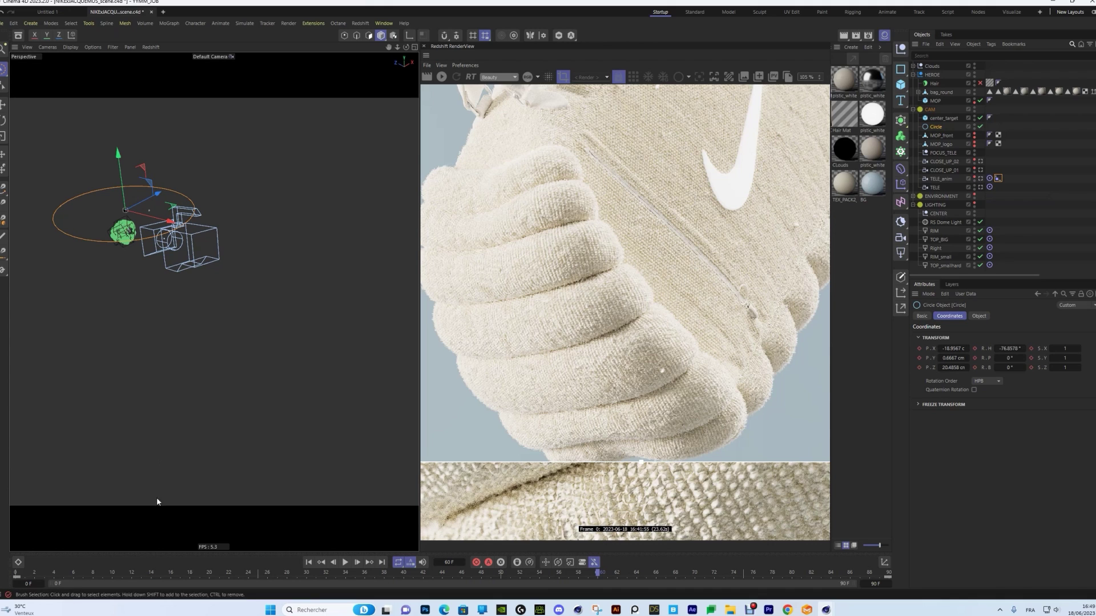
pyautogui.moveTo(26, 572); pyautogui.dragTo(821, 569)
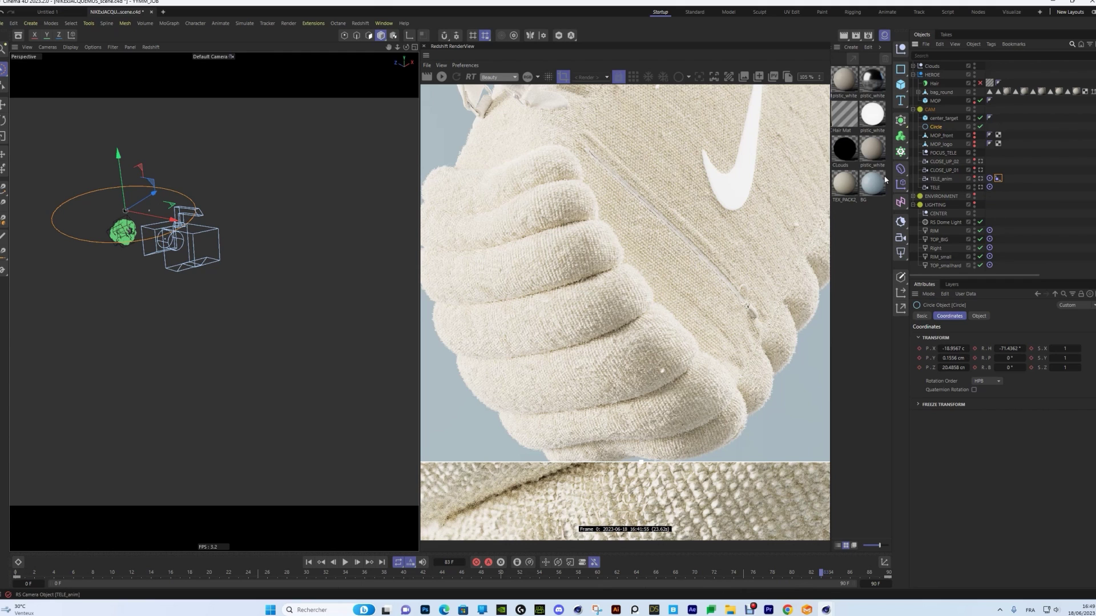
# Return to the TELE_anim view and scrub from frame 0 to review the bag's framing during the camera move.
pyautogui.click(16, 572)
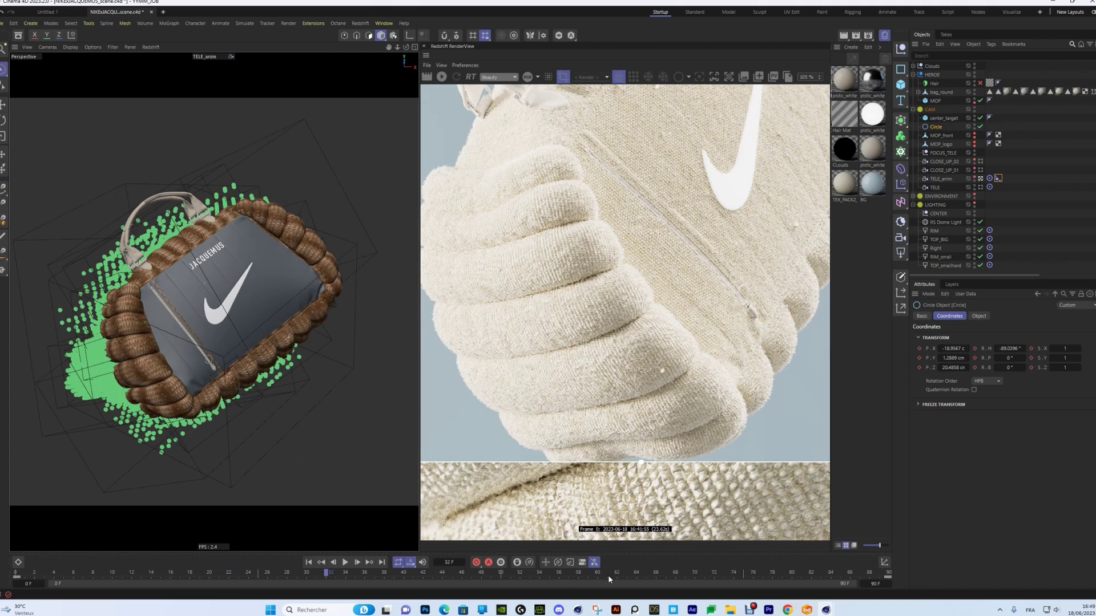
pyautogui.click(732, 577)
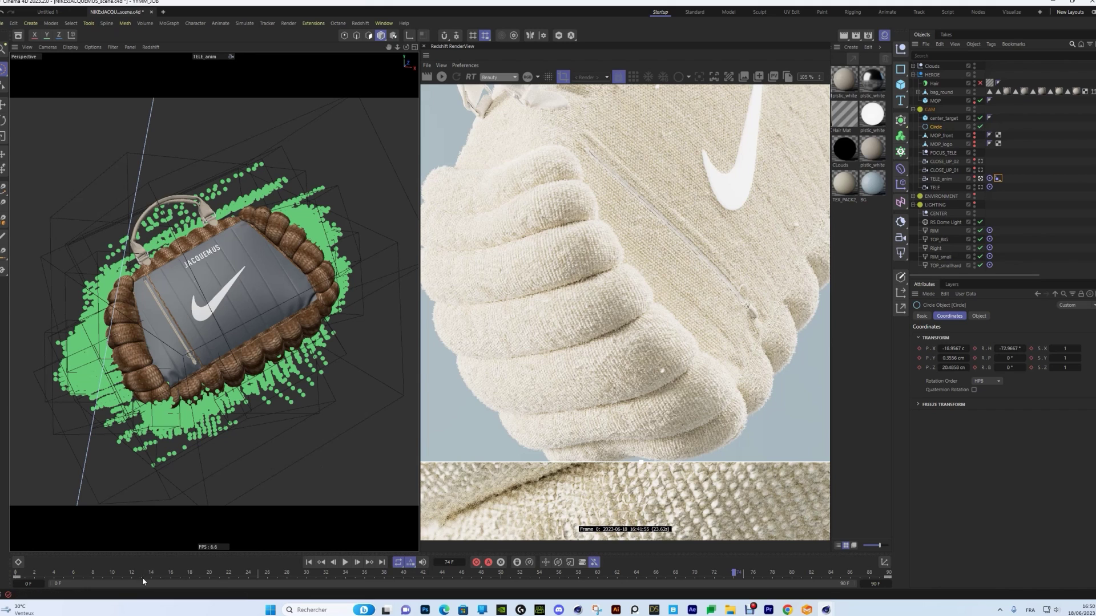
pyautogui.moveTo(145, 573); pyautogui.dragTo(504, 568)
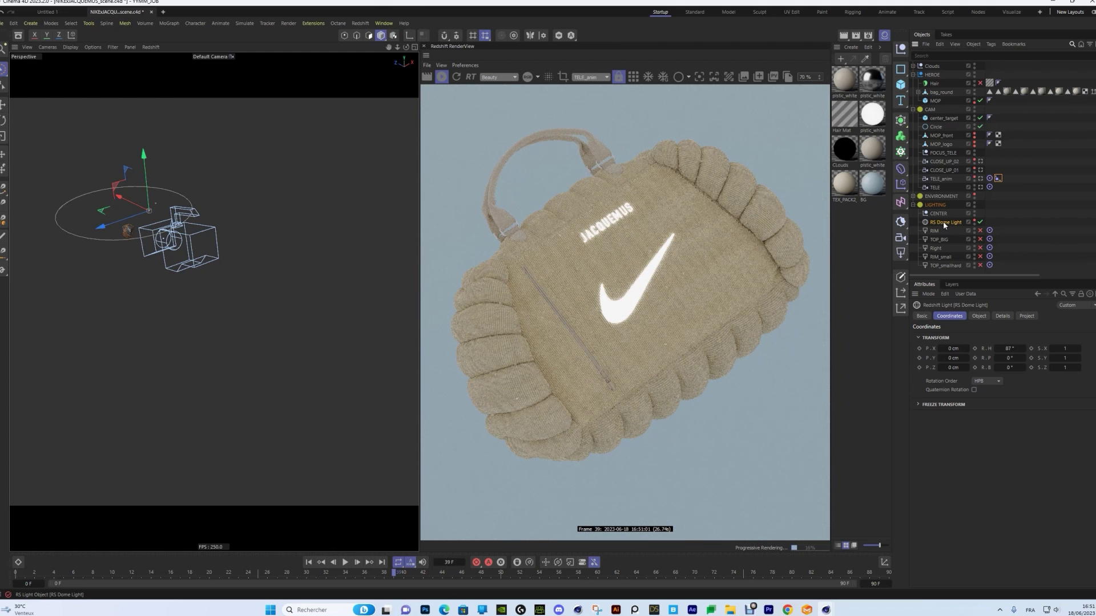
# Show the RS Dome Light's object settings, enable the RIM area light and examine its placement relative to the bag.
pyautogui.click(979, 316)
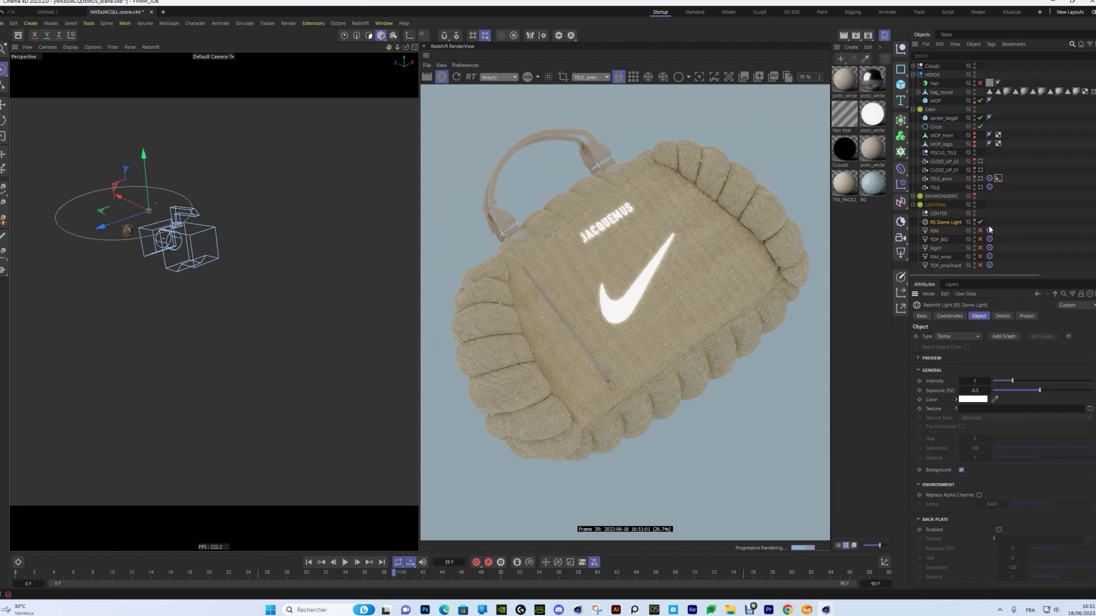
pyautogui.click(934, 231)
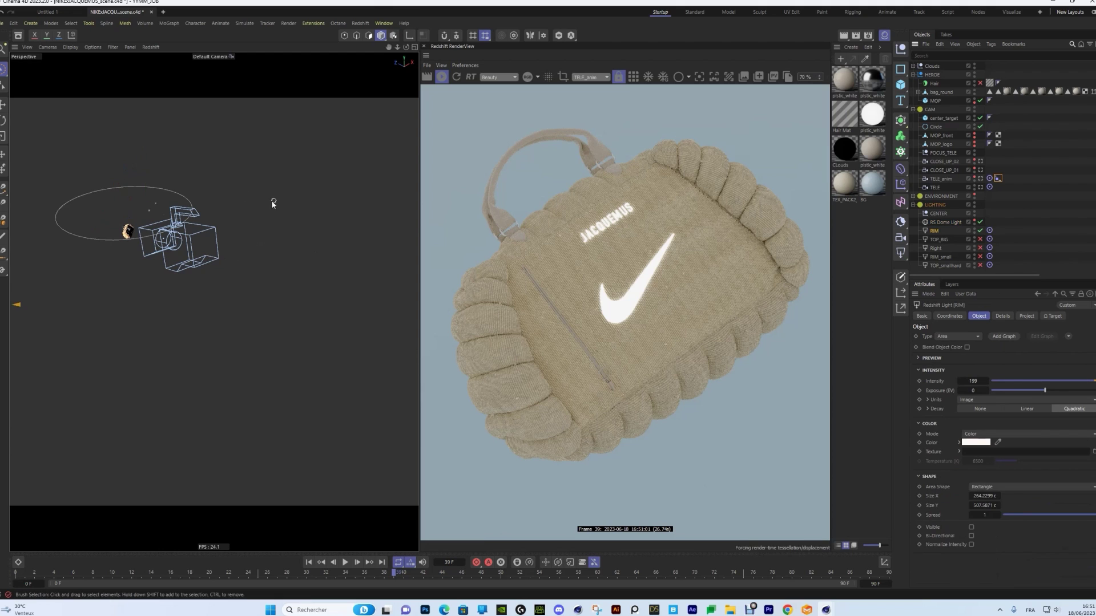
pyautogui.moveTo(406, 48); pyautogui.dragTo(249, 244)
pyautogui.moveTo(389, 47); pyautogui.dragTo(372, 86)
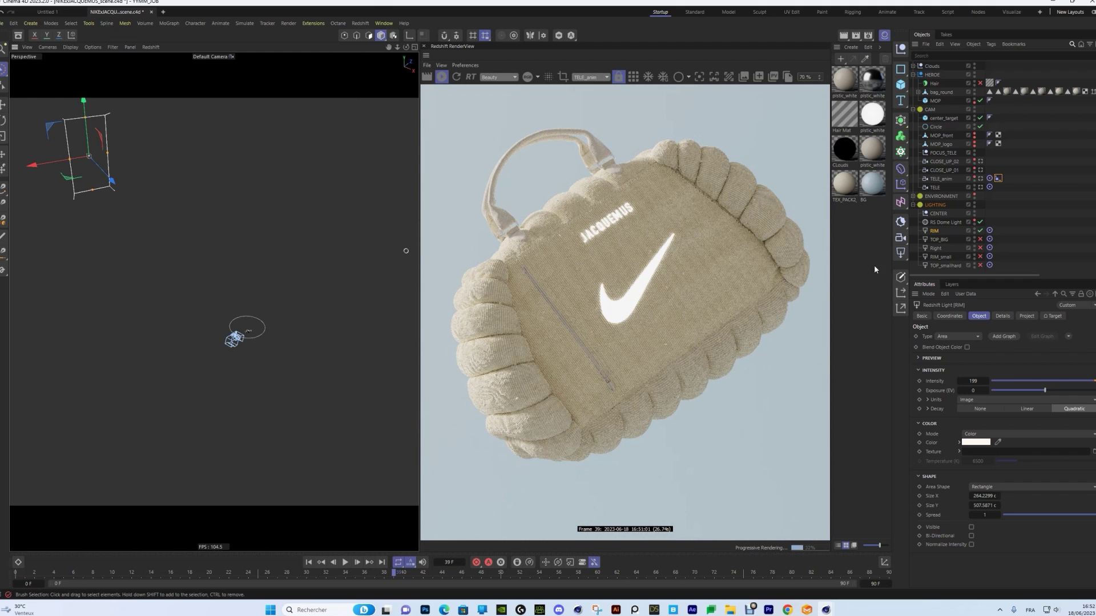
# Enable the TOP_BIG area light and examine its position above the bag from several angles.
pyautogui.click(939, 239)
pyautogui.click(980, 239)
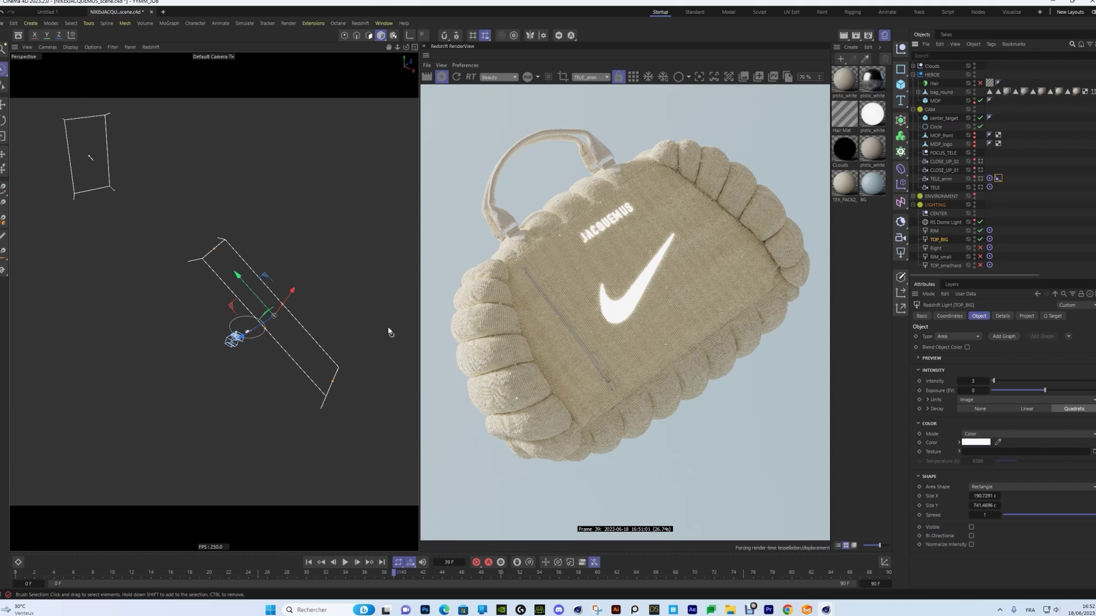
pyautogui.moveTo(409, 49); pyautogui.dragTo(470, 12)
pyautogui.moveTo(407, 48); pyautogui.dragTo(314, 61)
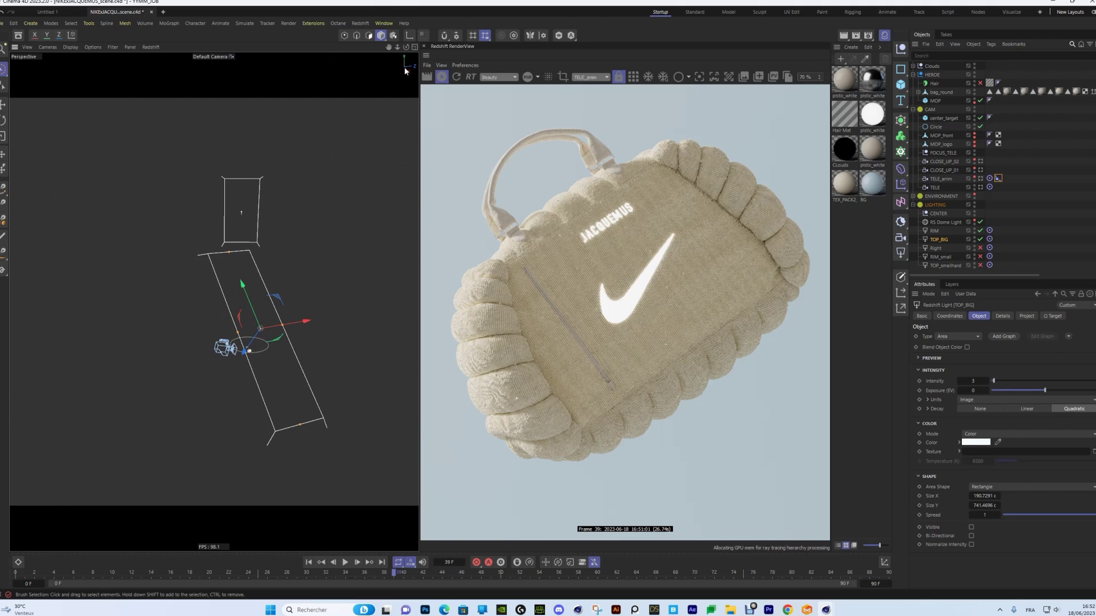
pyautogui.moveTo(406, 47); pyautogui.dragTo(457, 42)
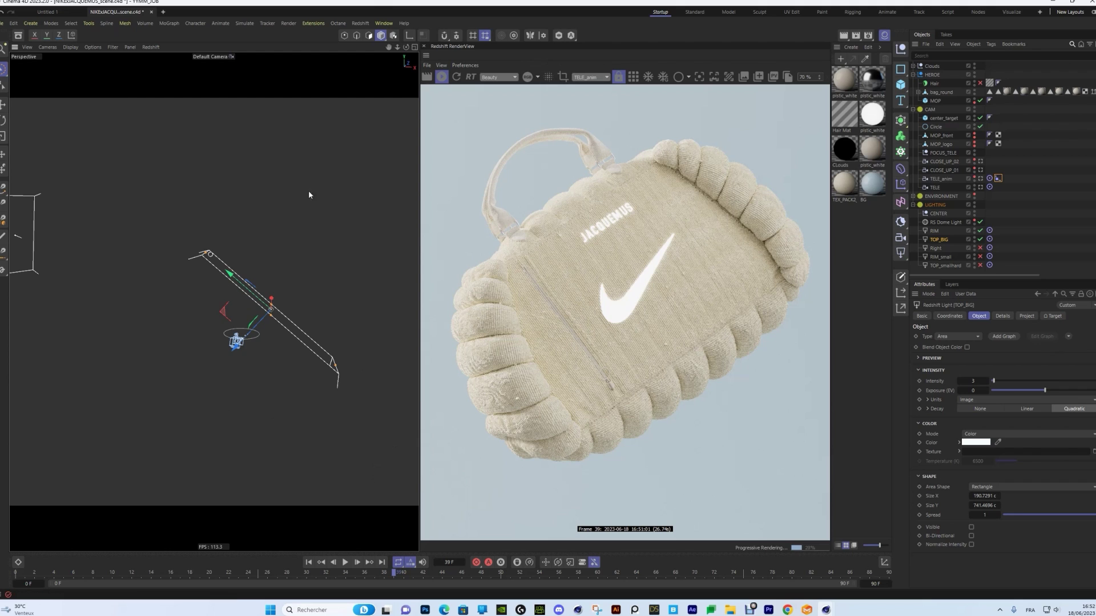
pyautogui.moveTo(406, 47); pyautogui.dragTo(340, 64)
# Enable the Right area light and examine its placement beside the bag.
pyautogui.click(980, 247)
pyautogui.click(939, 248)
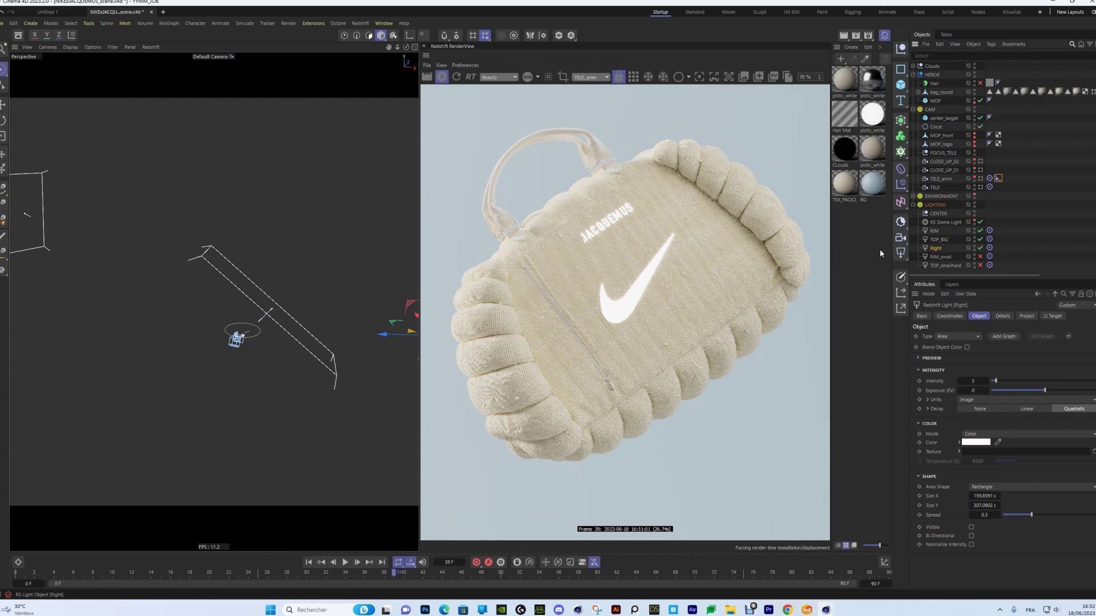
pyautogui.moveTo(406, 48); pyautogui.dragTo(388, 52)
# Enable the RIM_small area light, show its settings and examine its placement relative to the bag.
pyautogui.click(980, 257)
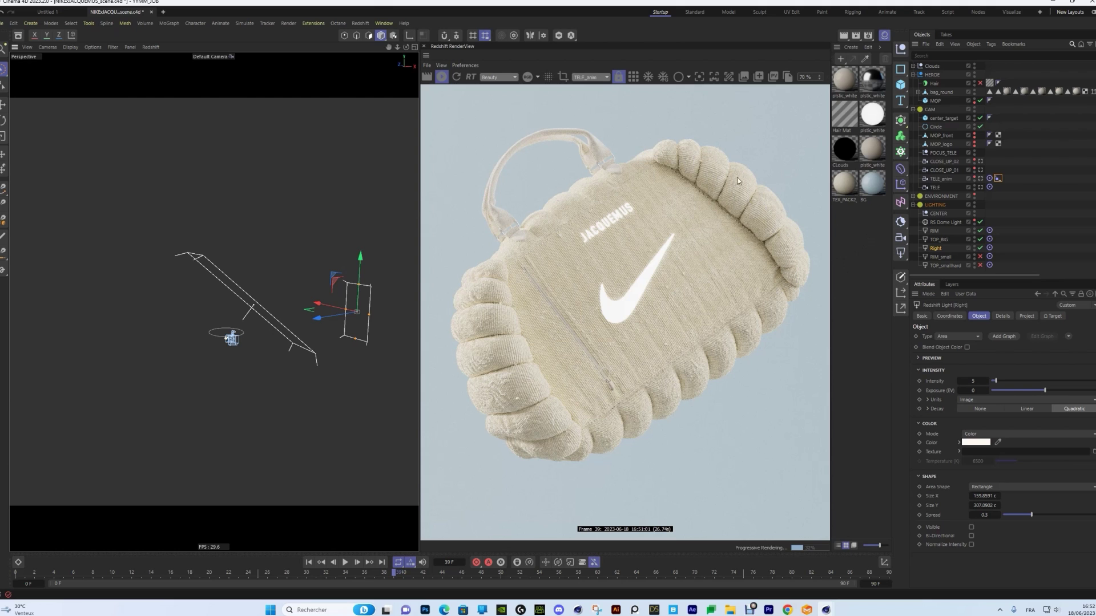
pyautogui.click(980, 257)
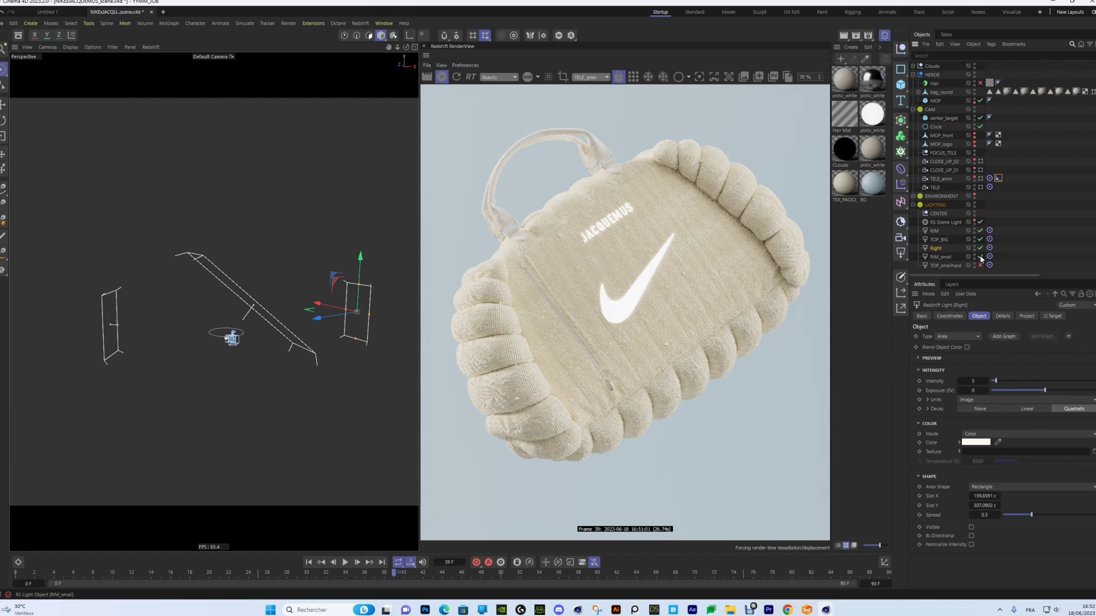
pyautogui.click(940, 257)
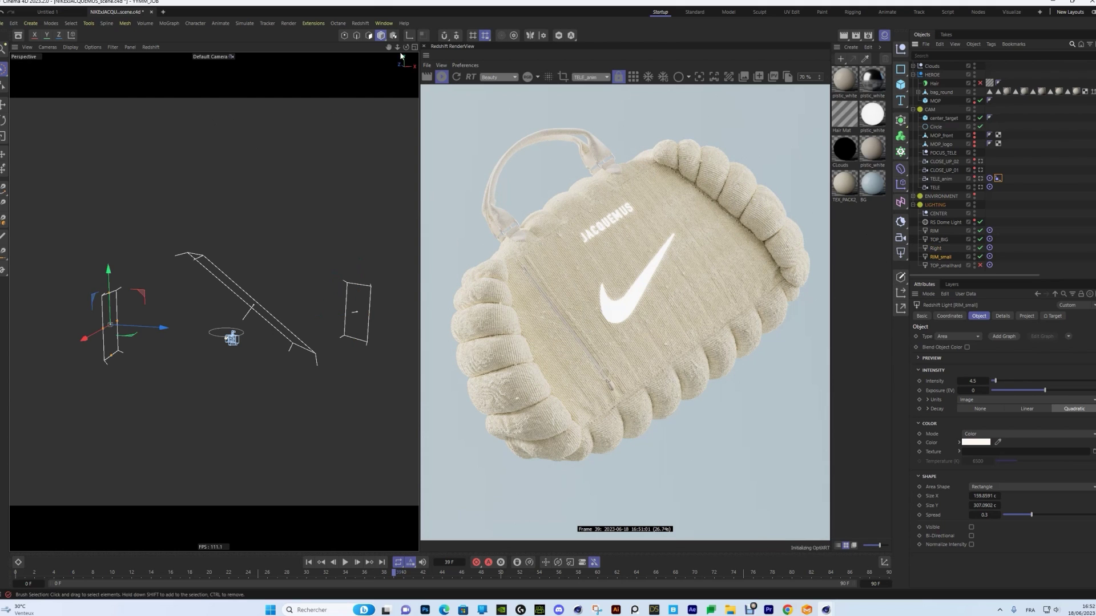
pyautogui.moveTo(406, 49); pyautogui.dragTo(351, 44)
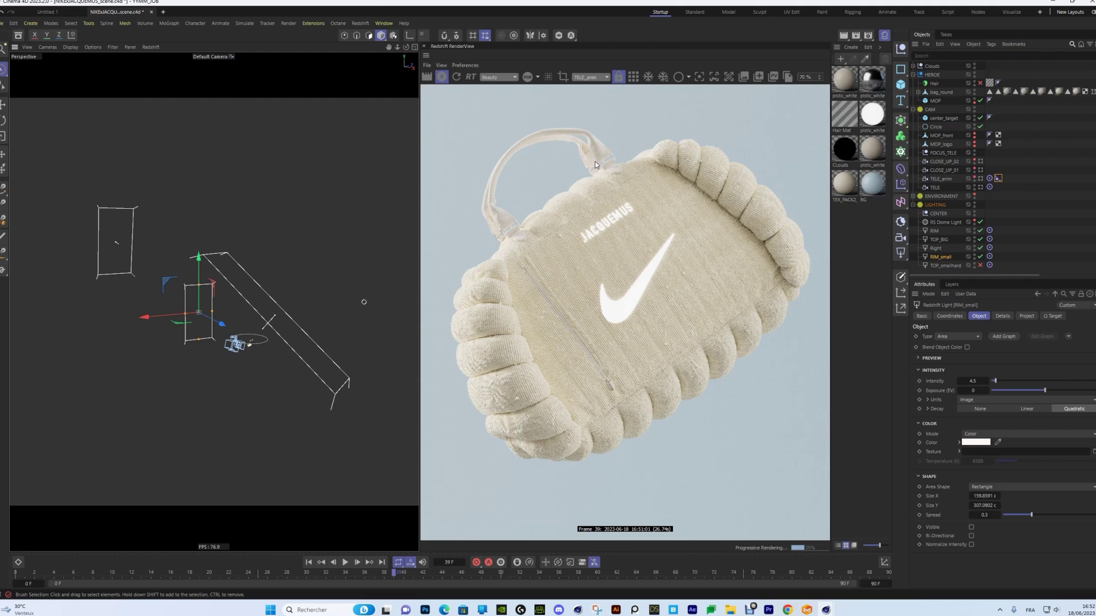
# Enable the small hard top area light and examine its placement among the other lights.
pyautogui.click(945, 266)
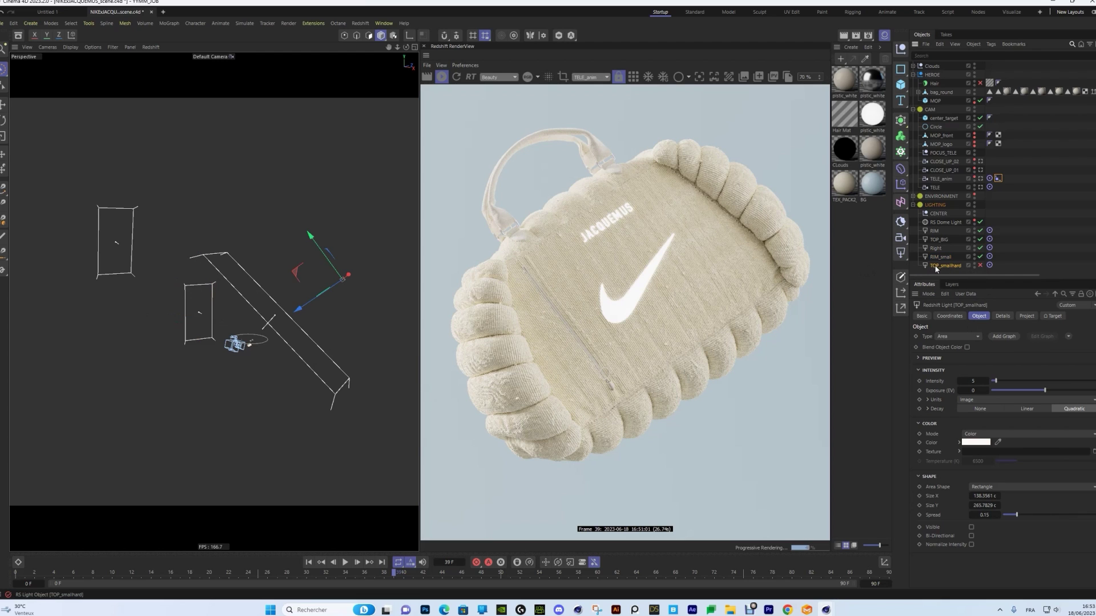
pyautogui.click(981, 266)
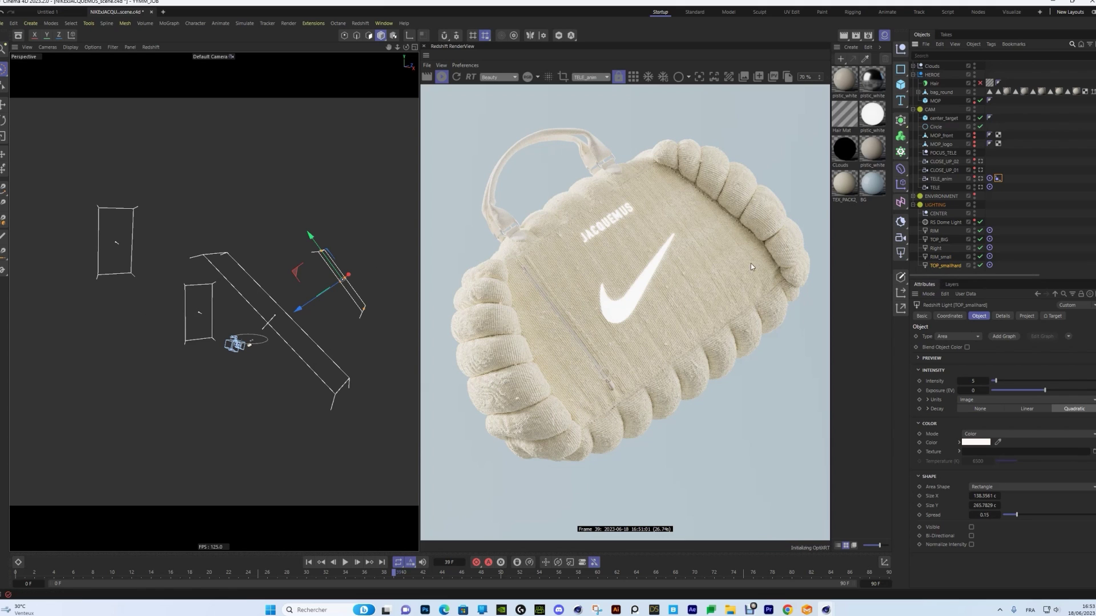
pyautogui.moveTo(406, 47); pyautogui.dragTo(381, 52)
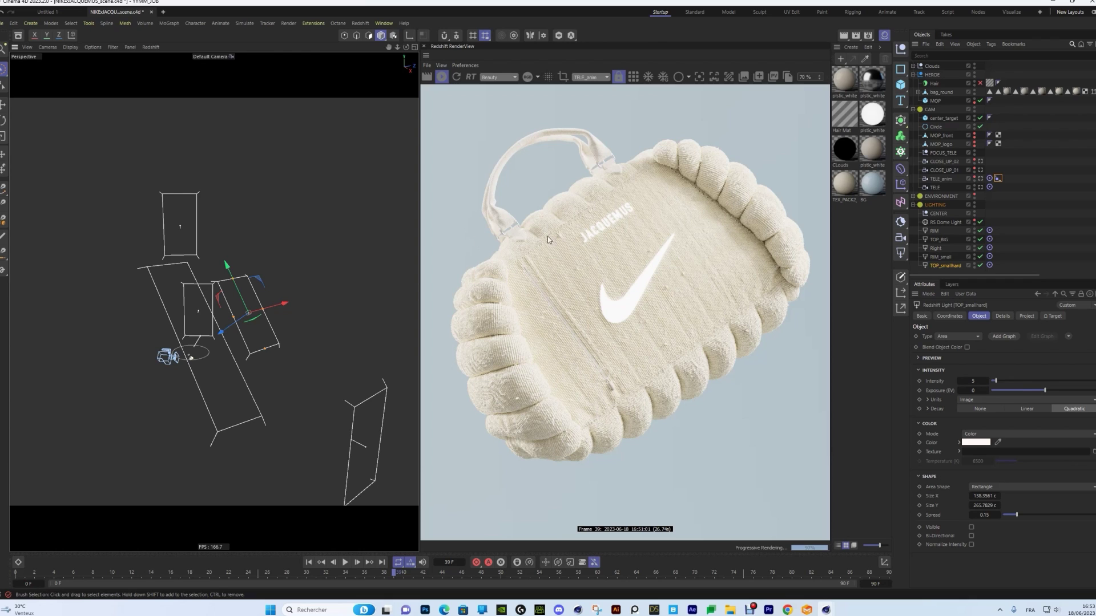
# Leave only the RS Dome Light enabled and show the plstic_white.1 material's emission weight at frame 8.
pyautogui.moveTo(980, 222); pyautogui.dragTo(980, 265)
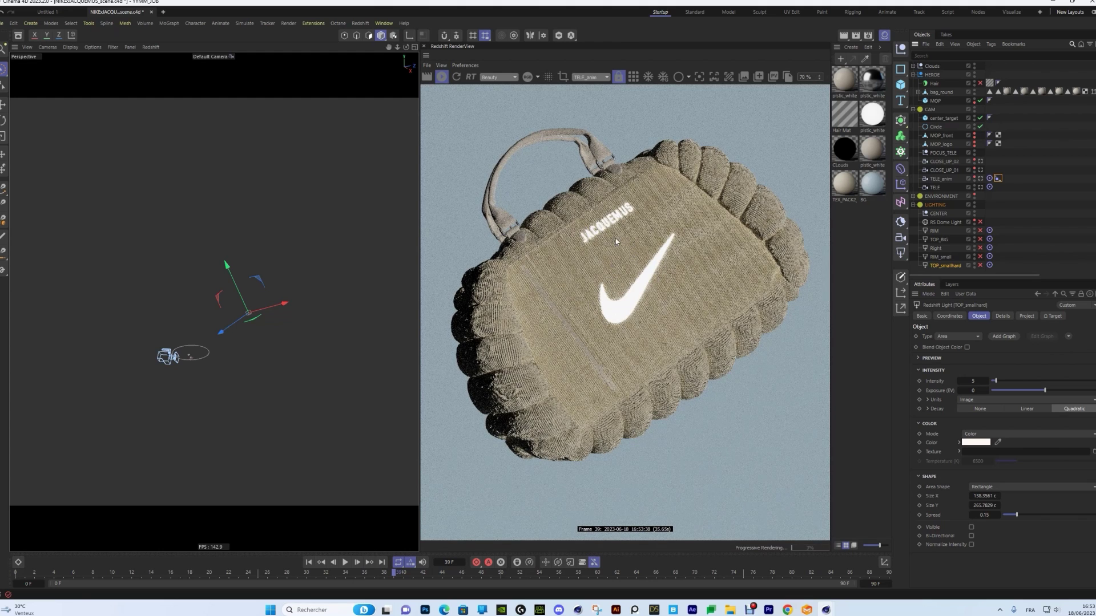
pyautogui.click(980, 222)
pyautogui.doubleClick(868, 115)
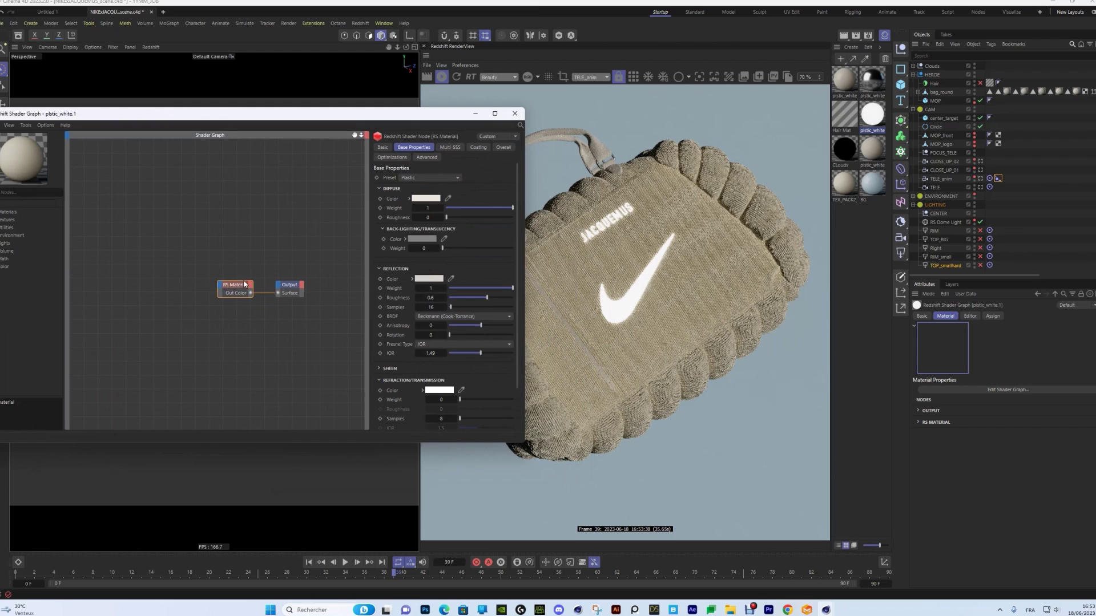
pyautogui.click(448, 147)
pyautogui.click(503, 147)
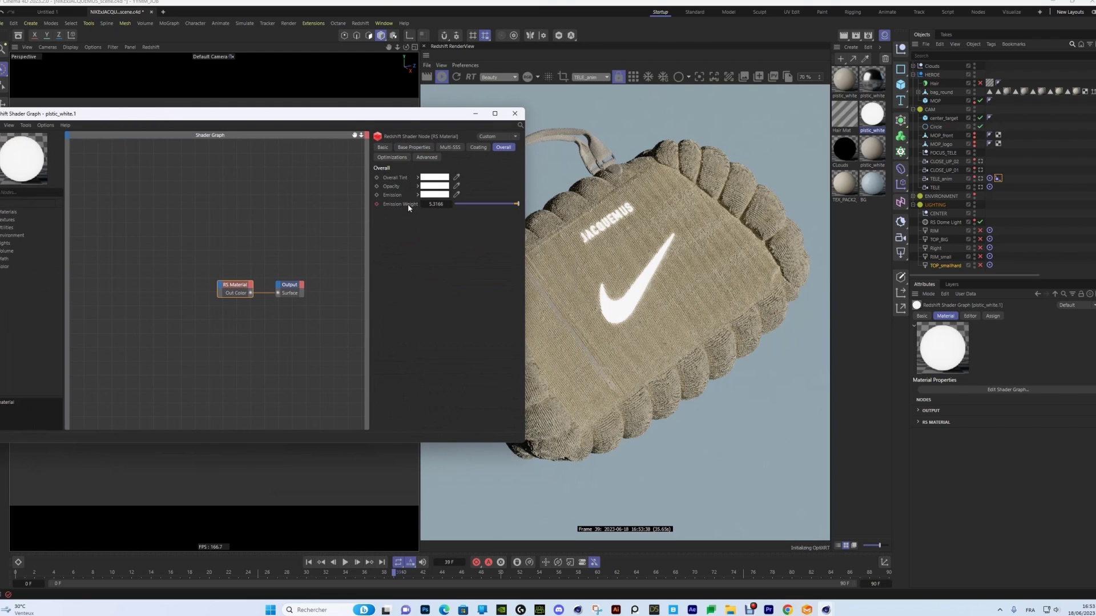
pyautogui.click(93, 572)
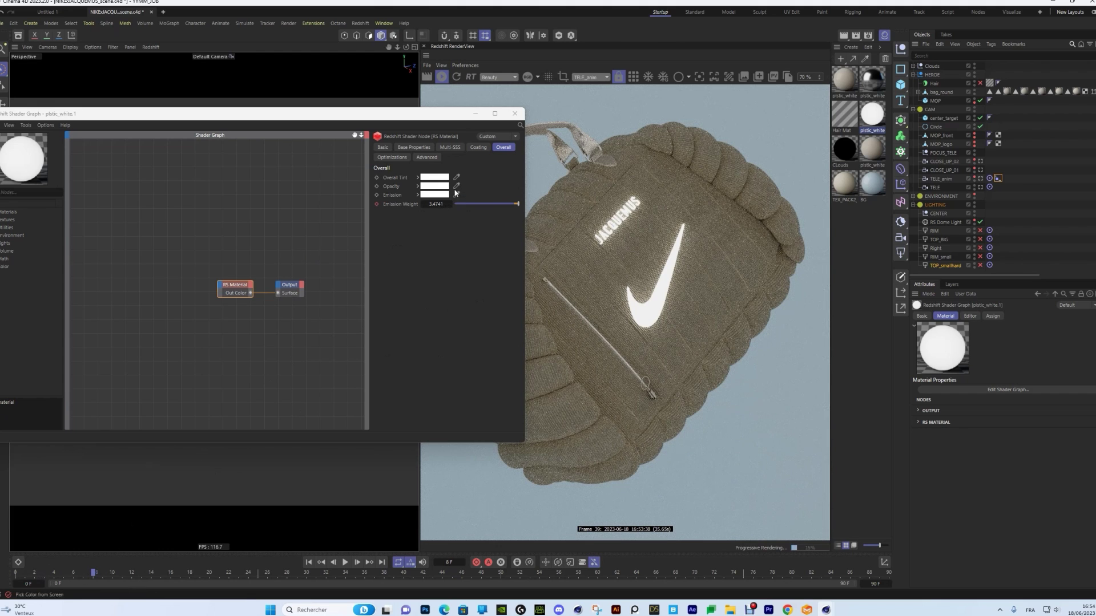
# Try an emission weight of 6 at frame 8, and compare the logo's animated glow at frames 6 and 88.
pyautogui.doubleClick(434, 204)
pyautogui.write('6')
pyautogui.press('Return')
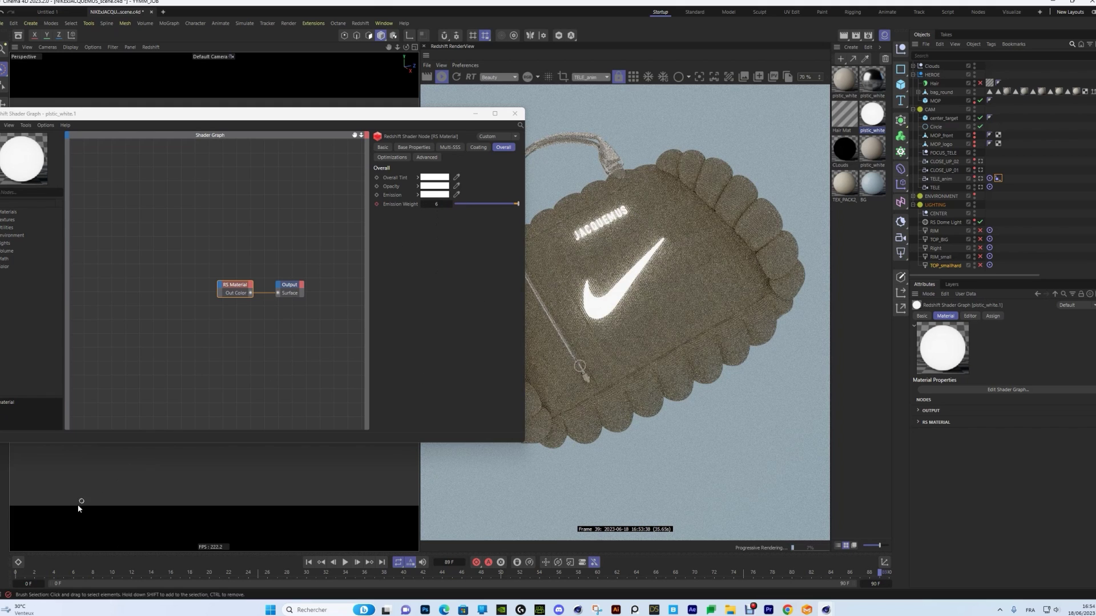
pyautogui.click(73, 573)
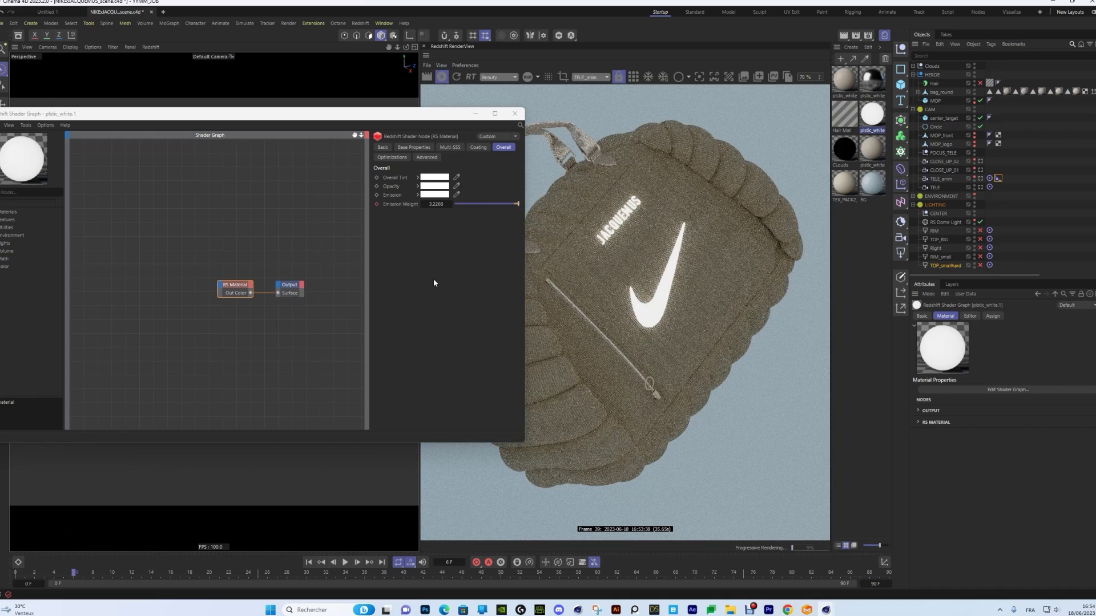
pyautogui.click(869, 572)
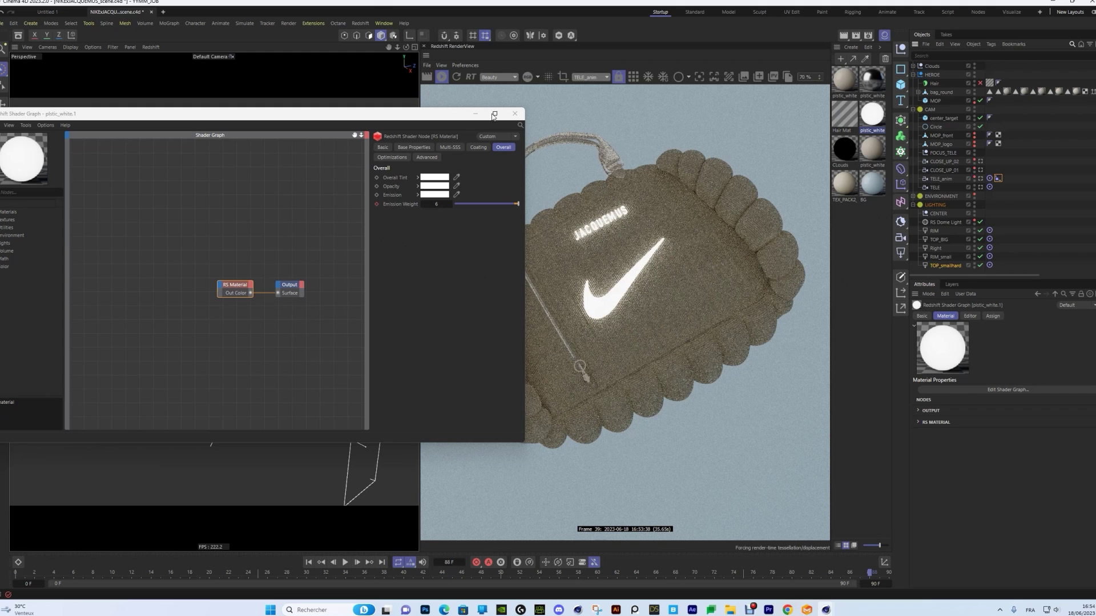
# Move the shader graph aside, switch to After Effects and preview main_comp2 at 0:00:01:27 and 0:00:00:04.
pyautogui.moveTo(421, 120); pyautogui.dragTo(88, 163)
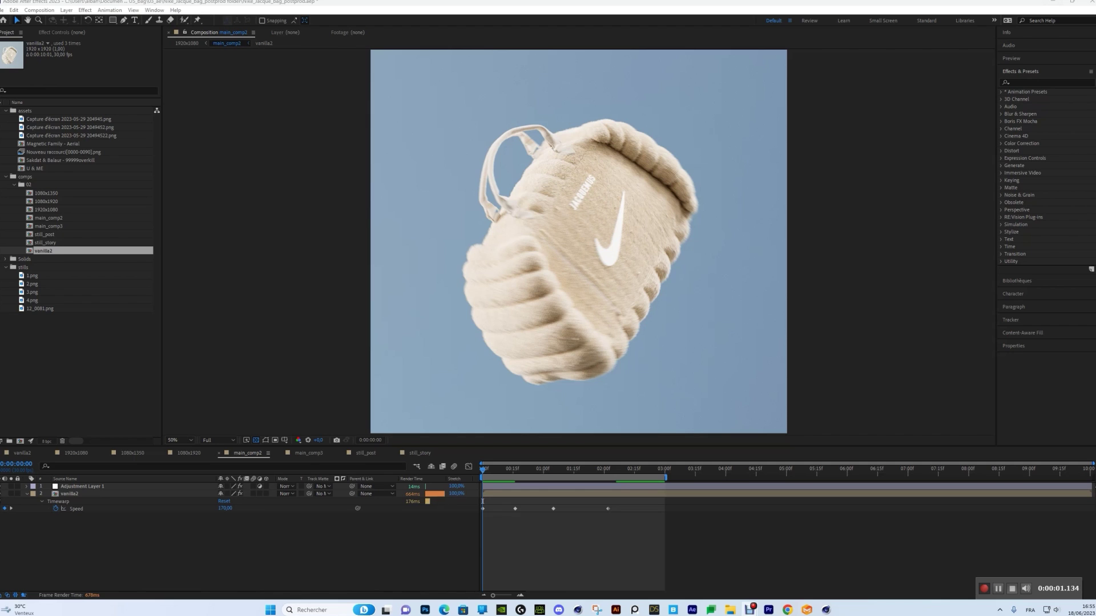
pyautogui.moveTo(511, 470); pyautogui.dragTo(599, 473)
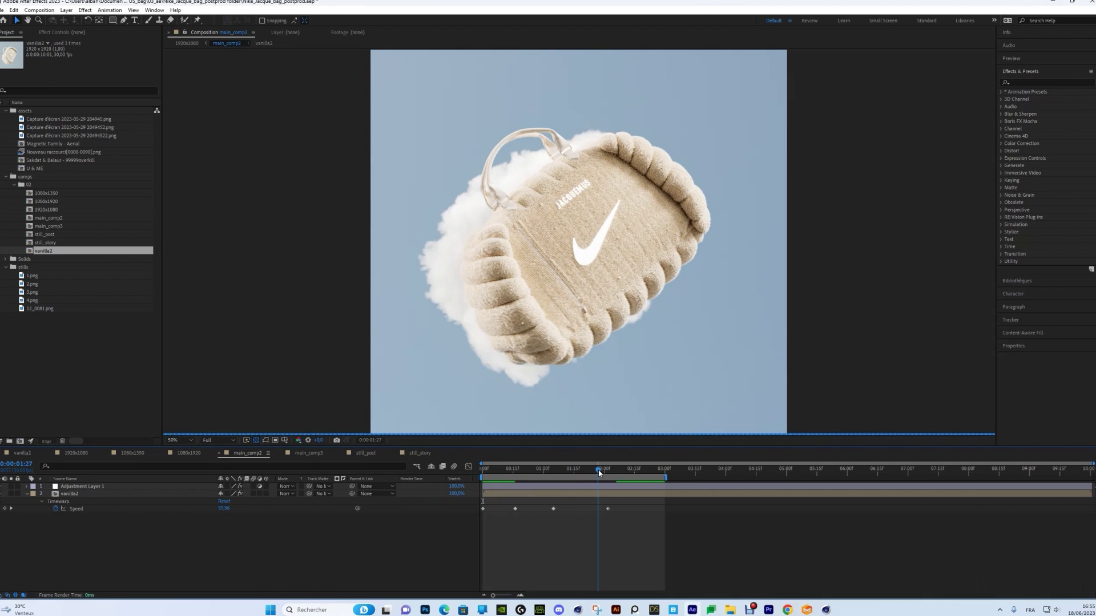
pyautogui.click(491, 469)
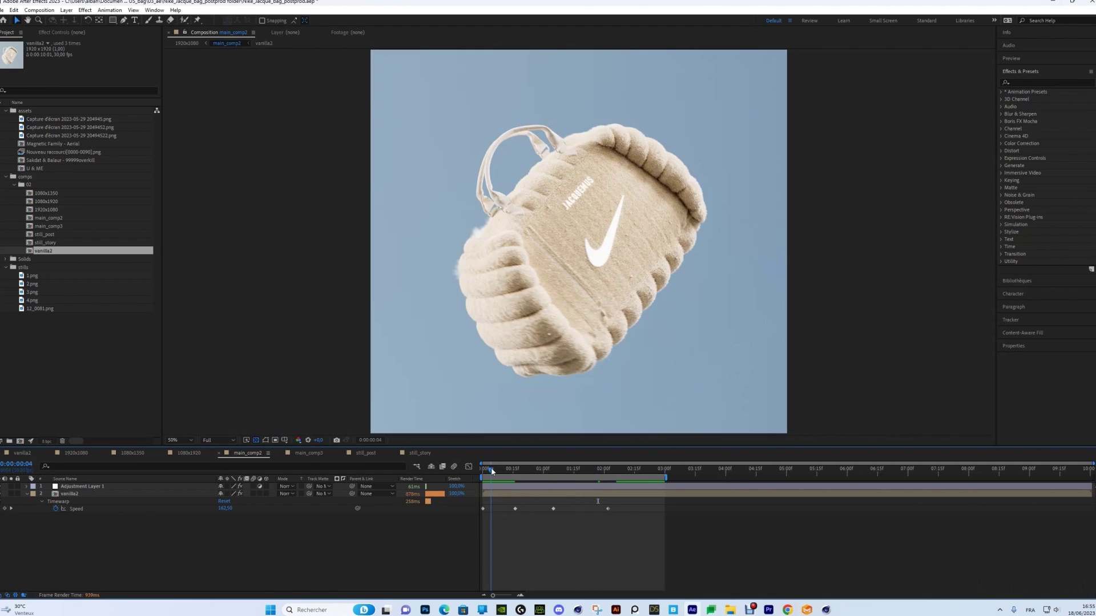
# Toggle Adjustment Layer 1 off and on to compare the bag without and with color grading.
pyautogui.click(498, 487)
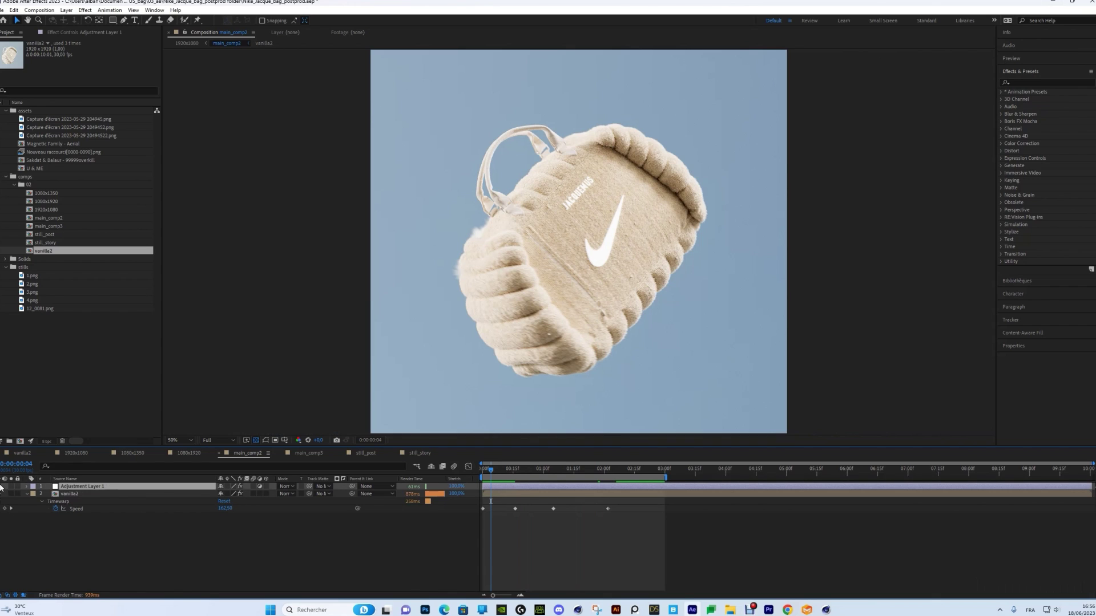
pyautogui.click(4, 486)
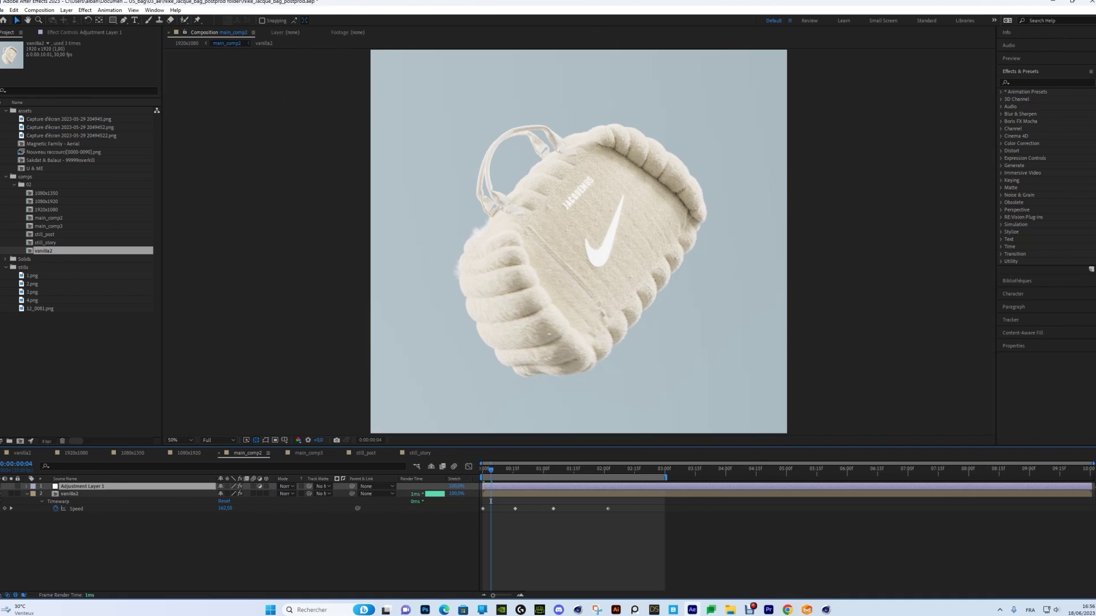
pyautogui.click(4, 486)
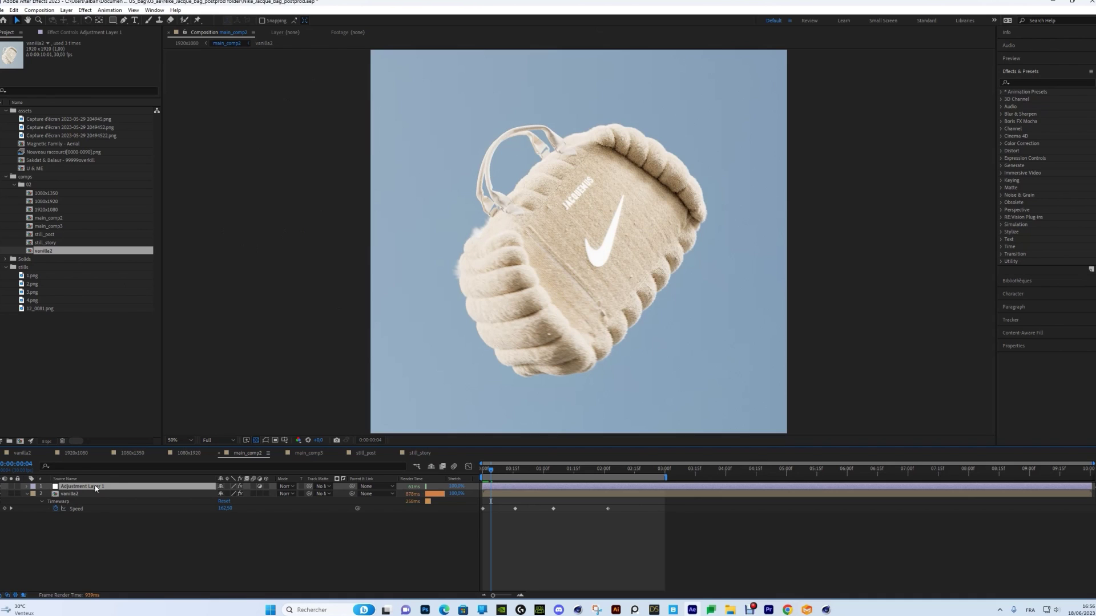
# Show Adjustment Layer 1's effects and collapse the settings of Lumetri Color, Levels, Curves and Hue/Saturation.
pyautogui.click(67, 32)
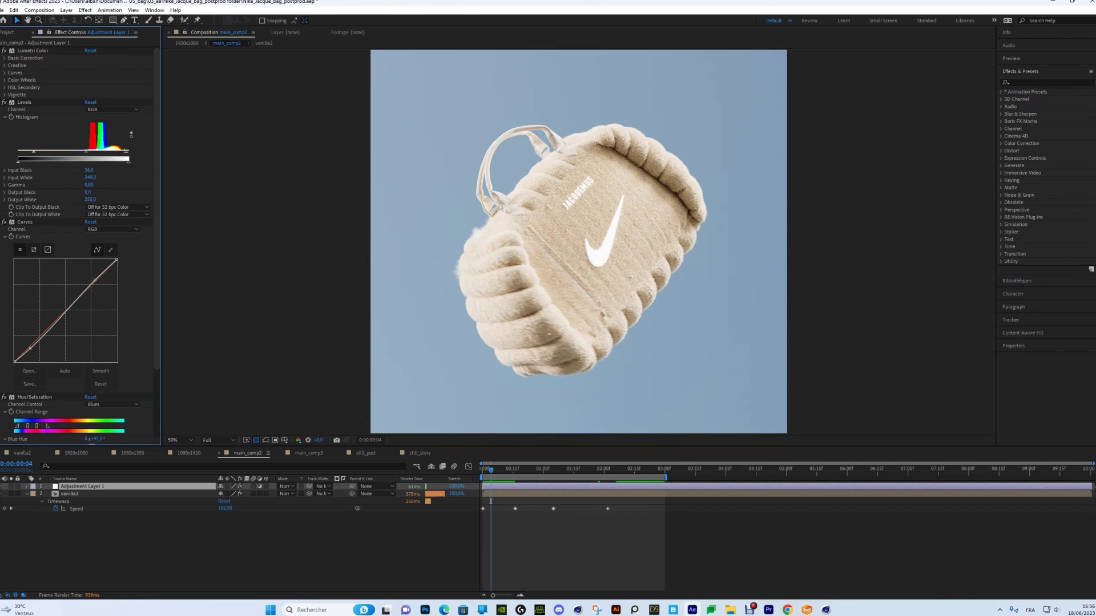
pyautogui.click(5, 102)
pyautogui.click(4, 110)
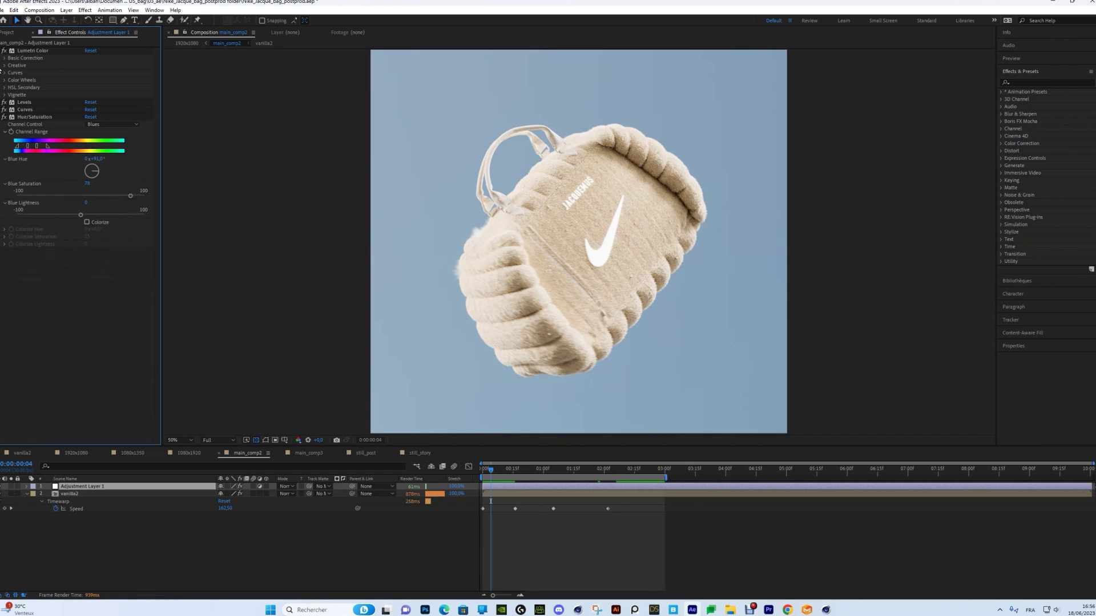
pyautogui.click(4, 51)
pyautogui.click(4, 73)
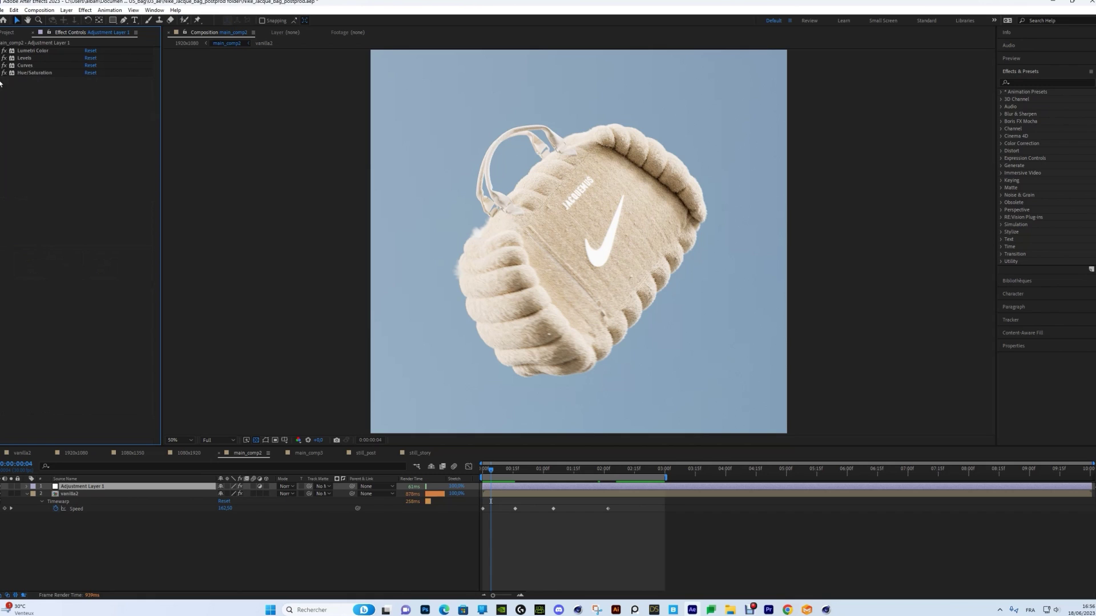
# Disable all four grading effects, then re-enable Levels, Curves, Hue/Saturation and Lumetri Color one by one to compare their contributions.
pyautogui.moveTo(4, 50); pyautogui.dragTo(4, 65)
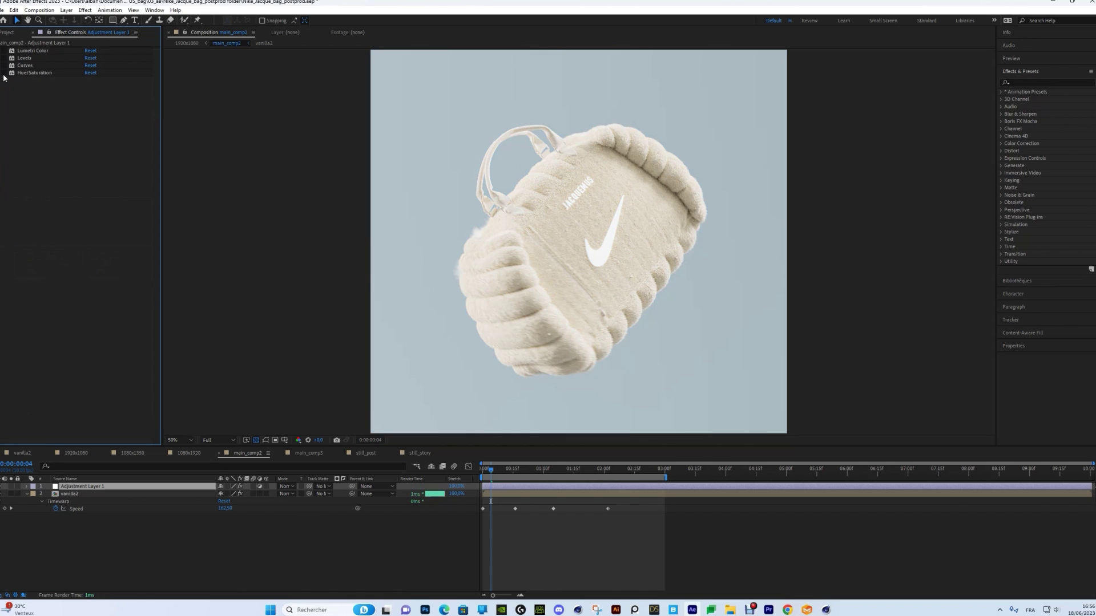
pyautogui.click(4, 73)
pyautogui.click(4, 58)
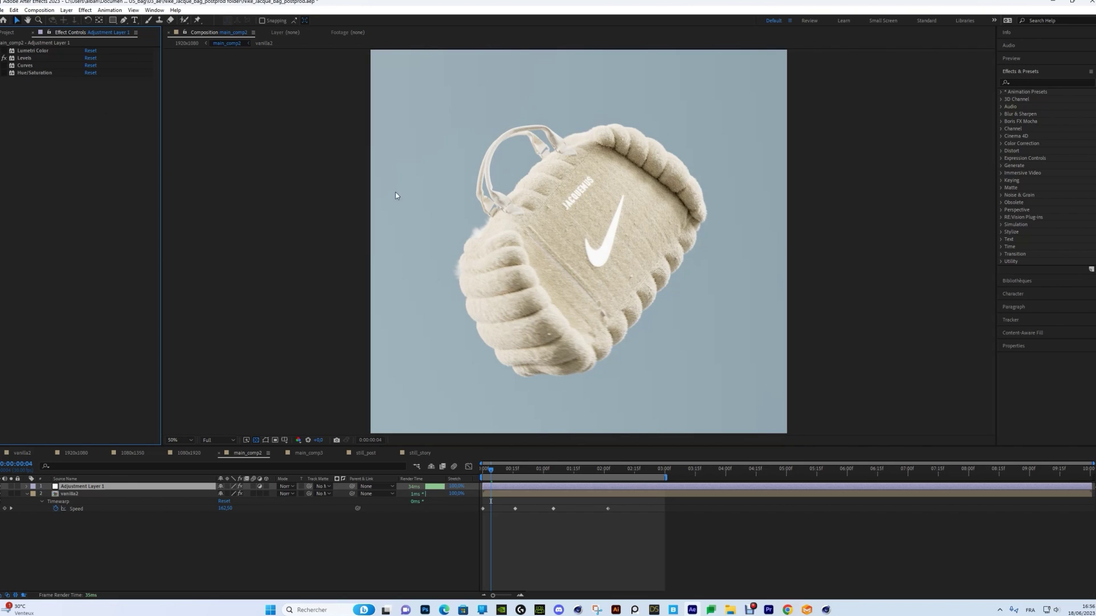
pyautogui.click(4, 65)
pyautogui.click(4, 73)
pyautogui.click(4, 50)
# Expand Lumetri Color's Creative settings and compare the image with Adjustment Layer 1 off and on.
pyautogui.click(25, 51)
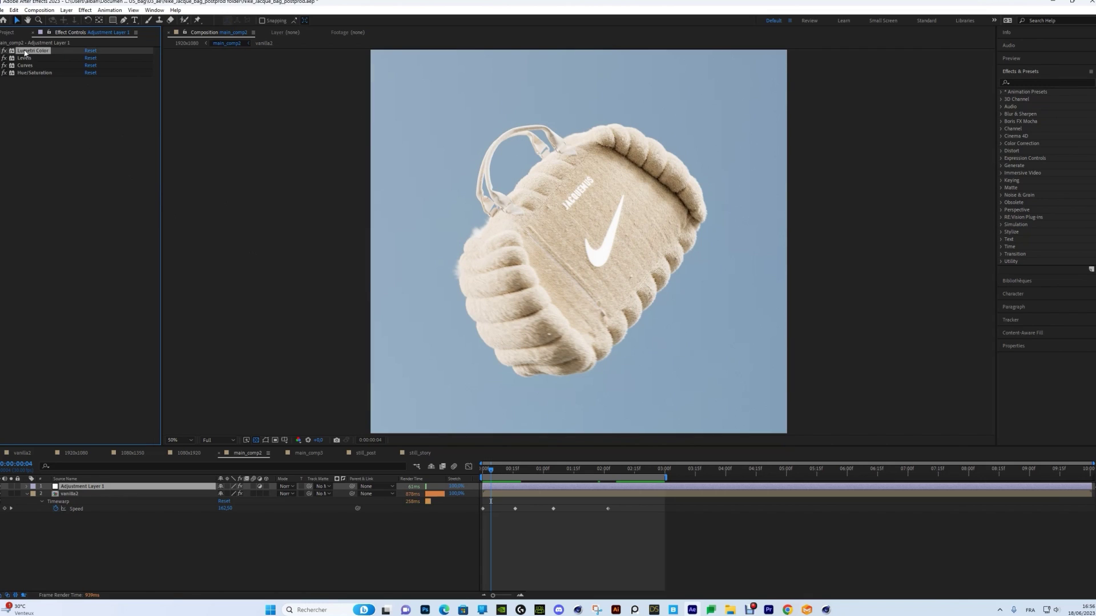
pyautogui.click(2, 51)
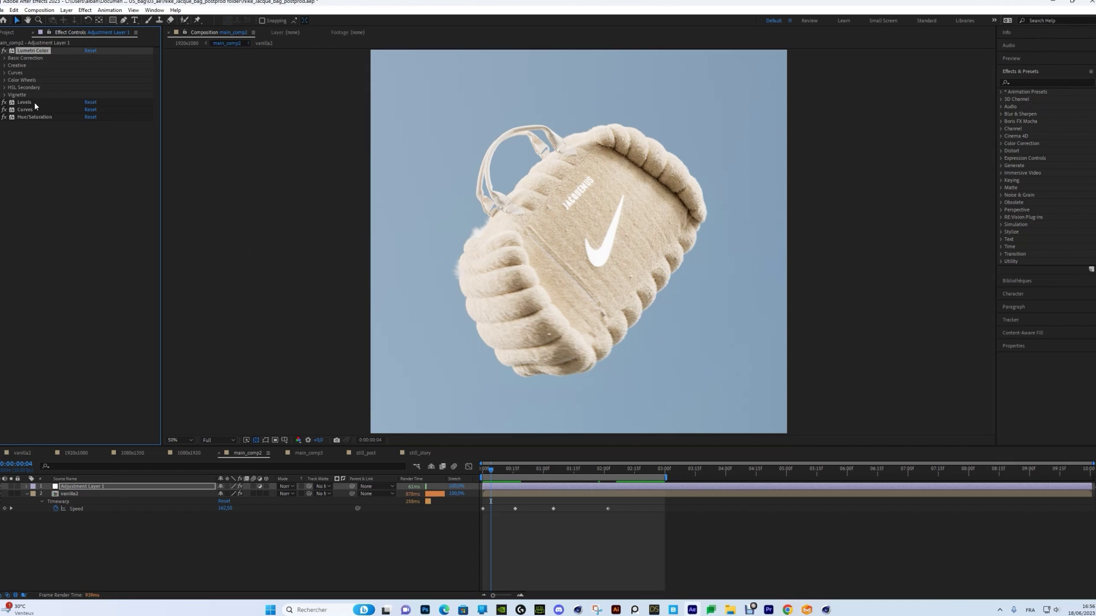
pyautogui.click(5, 66)
pyautogui.click(0, 488)
pyautogui.click(1, 488)
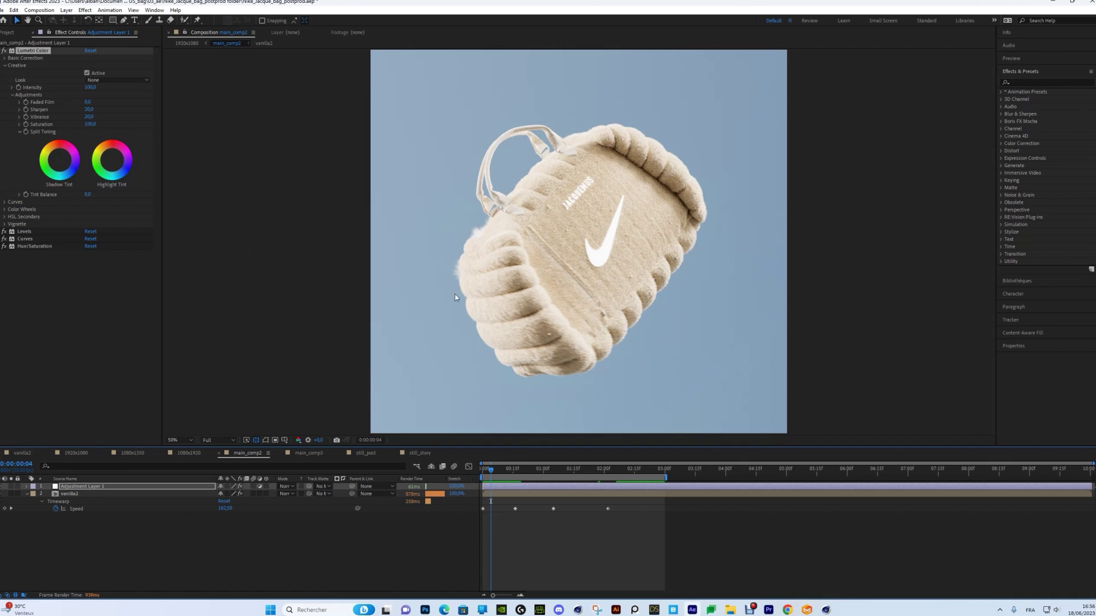
# Scrub main_comp2 from the start to 0:00:02:15 to examine the vanilla2 layer's Timewarp speed changes and motion blur.
pyautogui.click(507, 469)
pyautogui.moveTo(499, 473); pyautogui.dragTo(504, 473)
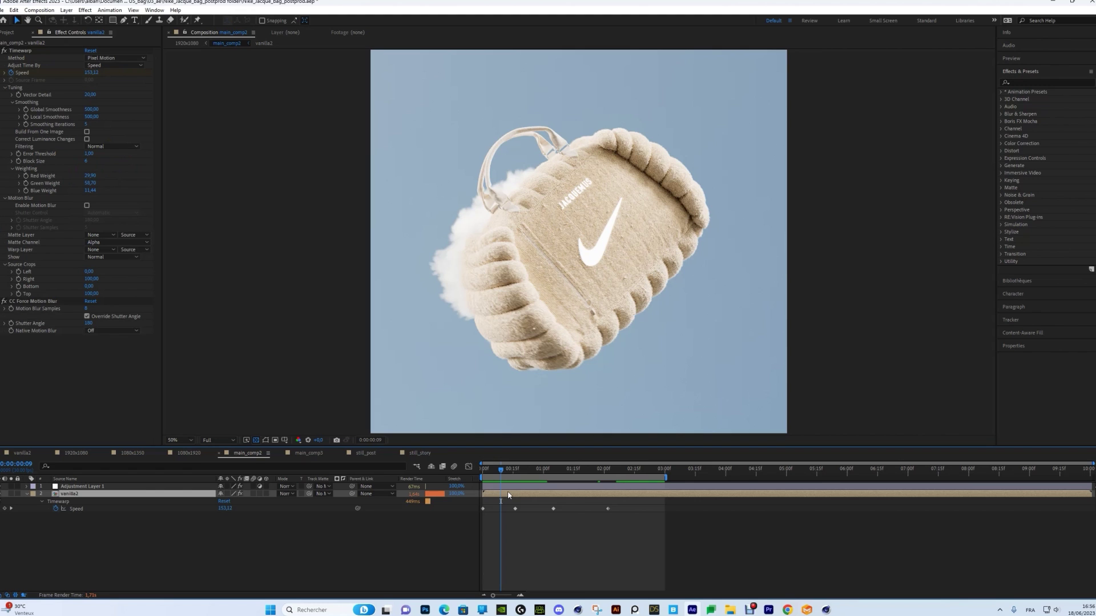
pyautogui.moveTo(501, 471); pyautogui.dragTo(527, 478)
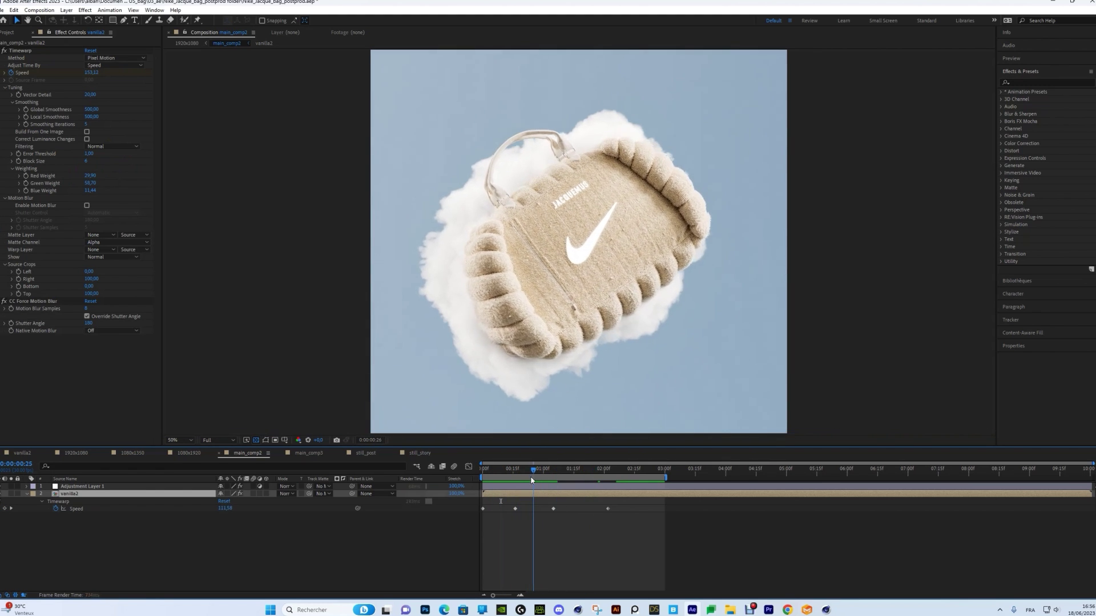
pyautogui.press('Home')
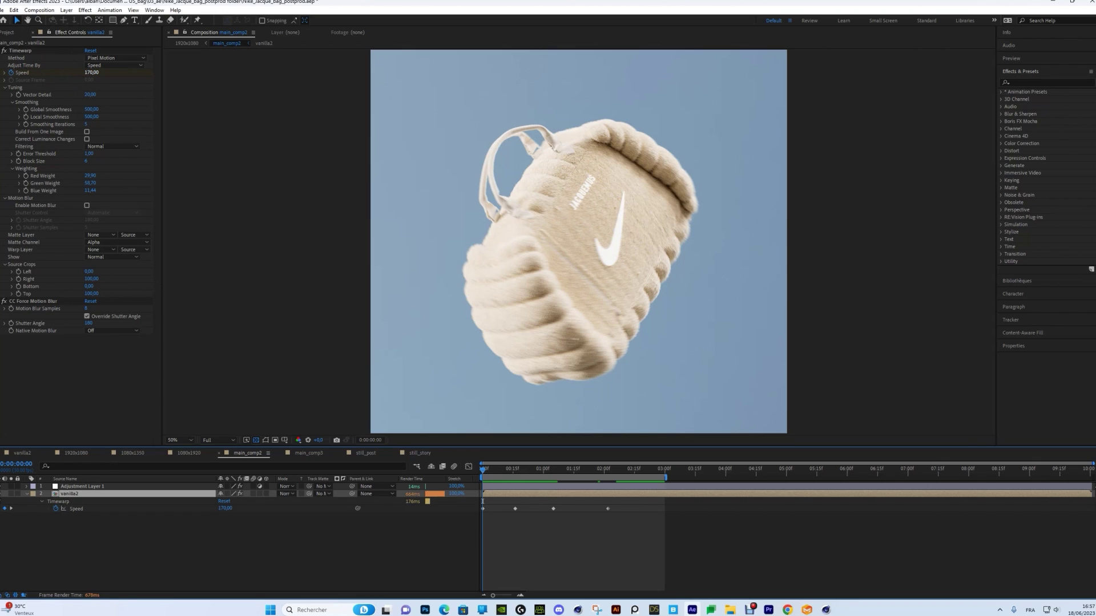
pyautogui.moveTo(495, 472); pyautogui.dragTo(634, 477)
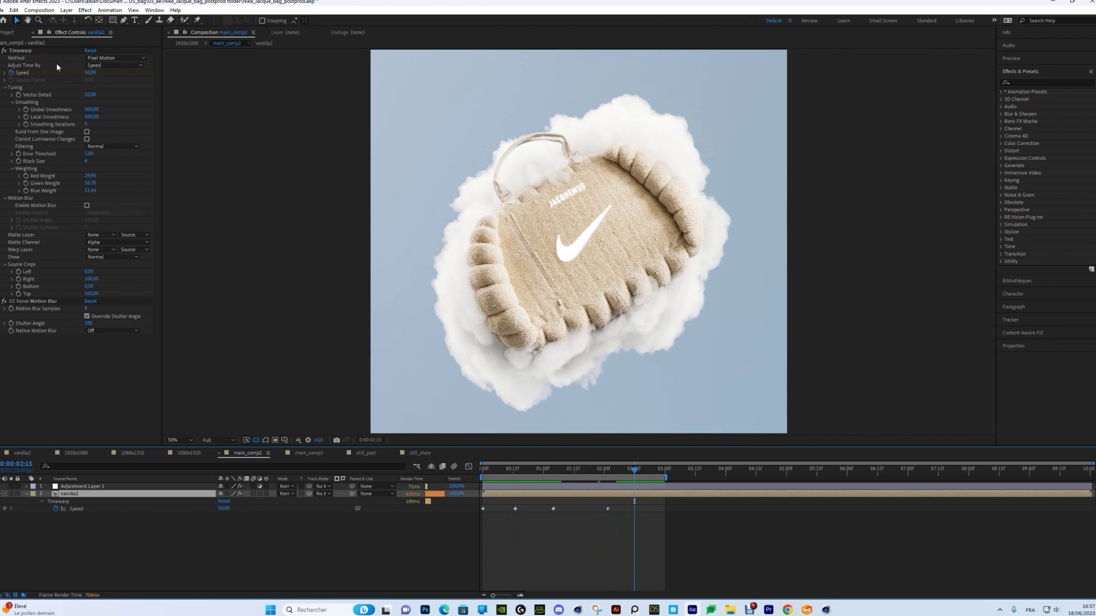